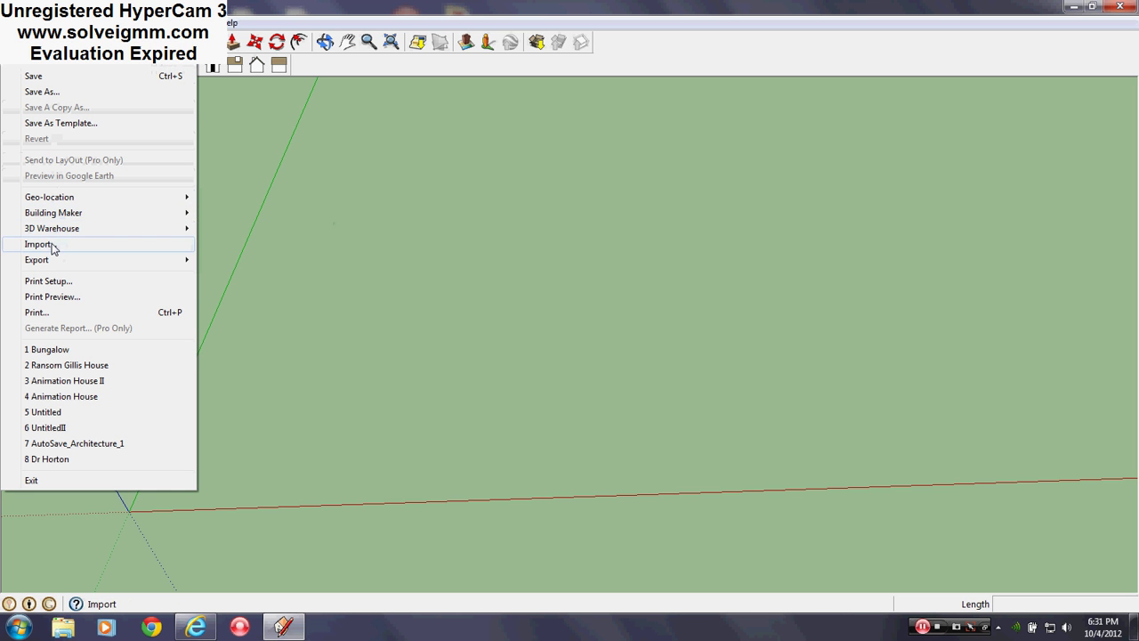
Step: Import the Bungalow SketchUp file (*.skp) from the Desktop and place it at the axes origin
{"action": "left_click", "coordinate": [52, 246]}
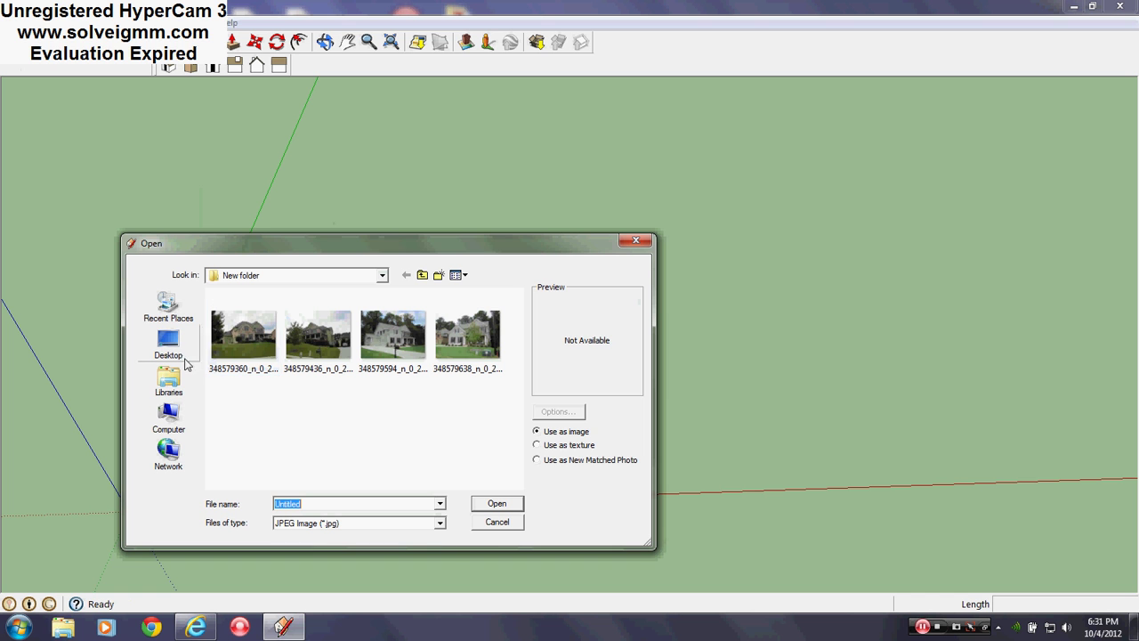
{"action": "left_click", "coordinate": [439, 524]}
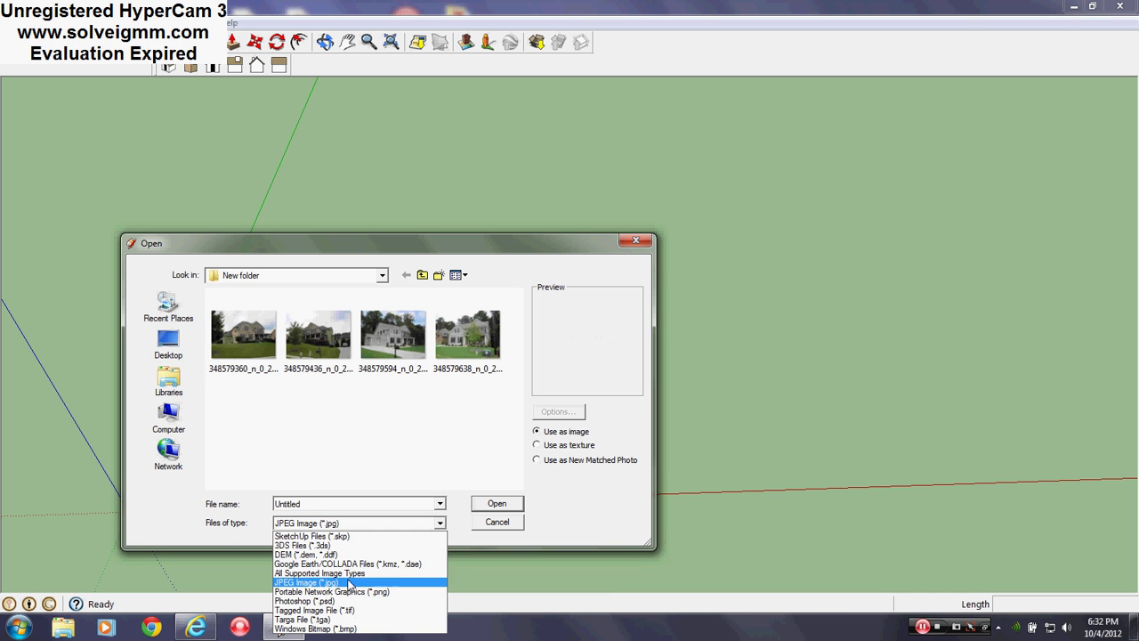
{"action": "left_click", "coordinate": [311, 536]}
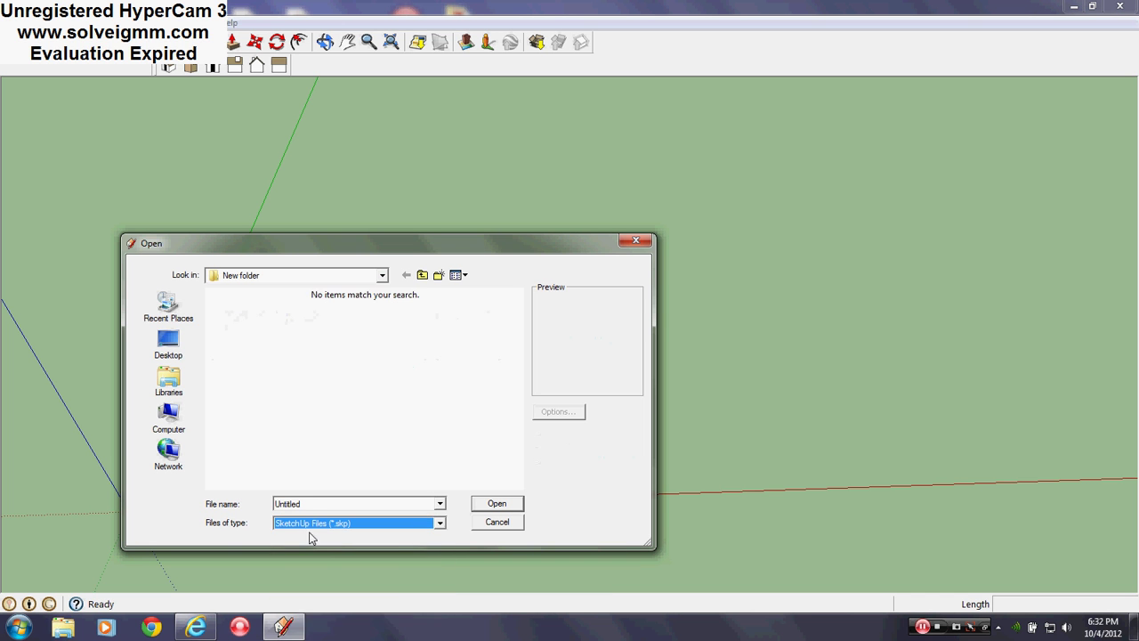
{"action": "left_click", "coordinate": [168, 346]}
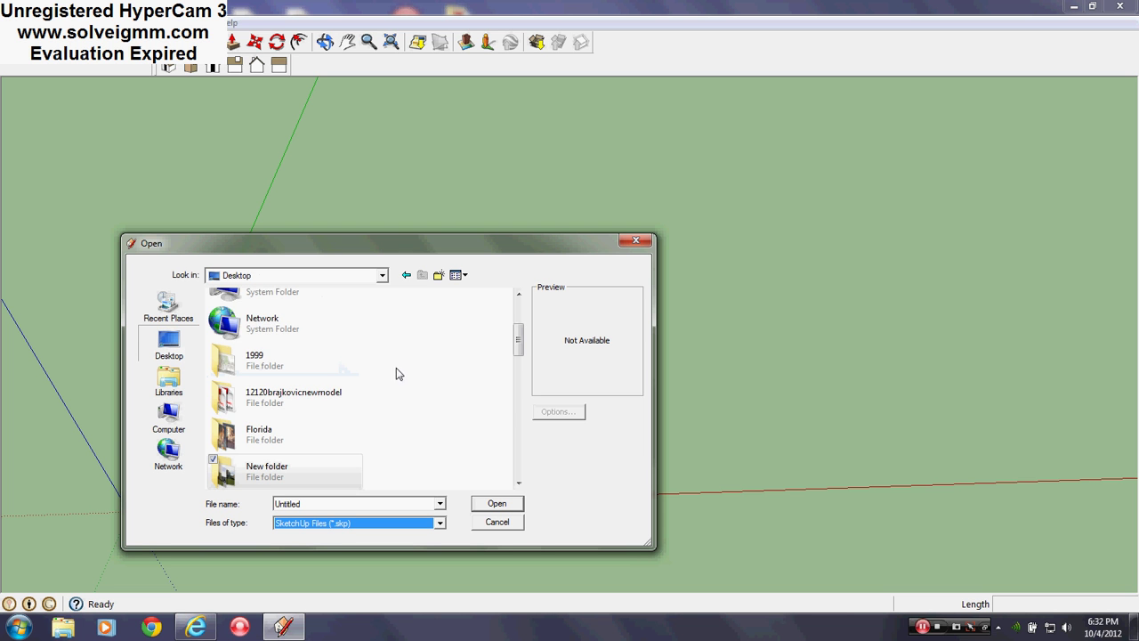
{"action": "left_click_drag", "start_coordinate": [518, 349], "coordinate": [519, 413]}
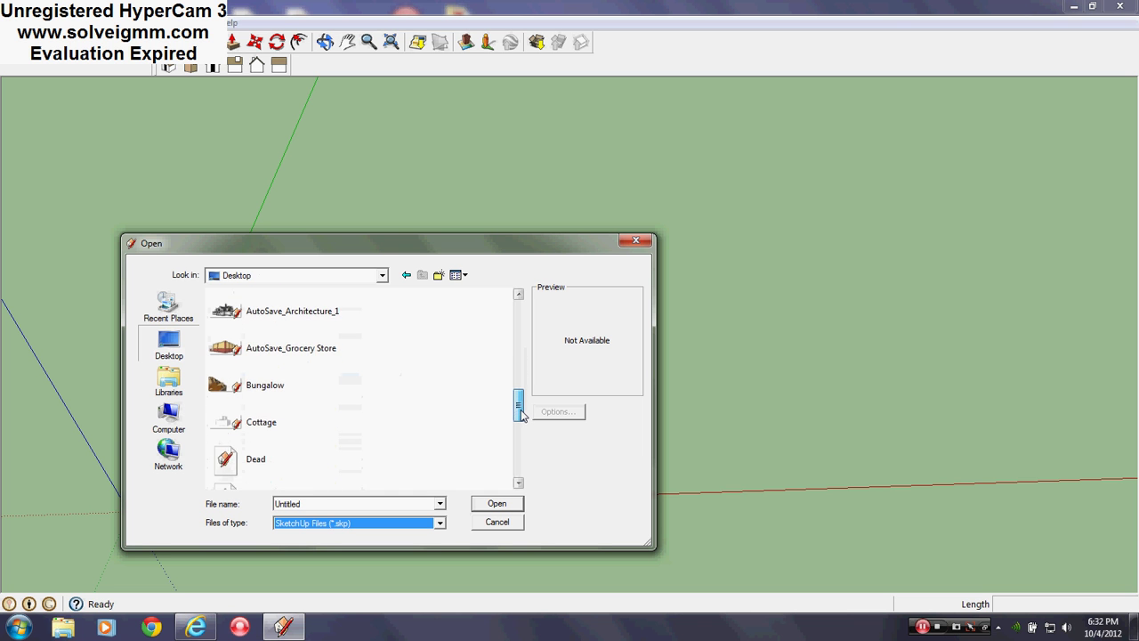
{"action": "left_click", "coordinate": [270, 388]}
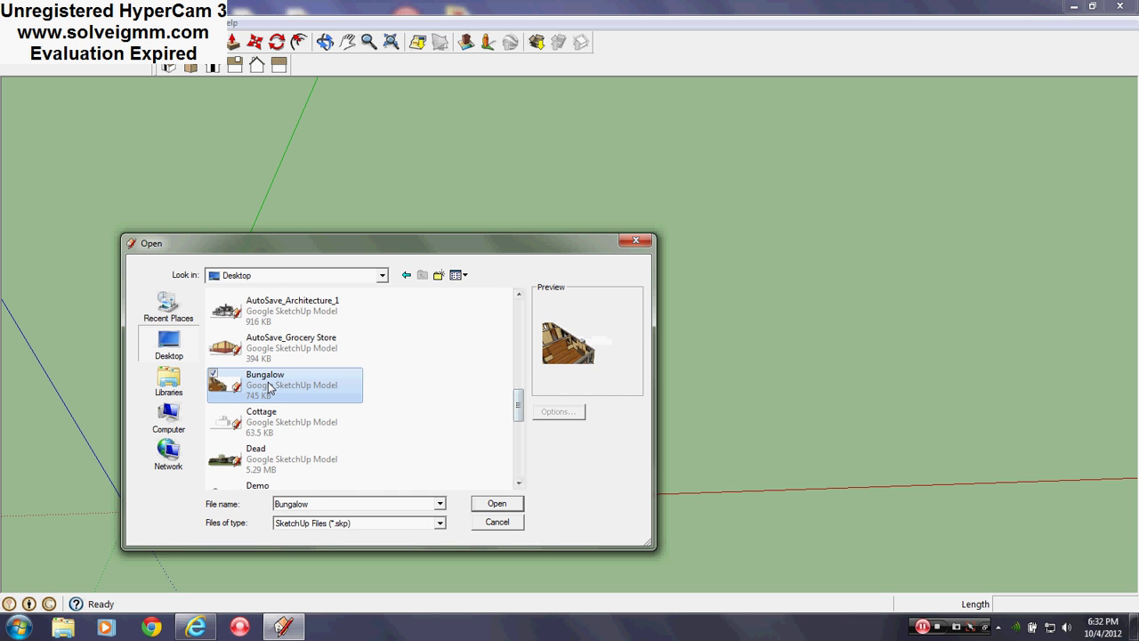
{"action": "left_click", "coordinate": [510, 508]}
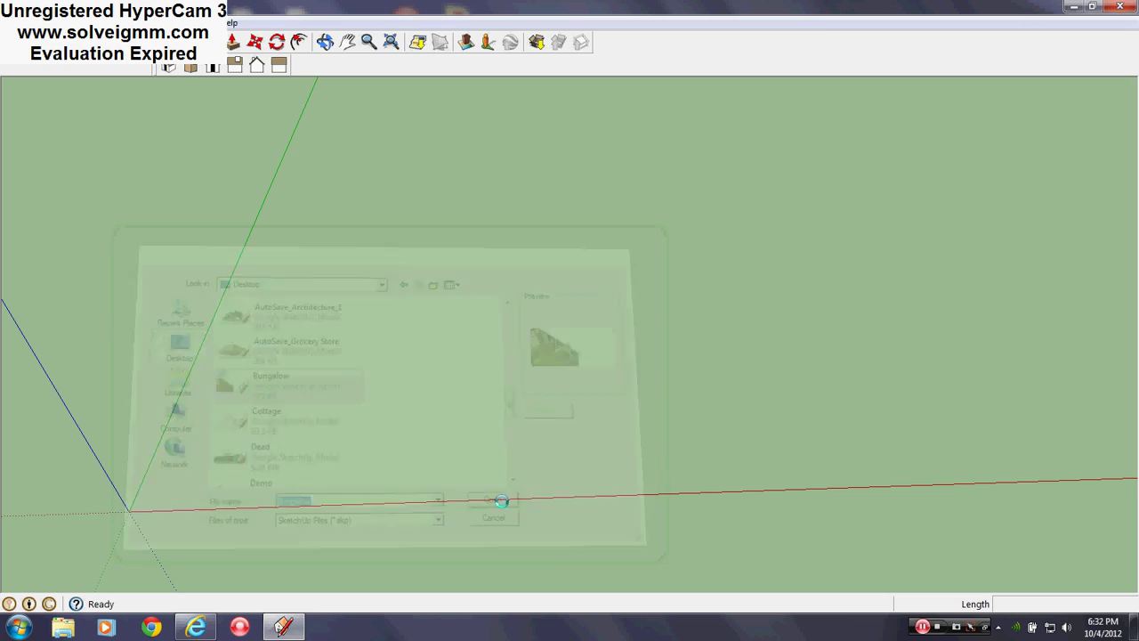
{"action": "left_click", "coordinate": [127, 515]}
Step: Examine the imported bungalow's front, sides and interior rooms from several angles
{"action": "scroll", "coordinate": [224, 454], "scroll_direction": "up", "scroll_amount": 3}
{"action": "middle_click_drag", "start_coordinate": [223, 455], "coordinate": [100, 173]}
{"action": "key", "text": "l"}
{"action": "middle_click_drag", "start_coordinate": [397, 374], "coordinate": [221, 475]}
{"action": "scroll", "coordinate": [409, 414], "scroll_direction": "up", "scroll_amount": 3}
{"action": "middle_click_drag", "start_coordinate": [409, 415], "coordinate": [480, 411]}
{"action": "scroll", "coordinate": [481, 411], "scroll_direction": "down", "scroll_amount": 1}
{"action": "scroll", "coordinate": [452, 420], "scroll_direction": "up", "scroll_amount": 2}
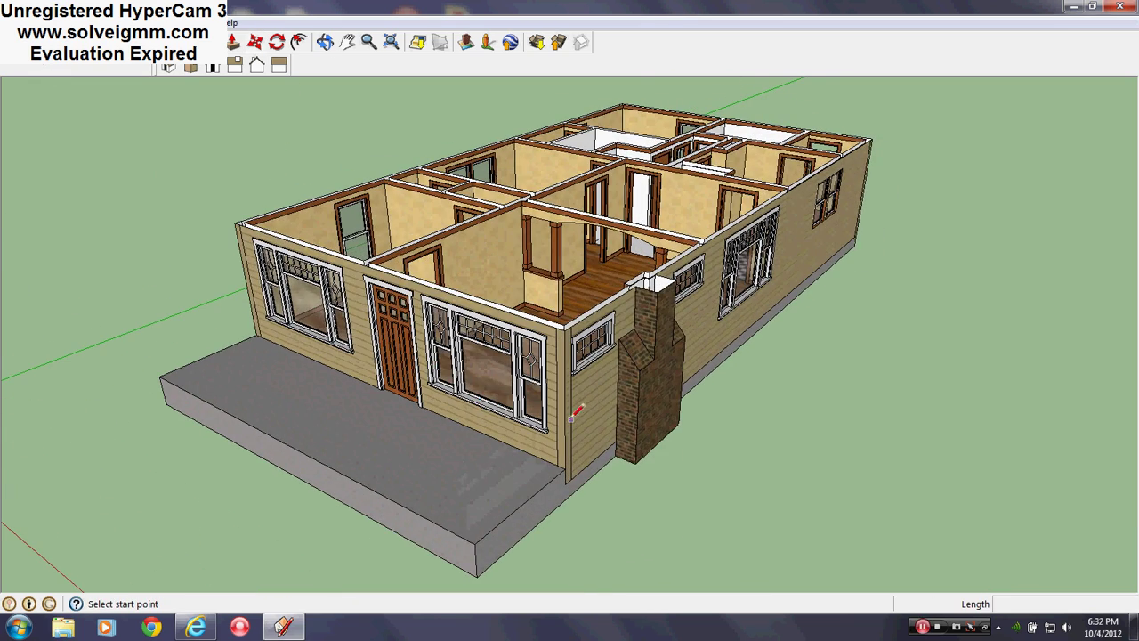
{"action": "middle_click_drag", "start_coordinate": [732, 341], "coordinate": [98, 348]}
{"action": "scroll", "coordinate": [402, 346], "scroll_direction": "down", "scroll_amount": 3}
{"action": "middle_click_drag", "start_coordinate": [401, 346], "coordinate": [911, 357]}
{"action": "mouse_move", "coordinate": [498, 336]}
{"action": "middle_mouse_down"}
{"action": "mouse_move", "coordinate": [940, 359]}
{"action": "mouse_move", "coordinate": [923, 460]}
{"action": "mouse_move", "coordinate": [513, 339]}
{"action": "mouse_move", "coordinate": [402, 514]}
{"action": "middle_mouse_up"}
{"action": "mouse_move", "coordinate": [798, 425]}
{"action": "middle_mouse_down"}
{"action": "mouse_move", "coordinate": [224, 335]}
{"action": "mouse_move", "coordinate": [374, 357]}
{"action": "mouse_move", "coordinate": [390, 317]}
{"action": "mouse_move", "coordinate": [333, 280]}
{"action": "middle_mouse_up"}
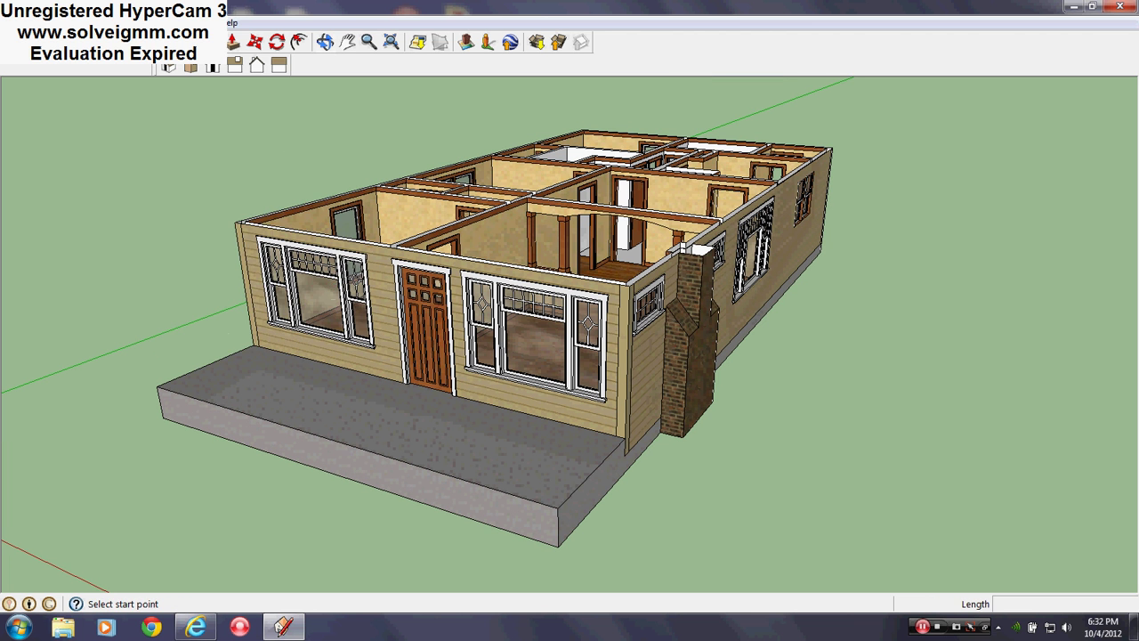
Step: Add a layer named Roof and make it the current layer
{"action": "left_click", "coordinate": [194, 22]}
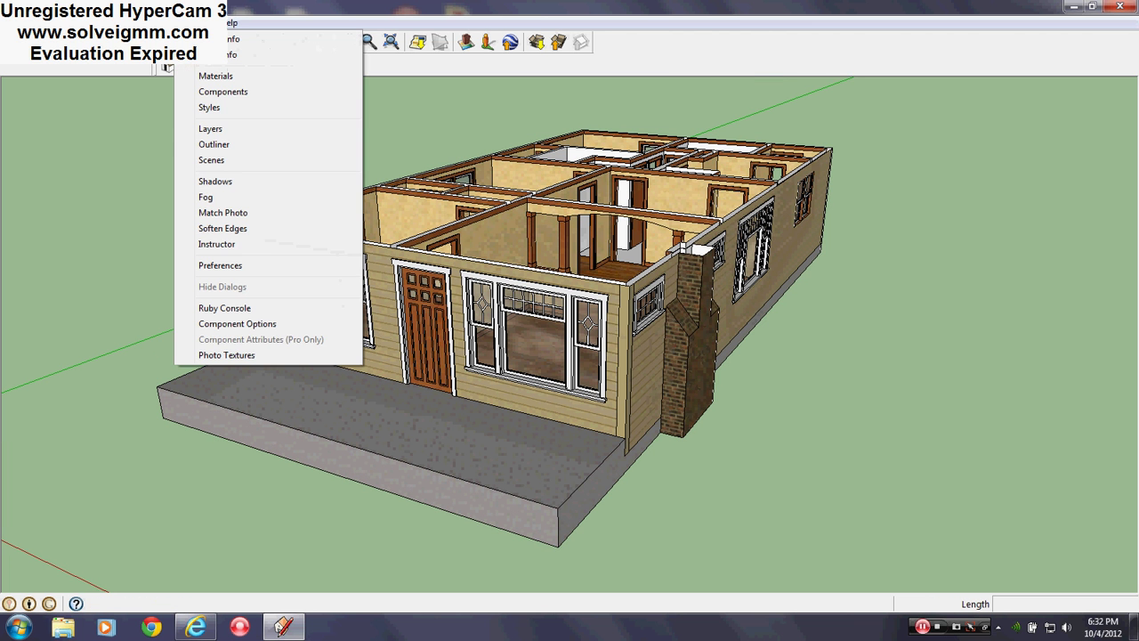
{"action": "left_click", "coordinate": [218, 132]}
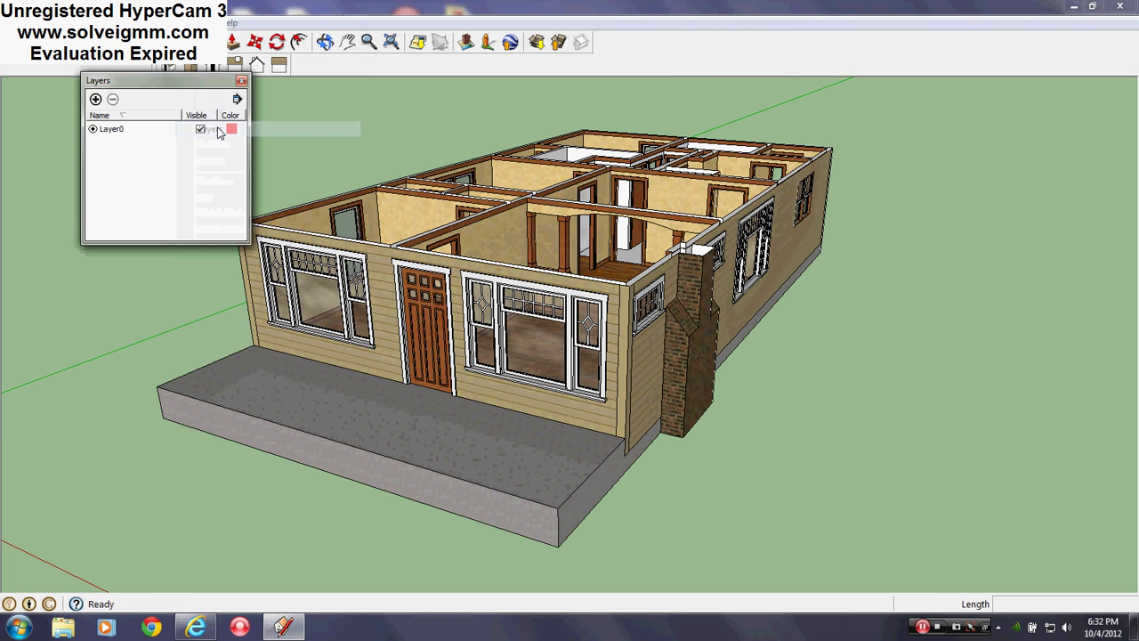
{"action": "middle_click_drag", "start_coordinate": [361, 267], "coordinate": [501, 453]}
{"action": "scroll", "coordinate": [492, 428], "scroll_direction": "down", "scroll_amount": 3}
{"action": "scroll", "coordinate": [503, 447], "scroll_direction": "up", "scroll_amount": 2}
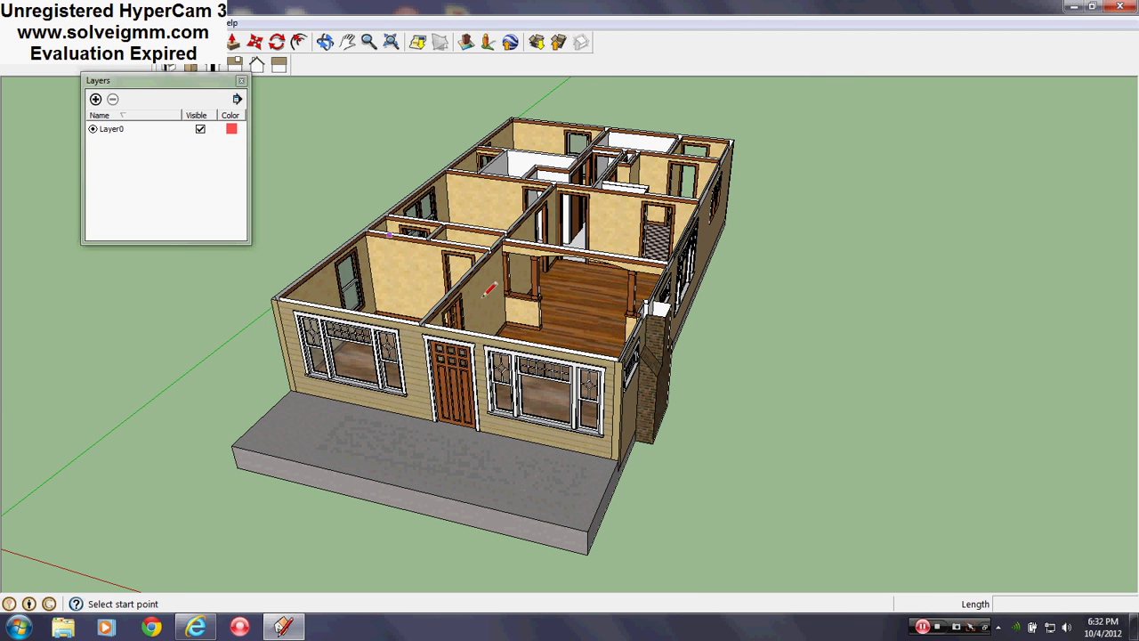
{"action": "scroll", "coordinate": [497, 364], "scroll_direction": "down", "scroll_amount": 1}
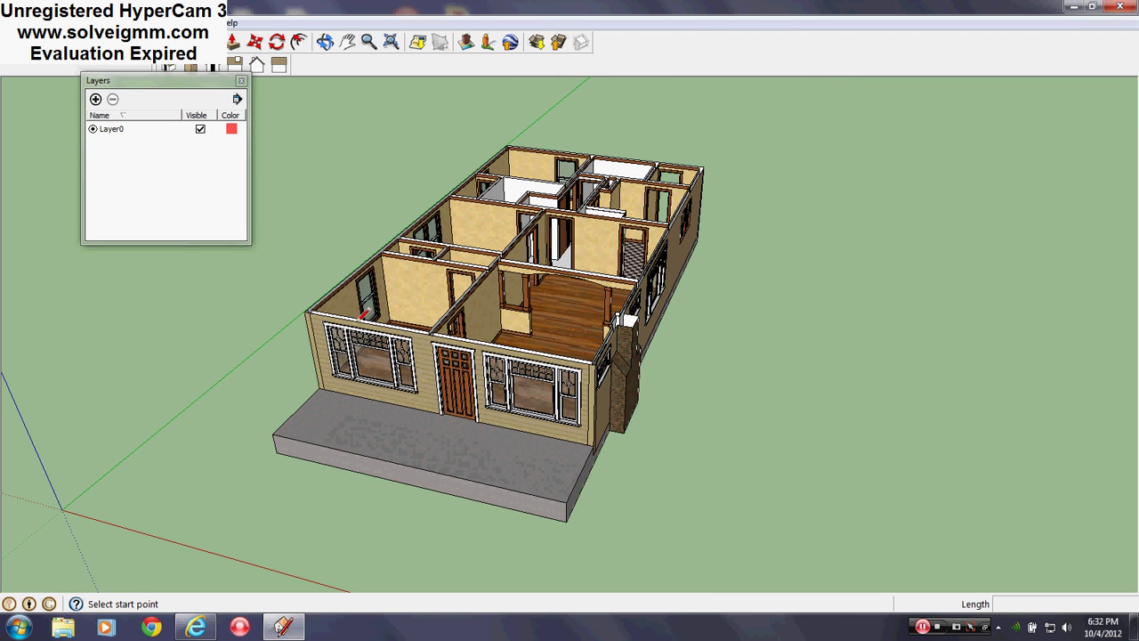
{"action": "left_click", "coordinate": [95, 100]}
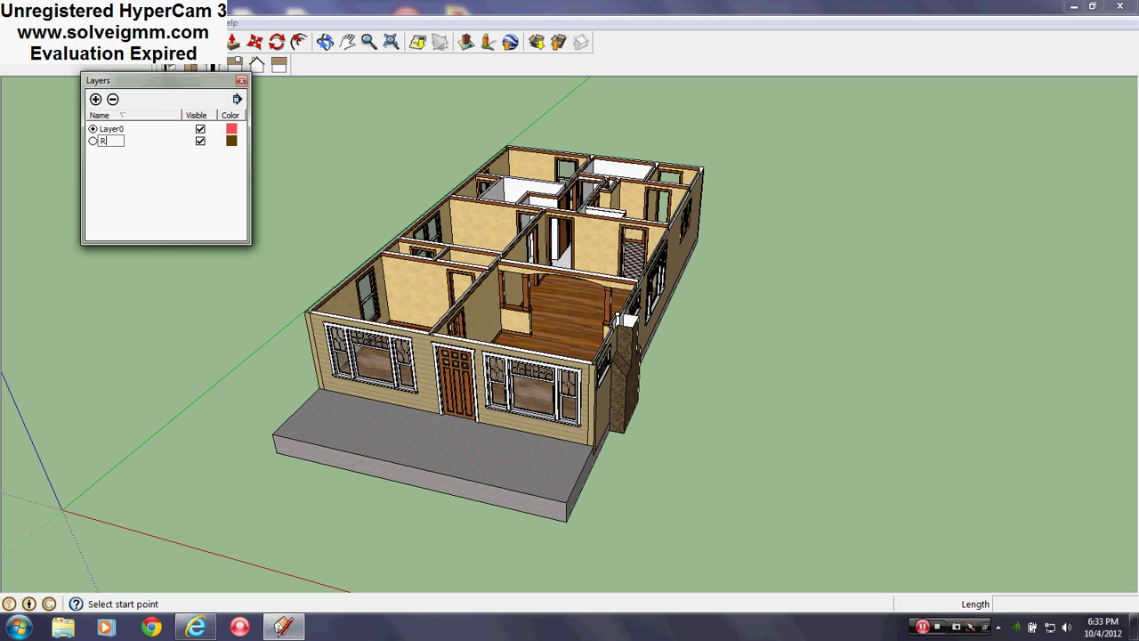
{"action": "left_click", "coordinate": [122, 191]}
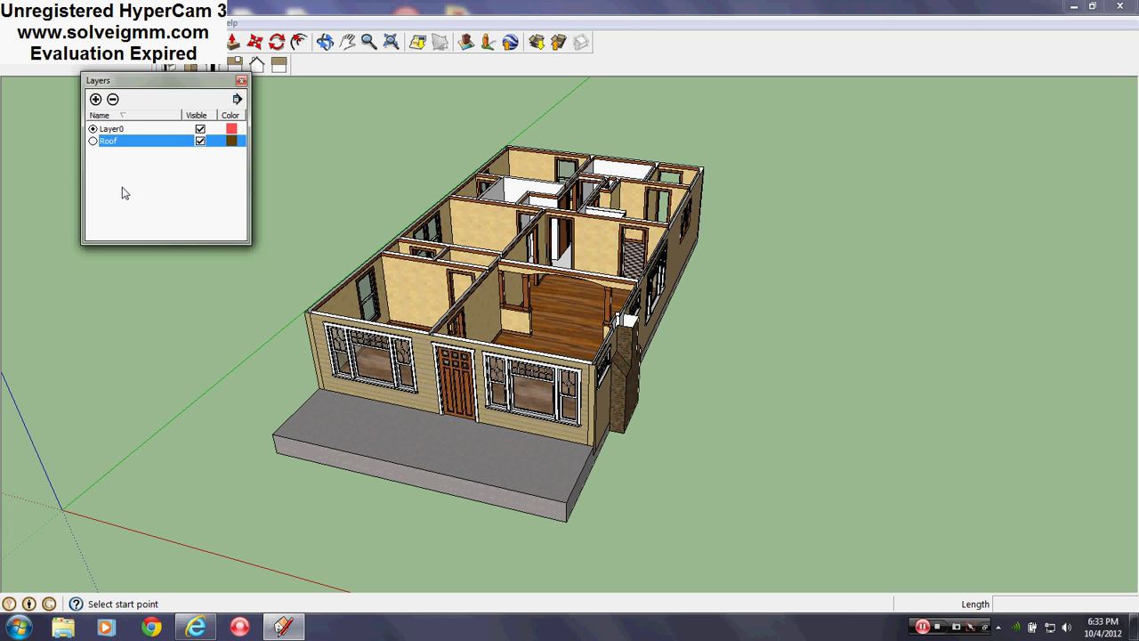
{"action": "left_click", "coordinate": [92, 142]}
{"action": "left_click", "coordinate": [241, 81]}
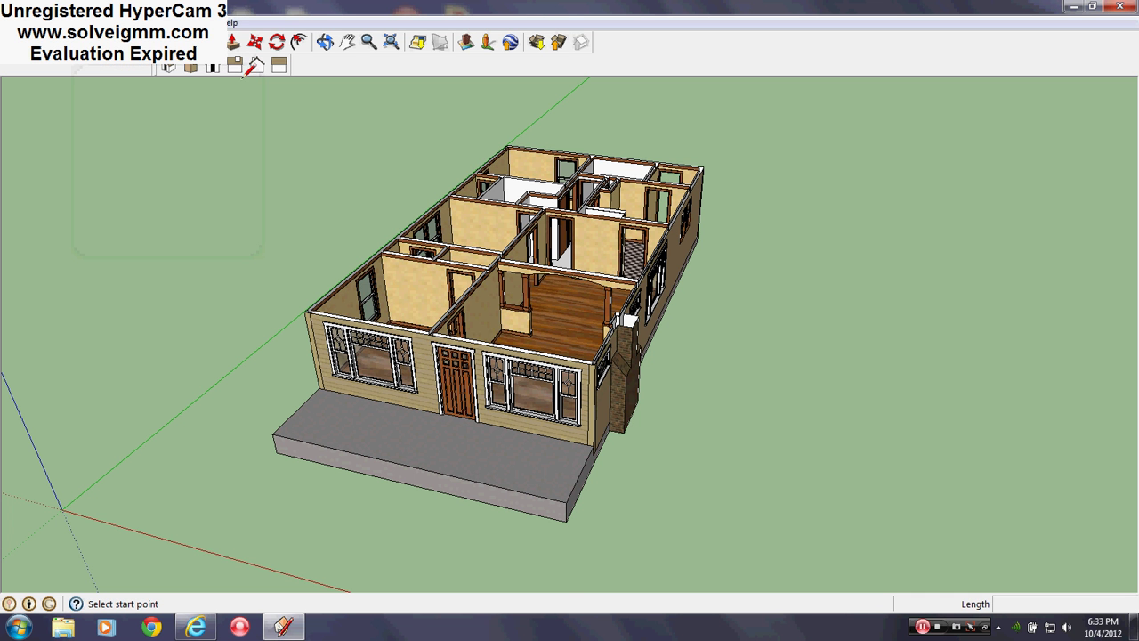
Step: Draw a line from the top front wall corner opposite the chimney side straight out over the porch
{"action": "middle_click_drag", "start_coordinate": [528, 365], "coordinate": [457, 393]}
{"action": "scroll", "coordinate": [533, 409], "scroll_direction": "up", "scroll_amount": 1}
{"action": "middle_click_drag", "start_coordinate": [534, 409], "coordinate": [485, 410]}
{"action": "scroll", "coordinate": [480, 411], "scroll_direction": "down", "scroll_amount": 1}
{"action": "middle_click_drag", "start_coordinate": [387, 451], "coordinate": [408, 451]}
{"action": "scroll", "coordinate": [409, 452], "scroll_direction": "down", "scroll_amount": 1}
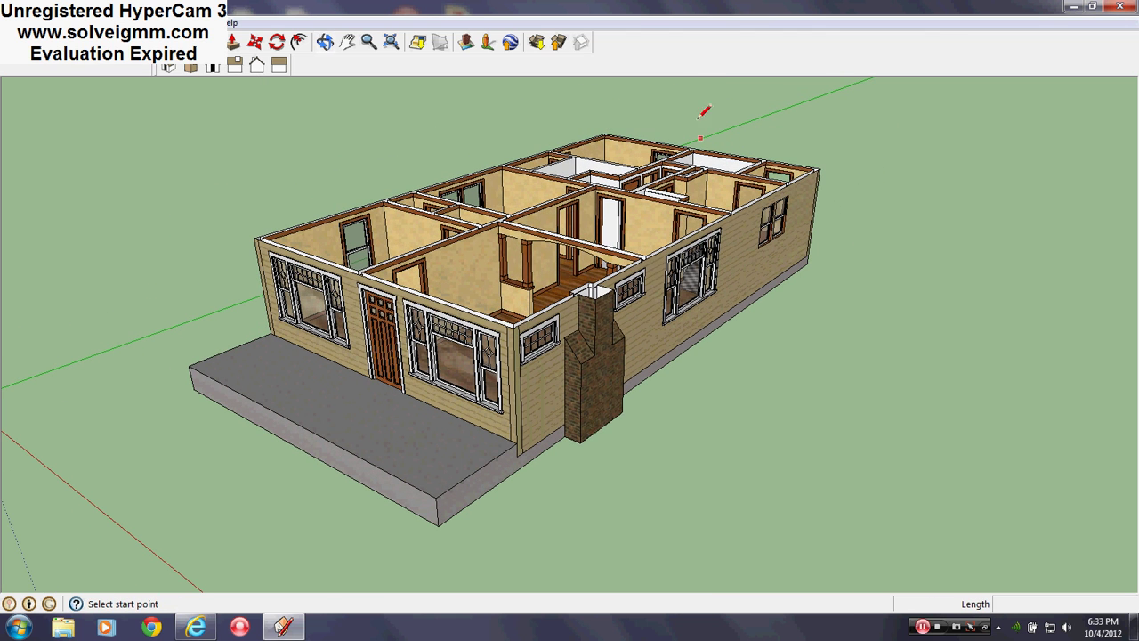
{"action": "mouse_move", "coordinate": [878, 181]}
{"action": "middle_mouse_down"}
{"action": "mouse_move", "coordinate": [462, 285]}
{"action": "mouse_move", "coordinate": [96, 339]}
{"action": "mouse_move", "coordinate": [828, 287]}
{"action": "mouse_move", "coordinate": [1117, 329]}
{"action": "mouse_move", "coordinate": [900, 374]}
{"action": "mouse_move", "coordinate": [744, 457]}
{"action": "mouse_move", "coordinate": [712, 402]}
{"action": "middle_mouse_up"}
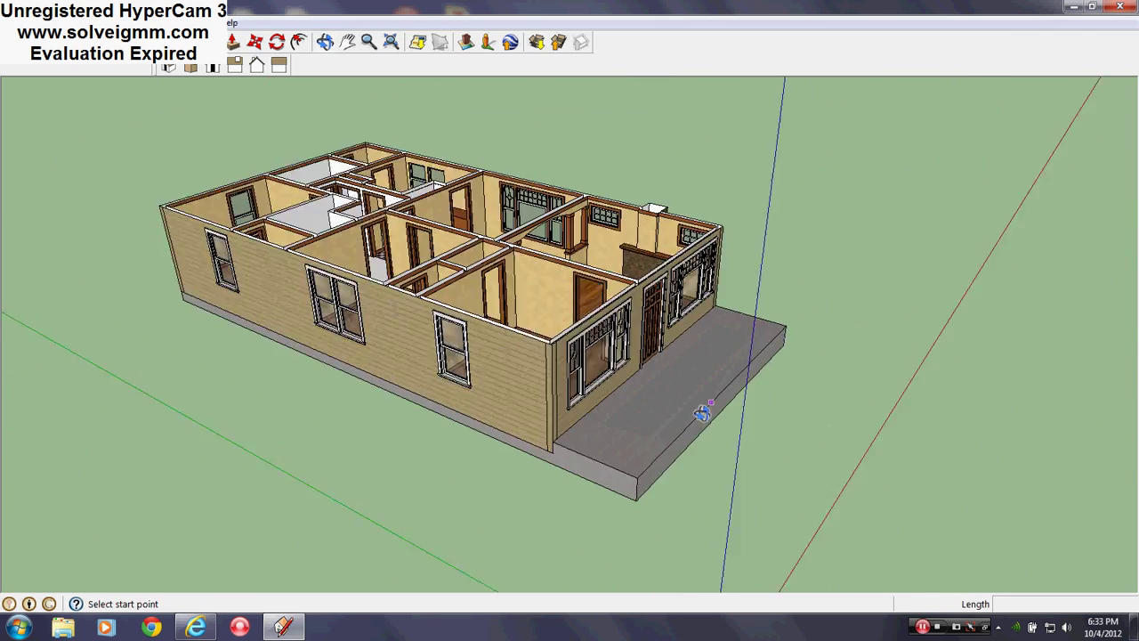
{"action": "scroll", "coordinate": [665, 401], "scroll_direction": "up", "scroll_amount": 3}
{"action": "left_click", "coordinate": [445, 313]}
{"action": "scroll", "coordinate": [445, 313], "scroll_direction": "down", "scroll_amount": 2}
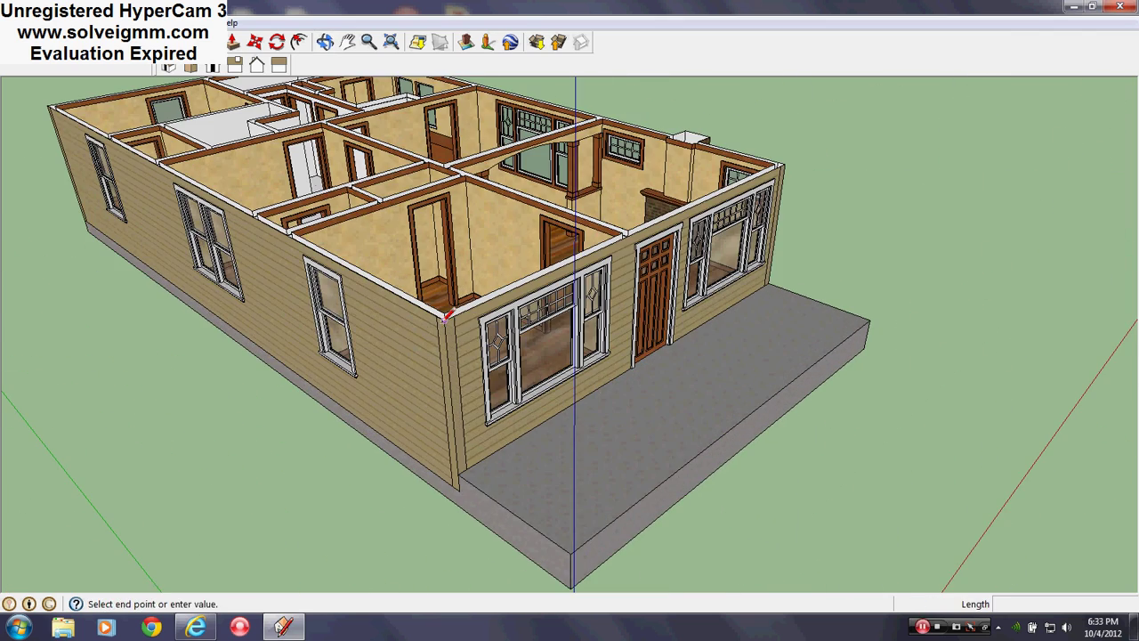
{"action": "scroll", "coordinate": [513, 424], "scroll_direction": "down", "scroll_amount": 1}
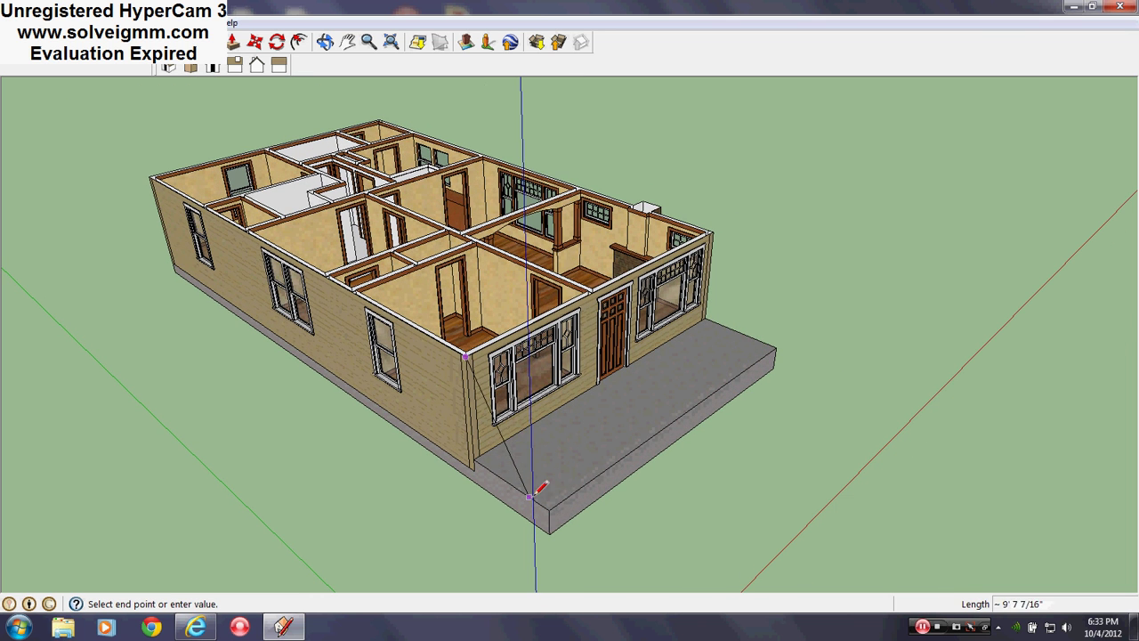
{"action": "mouse_move", "coordinate": [564, 458]}
{"action": "middle_mouse_down"}
{"action": "mouse_move", "coordinate": [602, 495]}
{"action": "mouse_move", "coordinate": [624, 452]}
{"action": "mouse_move", "coordinate": [338, 470]}
{"action": "mouse_move", "coordinate": [607, 429]}
{"action": "middle_mouse_up"}
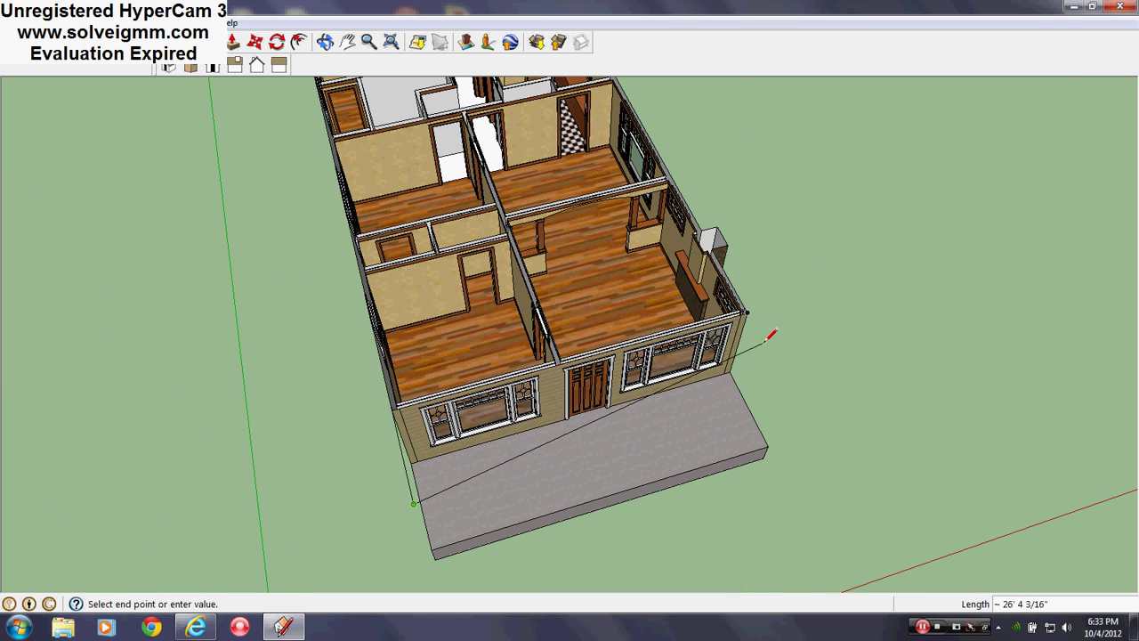
Step: Continue the line across the porch parallel to the front wall and back to the chimney-side front corner
{"action": "left_click", "coordinate": [792, 391]}
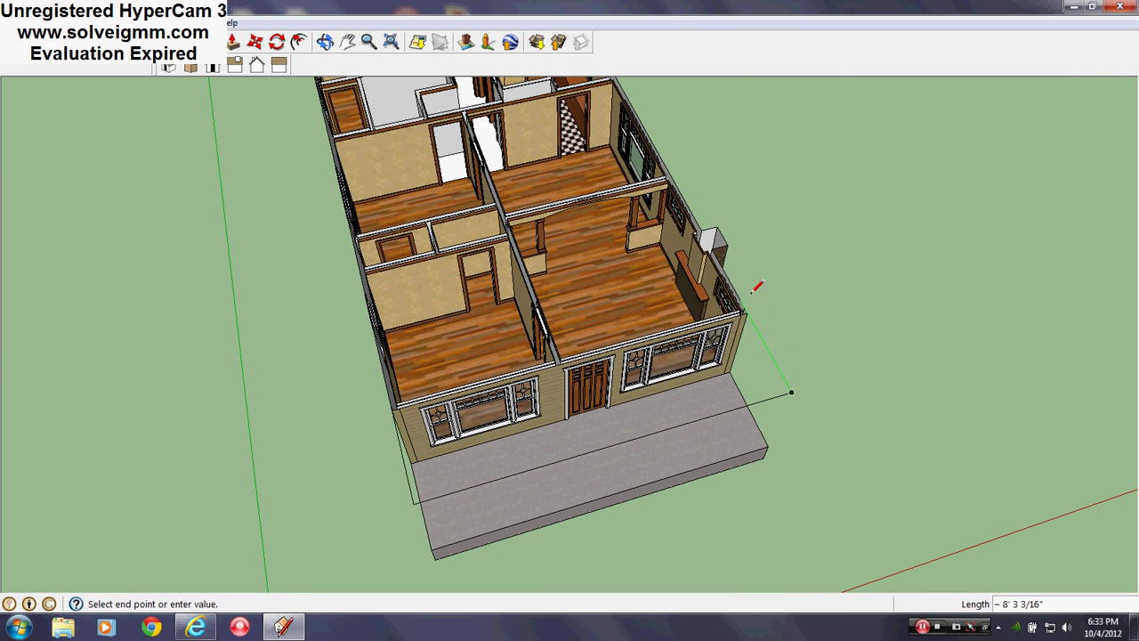
{"action": "mouse_move", "coordinate": [752, 305]}
{"action": "middle_mouse_down"}
{"action": "mouse_move", "coordinate": [489, 377]}
{"action": "mouse_move", "coordinate": [297, 288]}
{"action": "mouse_move", "coordinate": [462, 356]}
{"action": "mouse_move", "coordinate": [612, 378]}
{"action": "middle_mouse_up"}
{"action": "scroll", "coordinate": [553, 414], "scroll_direction": "down", "scroll_amount": 1}
{"action": "left_click", "coordinate": [550, 408]}
{"action": "scroll", "coordinate": [549, 407], "scroll_direction": "up", "scroll_amount": 2}
{"action": "middle_click_drag", "start_coordinate": [550, 408], "coordinate": [539, 452]}
{"action": "scroll", "coordinate": [540, 452], "scroll_direction": "down", "scroll_amount": 2}
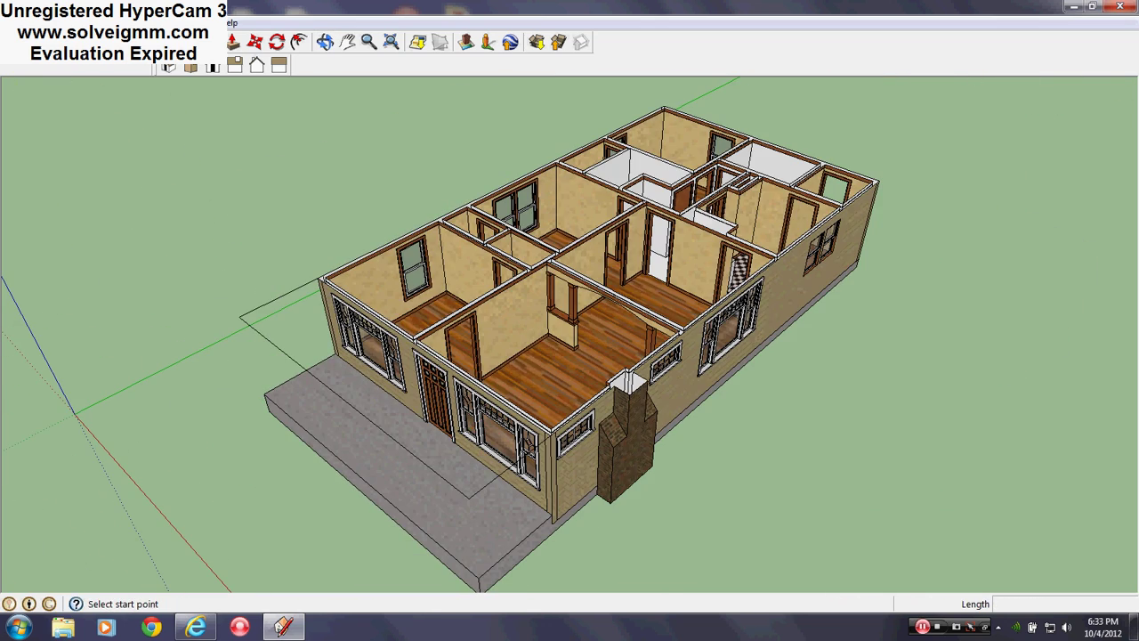
Step: Erase the two side lines of the porch outline and turn on the Profiles edge style
{"action": "left_click", "coordinate": [163, 41]}
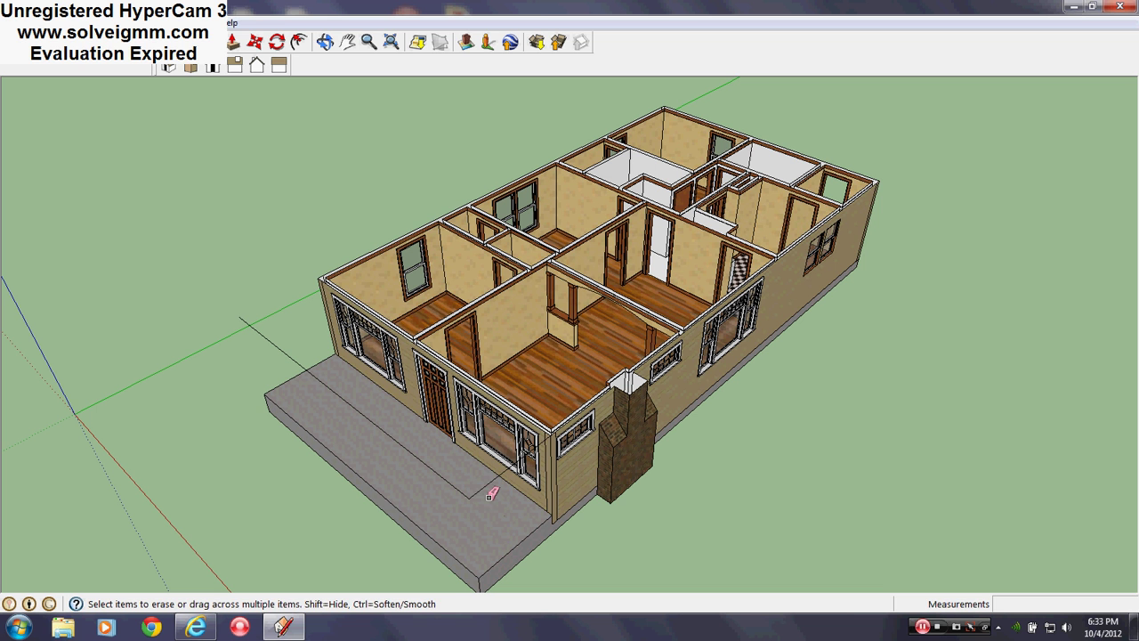
{"action": "key", "text": "l"}
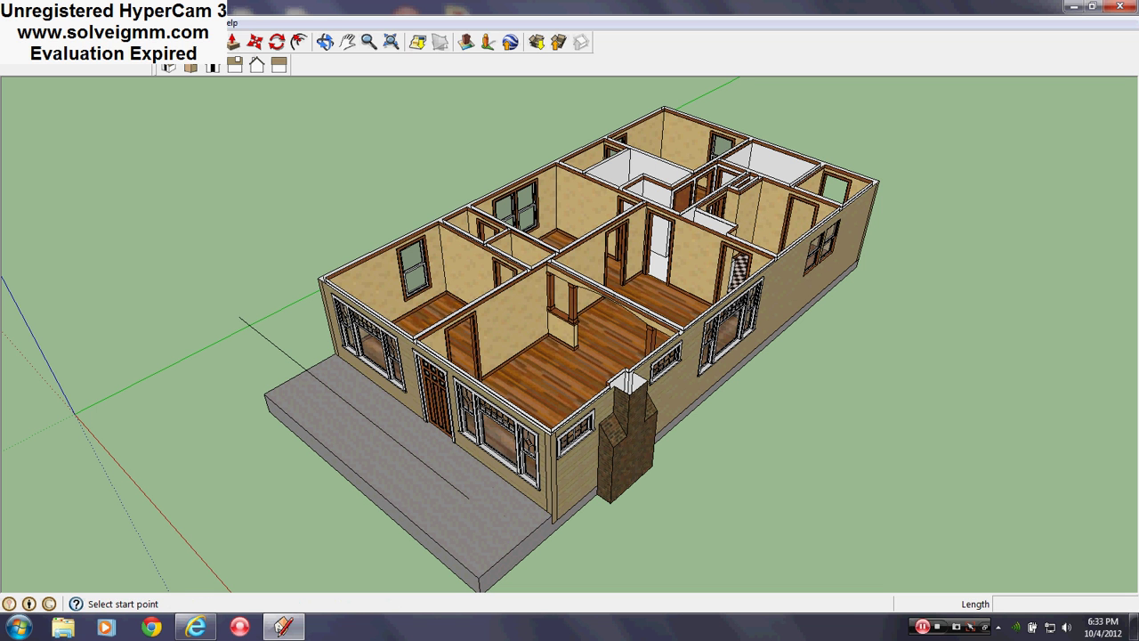
{"action": "left_click", "coordinate": [62, 22]}
{"action": "mouse_move", "coordinate": [36, 22]}
{"action": "mouse_move", "coordinate": [160, 198]}
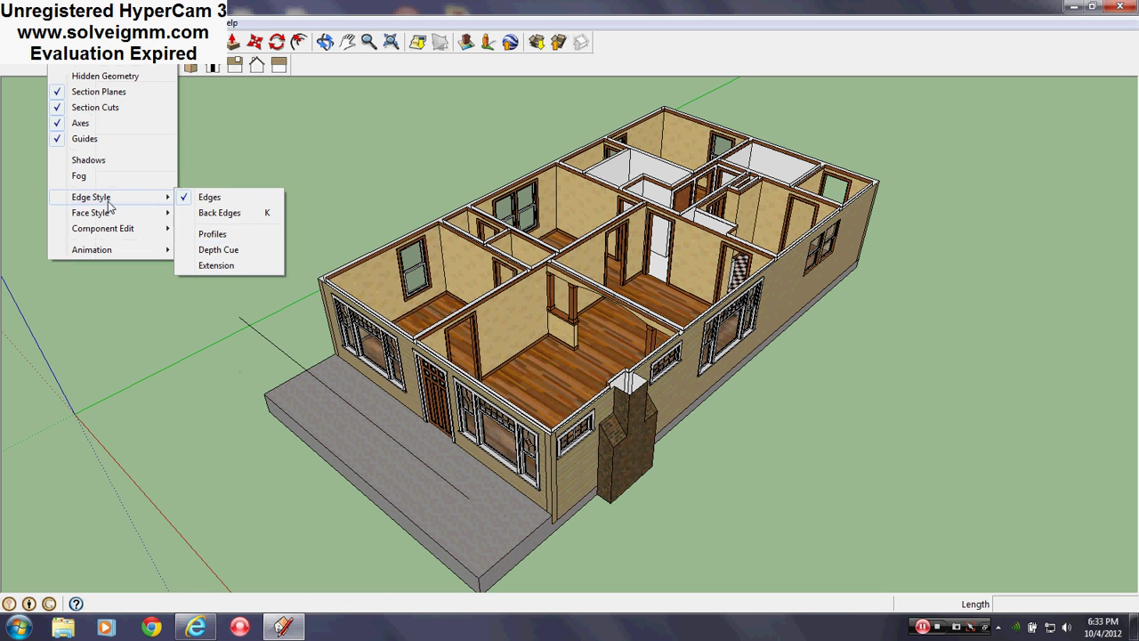
{"action": "left_click", "coordinate": [234, 234]}
Step: Draw the roof outline from the porch line along the tops of the side and rear walls, closing it into a flat face
{"action": "left_click", "coordinate": [480, 485]}
{"action": "middle_click_drag", "start_coordinate": [511, 480], "coordinate": [478, 406]}
{"action": "scroll", "coordinate": [671, 441], "scroll_direction": "down", "scroll_amount": 3}
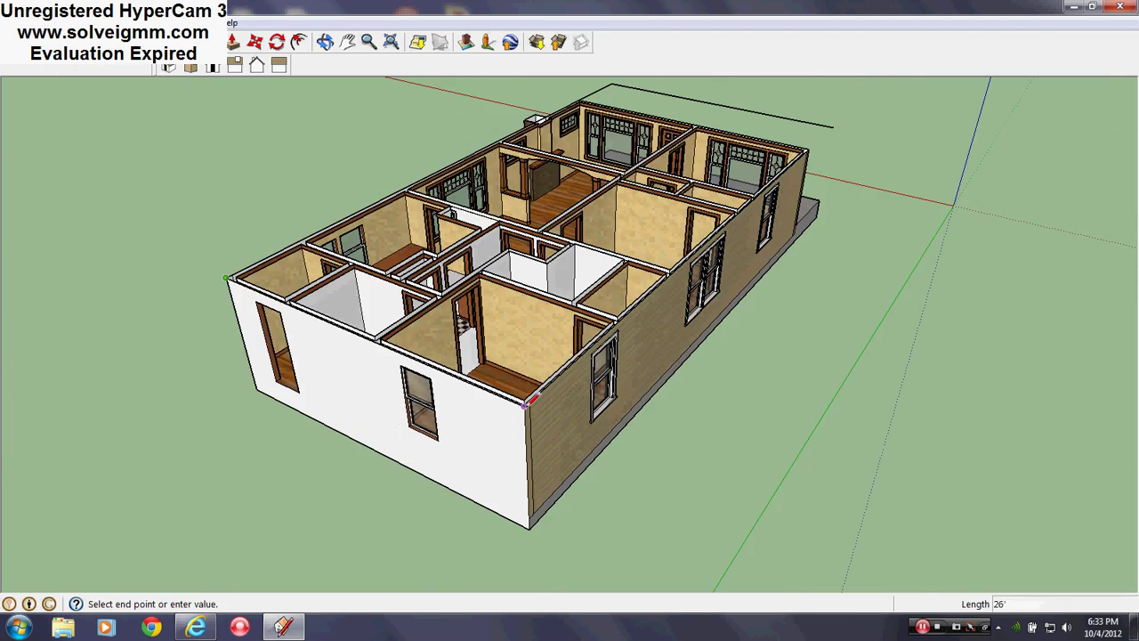
{"action": "scroll", "coordinate": [525, 405], "scroll_direction": "up", "scroll_amount": 3}
{"action": "left_click", "coordinate": [523, 404]}
{"action": "scroll", "coordinate": [650, 335], "scroll_direction": "down", "scroll_amount": 3}
{"action": "middle_click_drag", "start_coordinate": [650, 336], "coordinate": [35, 418]}
{"action": "scroll", "coordinate": [737, 503], "scroll_direction": "down", "scroll_amount": 2}
{"action": "scroll", "coordinate": [717, 520], "scroll_direction": "up", "scroll_amount": 2}
{"action": "left_click", "coordinate": [785, 507]}
Step: Examine the flat roof face from above and from inside the living room
{"action": "middle_click_drag", "start_coordinate": [791, 498], "coordinate": [406, 422]}
{"action": "scroll", "coordinate": [513, 492], "scroll_direction": "down", "scroll_amount": 1}
{"action": "middle_click_drag", "start_coordinate": [507, 498], "coordinate": [178, 579]}
{"action": "scroll", "coordinate": [518, 424], "scroll_direction": "up", "scroll_amount": 2}
{"action": "scroll", "coordinate": [540, 506], "scroll_direction": "down", "scroll_amount": 2}
{"action": "scroll", "coordinate": [539, 506], "scroll_direction": "up", "scroll_amount": 2}
{"action": "middle_click_drag", "start_coordinate": [712, 400], "coordinate": [570, 458]}
{"action": "scroll", "coordinate": [338, 324], "scroll_direction": "up", "scroll_amount": 2}
{"action": "middle_click_drag", "start_coordinate": [338, 324], "coordinate": [593, 320]}
{"action": "scroll", "coordinate": [656, 237], "scroll_direction": "up", "scroll_amount": 5}
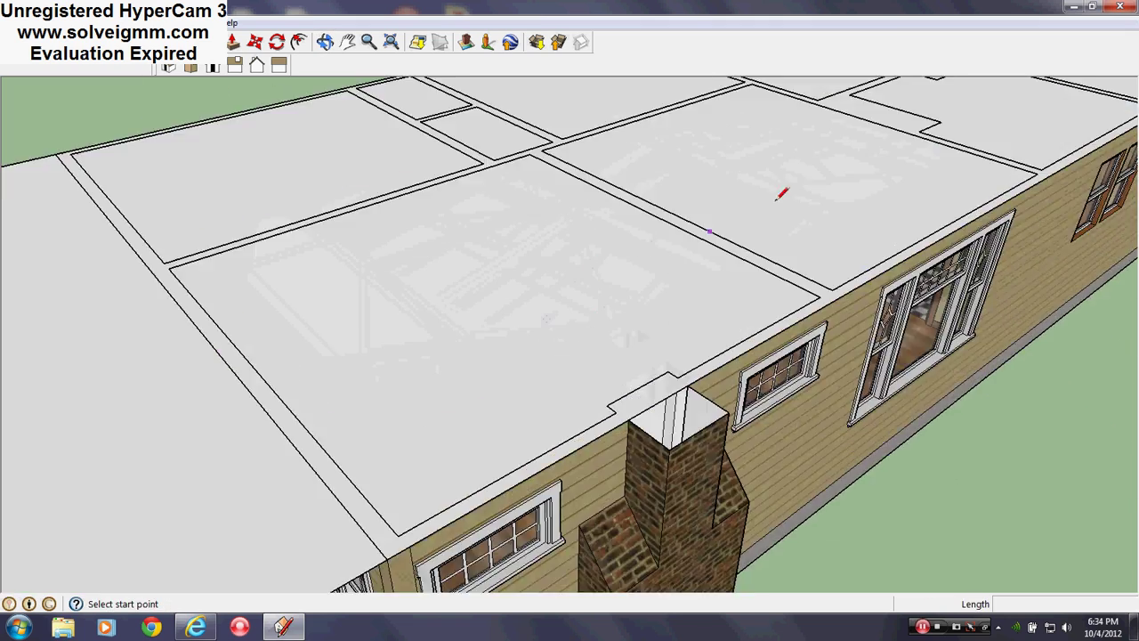
{"action": "middle_click_drag", "start_coordinate": [480, 330], "coordinate": [525, 483]}
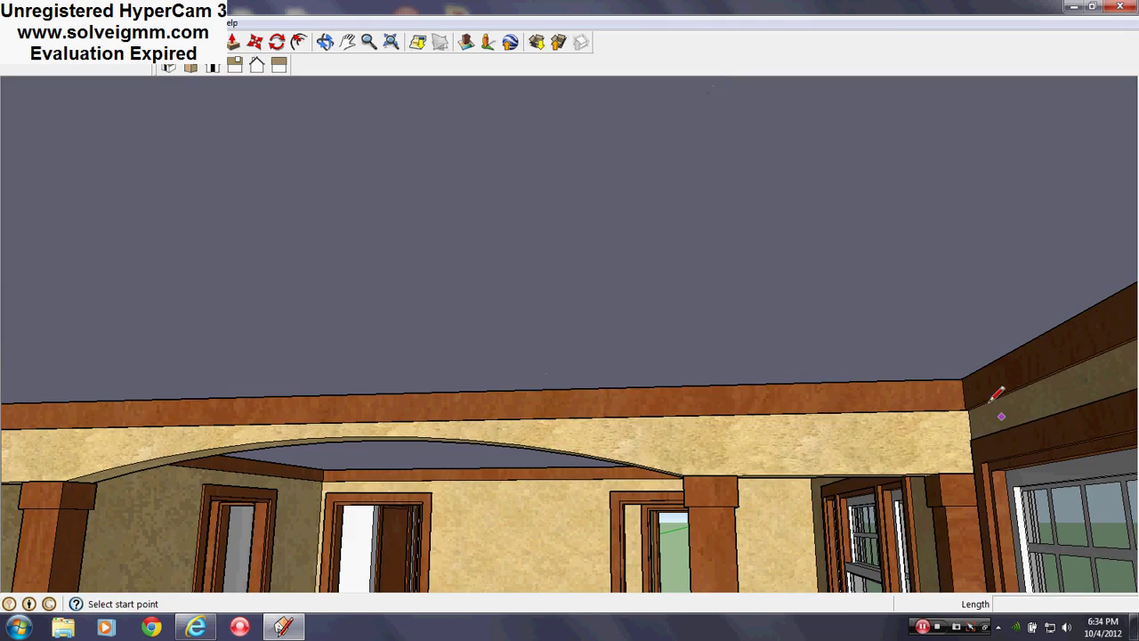
{"action": "mouse_move", "coordinate": [958, 429]}
{"action": "middle_mouse_down"}
{"action": "mouse_move", "coordinate": [925, 445]}
{"action": "mouse_move", "coordinate": [801, 445]}
{"action": "middle_mouse_up"}
{"action": "scroll", "coordinate": [676, 329], "scroll_direction": "down", "scroll_amount": 10}
{"action": "scroll", "coordinate": [719, 333], "scroll_direction": "up", "scroll_amount": 4}
{"action": "scroll", "coordinate": [524, 436], "scroll_direction": "down", "scroll_amount": 5}
{"action": "scroll", "coordinate": [661, 294], "scroll_direction": "up", "scroll_amount": 2}
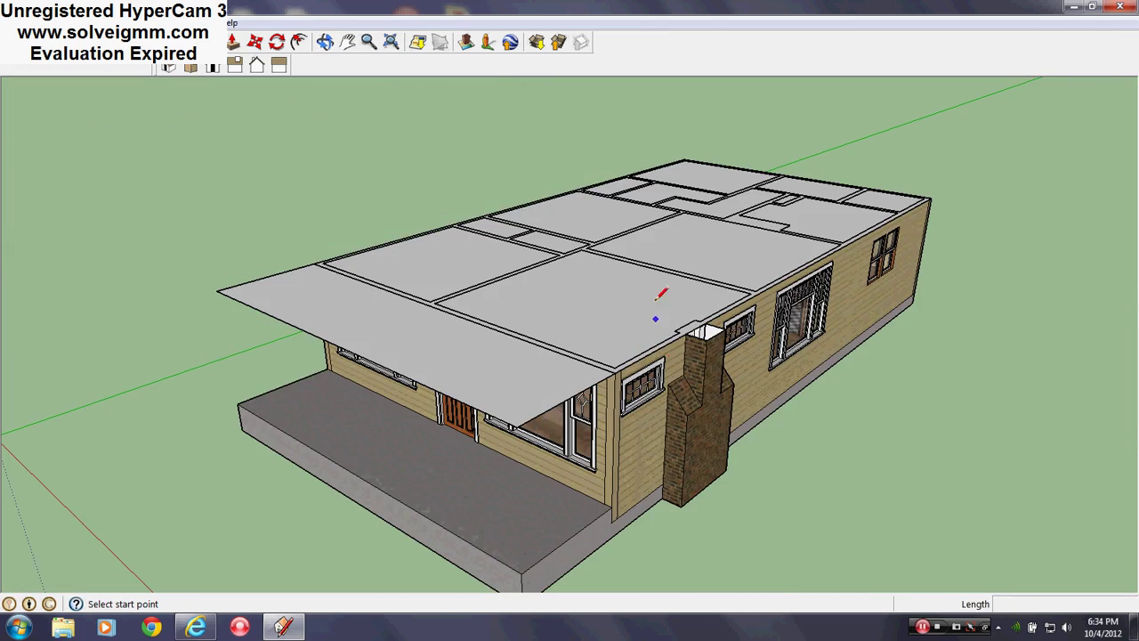
{"action": "left_click", "coordinate": [299, 42]}
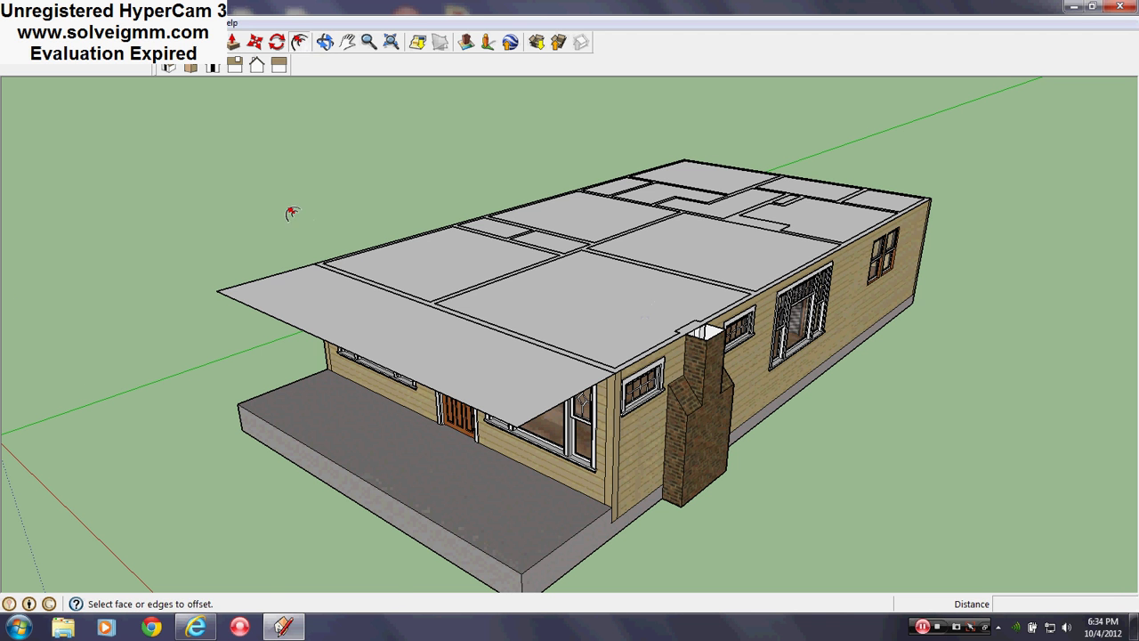
{"action": "scroll", "coordinate": [303, 215], "scroll_direction": "down", "scroll_amount": 3}
{"action": "middle_click_drag", "start_coordinate": [216, 304], "coordinate": [186, 351]}
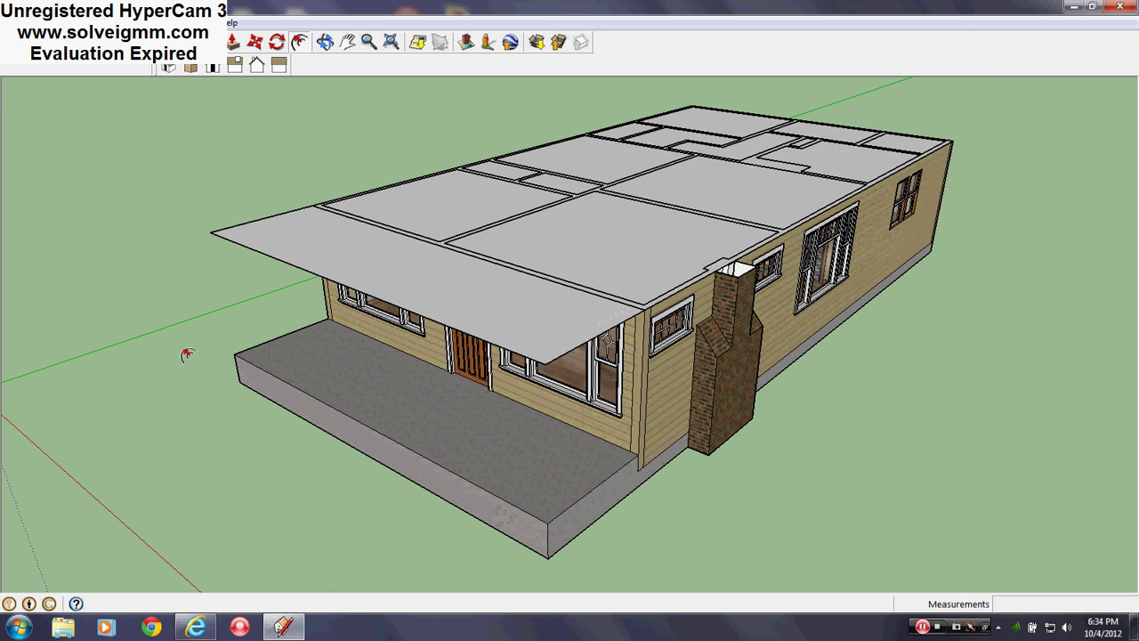
{"action": "left_click", "coordinate": [241, 244]}
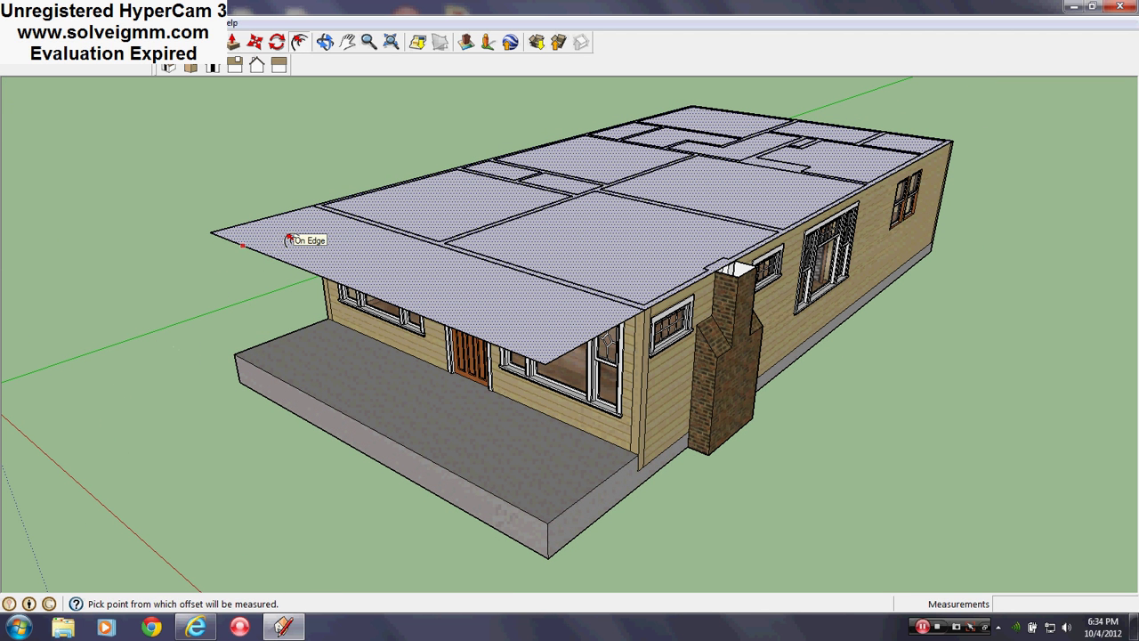
{"action": "left_click", "coordinate": [289, 238]}
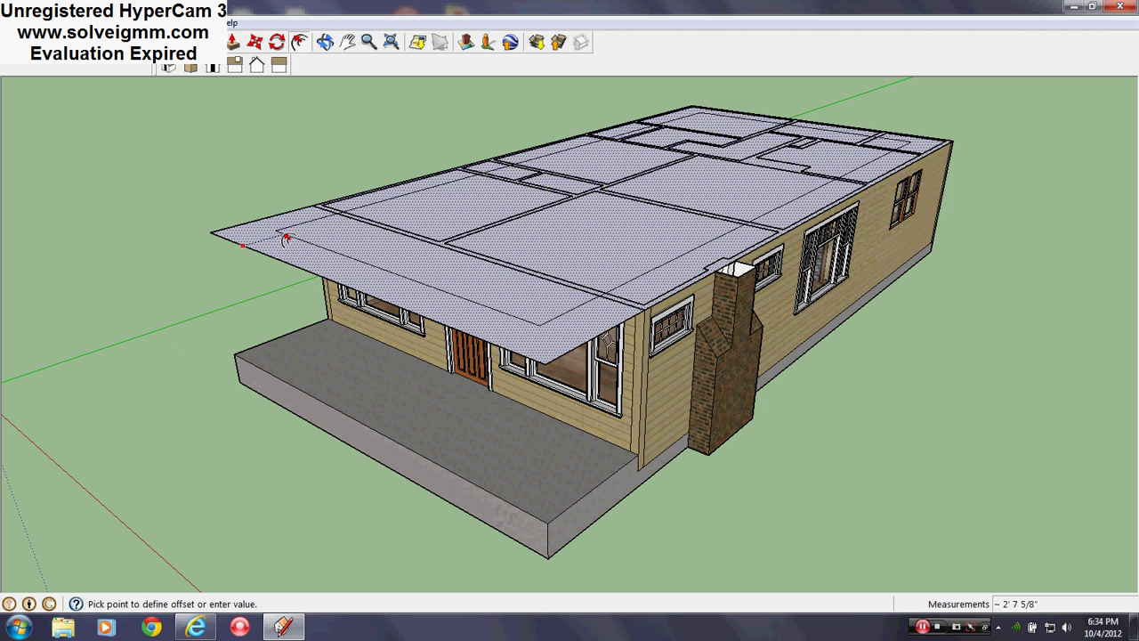
{"action": "key", "text": "Escape"}
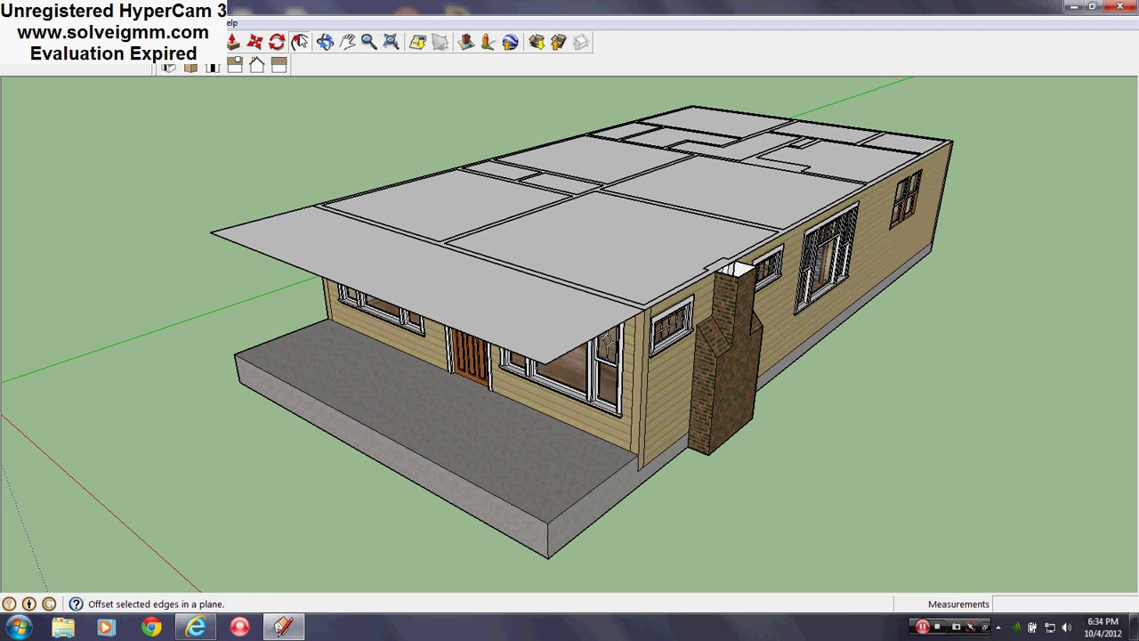
Step: Offset the flat roof face's outline outward by 1'6" to form the eaves overhang
{"action": "left_click", "coordinate": [300, 42]}
{"action": "left_click", "coordinate": [288, 244]}
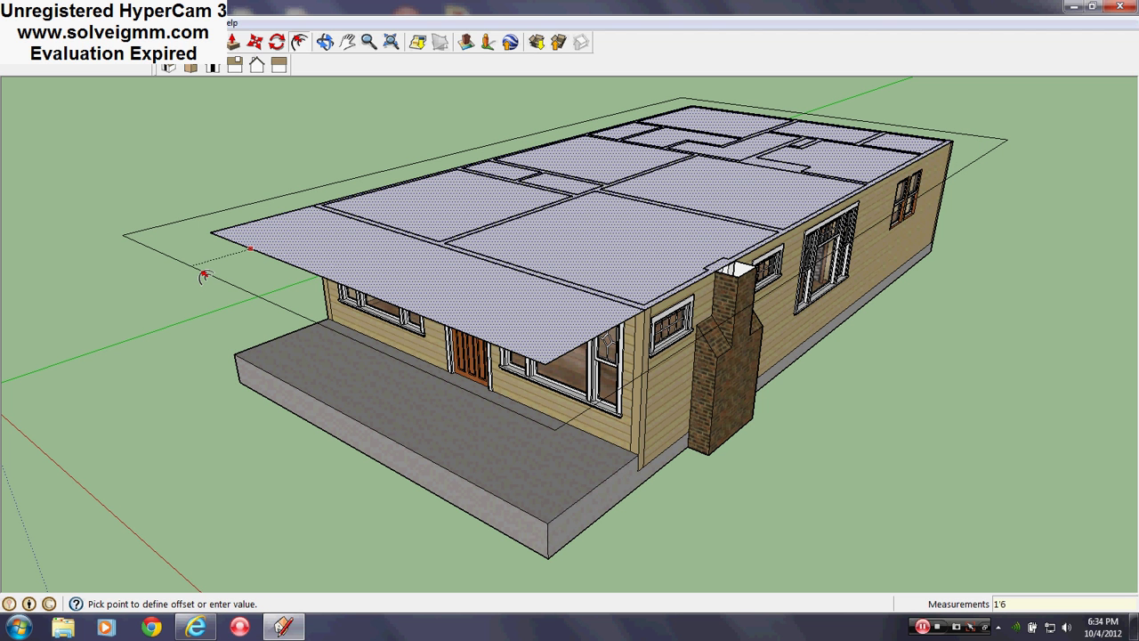
{"action": "left_click", "coordinate": [203, 276]}
{"action": "key", "text": "Escape"}
Step: Draw a short vertical line upward from the overhang's front corner on the chimney side
{"action": "key", "text": "l"}
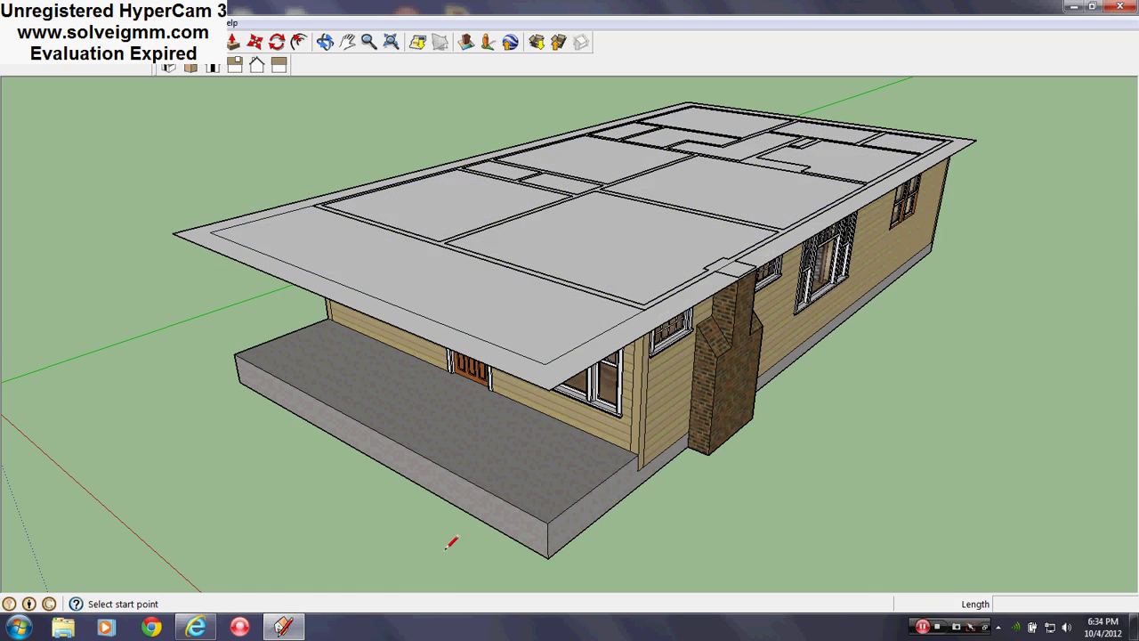
{"action": "scroll", "coordinate": [460, 486], "scroll_direction": "down", "scroll_amount": 4}
{"action": "scroll", "coordinate": [468, 477], "scroll_direction": "up", "scroll_amount": 4}
{"action": "middle_click_drag", "start_coordinate": [470, 436], "coordinate": [234, 414]}
{"action": "scroll", "coordinate": [234, 415], "scroll_direction": "down", "scroll_amount": 3}
{"action": "scroll", "coordinate": [950, 401], "scroll_direction": "up", "scroll_amount": 1}
{"action": "middle_click_drag", "start_coordinate": [956, 397], "coordinate": [529, 524]}
{"action": "left_click", "coordinate": [531, 537]}
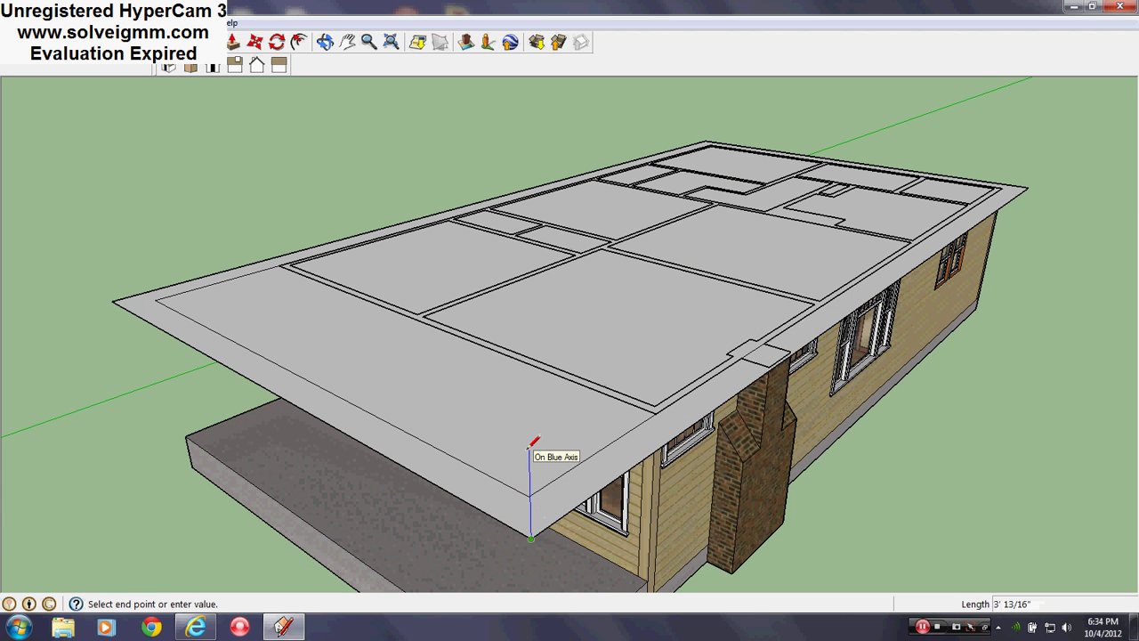
{"action": "middle_click_drag", "start_coordinate": [527, 495], "coordinate": [550, 475]}
{"action": "key", "text": "Escape"}
Step: Draw vertical rectangles around the roof's outer edges to the height of the short corner line, and close the slab with a top face
{"action": "left_click", "coordinate": [70, 42]}
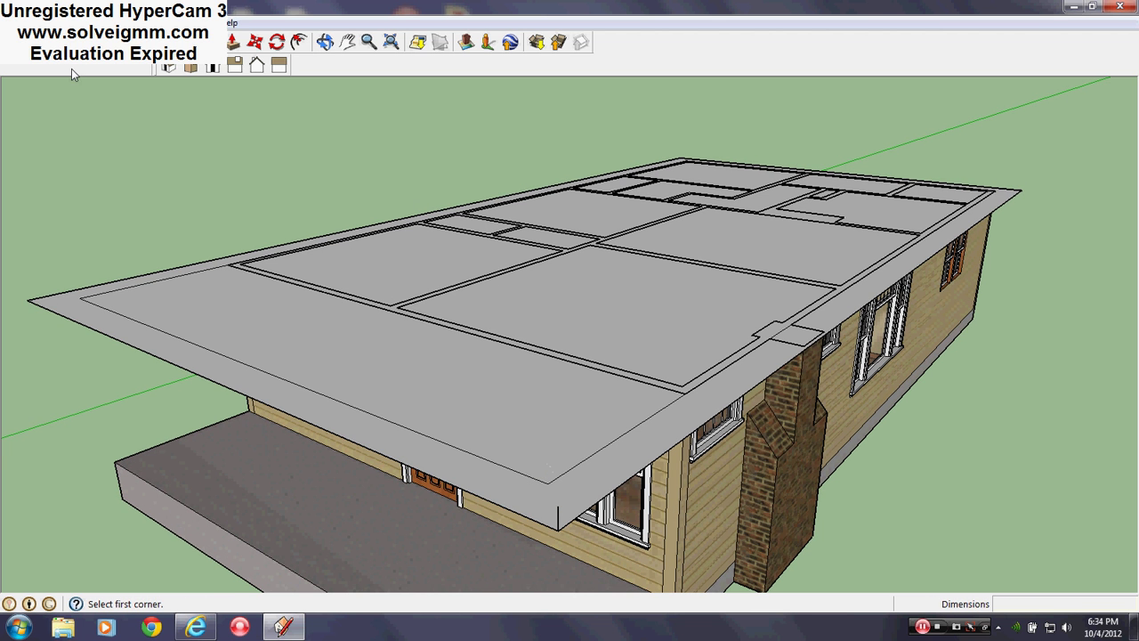
{"action": "left_click", "coordinate": [30, 298]}
{"action": "left_click", "coordinate": [534, 494]}
{"action": "left_click", "coordinate": [534, 461]}
{"action": "middle_click_drag", "start_coordinate": [552, 451], "coordinate": [634, 398]}
{"action": "scroll", "coordinate": [634, 397], "scroll_direction": "up", "scroll_amount": 3}
{"action": "middle_click_drag", "start_coordinate": [803, 412], "coordinate": [300, 369]}
{"action": "left_click", "coordinate": [537, 428]}
{"action": "mouse_move", "coordinate": [738, 298]}
{"action": "middle_mouse_down"}
{"action": "mouse_move", "coordinate": [622, 414]}
{"action": "mouse_move", "coordinate": [323, 396]}
{"action": "mouse_move", "coordinate": [553, 462]}
{"action": "mouse_move", "coordinate": [544, 338]}
{"action": "mouse_move", "coordinate": [511, 389]}
{"action": "mouse_move", "coordinate": [481, 361]}
{"action": "mouse_move", "coordinate": [253, 284]}
{"action": "middle_mouse_up"}
{"action": "scroll", "coordinate": [623, 415], "scroll_direction": "up", "scroll_amount": 3}
{"action": "left_click", "coordinate": [623, 445]}
Step: Examine the roof slab and its edge above the chimney from several angles
{"action": "scroll", "coordinate": [254, 285], "scroll_direction": "up", "scroll_amount": 3}
{"action": "key", "text": "l"}
{"action": "middle_click_drag", "start_coordinate": [481, 377], "coordinate": [575, 109]}
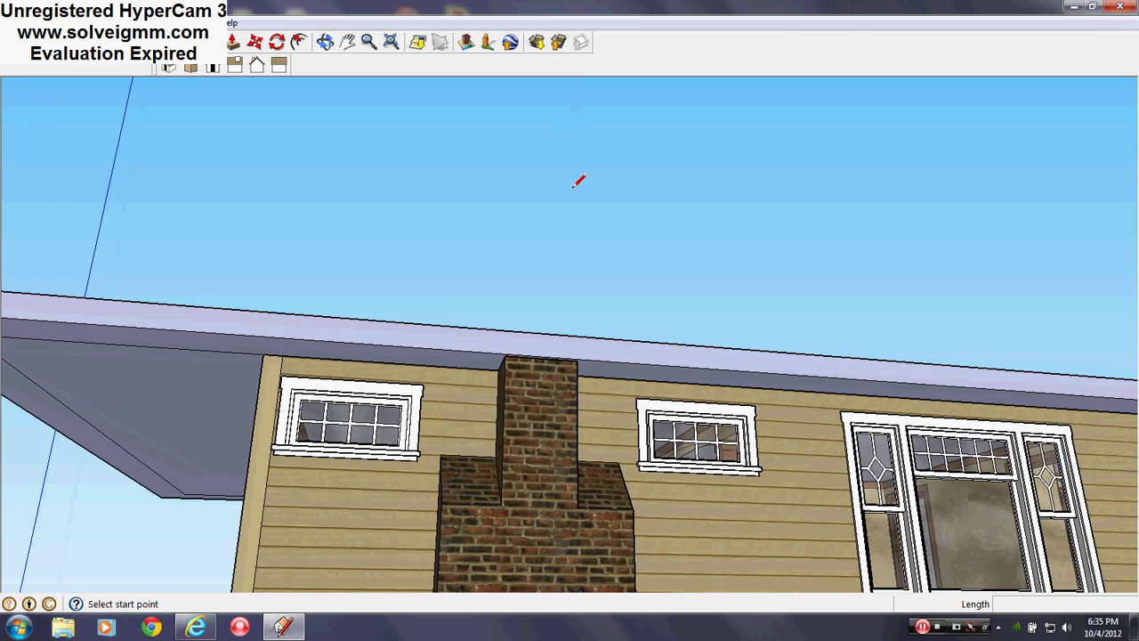
{"action": "scroll", "coordinate": [561, 344], "scroll_direction": "up", "scroll_amount": 3}
{"action": "scroll", "coordinate": [527, 338], "scroll_direction": "down", "scroll_amount": 10}
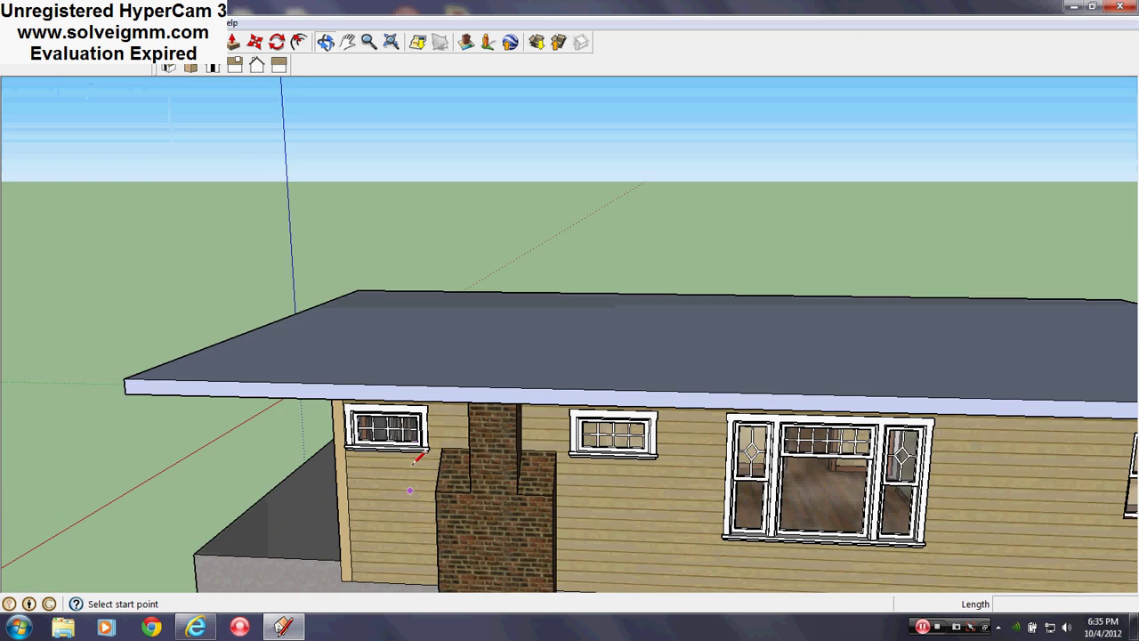
{"action": "middle_click_drag", "start_coordinate": [381, 399], "coordinate": [374, 471]}
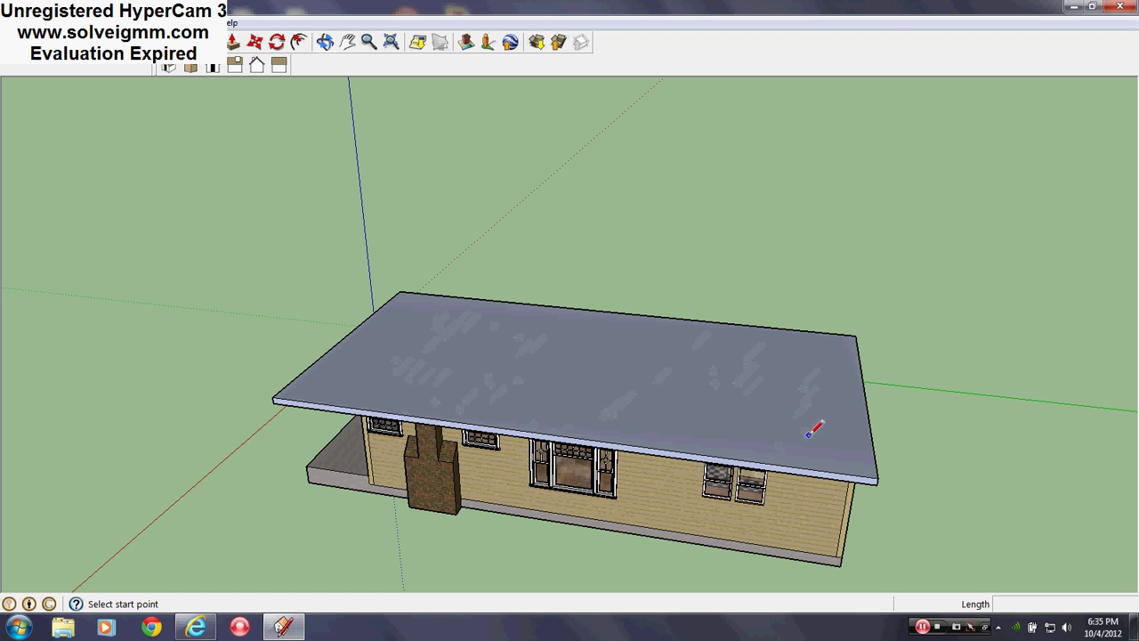
{"action": "scroll", "coordinate": [407, 413], "scroll_direction": "up", "scroll_amount": 3}
{"action": "middle_click_drag", "start_coordinate": [407, 414], "coordinate": [756, 463]}
{"action": "scroll", "coordinate": [480, 450], "scroll_direction": "down", "scroll_amount": 2}
{"action": "scroll", "coordinate": [642, 468], "scroll_direction": "up", "scroll_amount": 2}
{"action": "mouse_move", "coordinate": [643, 476]}
{"action": "middle_mouse_down"}
{"action": "mouse_move", "coordinate": [647, 463]}
{"action": "mouse_move", "coordinate": [568, 420]}
{"action": "middle_mouse_up"}
{"action": "scroll", "coordinate": [534, 360], "scroll_direction": "down", "scroll_amount": 2}
{"action": "middle_click_drag", "start_coordinate": [534, 361], "coordinate": [277, 382]}
{"action": "scroll", "coordinate": [469, 367], "scroll_direction": "up", "scroll_amount": 3}
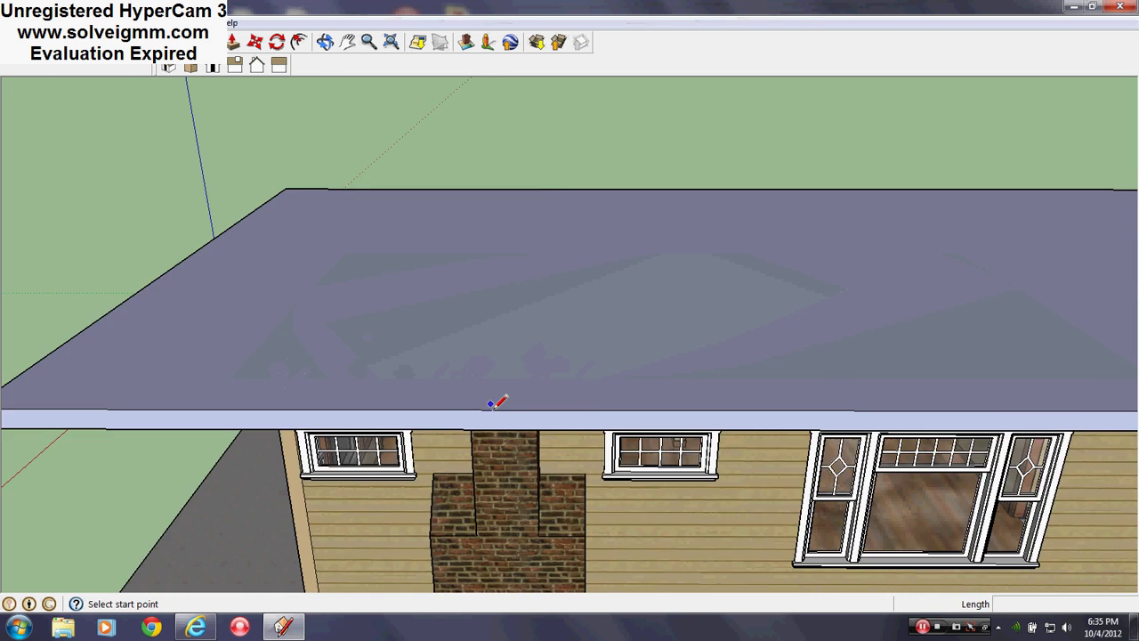
Step: Draw a 15'10.5" vertical line from the roof's top edge above the chimney's centre, and connect its upper end to the roof's front corner
{"action": "scroll", "coordinate": [490, 386], "scroll_direction": "up", "scroll_amount": 2}
{"action": "mouse_move", "coordinate": [513, 424]}
{"action": "middle_mouse_down"}
{"action": "mouse_move", "coordinate": [706, 152]}
{"action": "mouse_move", "coordinate": [580, 412]}
{"action": "mouse_move", "coordinate": [541, 463]}
{"action": "mouse_move", "coordinate": [552, 440]}
{"action": "middle_mouse_up"}
{"action": "scroll", "coordinate": [552, 439], "scroll_direction": "down", "scroll_amount": 4}
{"action": "scroll", "coordinate": [528, 512], "scroll_direction": "up", "scroll_amount": 6}
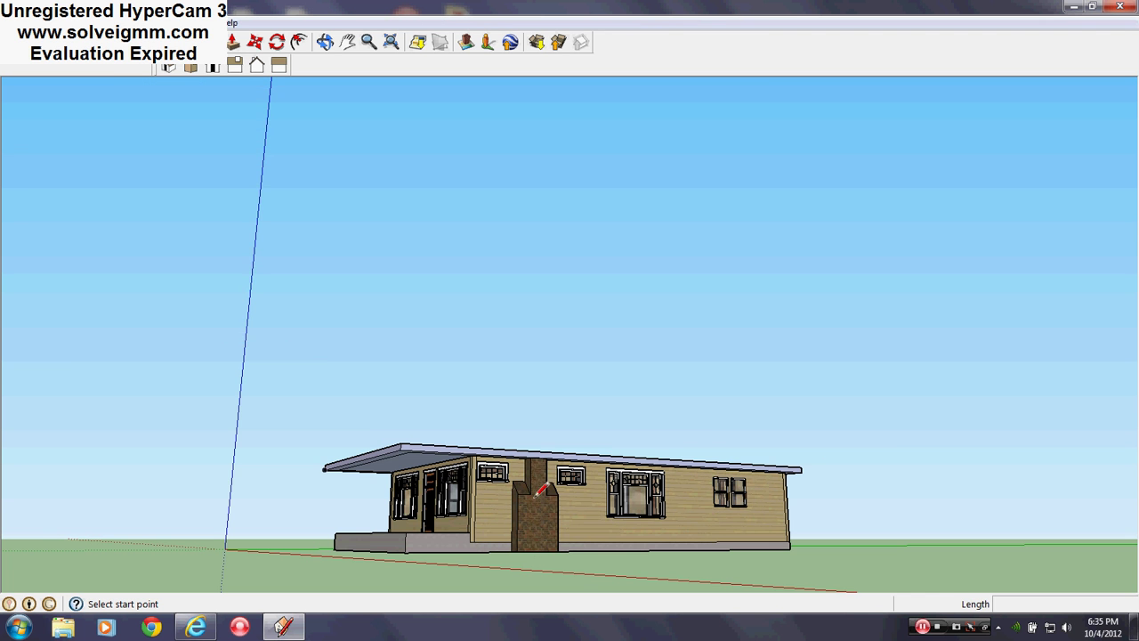
{"action": "middle_click_drag", "start_coordinate": [528, 512], "coordinate": [540, 370]}
{"action": "scroll", "coordinate": [540, 370], "scroll_direction": "up", "scroll_amount": 2}
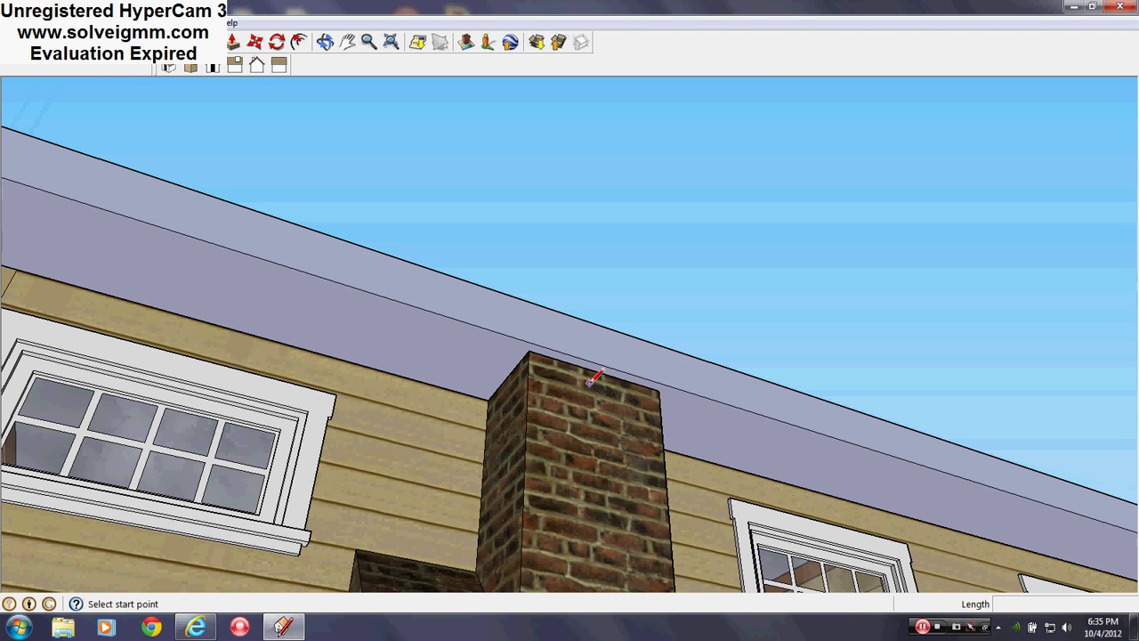
{"action": "left_click", "coordinate": [602, 364]}
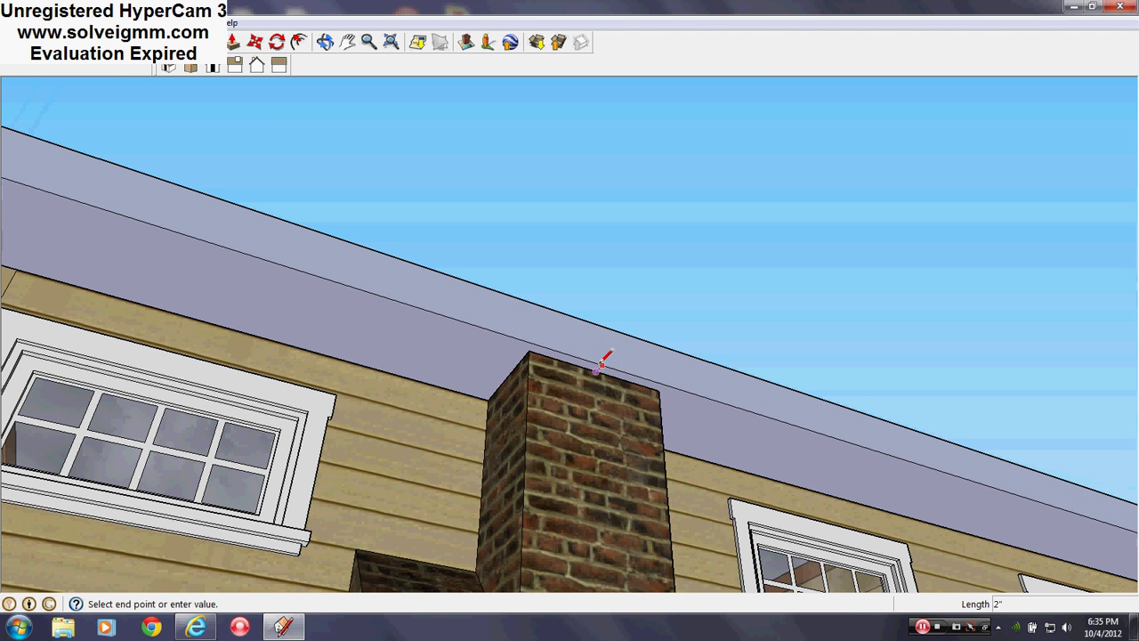
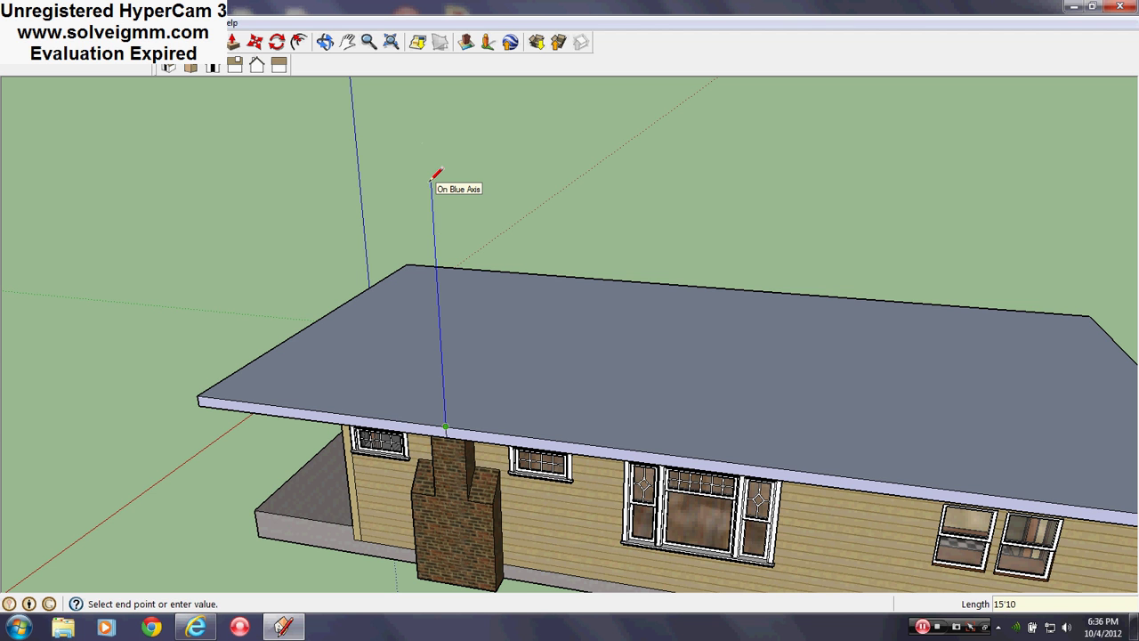
{"action": "left_click", "coordinate": [428, 134]}
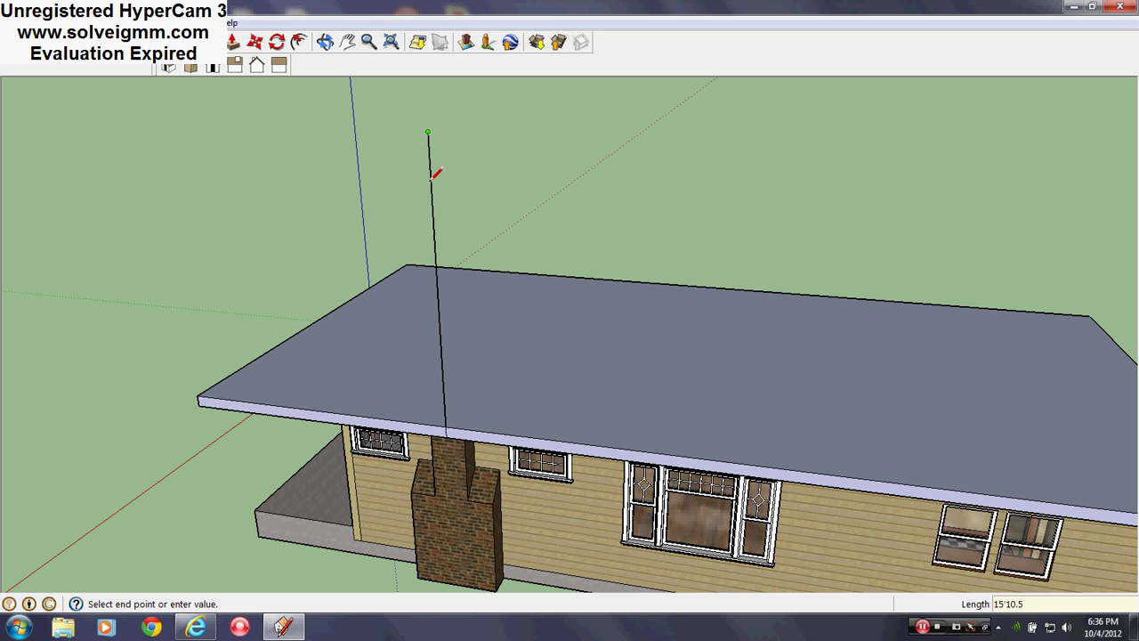
{"action": "left_click", "coordinate": [200, 397]}
Step: Draw two lines to the roof's front corner, from the vertical edge's midpoint and from the midpoint of its upper half
{"action": "middle_click_drag", "start_coordinate": [224, 389], "coordinate": [351, 389]}
{"action": "scroll", "coordinate": [437, 382], "scroll_direction": "up", "scroll_amount": 5}
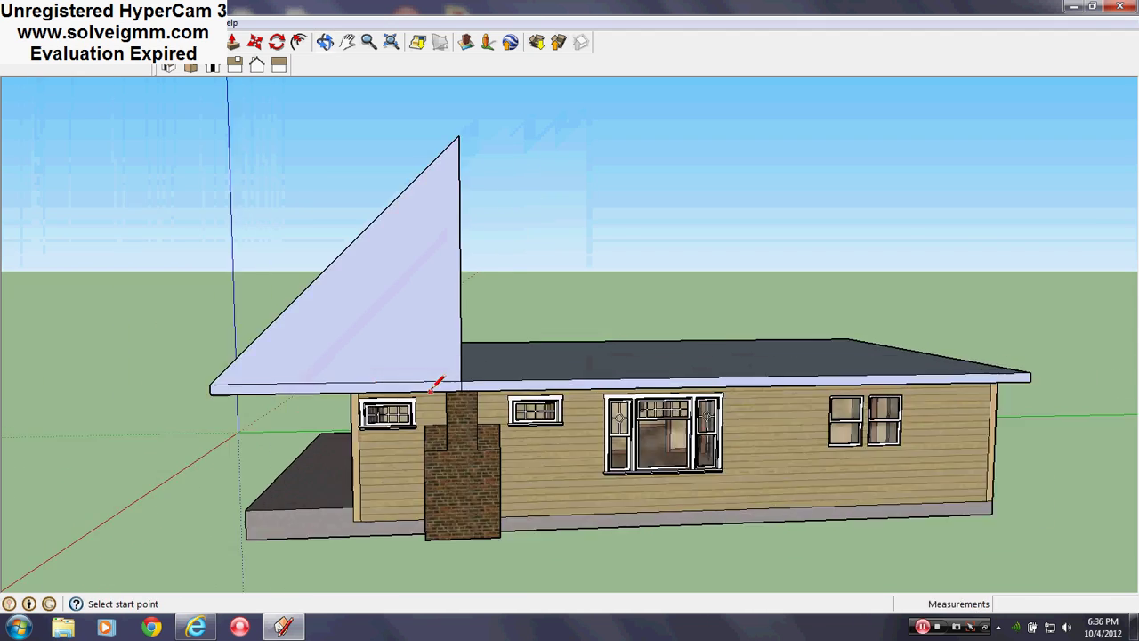
{"action": "mouse_move", "coordinate": [437, 382]}
{"action": "middle_mouse_down"}
{"action": "mouse_move", "coordinate": [742, 364]}
{"action": "mouse_move", "coordinate": [697, 454]}
{"action": "mouse_move", "coordinate": [404, 486]}
{"action": "mouse_move", "coordinate": [361, 395]}
{"action": "mouse_move", "coordinate": [374, 363]}
{"action": "middle_mouse_up"}
{"action": "scroll", "coordinate": [403, 486], "scroll_direction": "down", "scroll_amount": 3}
{"action": "scroll", "coordinate": [404, 486], "scroll_direction": "up", "scroll_amount": 2}
{"action": "scroll", "coordinate": [406, 437], "scroll_direction": "down", "scroll_amount": 3}
{"action": "scroll", "coordinate": [409, 437], "scroll_direction": "up", "scroll_amount": 5}
{"action": "mouse_move", "coordinate": [432, 440]}
{"action": "middle_mouse_down"}
{"action": "mouse_move", "coordinate": [450, 423]}
{"action": "mouse_move", "coordinate": [436, 442]}
{"action": "middle_mouse_up"}
{"action": "scroll", "coordinate": [436, 441], "scroll_direction": "down", "scroll_amount": 3}
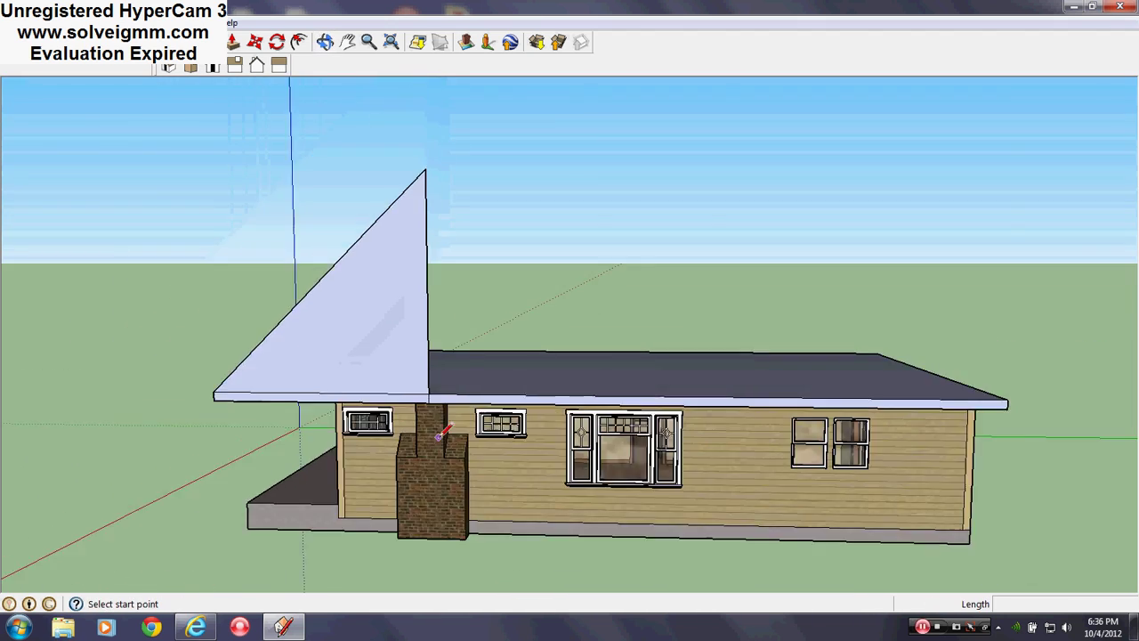
{"action": "left_click", "coordinate": [428, 294]}
{"action": "left_click", "coordinate": [228, 402]}
{"action": "mouse_move", "coordinate": [228, 403]}
{"action": "middle_mouse_down"}
{"action": "mouse_move", "coordinate": [554, 330]}
{"action": "mouse_move", "coordinate": [603, 332]}
{"action": "mouse_move", "coordinate": [462, 382]}
{"action": "mouse_move", "coordinate": [477, 295]}
{"action": "middle_mouse_up"}
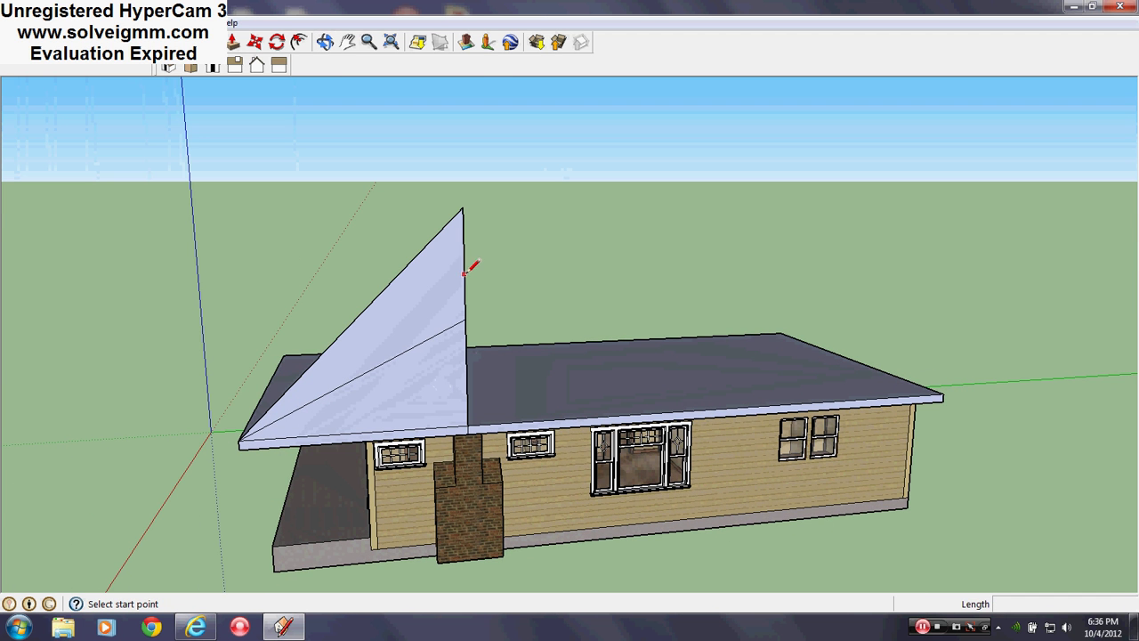
{"action": "left_click", "coordinate": [464, 265]}
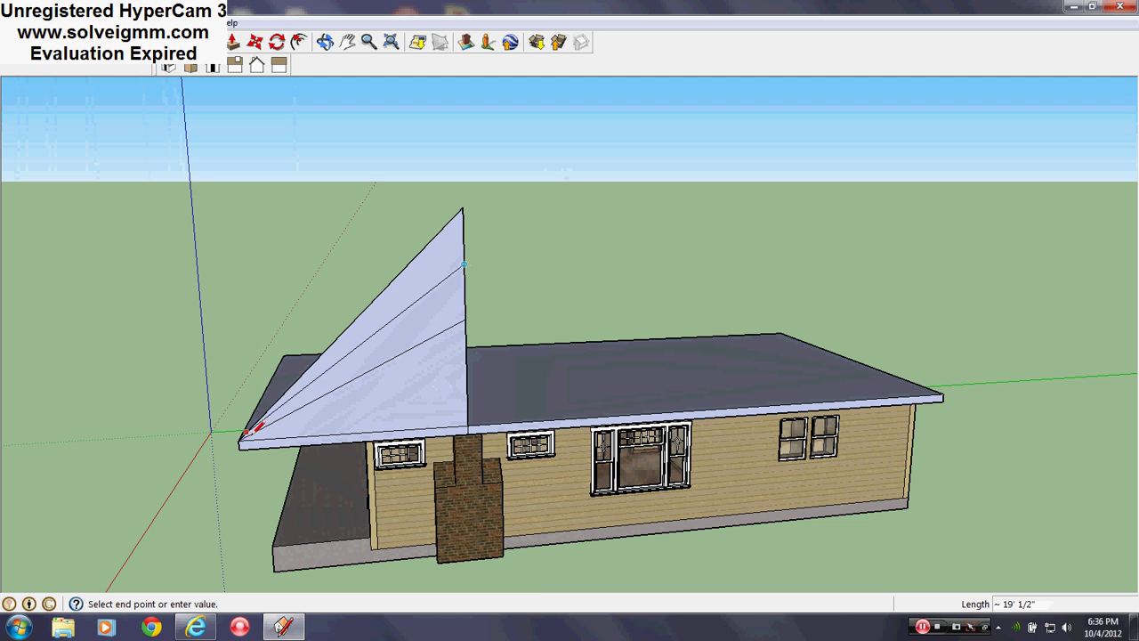
{"action": "middle_click_drag", "start_coordinate": [398, 355], "coordinate": [633, 330]}
Step: Draw a third line to the front corner, starting at the midpoint between the ends of the two inner lines on the vertical edge
{"action": "left_click", "coordinate": [442, 284]}
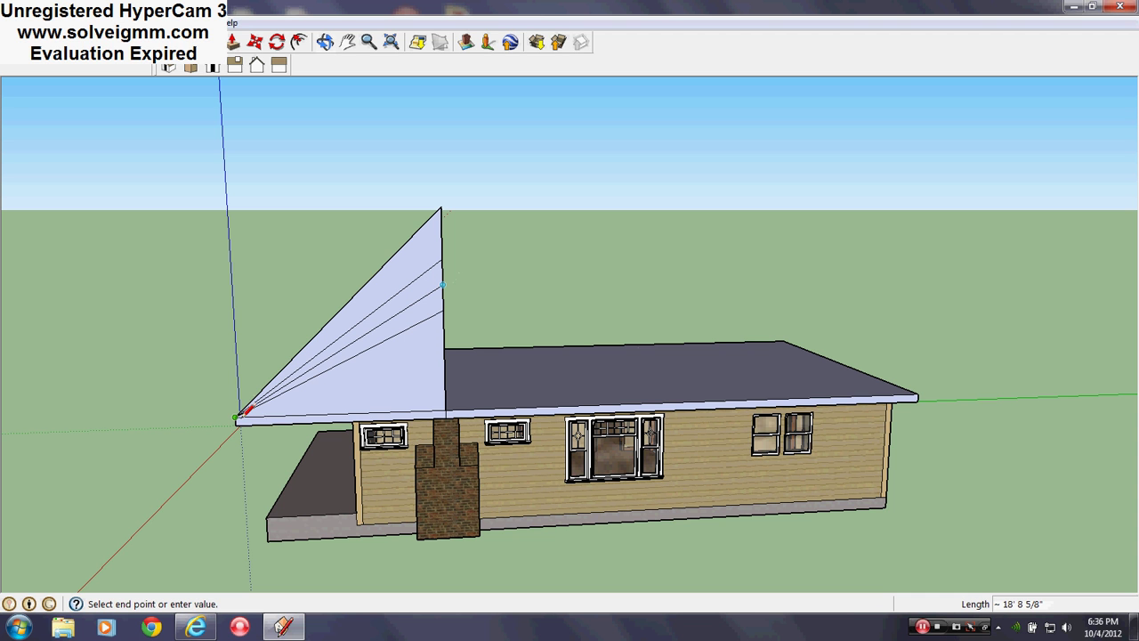
{"action": "key", "text": "Escape"}
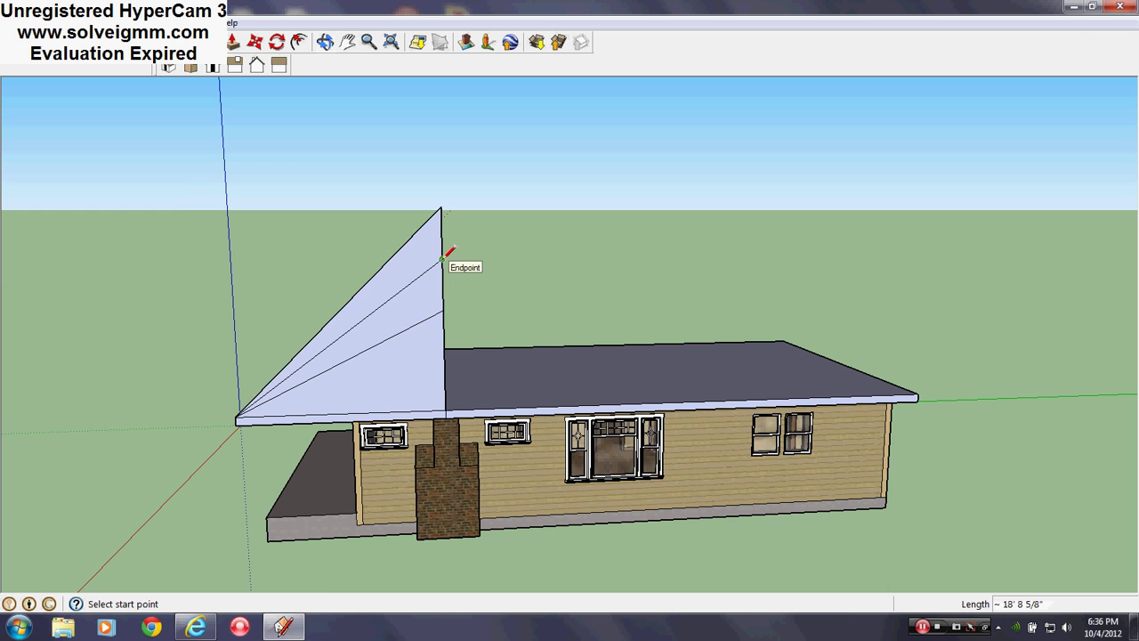
{"action": "middle_click_drag", "start_coordinate": [442, 259], "coordinate": [475, 239]}
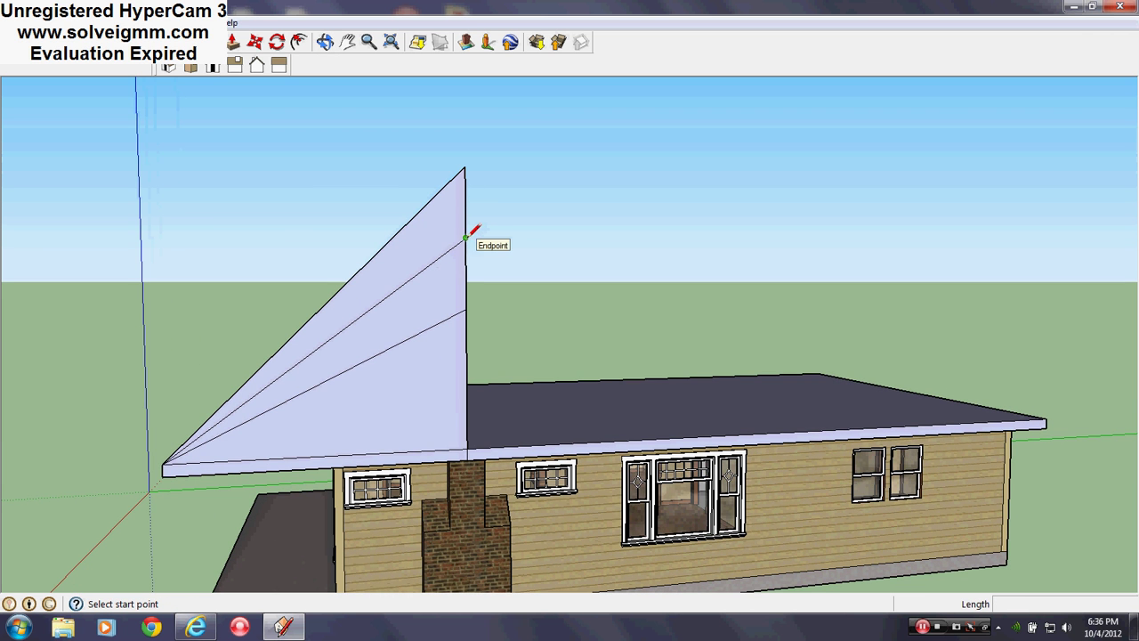
{"action": "mouse_move", "coordinate": [469, 303]}
{"action": "middle_mouse_down"}
{"action": "mouse_move", "coordinate": [546, 287]}
{"action": "mouse_move", "coordinate": [493, 310]}
{"action": "mouse_move", "coordinate": [448, 281]}
{"action": "middle_mouse_up"}
{"action": "scroll", "coordinate": [449, 281], "scroll_direction": "up", "scroll_amount": 1}
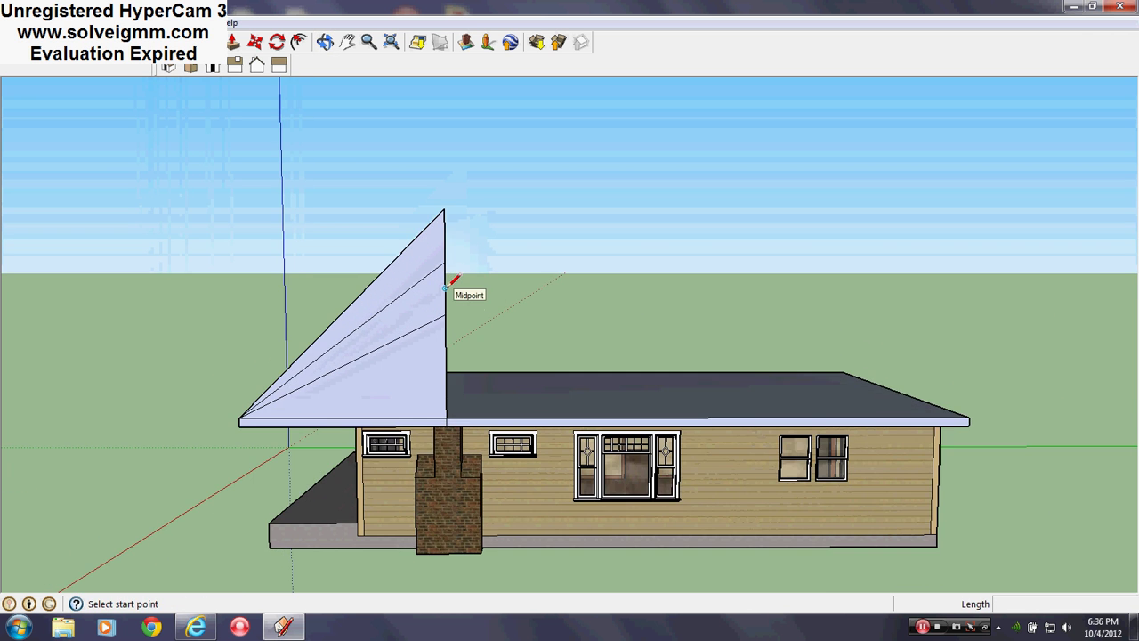
{"action": "left_click", "coordinate": [446, 286]}
{"action": "left_click", "coordinate": [240, 419]}
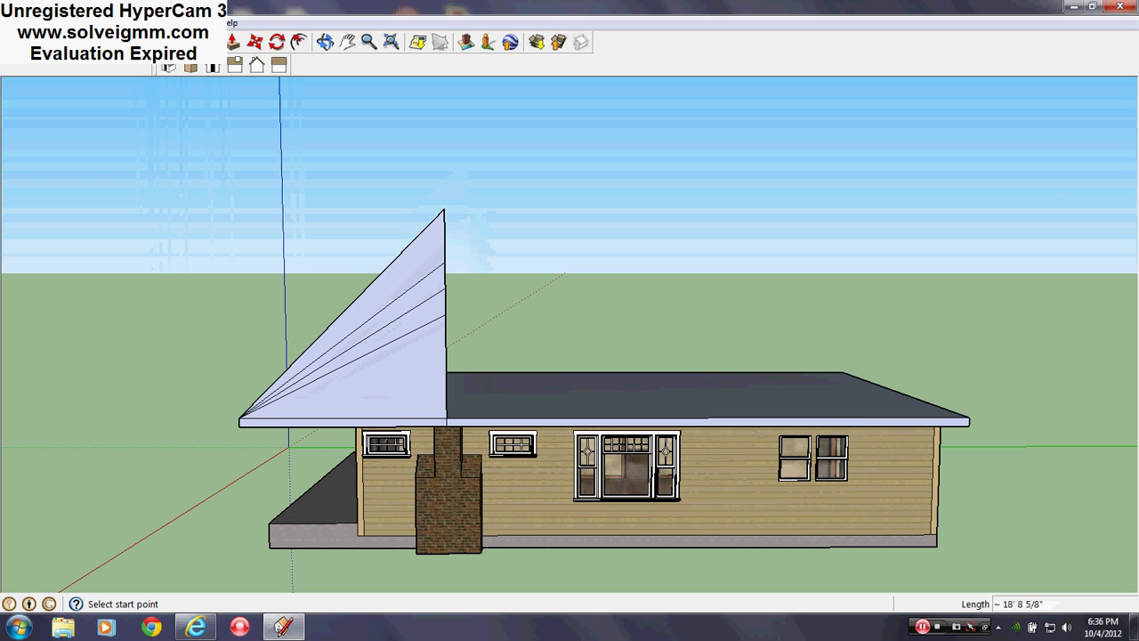
Step: Erase the lowest slope line and the two upper ones so that only the middle line bounds the triangular face
{"action": "key", "text": "e"}
{"action": "left_click", "coordinate": [399, 341]}
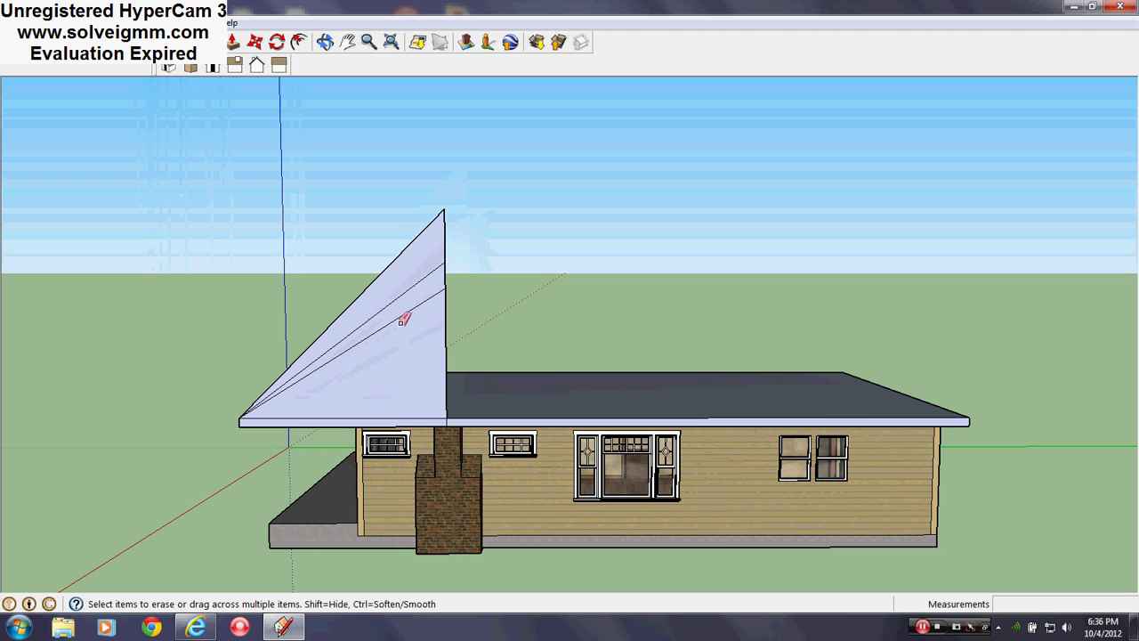
{"action": "left_click", "coordinate": [417, 275]}
{"action": "left_click", "coordinate": [434, 210]}
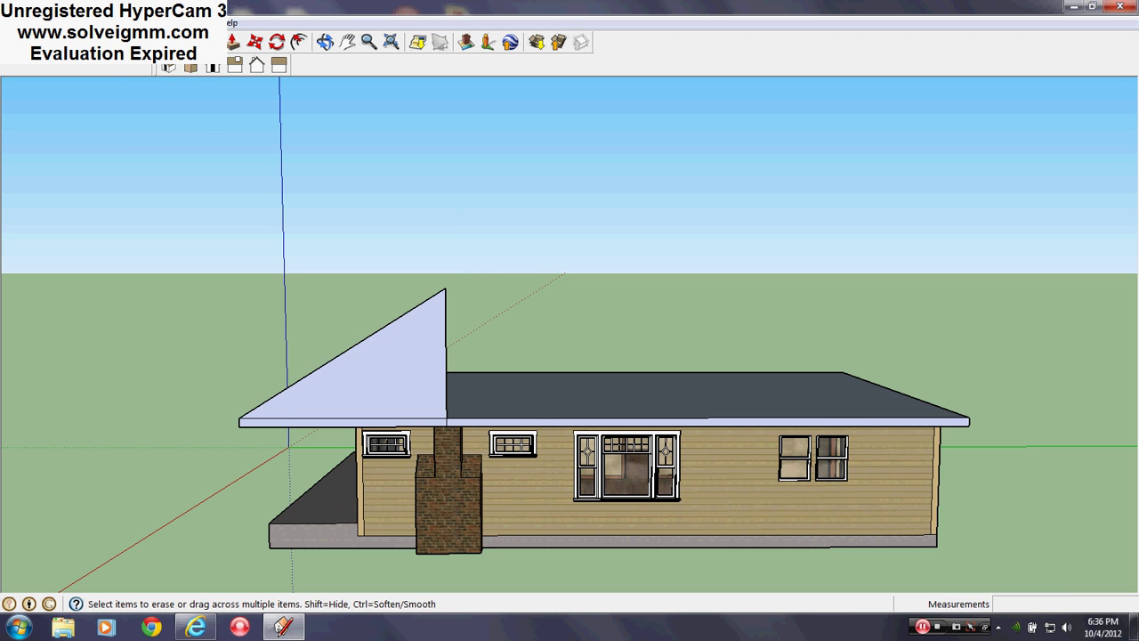
Step: Copy the triangular face along the roof edge, placing the copy's front corner at the base of the original's vertical edge
{"action": "key", "text": "l"}
{"action": "middle_click_drag", "start_coordinate": [480, 418], "coordinate": [387, 389]}
{"action": "right_click", "coordinate": [371, 367]}
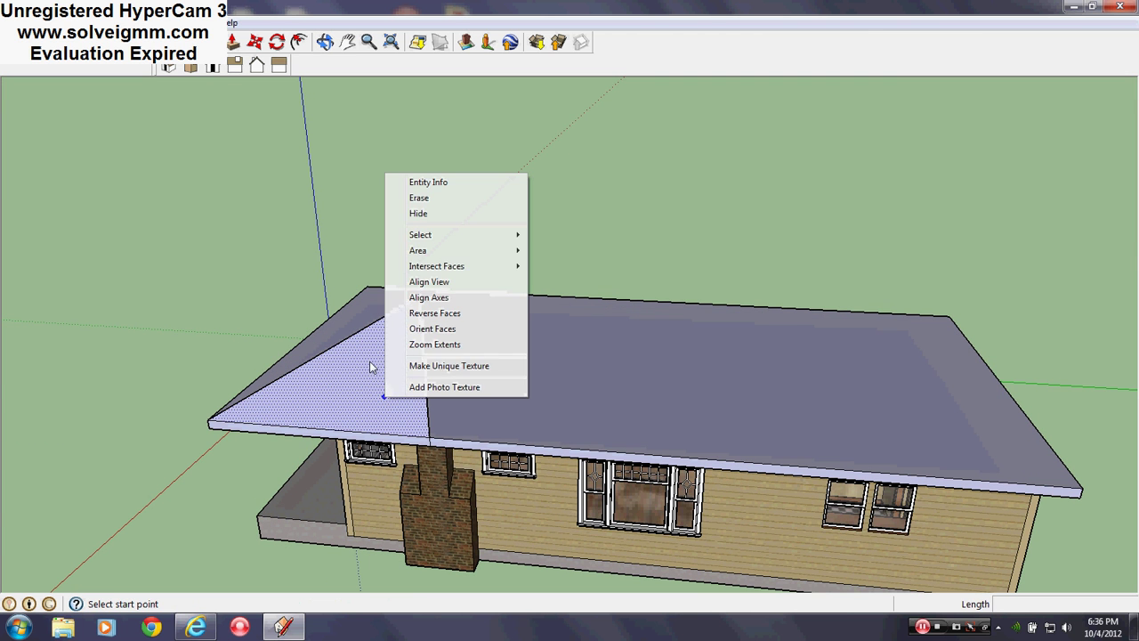
{"action": "key", "text": "Escape"}
{"action": "left_click", "coordinate": [255, 41]}
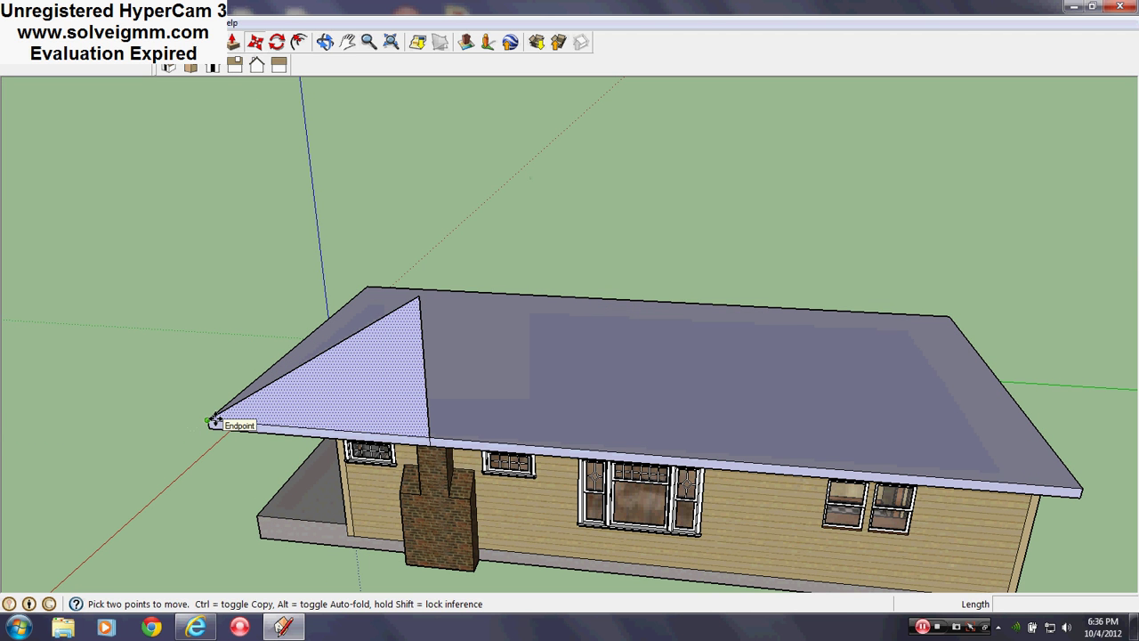
{"action": "left_click", "coordinate": [213, 421], "text": "ctrl"}
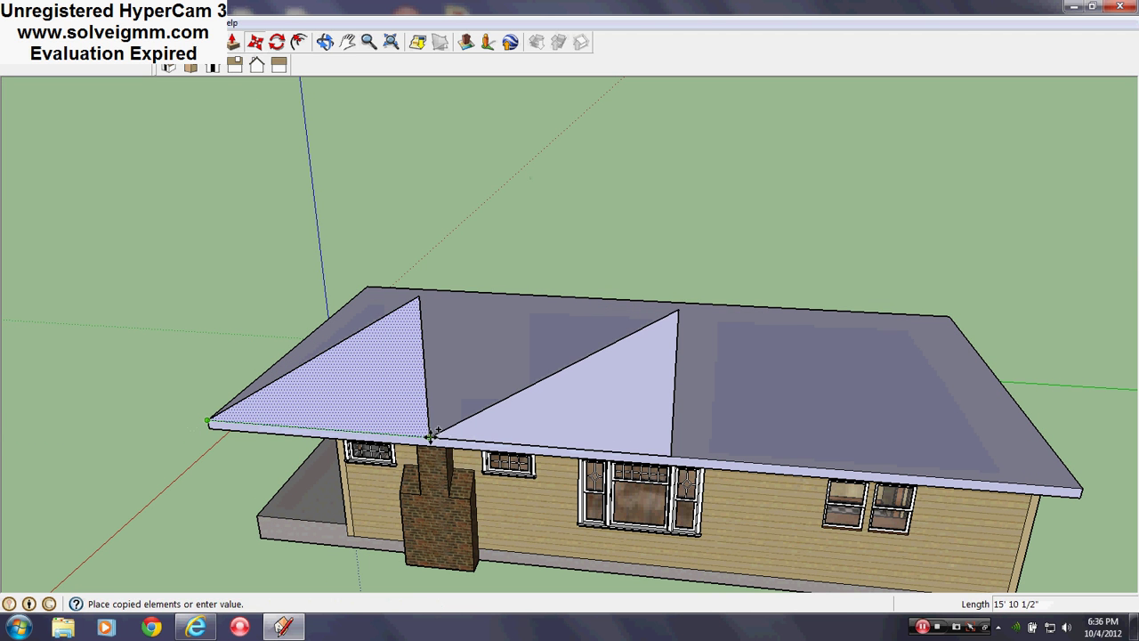
{"action": "left_click", "coordinate": [430, 436]}
{"action": "key", "text": "ctrl+t"}
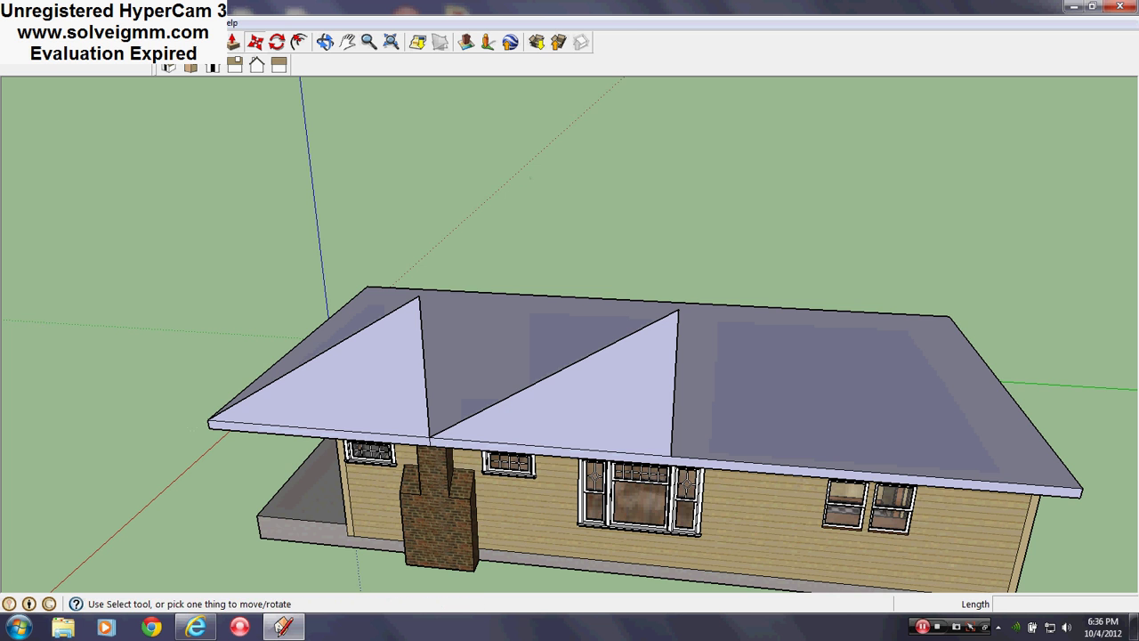
Step: Draw the gable's second slope from the first triangle's peak down to the copied triangle's rear base corner
{"action": "key", "text": "l"}
{"action": "middle_click_drag", "start_coordinate": [669, 483], "coordinate": [612, 501]}
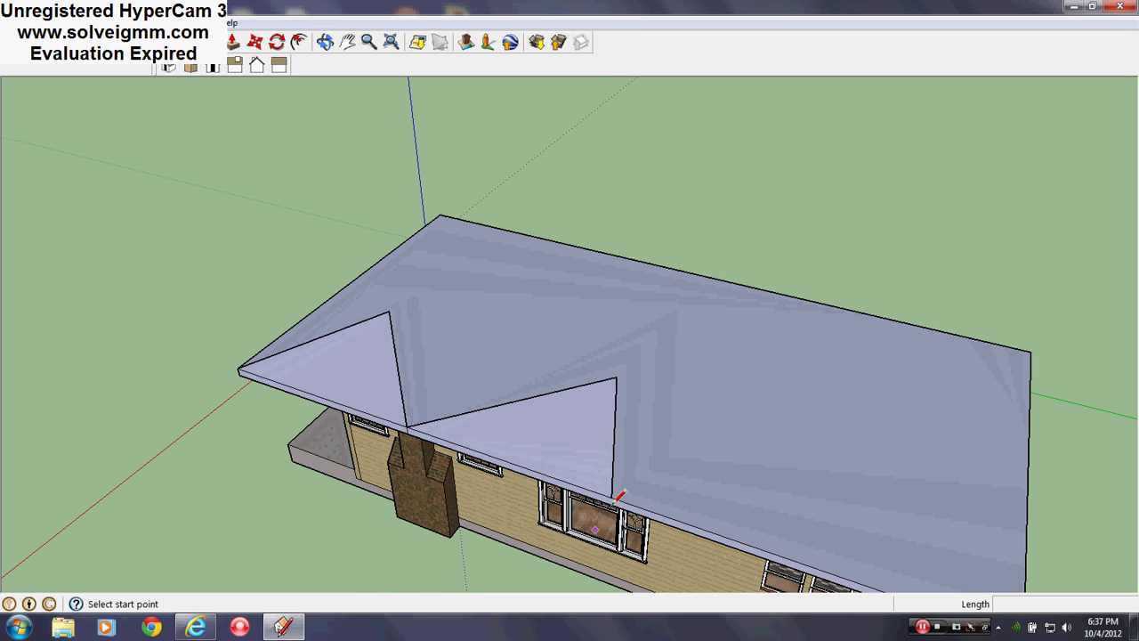
{"action": "left_click", "coordinate": [388, 314]}
Step: Erase the copied triangle's leftover edges and the vertical centre line to leave one whole gable face
{"action": "key", "text": "e"}
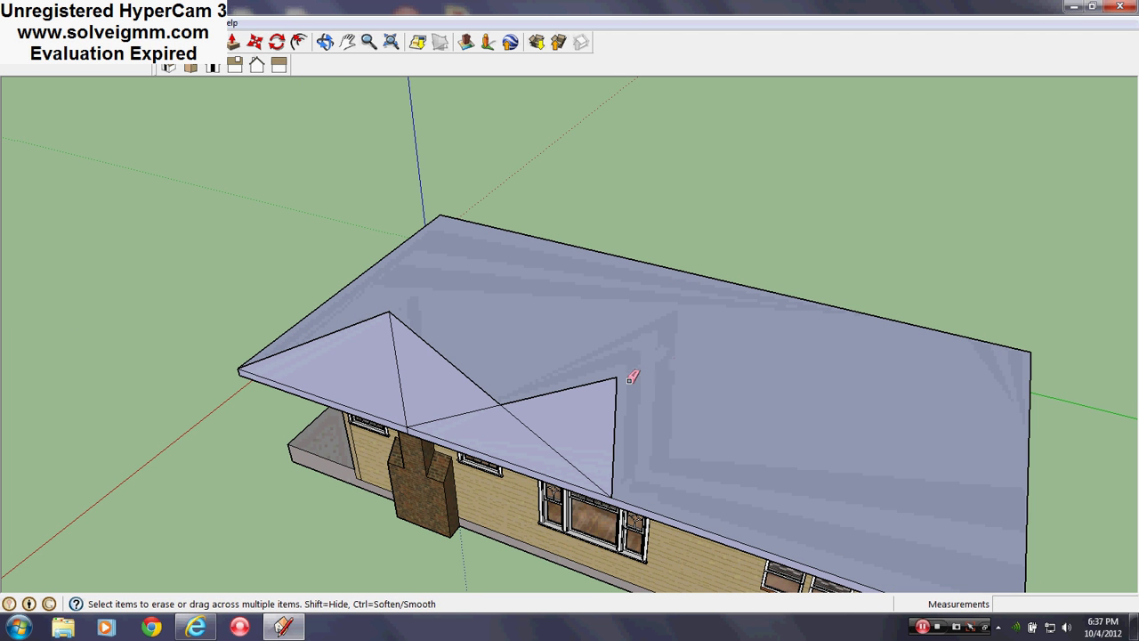
{"action": "left_click_drag", "start_coordinate": [630, 374], "coordinate": [538, 366]}
{"action": "left_click_drag", "start_coordinate": [401, 398], "coordinate": [402, 400]}
{"action": "scroll", "coordinate": [401, 400], "scroll_direction": "up", "scroll_amount": 3}
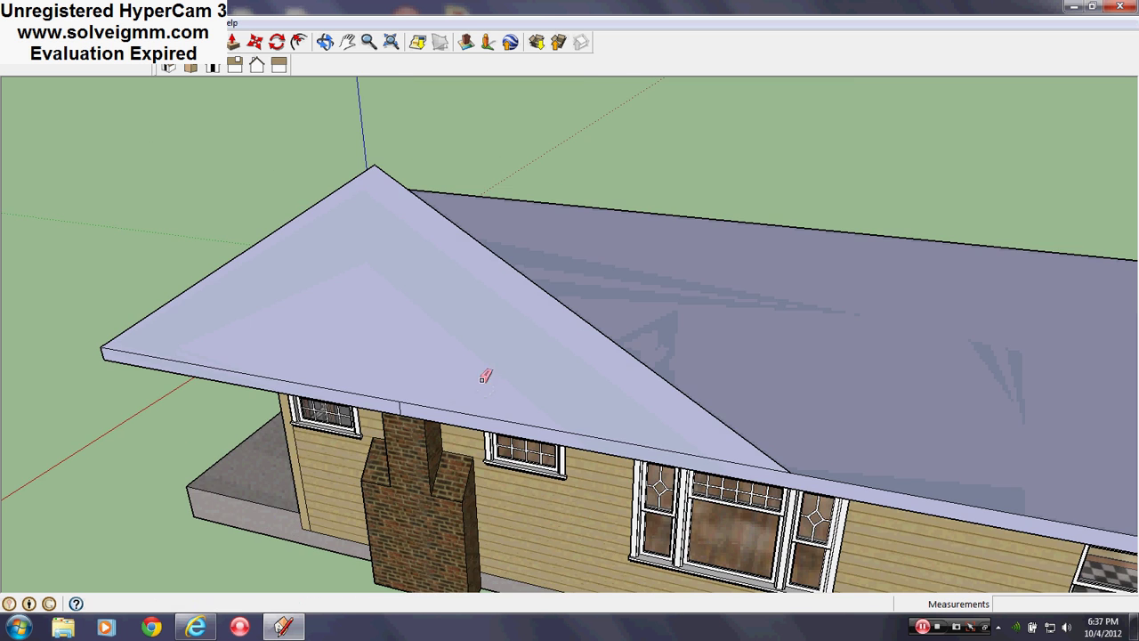
Step: Push/Pull the gable face 29' across the house to the opposite roof edge
{"action": "scroll", "coordinate": [425, 418], "scroll_direction": "down", "scroll_amount": 5}
{"action": "middle_click_drag", "start_coordinate": [549, 519], "coordinate": [450, 74]}
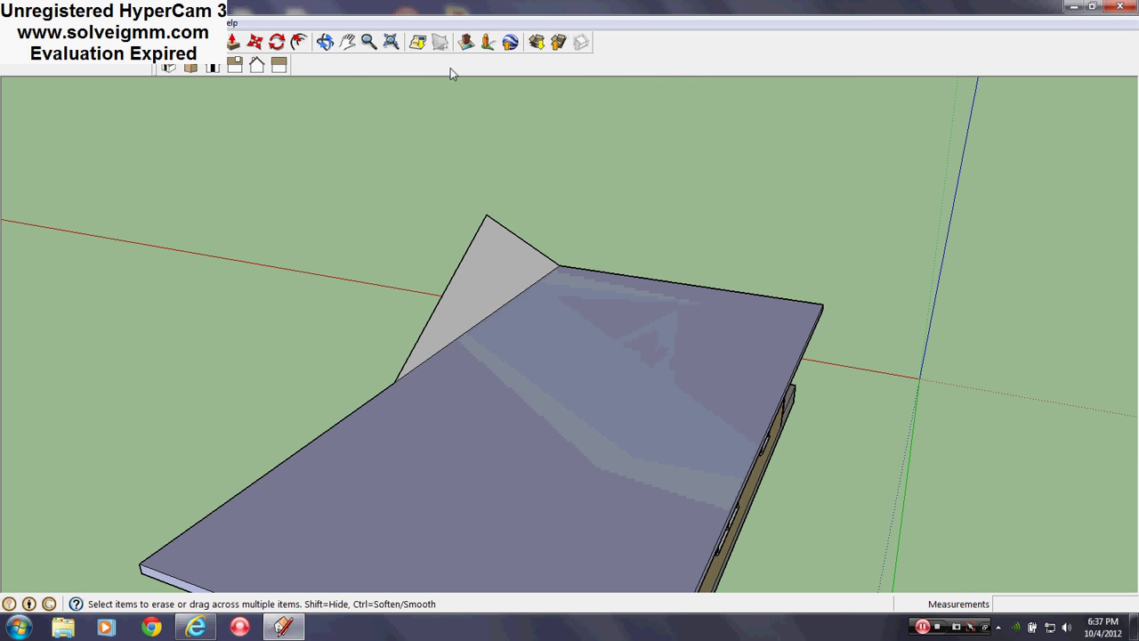
{"action": "left_click", "coordinate": [234, 43]}
{"action": "left_click", "coordinate": [474, 298]}
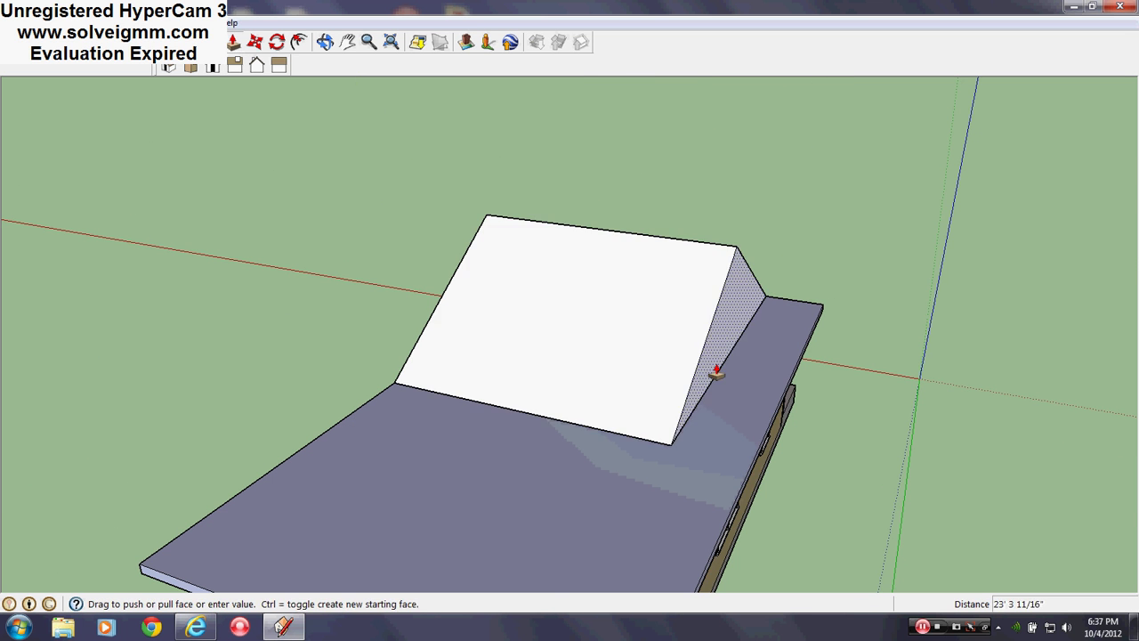
{"action": "middle_click_drag", "start_coordinate": [719, 373], "coordinate": [480, 392]}
{"action": "left_click", "coordinate": [457, 486]}
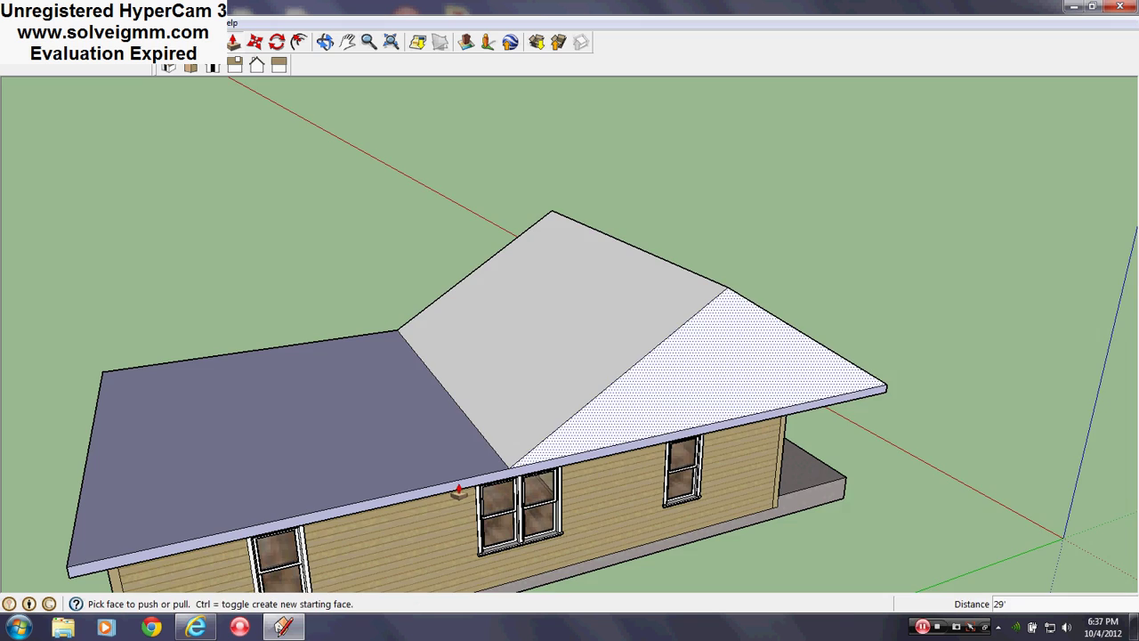
{"action": "middle_click_drag", "start_coordinate": [458, 486], "coordinate": [623, 418]}
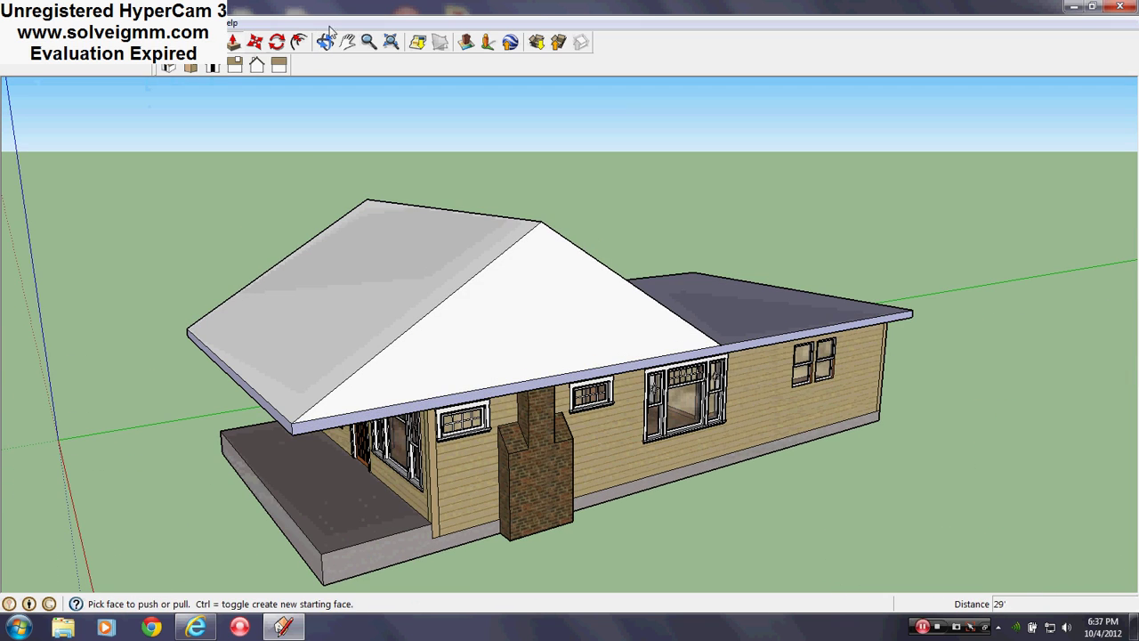
Step: Draw a 14' vertical line up from the midpoint of the roof slab's rear edge
{"action": "left_click", "coordinate": [47, 41]}
{"action": "middle_click_drag", "start_coordinate": [498, 382], "coordinate": [325, 401]}
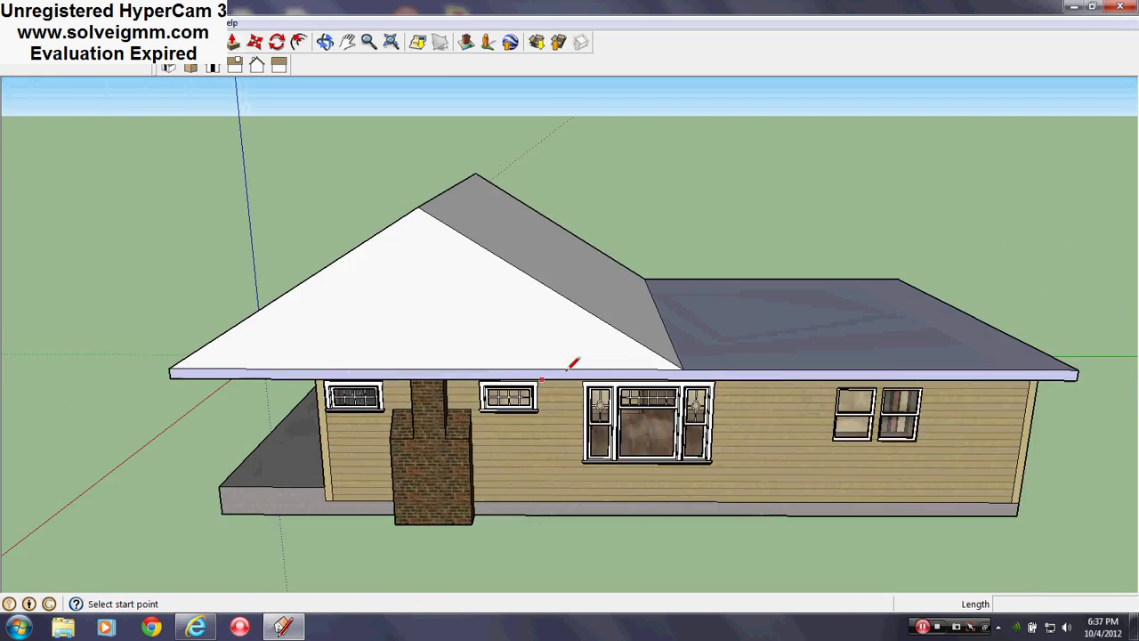
{"action": "middle_click_drag", "start_coordinate": [570, 369], "coordinate": [639, 425]}
{"action": "scroll", "coordinate": [792, 465], "scroll_direction": "up", "scroll_amount": 1}
{"action": "middle_click_drag", "start_coordinate": [795, 468], "coordinate": [437, 471]}
{"action": "scroll", "coordinate": [540, 392], "scroll_direction": "down", "scroll_amount": 2}
{"action": "scroll", "coordinate": [541, 392], "scroll_direction": "down", "scroll_amount": 2}
{"action": "scroll", "coordinate": [628, 436], "scroll_direction": "up", "scroll_amount": 2}
{"action": "scroll", "coordinate": [612, 498], "scroll_direction": "down", "scroll_amount": 1}
{"action": "scroll", "coordinate": [691, 452], "scroll_direction": "up", "scroll_amount": 3}
{"action": "left_click", "coordinate": [501, 426]}
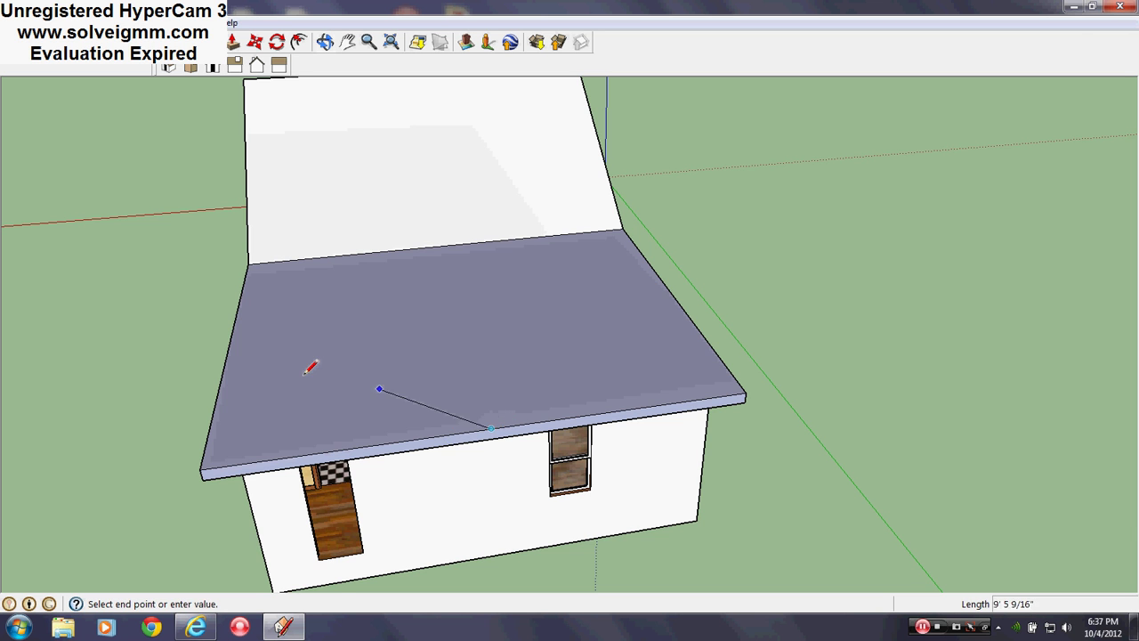
{"action": "middle_click_drag", "start_coordinate": [310, 363], "coordinate": [716, 372]}
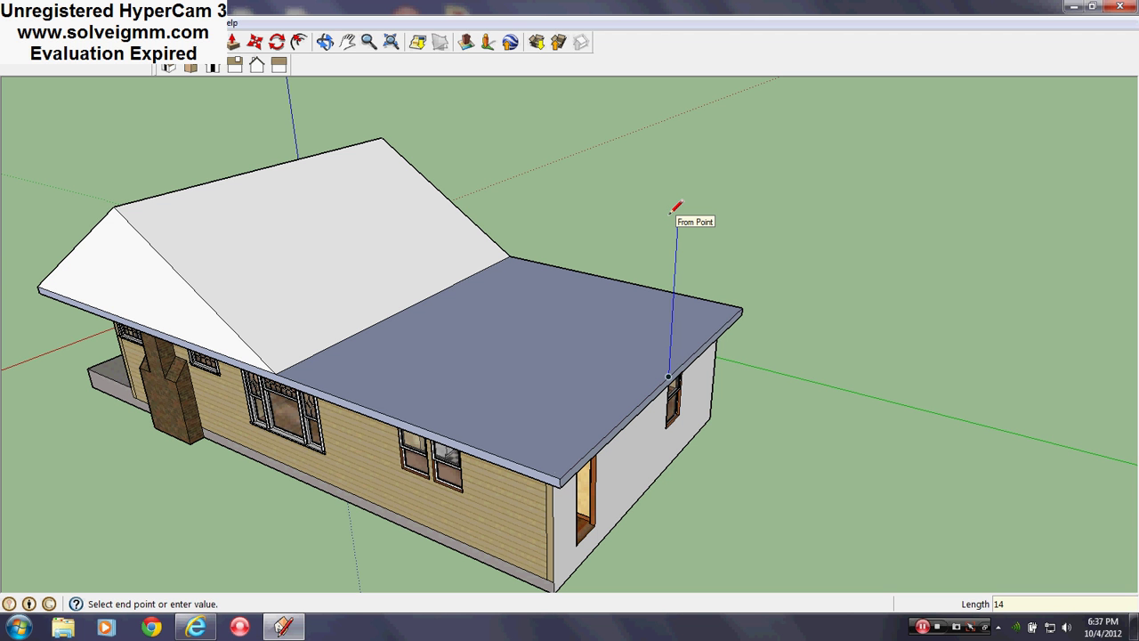
{"action": "middle_click_drag", "start_coordinate": [549, 473], "coordinate": [417, 400]}
{"action": "key", "text": "Escape"}
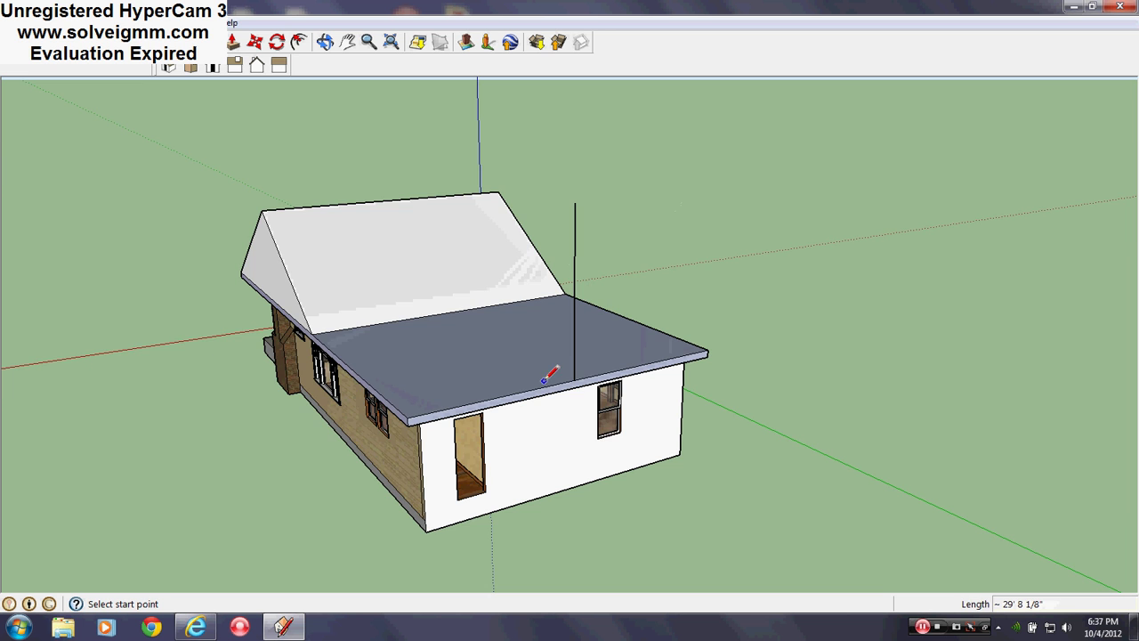
Step: Draw three trial slope lines from different heights on the vertical line down to the same rear roof corner
{"action": "middle_click_drag", "start_coordinate": [544, 377], "coordinate": [598, 259]}
{"action": "left_click", "coordinate": [601, 278]}
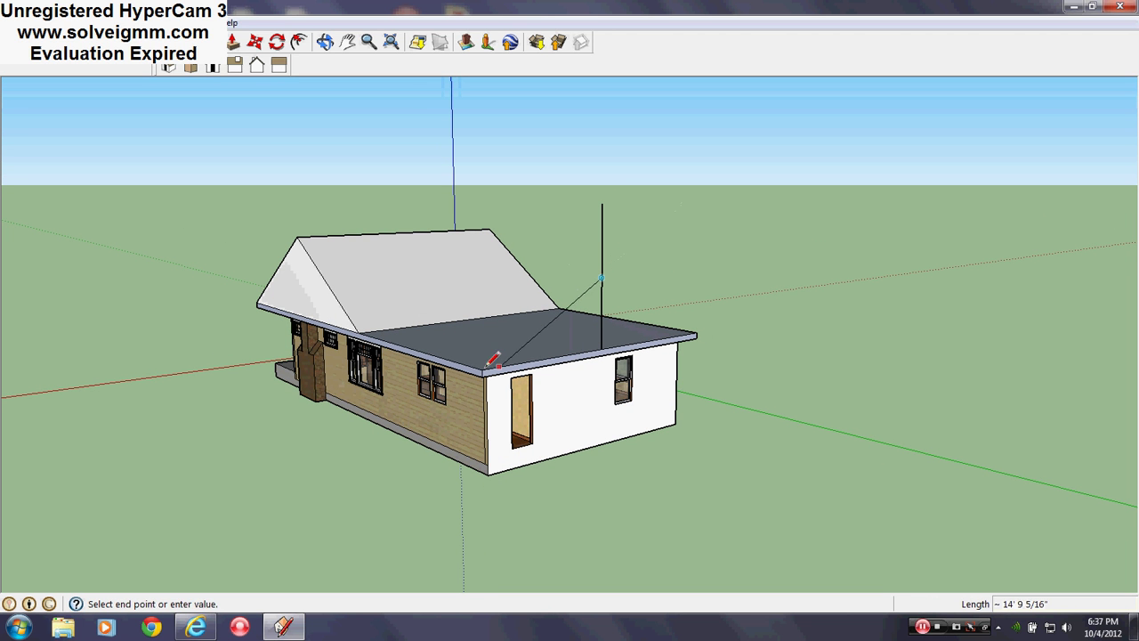
{"action": "left_click", "coordinate": [482, 368]}
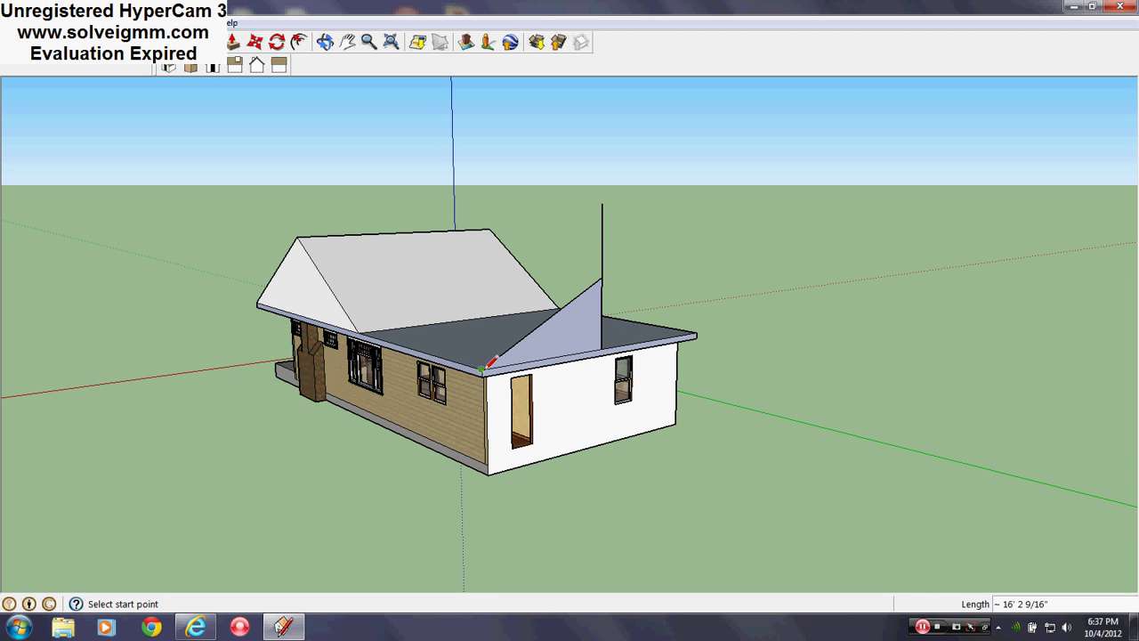
{"action": "left_click", "coordinate": [603, 252]}
{"action": "left_click", "coordinate": [602, 259]}
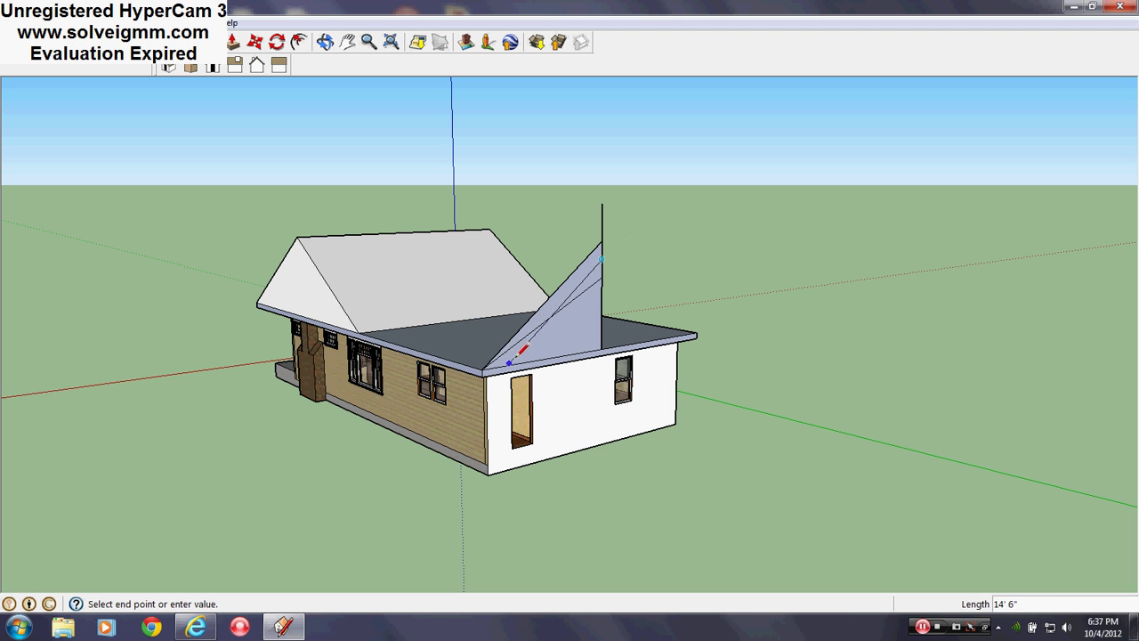
Step: Erase the highest and lowest trial slopes and the vertical line above the peak, keeping the middle slope
{"action": "key", "text": "e"}
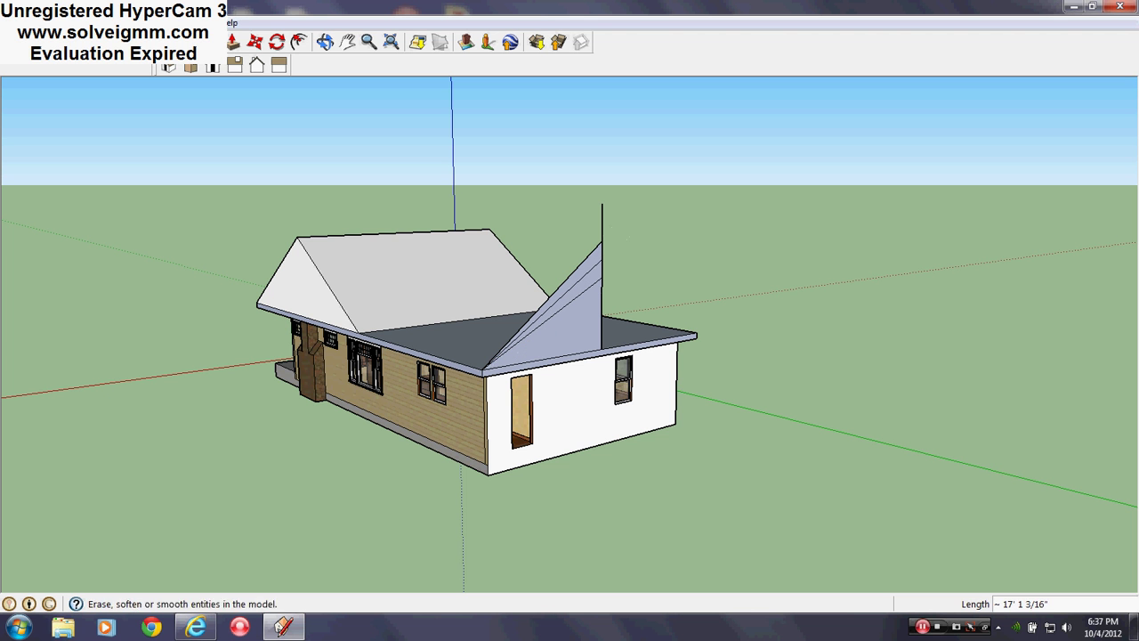
{"action": "left_click_drag", "start_coordinate": [578, 267], "coordinate": [592, 286]}
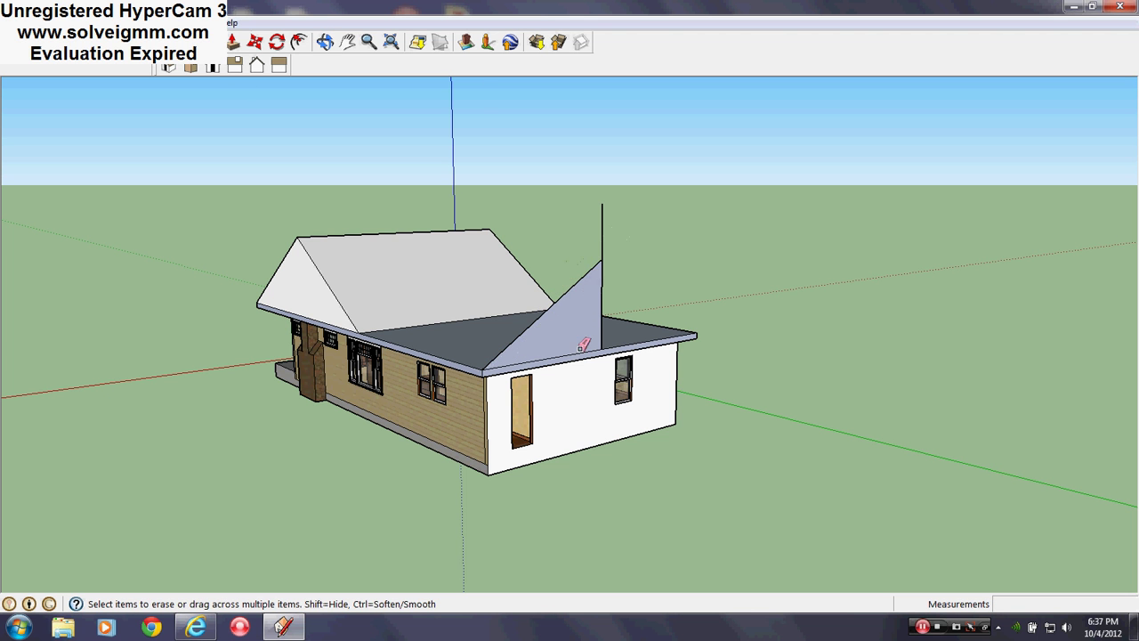
Step: Draw the rear gable's second slope from its peak down to the opposite rear roof corner
{"action": "middle_click_drag", "start_coordinate": [584, 346], "coordinate": [451, 301]}
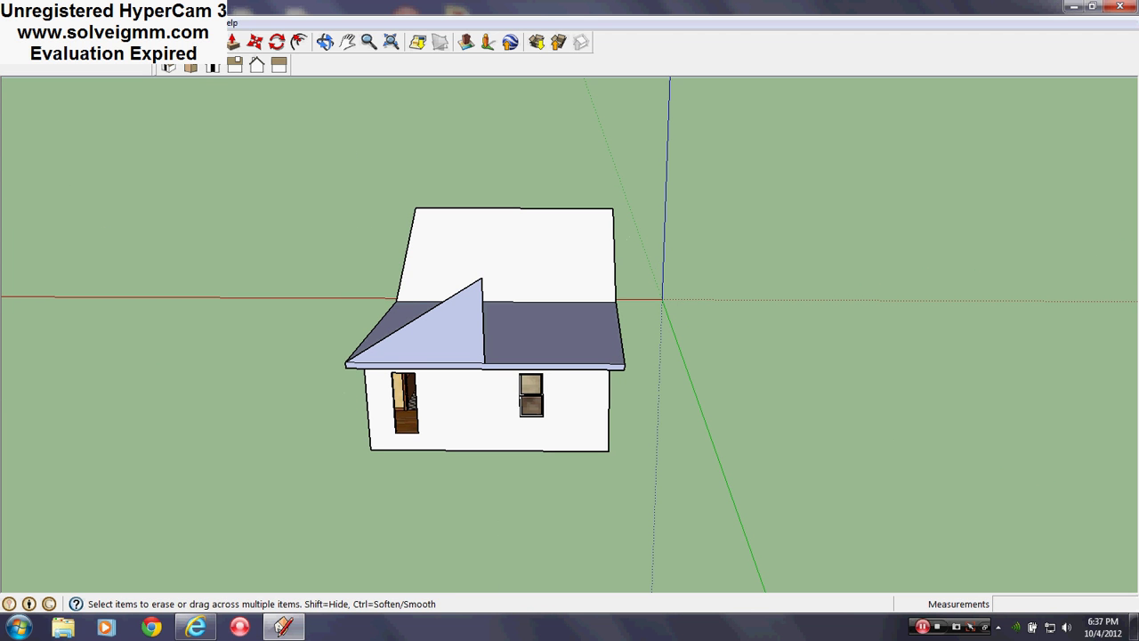
{"action": "key", "text": "l"}
{"action": "left_click", "coordinate": [480, 277]}
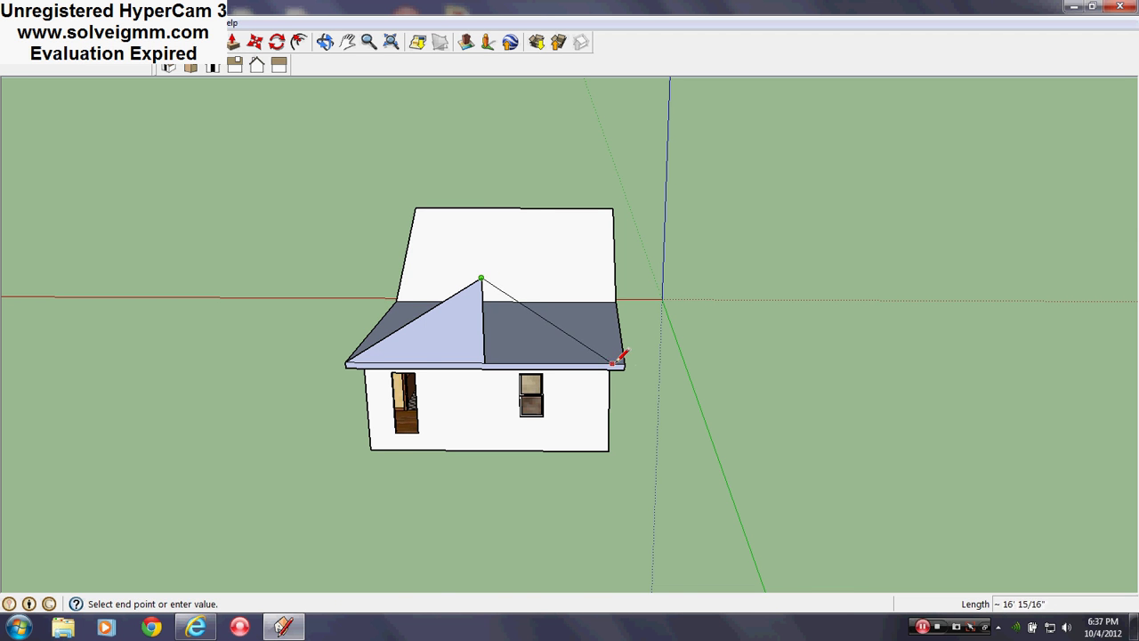
{"action": "left_click", "coordinate": [625, 365]}
Step: Draw a ridge line from the rear gable's peak along the green axis to the front gable's roof slope
{"action": "middle_click_drag", "start_coordinate": [633, 356], "coordinate": [309, 360]}
{"action": "scroll", "coordinate": [483, 261], "scroll_direction": "up", "scroll_amount": 5}
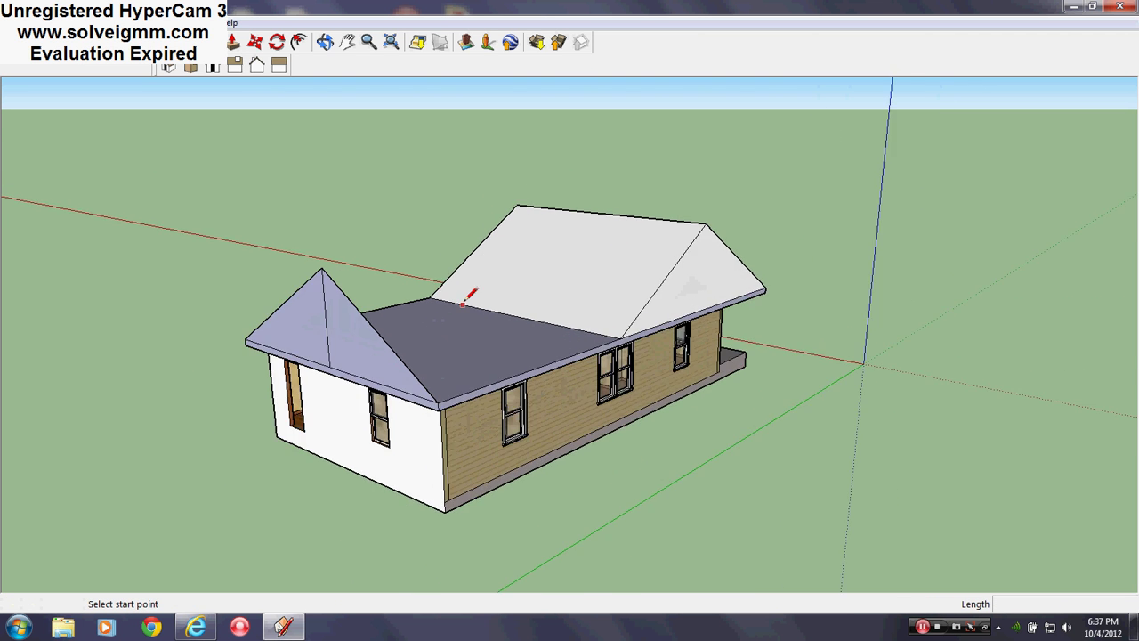
{"action": "left_click", "coordinate": [273, 256]}
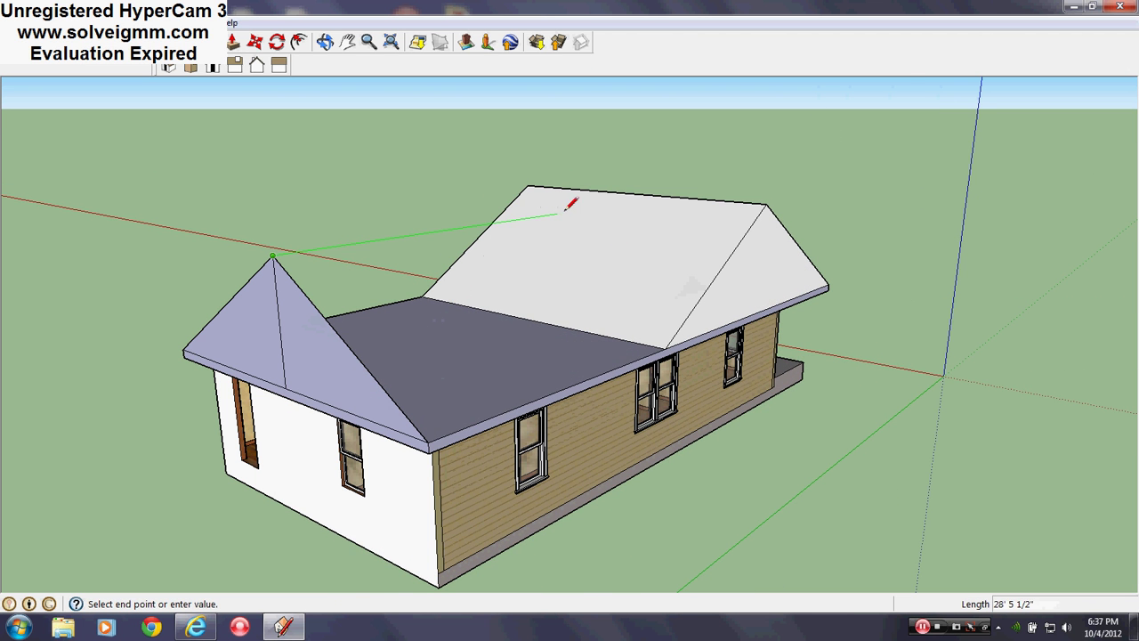
{"action": "left_click", "coordinate": [625, 203]}
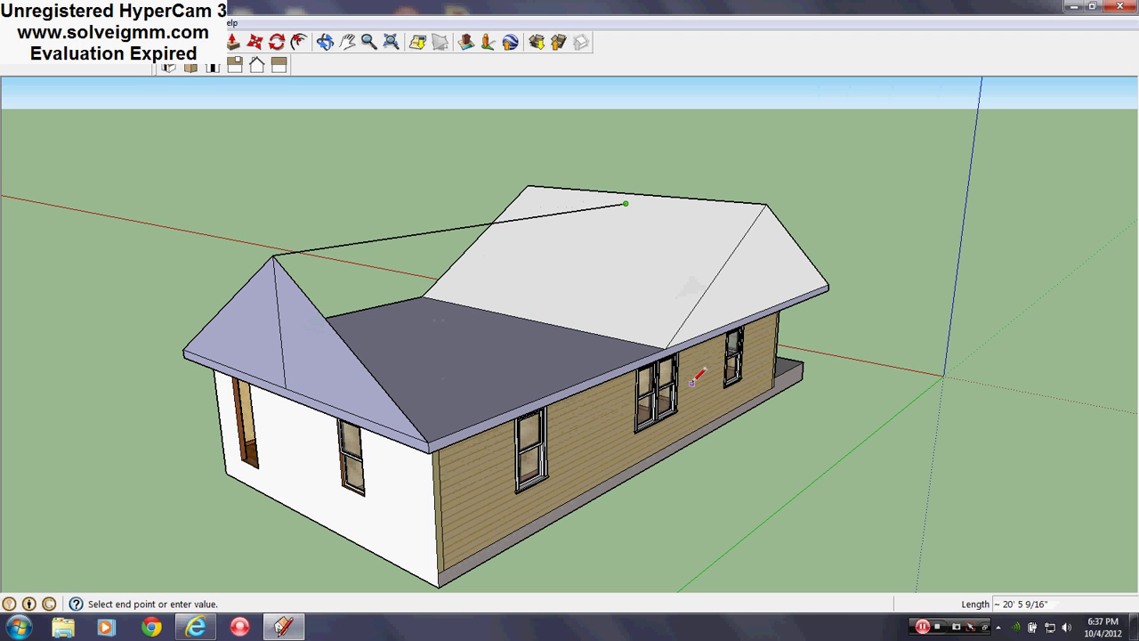
Step: Try to connect the ridge's front end to the two base corners of the front gable's rear slope
{"action": "left_click", "coordinate": [666, 347]}
{"action": "middle_click_drag", "start_coordinate": [634, 193], "coordinate": [919, 330]}
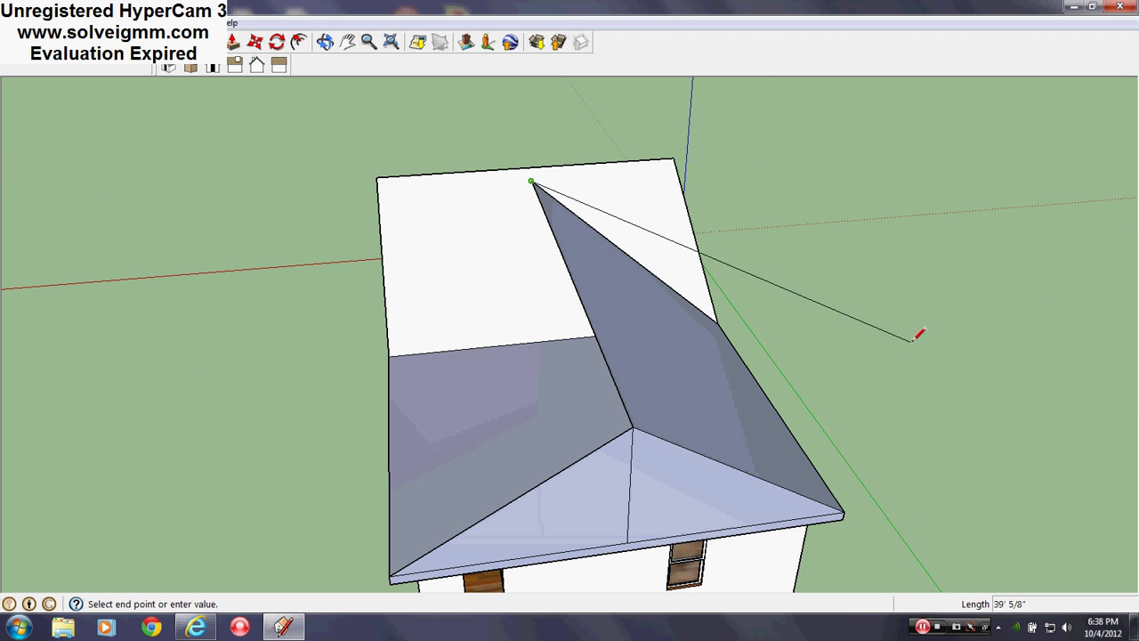
{"action": "left_click", "coordinate": [394, 332]}
{"action": "scroll", "coordinate": [424, 389], "scroll_direction": "down", "scroll_amount": 1}
{"action": "middle_click_drag", "start_coordinate": [425, 388], "coordinate": [950, 382]}
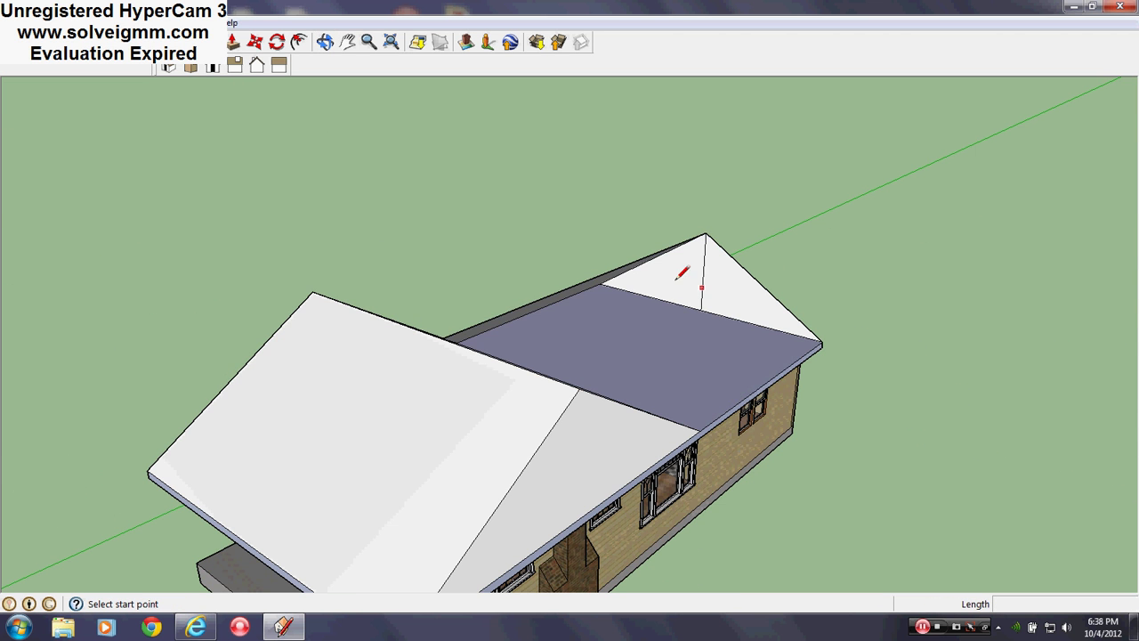
{"action": "middle_click_drag", "start_coordinate": [692, 255], "coordinate": [476, 151]}
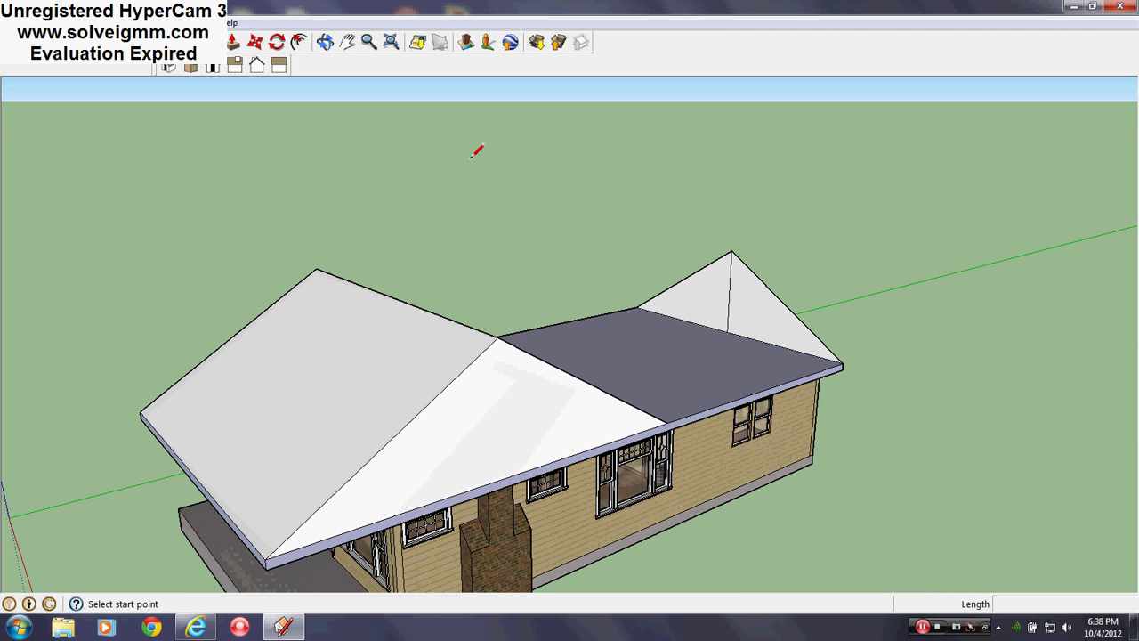
{"action": "right_click", "coordinate": [728, 317]}
{"action": "key", "text": "Escape"}
{"action": "left_click", "coordinate": [233, 42]}
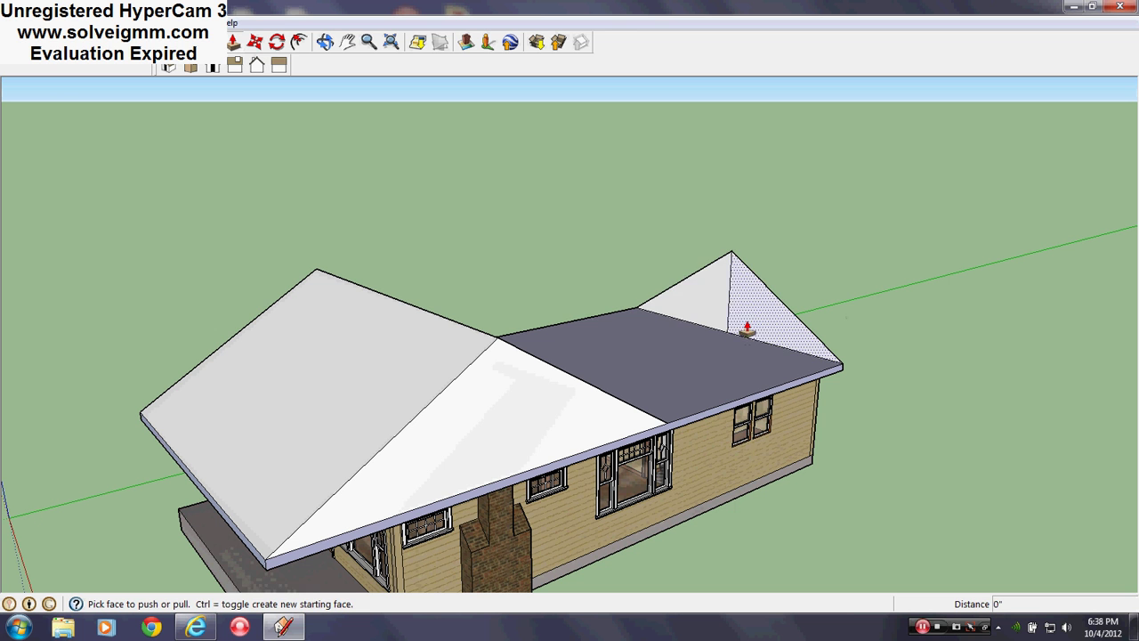
{"action": "key", "text": "ctrl+z"}
{"action": "left_click", "coordinate": [37, 42]}
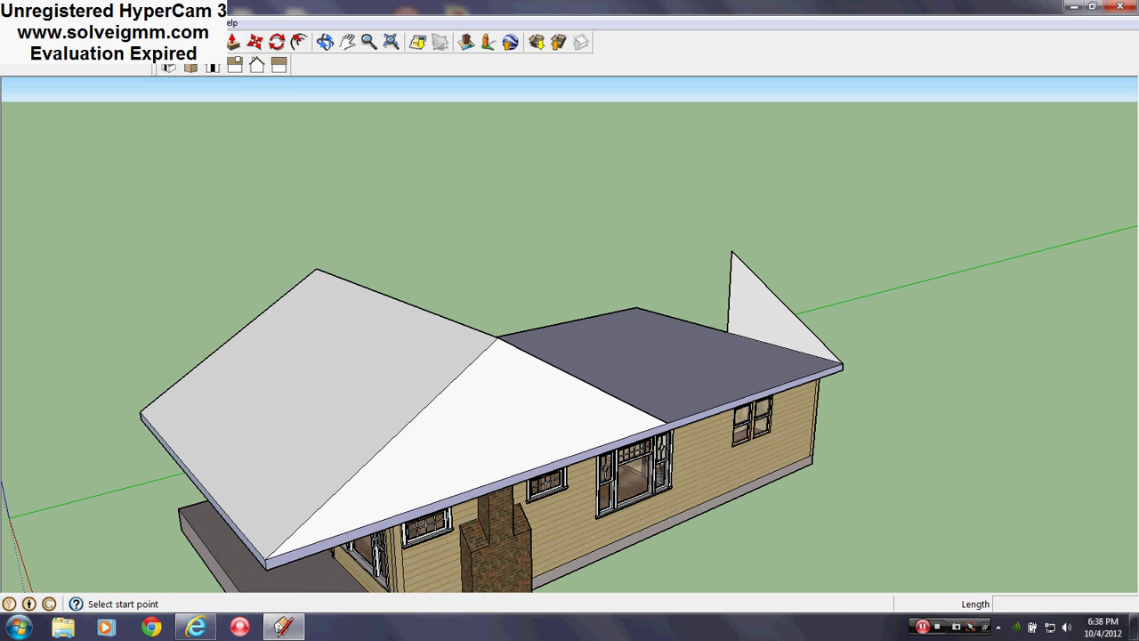
{"action": "left_click", "coordinate": [36, 22]}
{"action": "left_click", "coordinate": [62, 38]}
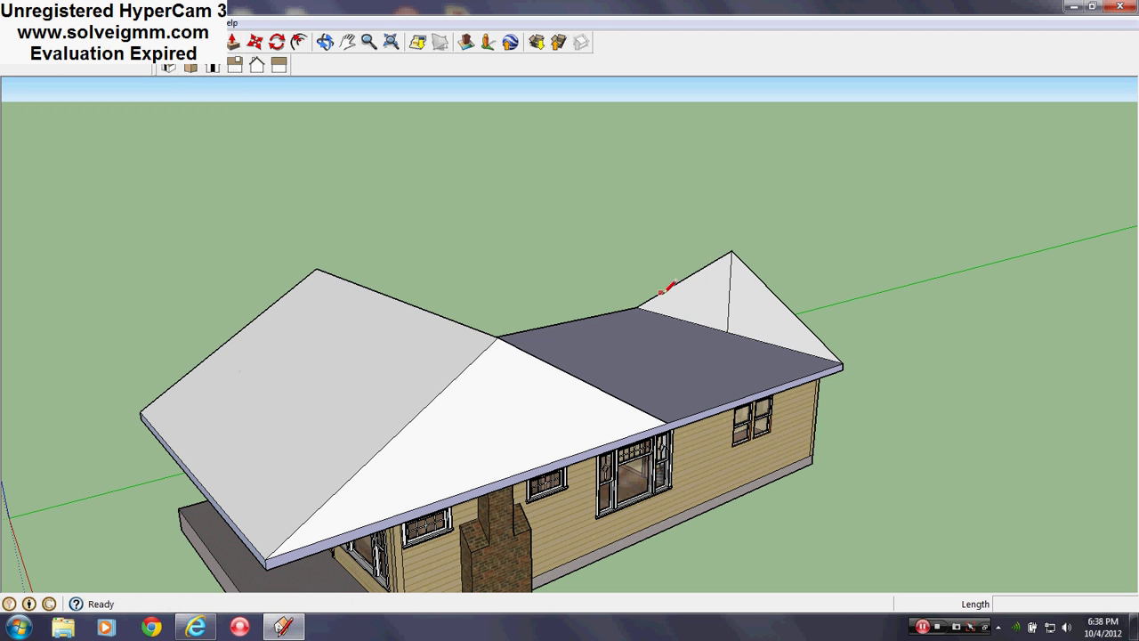
Step: Erase the vertical centre line to leave the rear gable as one whole face
{"action": "right_click", "coordinate": [726, 297]}
{"action": "left_click", "coordinate": [756, 322]}
Step: Push/Pull the rear gable face 40' 1 1/2" forward into the front gable roof
{"action": "left_click", "coordinate": [234, 42]}
{"action": "left_click", "coordinate": [762, 325]}
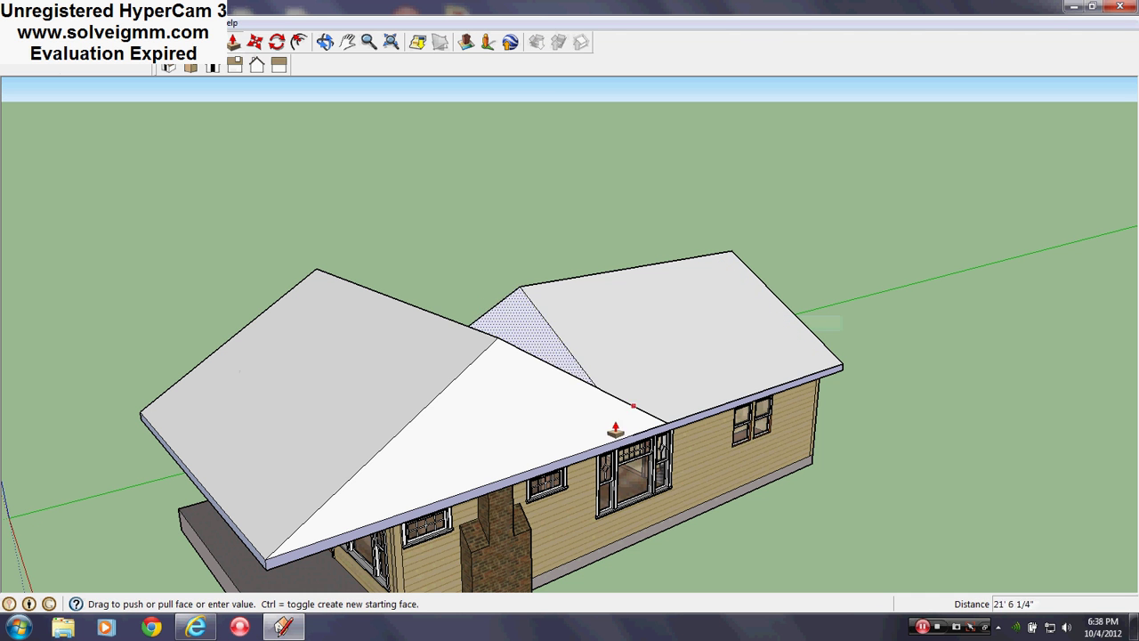
{"action": "left_click", "coordinate": [500, 489]}
Step: Intersect the front gable's rear slope with the model where the extruded rear roof passes through it
{"action": "middle_click_drag", "start_coordinate": [500, 489], "coordinate": [573, 363]}
{"action": "right_click", "coordinate": [486, 302]}
{"action": "mouse_move", "coordinate": [560, 393]}
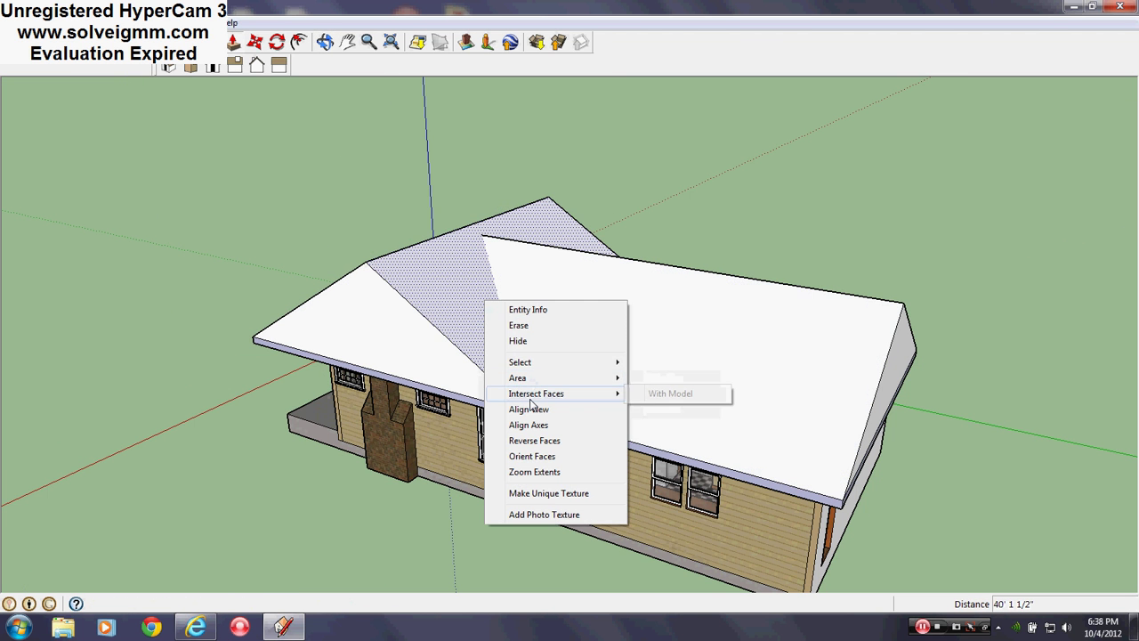
{"action": "left_click", "coordinate": [672, 393]}
{"action": "scroll", "coordinate": [501, 270], "scroll_direction": "up", "scroll_amount": 5}
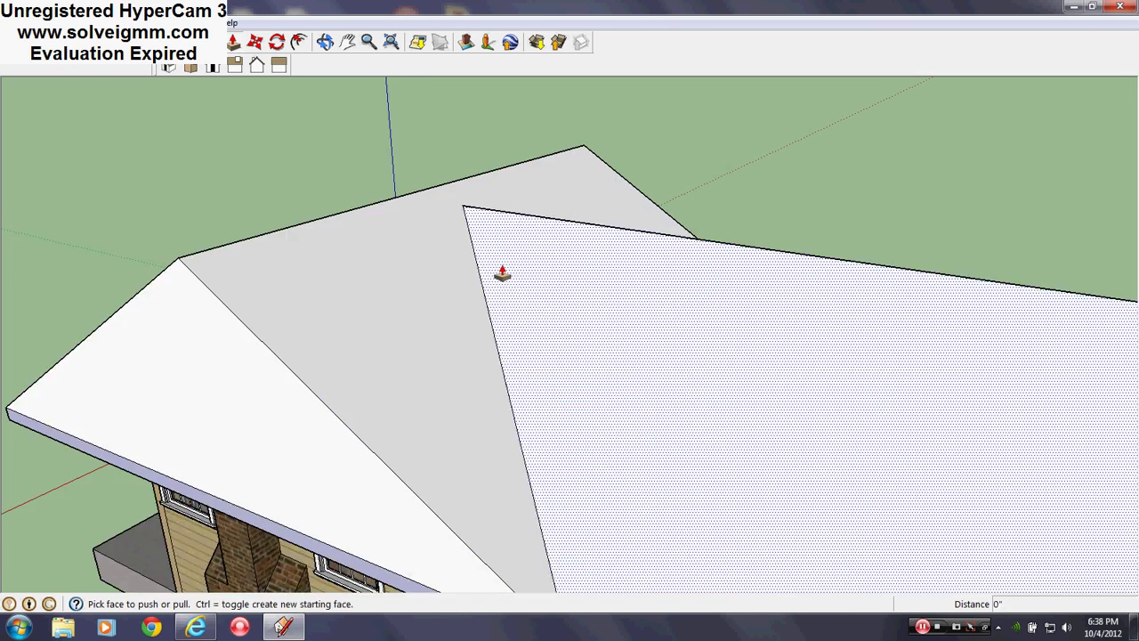
Step: Undo the face intersection and the rear gable's Push/Pull
{"action": "middle_click_drag", "start_coordinate": [501, 270], "coordinate": [750, 328]}
{"action": "key", "text": "p"}
{"action": "scroll", "coordinate": [415, 287], "scroll_direction": "down", "scroll_amount": 5}
{"action": "key", "text": "ctrl+z"}
{"action": "key", "text": "ctrl+z"}
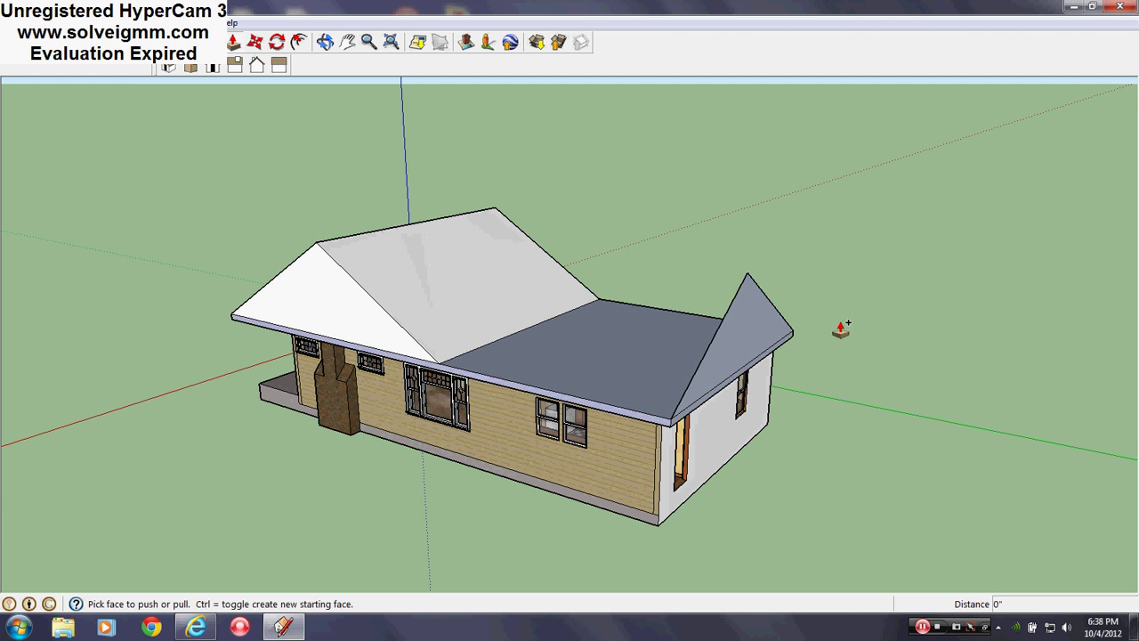
Step: Draw a 38' 9" ridge line from the rear gable's peak along the green axis onto the front gable's slope
{"action": "scroll", "coordinate": [564, 368], "scroll_direction": "up", "scroll_amount": 1}
{"action": "middle_click_drag", "start_coordinate": [564, 369], "coordinate": [617, 272]}
{"action": "key", "text": "l"}
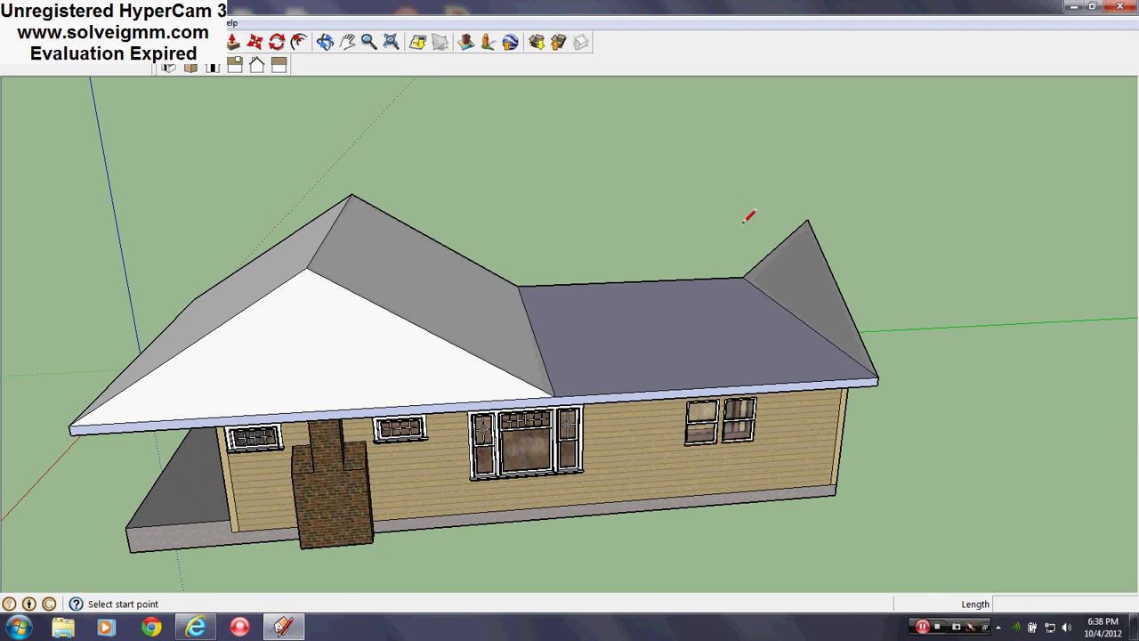
{"action": "left_click", "coordinate": [806, 220]}
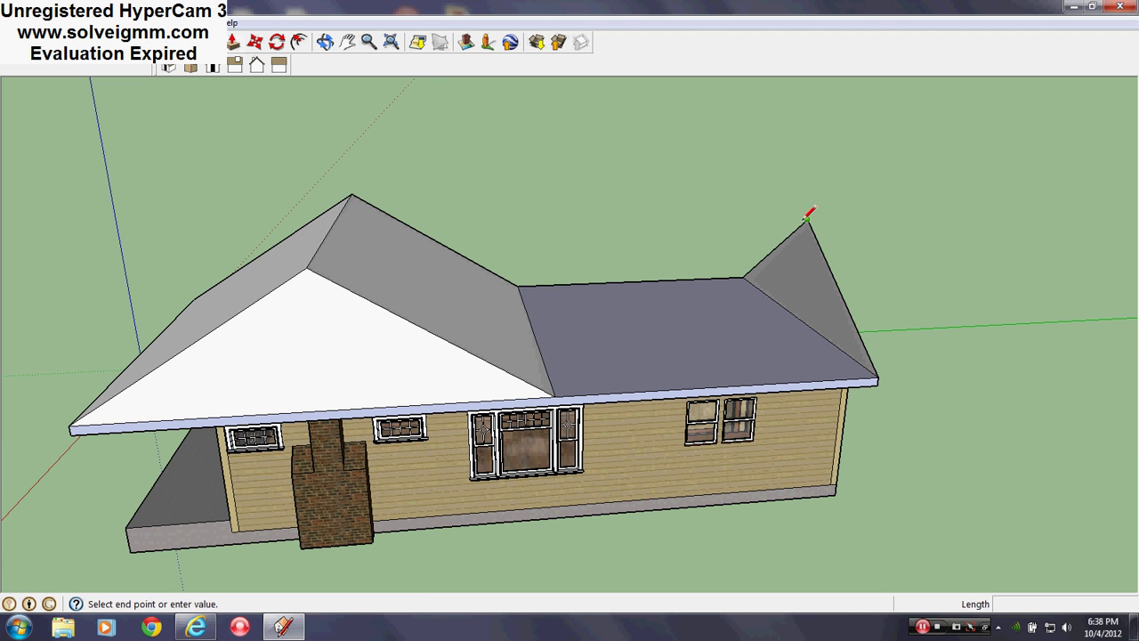
{"action": "left_click", "coordinate": [353, 231]}
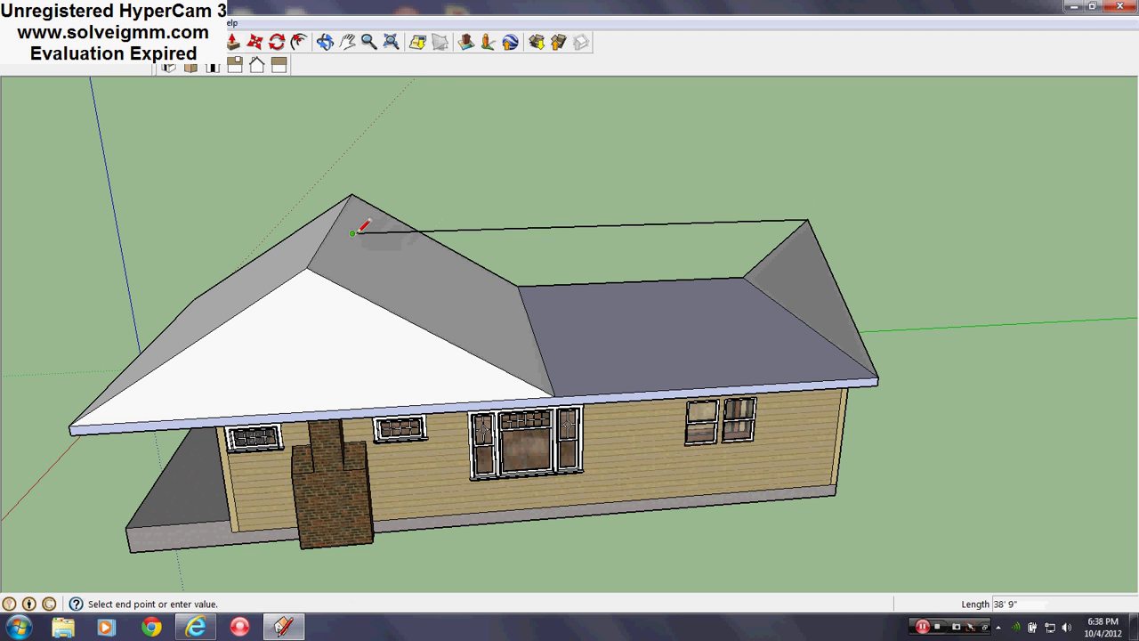
Step: Draw valley lines from the ridge's front end to both base corners of the front gable's rear slope
{"action": "middle_click_drag", "start_coordinate": [363, 223], "coordinate": [516, 426]}
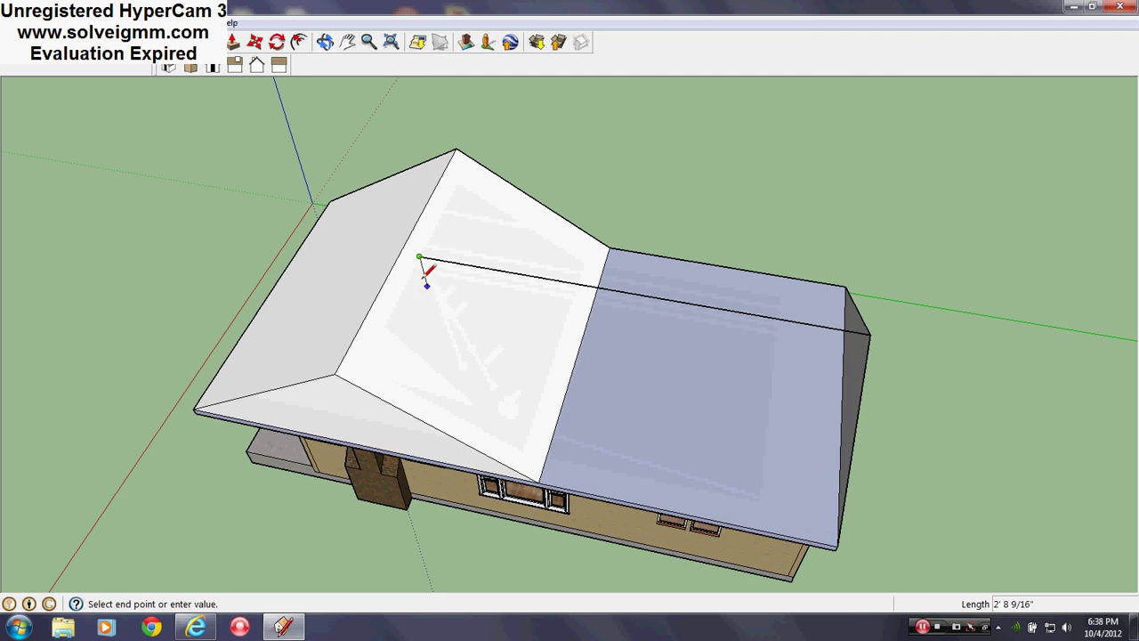
{"action": "left_click", "coordinate": [538, 482]}
{"action": "left_click", "coordinate": [610, 246]}
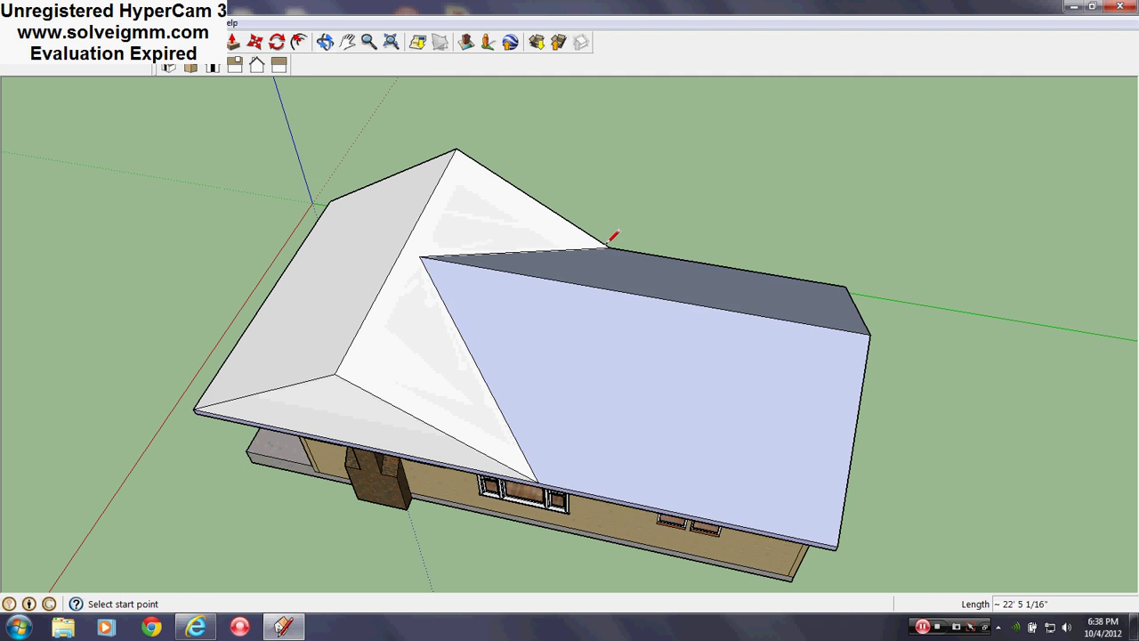
Step: Erase the hidden edge inside the rear roof where the front gable's slope meets the slab
{"action": "scroll", "coordinate": [552, 352], "scroll_direction": "up", "scroll_amount": 4}
{"action": "middle_click_drag", "start_coordinate": [542, 359], "coordinate": [315, 77]}
{"action": "right_click", "coordinate": [681, 338]}
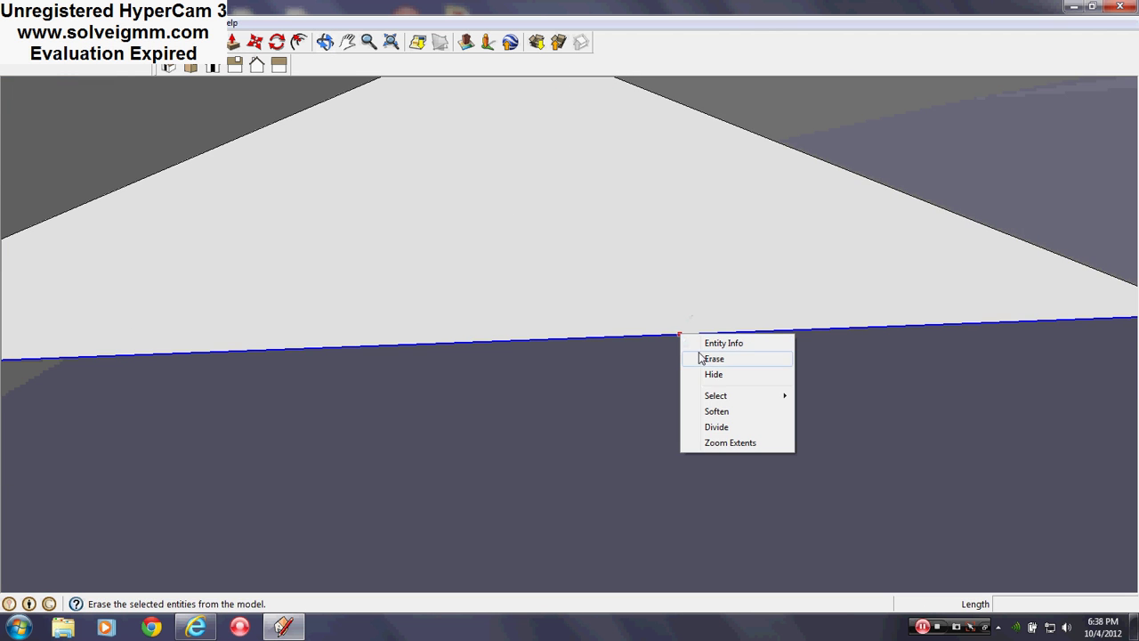
{"action": "left_click", "coordinate": [703, 358]}
{"action": "mouse_move", "coordinate": [712, 349]}
{"action": "middle_mouse_down"}
{"action": "mouse_move", "coordinate": [592, 297]}
{"action": "mouse_move", "coordinate": [599, 311]}
{"action": "mouse_move", "coordinate": [809, 401]}
{"action": "mouse_move", "coordinate": [599, 303]}
{"action": "mouse_move", "coordinate": [614, 347]}
{"action": "middle_mouse_up"}
{"action": "scroll", "coordinate": [578, 320], "scroll_direction": "down", "scroll_amount": 5}
{"action": "scroll", "coordinate": [605, 356], "scroll_direction": "up", "scroll_amount": 2}
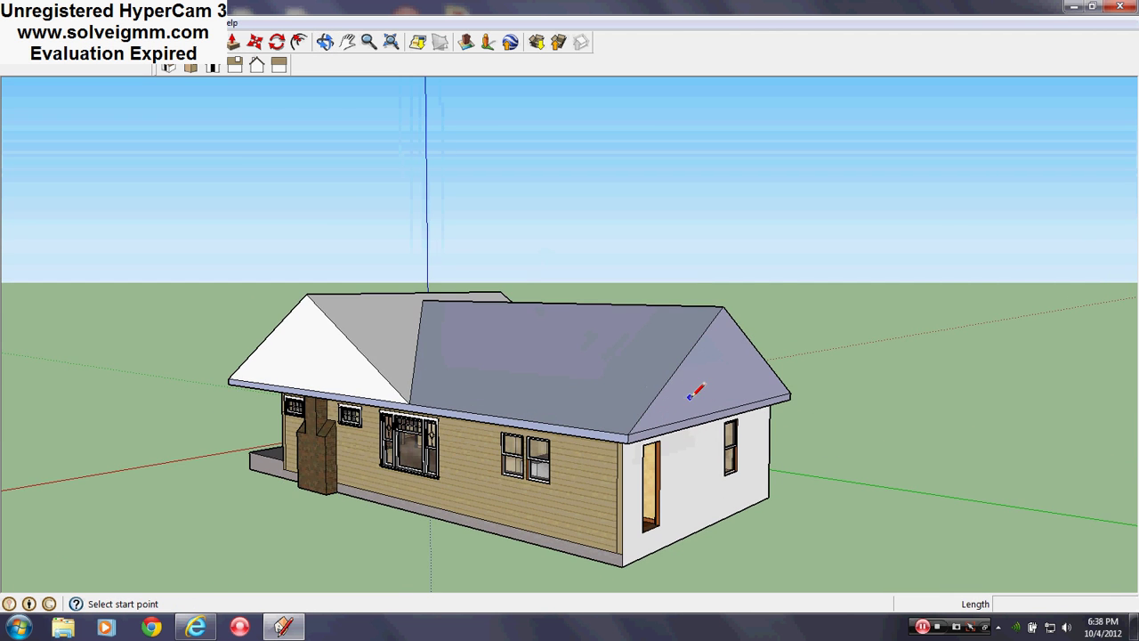
{"action": "mouse_move", "coordinate": [689, 398]}
{"action": "middle_mouse_down"}
{"action": "mouse_move", "coordinate": [615, 438]}
{"action": "mouse_move", "coordinate": [545, 441]}
{"action": "mouse_move", "coordinate": [663, 390]}
{"action": "middle_mouse_up"}
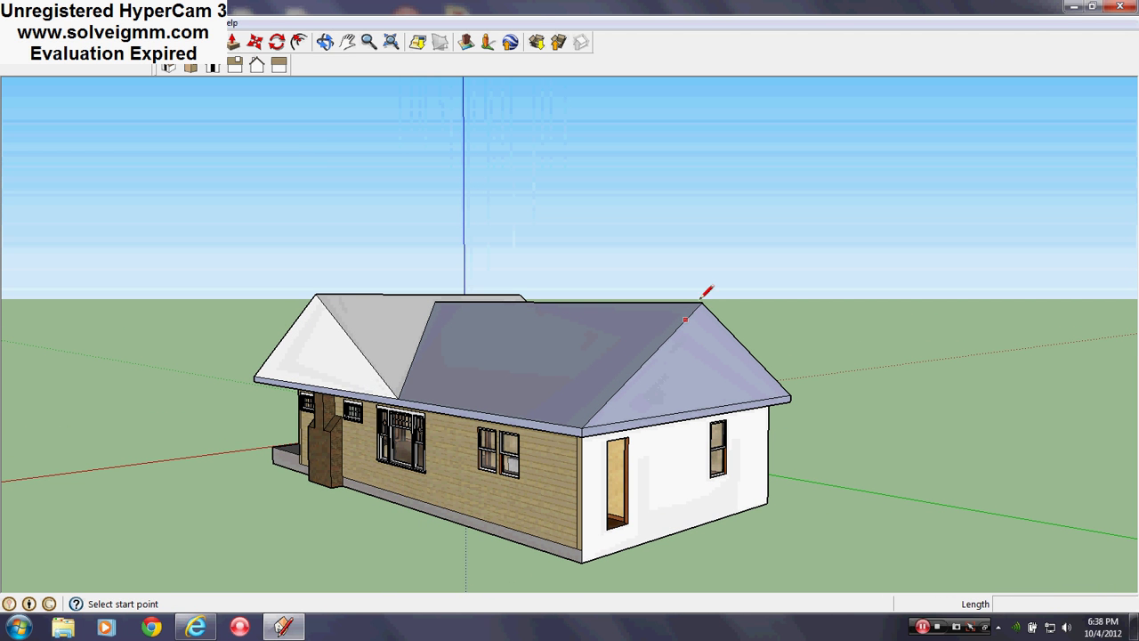
{"action": "left_click", "coordinate": [702, 407]}
{"action": "middle_click_drag", "start_coordinate": [709, 402], "coordinate": [709, 353]}
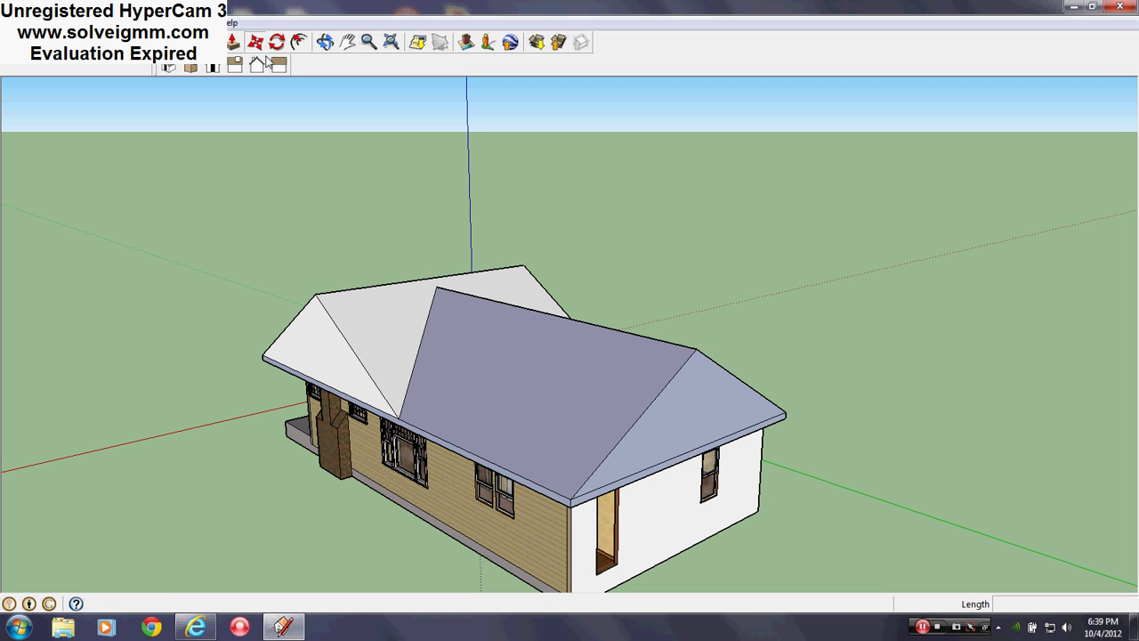
{"action": "left_click", "coordinate": [230, 50]}
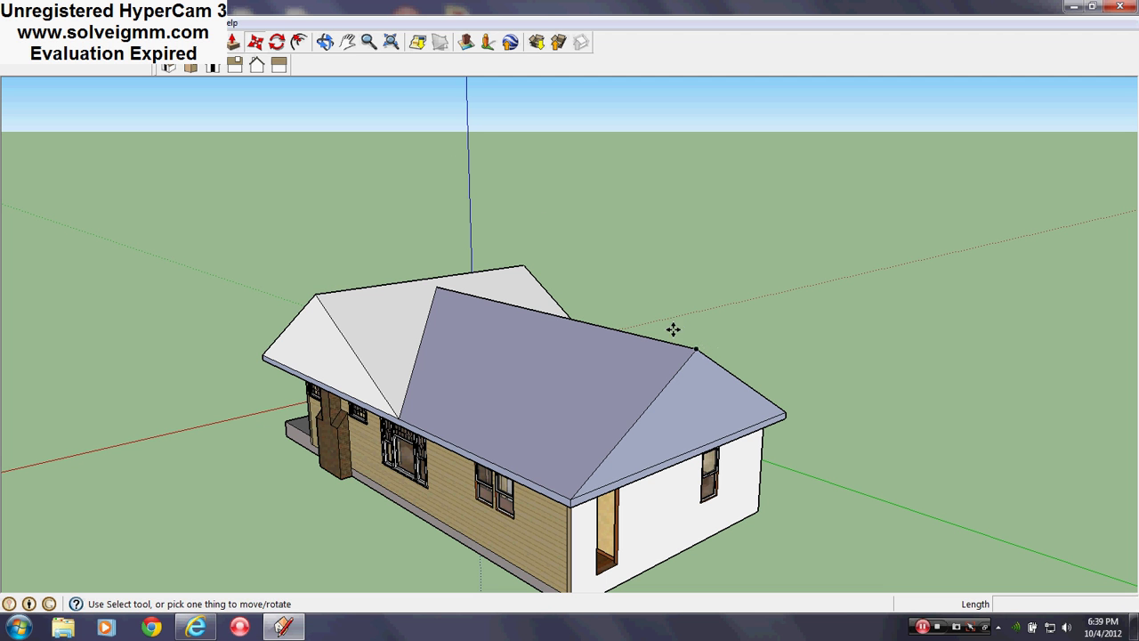
{"action": "left_click", "coordinate": [698, 349]}
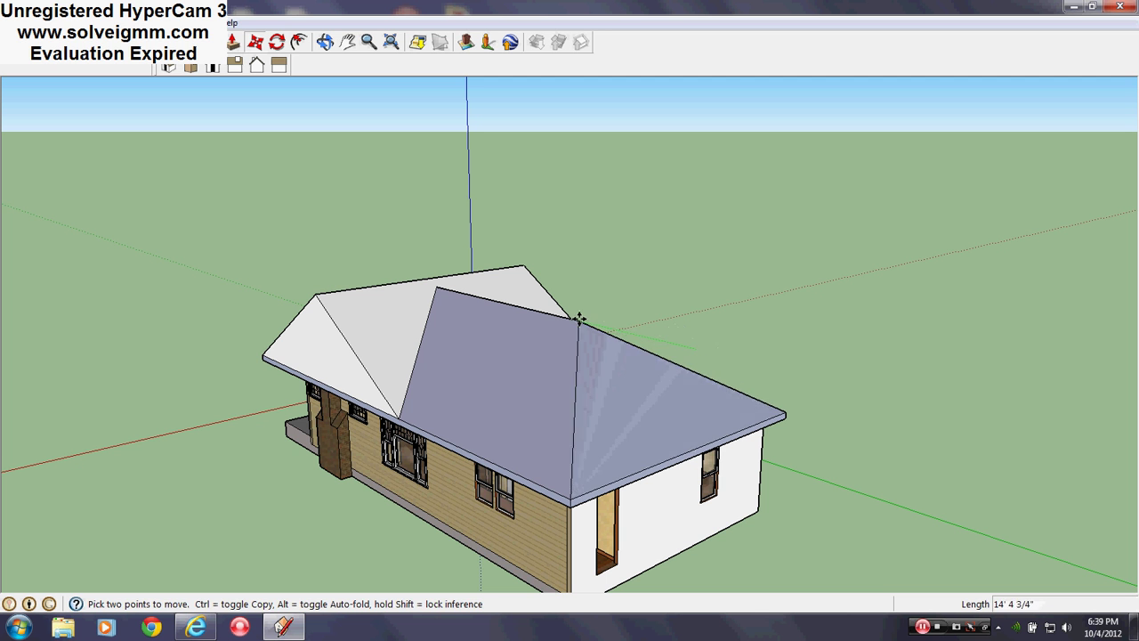
{"action": "key", "text": "Escape"}
Step: Measure half the rear gable's base width with a line from the base's midpoint to its corner
{"action": "key", "text": "l"}
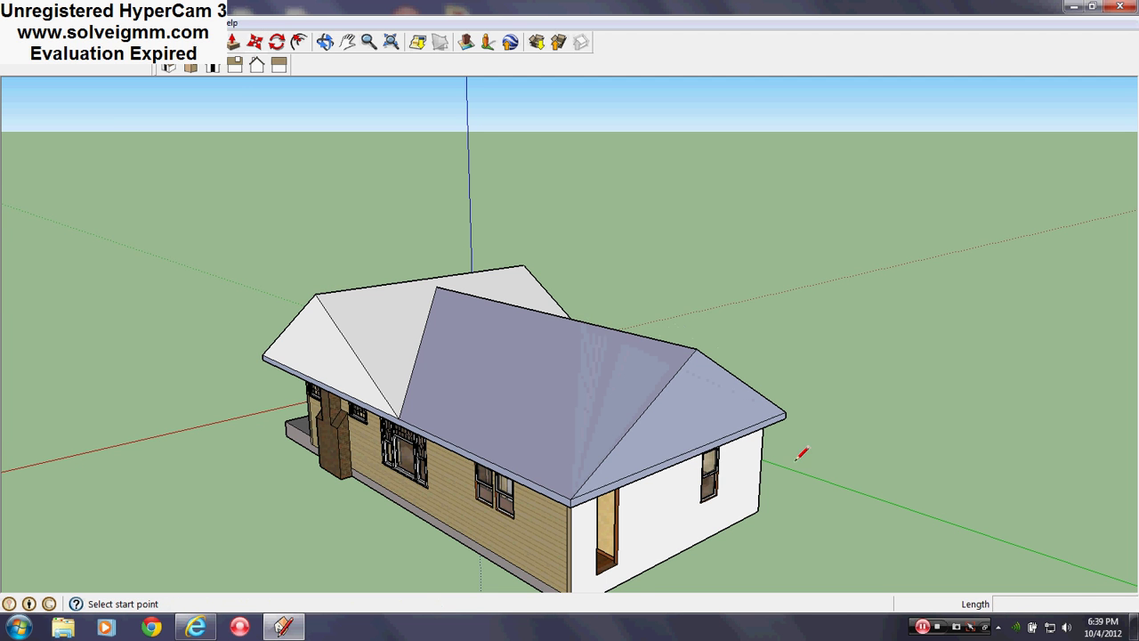
{"action": "scroll", "coordinate": [798, 456], "scroll_direction": "up", "scroll_amount": 2}
{"action": "middle_click_drag", "start_coordinate": [680, 444], "coordinate": [677, 431]}
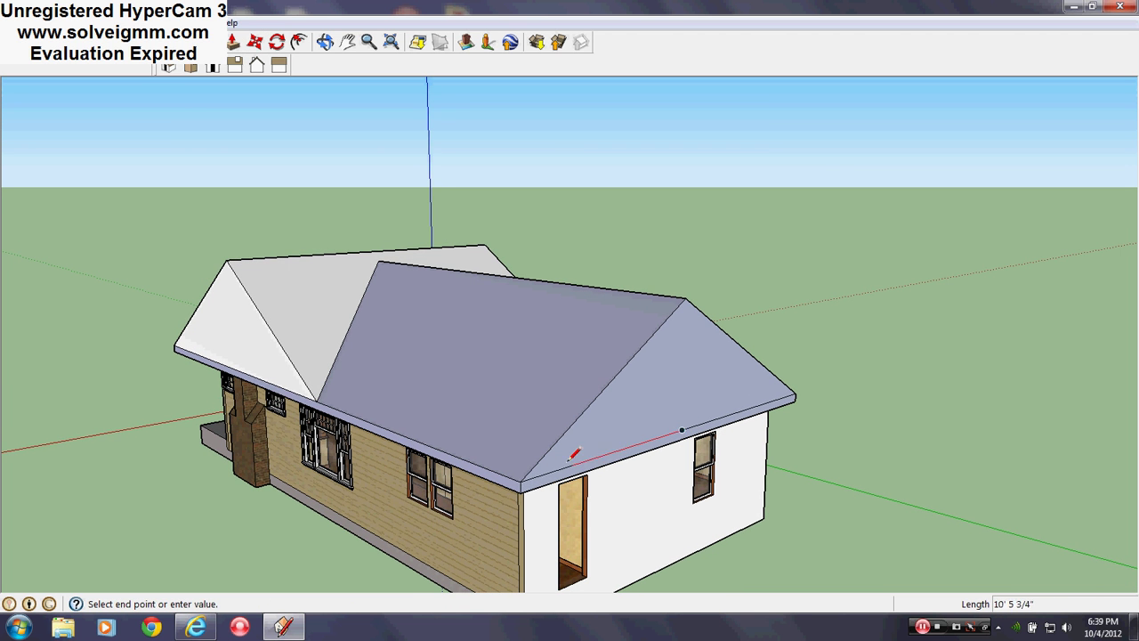
{"action": "left_click", "coordinate": [520, 480]}
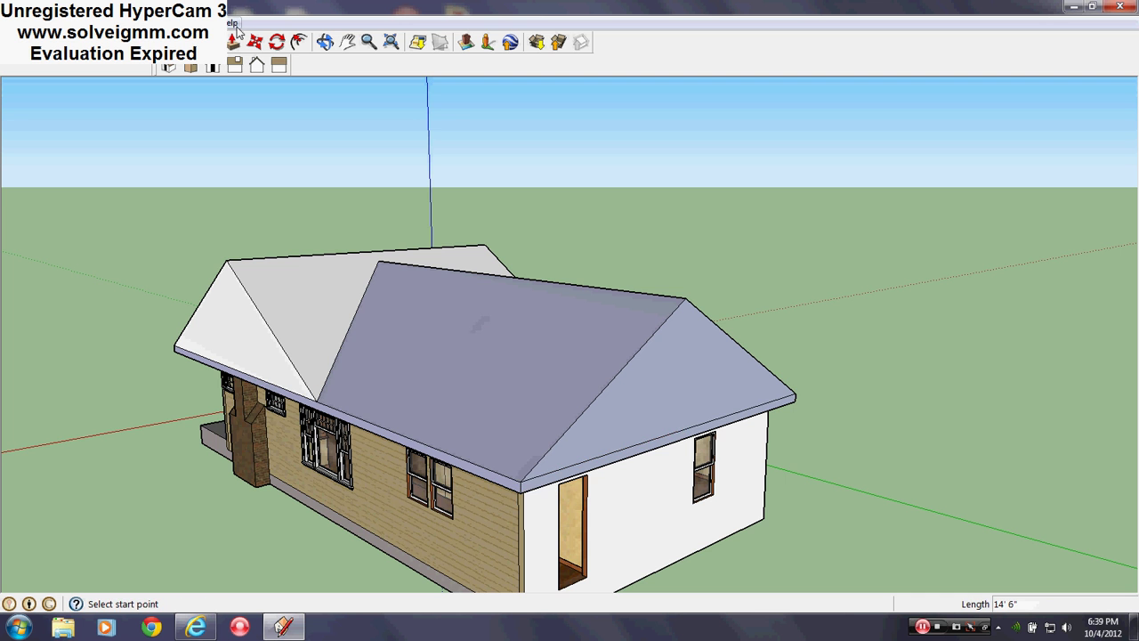
Step: Move the rear end of the ridge 14'6" inward along the green axis to slope the rear gable into a hip
{"action": "left_click", "coordinate": [254, 43]}
{"action": "middle_click_drag", "start_coordinate": [491, 323], "coordinate": [600, 409]}
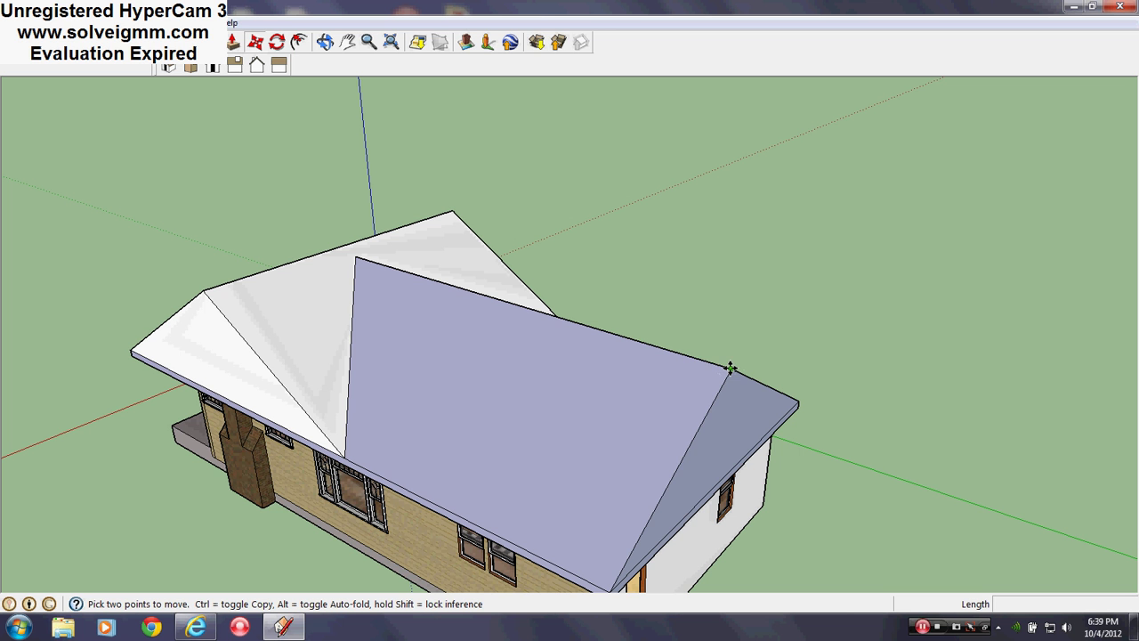
{"action": "left_click", "coordinate": [730, 367]}
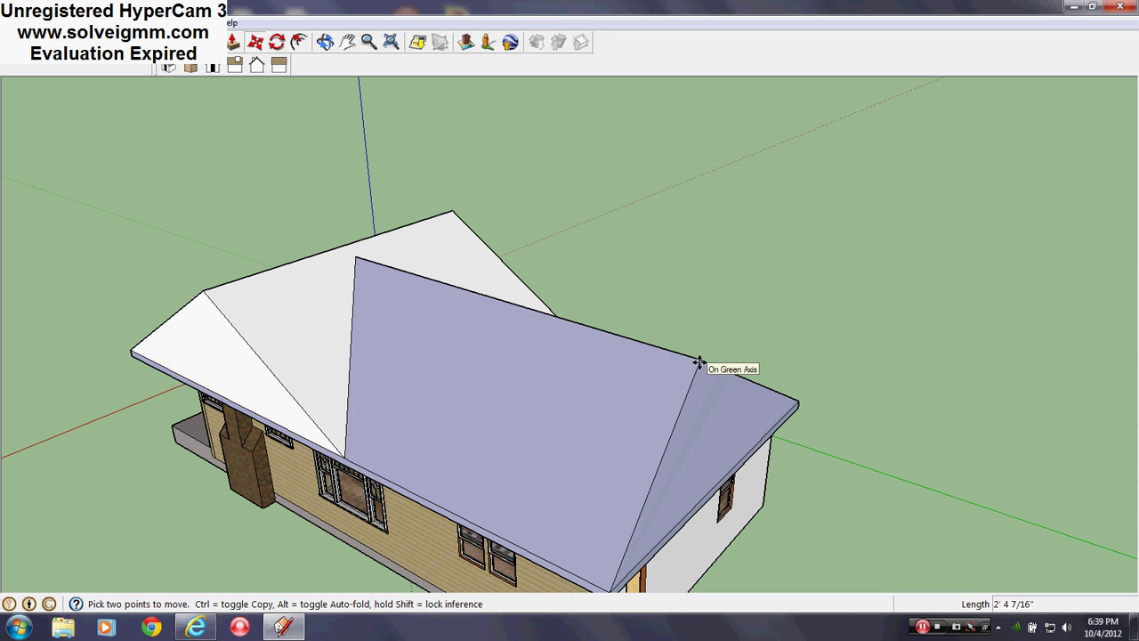
{"action": "type", "text": "6"}
{"action": "key", "text": "Return"}
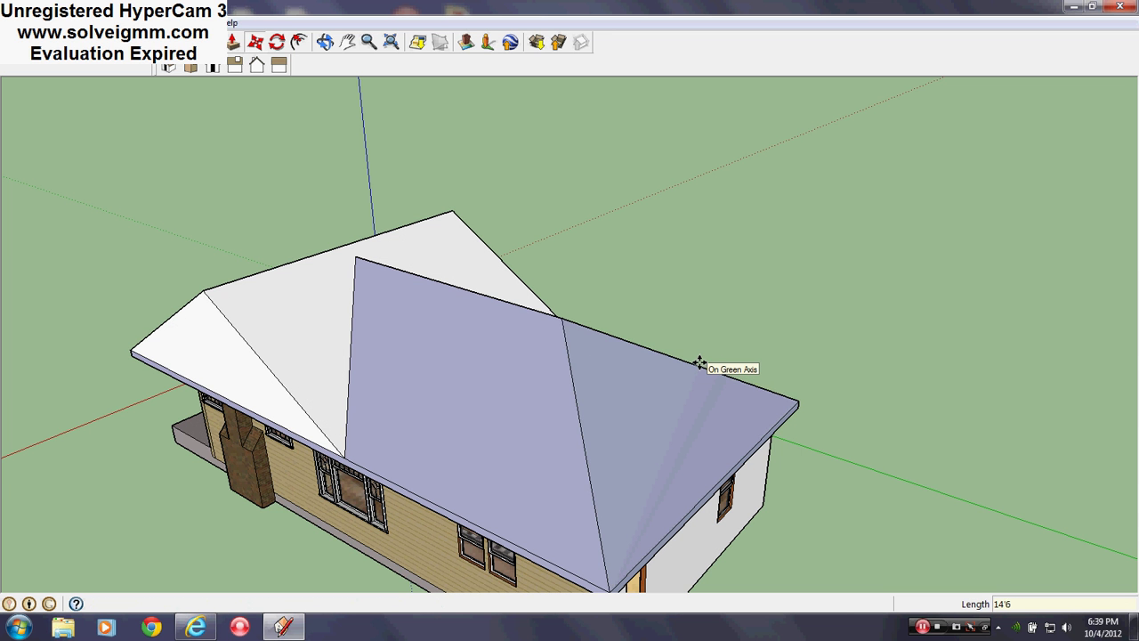
Step: Examine the hipped rear roof and its junction with the front gable roof from all sides and above
{"action": "scroll", "coordinate": [442, 361], "scroll_direction": "down", "scroll_amount": 4}
{"action": "middle_click_drag", "start_coordinate": [442, 361], "coordinate": [87, 364]}
{"action": "scroll", "coordinate": [499, 351], "scroll_direction": "up", "scroll_amount": 2}
{"action": "middle_click_drag", "start_coordinate": [552, 365], "coordinate": [970, 373]}
{"action": "middle_click_drag", "start_coordinate": [493, 351], "coordinate": [1050, 445]}
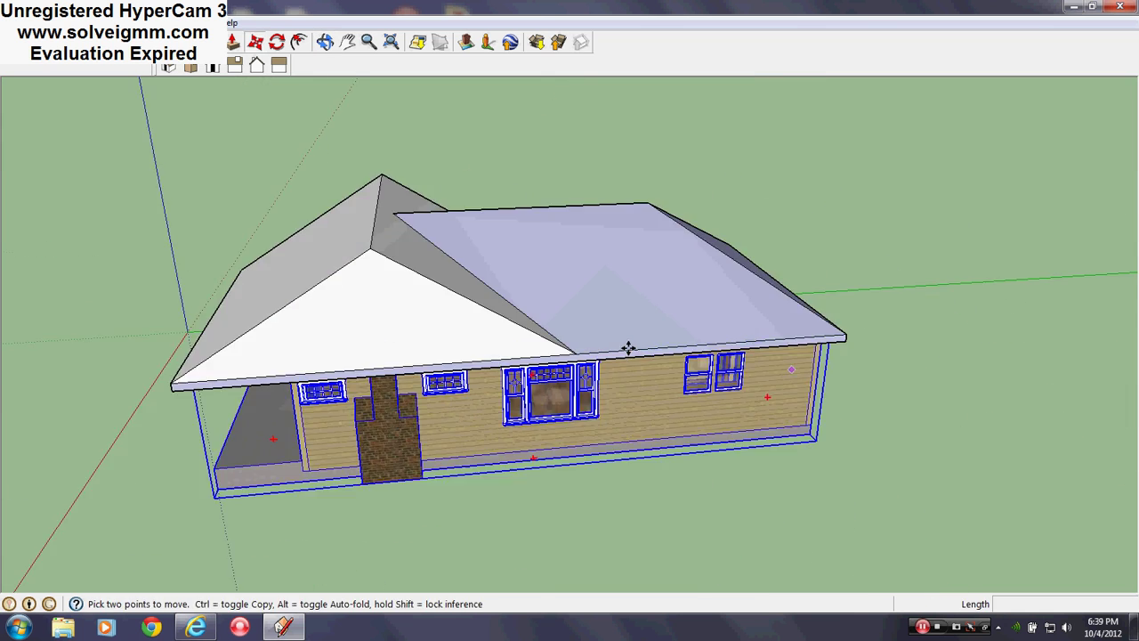
{"action": "scroll", "coordinate": [628, 347], "scroll_direction": "down", "scroll_amount": 4}
{"action": "middle_click_drag", "start_coordinate": [628, 346], "coordinate": [718, 246]}
{"action": "key", "text": "l"}
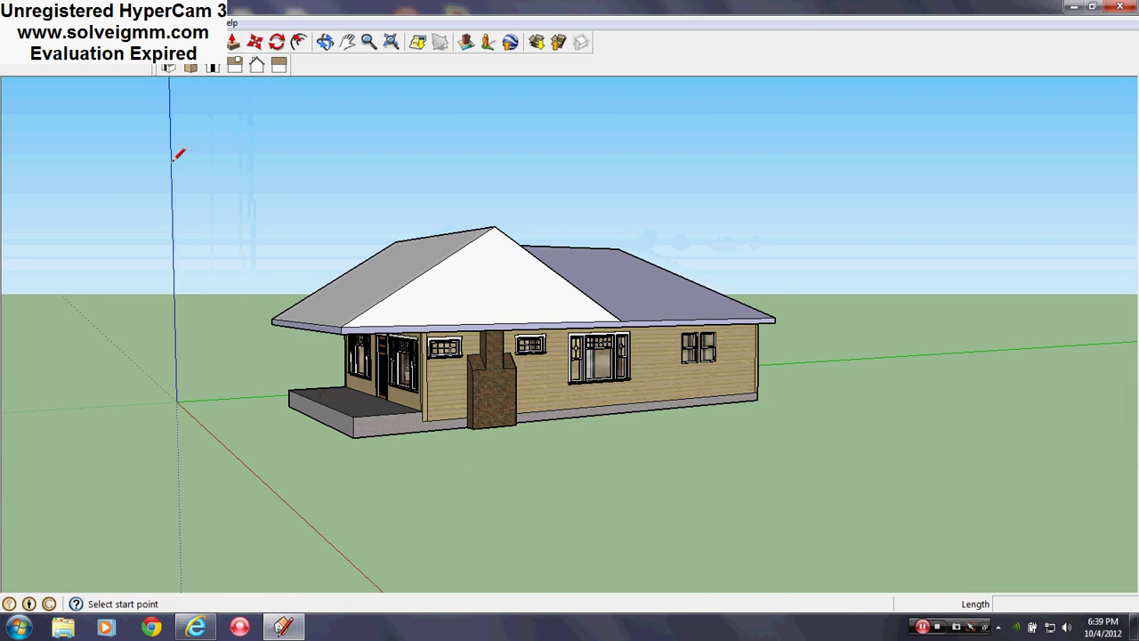
{"action": "scroll", "coordinate": [536, 290], "scroll_direction": "up", "scroll_amount": 3}
{"action": "middle_click_drag", "start_coordinate": [537, 290], "coordinate": [323, 503]}
{"action": "scroll", "coordinate": [433, 377], "scroll_direction": "up", "scroll_amount": 5}
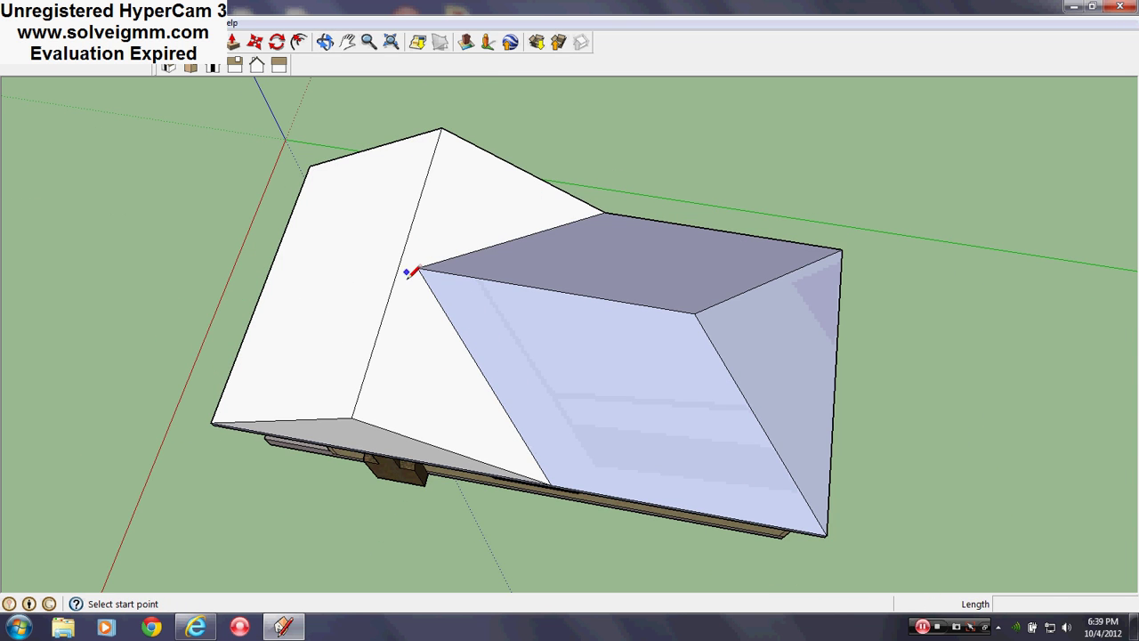
{"action": "middle_click_drag", "start_coordinate": [408, 276], "coordinate": [567, 13]}
{"action": "scroll", "coordinate": [554, 288], "scroll_direction": "down", "scroll_amount": 3}
{"action": "middle_click_drag", "start_coordinate": [554, 288], "coordinate": [399, 267]}
{"action": "scroll", "coordinate": [400, 267], "scroll_direction": "up", "scroll_amount": 3}
{"action": "scroll", "coordinate": [501, 284], "scroll_direction": "down", "scroll_amount": 2}
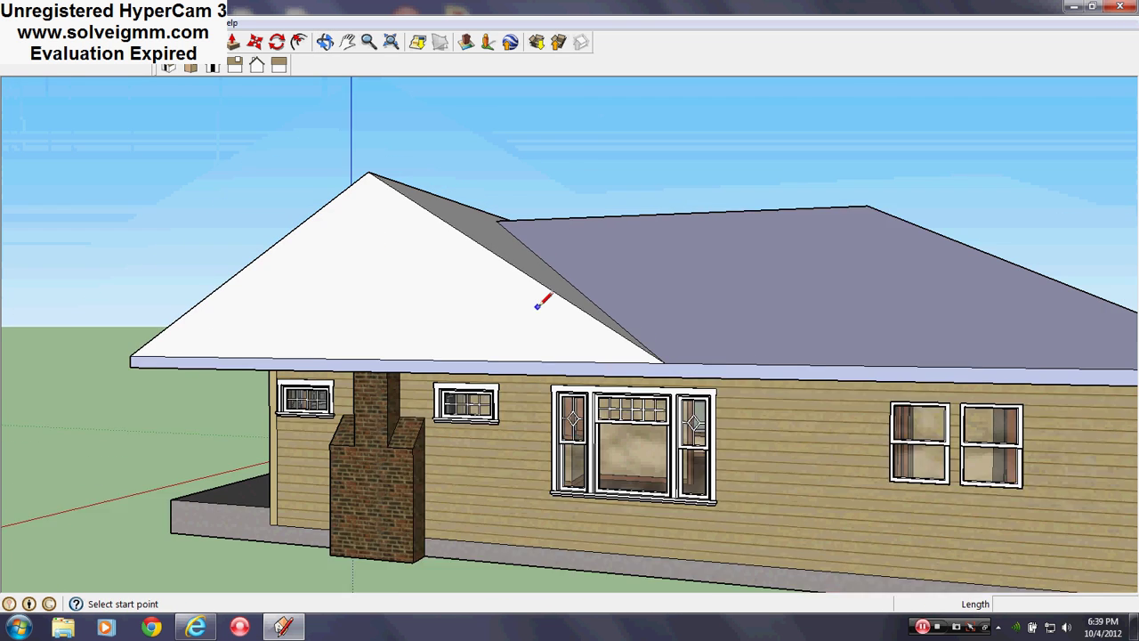
Step: Offset the outline of the front roof's gable face on the chimney side 8" inward
{"action": "scroll", "coordinate": [538, 305], "scroll_direction": "up", "scroll_amount": 1}
{"action": "left_click", "coordinate": [300, 43]}
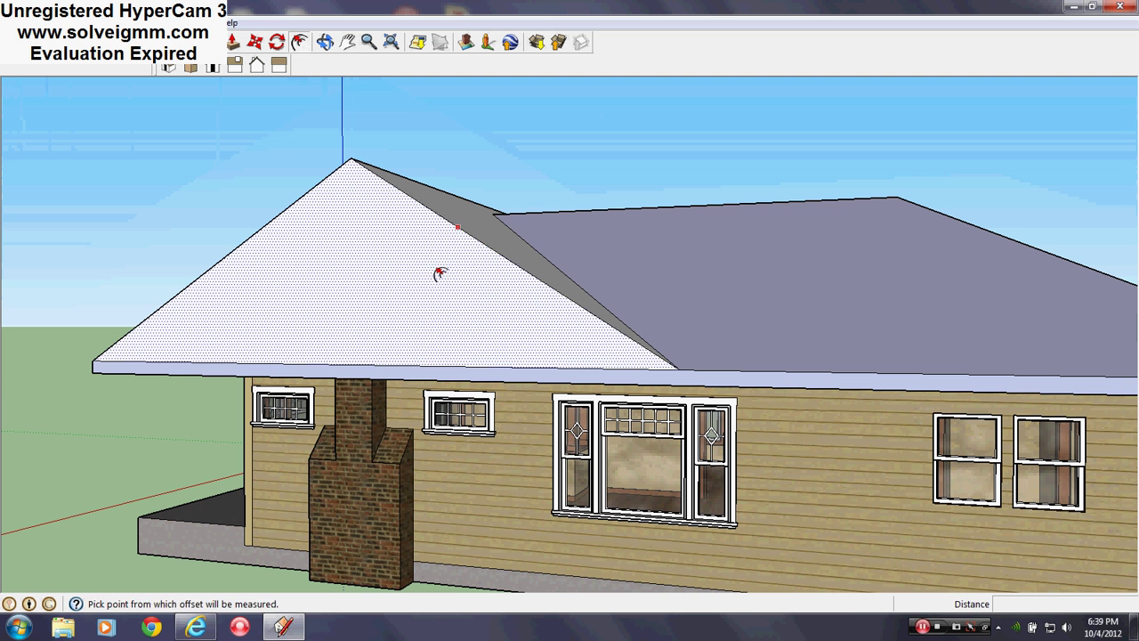
{"action": "left_click", "coordinate": [440, 273]}
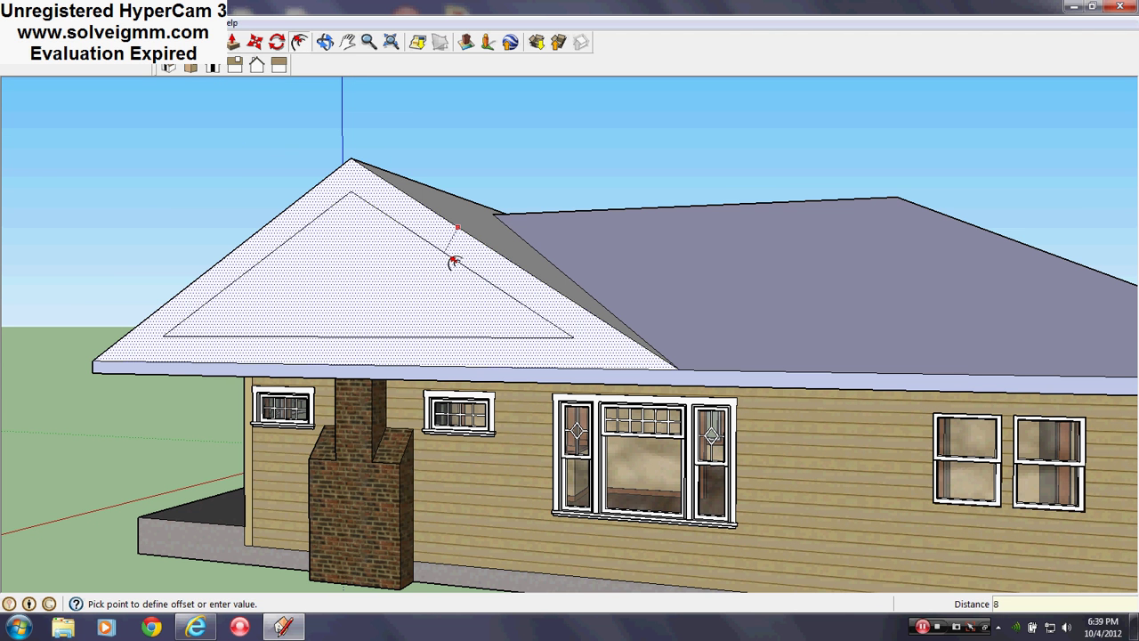
{"action": "type", "text": "4"}
{"action": "key", "text": "Return"}
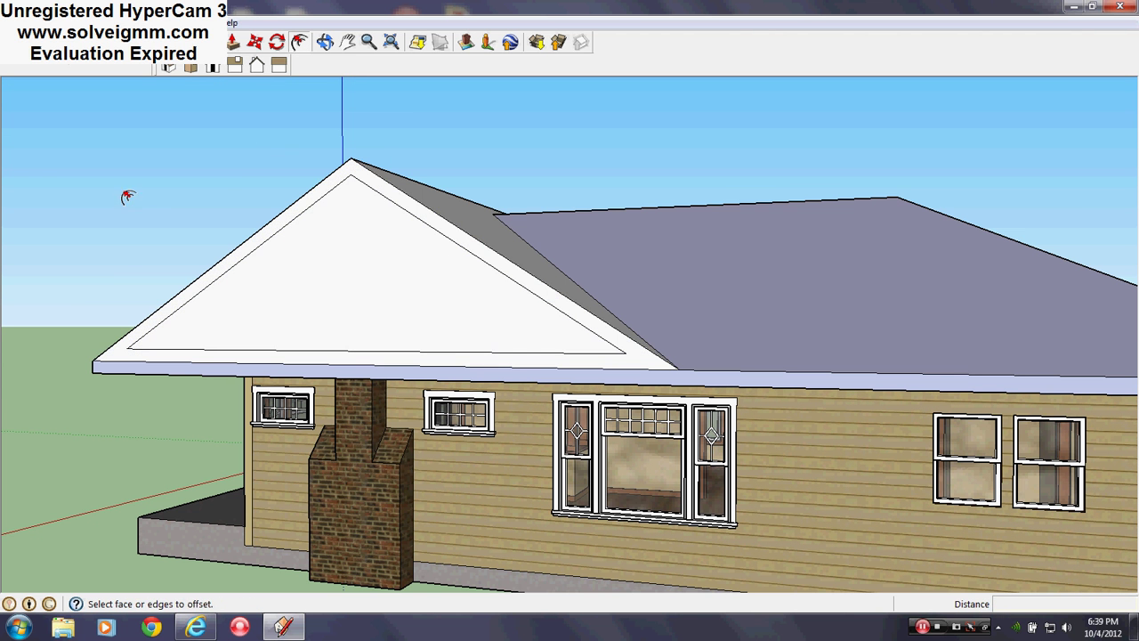
Step: Offset the gable face opposite the chimney inward by the same distance as the chimney-side one
{"action": "middle_click_drag", "start_coordinate": [127, 196], "coordinate": [813, 330]}
{"action": "scroll", "coordinate": [813, 330], "scroll_direction": "down", "scroll_amount": 3}
{"action": "middle_click_drag", "start_coordinate": [498, 329], "coordinate": [982, 358]}
{"action": "scroll", "coordinate": [819, 334], "scroll_direction": "up", "scroll_amount": 3}
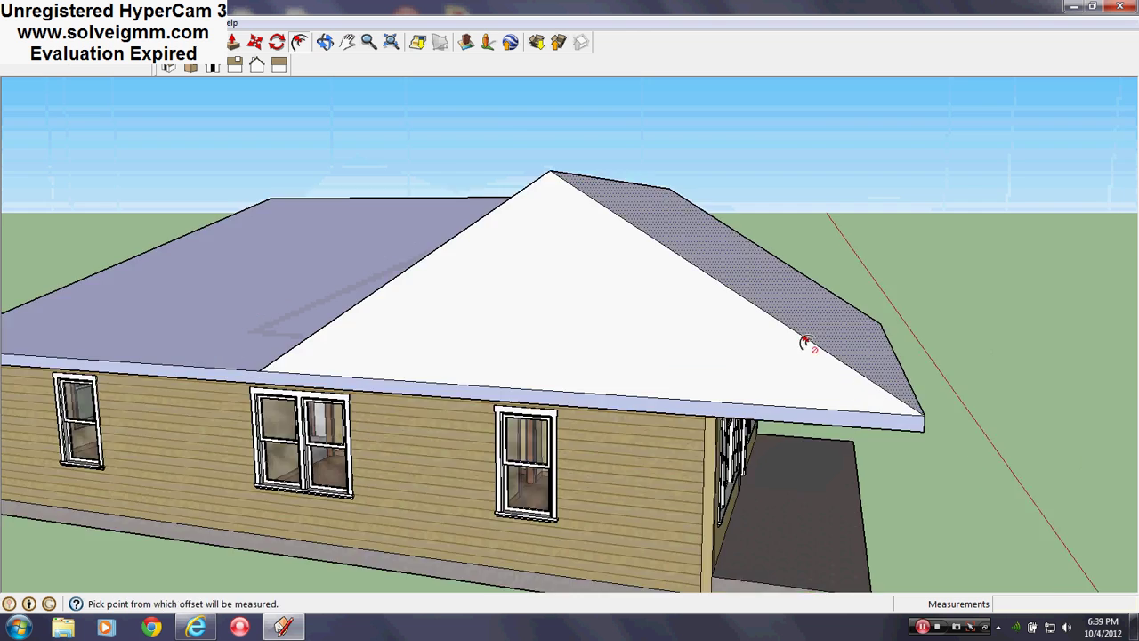
{"action": "middle_click_drag", "start_coordinate": [805, 343], "coordinate": [735, 389]}
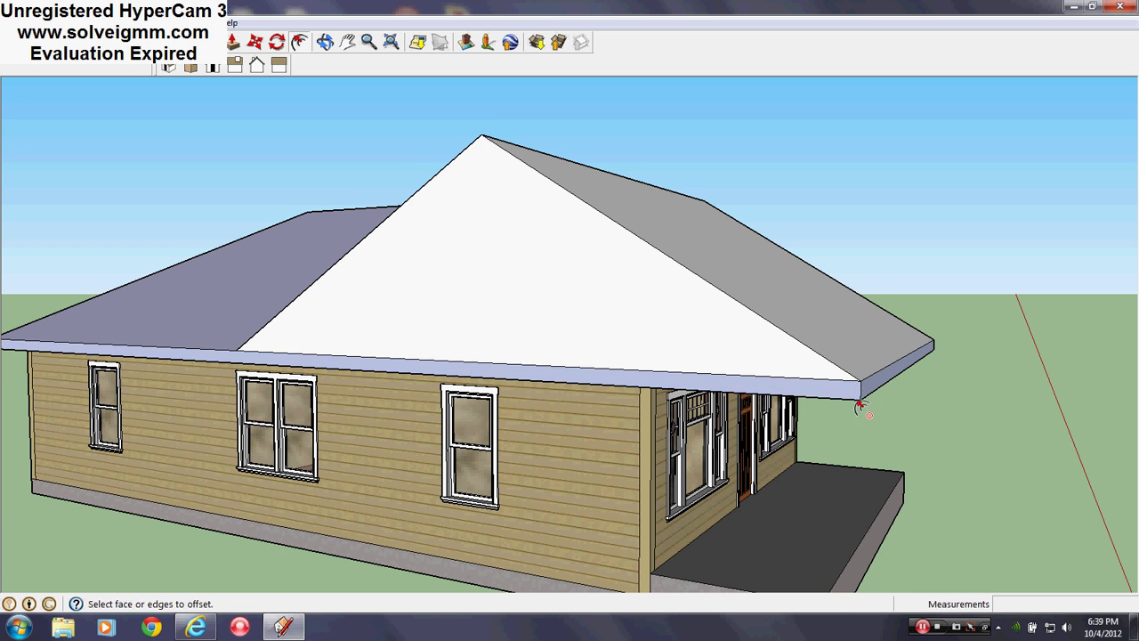
{"action": "scroll", "coordinate": [623, 294], "scroll_direction": "up", "scroll_amount": 1}
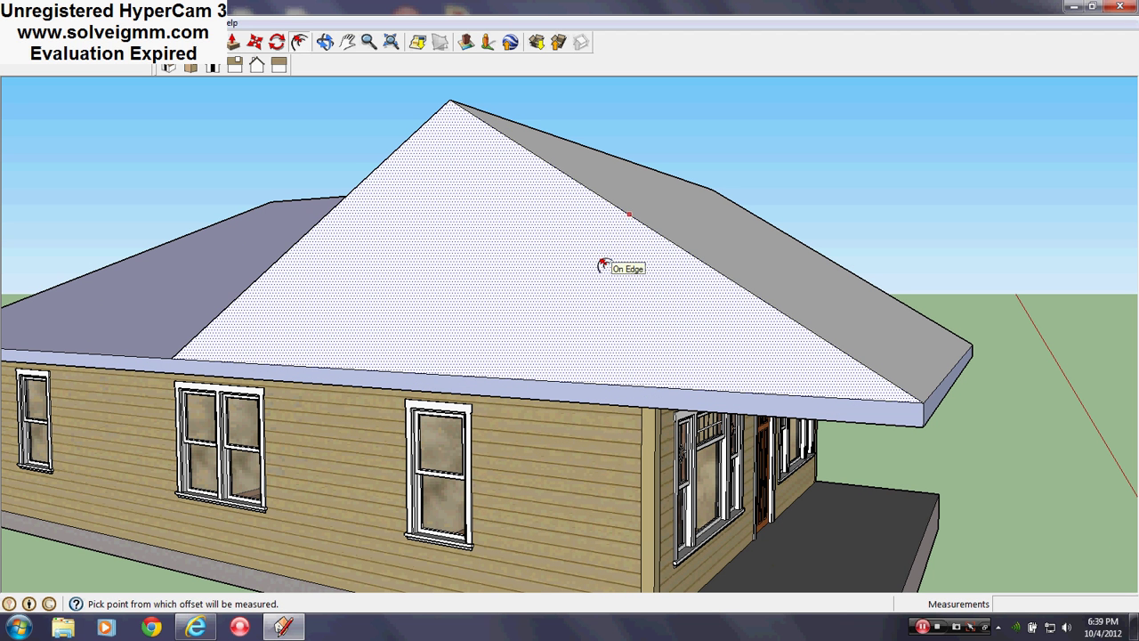
{"action": "double_click", "coordinate": [579, 258]}
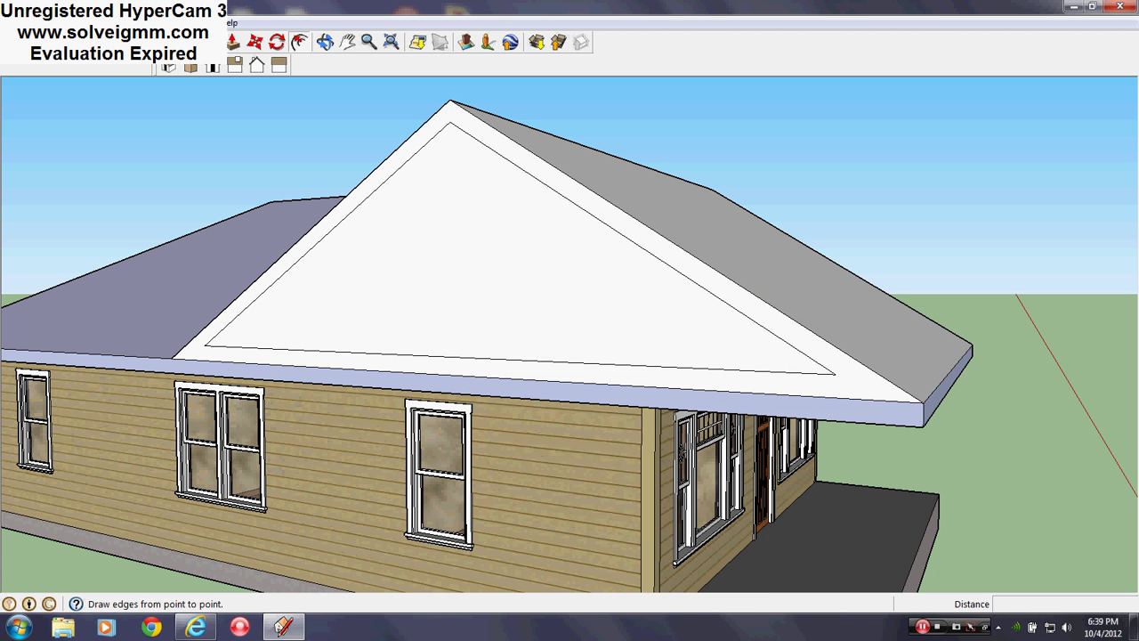
Step: Extend the inset triangle's sloping edges down to the gable's base and erase its inner horizontal edge
{"action": "key", "text": "l"}
{"action": "left_click", "coordinate": [836, 374]}
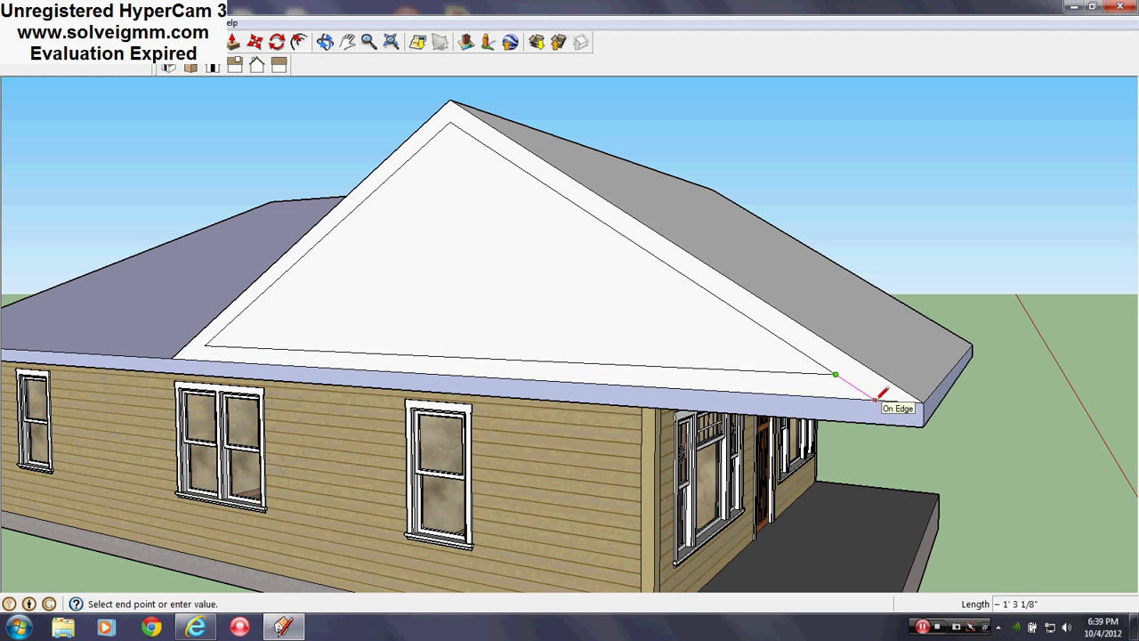
{"action": "left_click", "coordinate": [877, 397]}
{"action": "scroll", "coordinate": [358, 325], "scroll_direction": "up", "scroll_amount": 6}
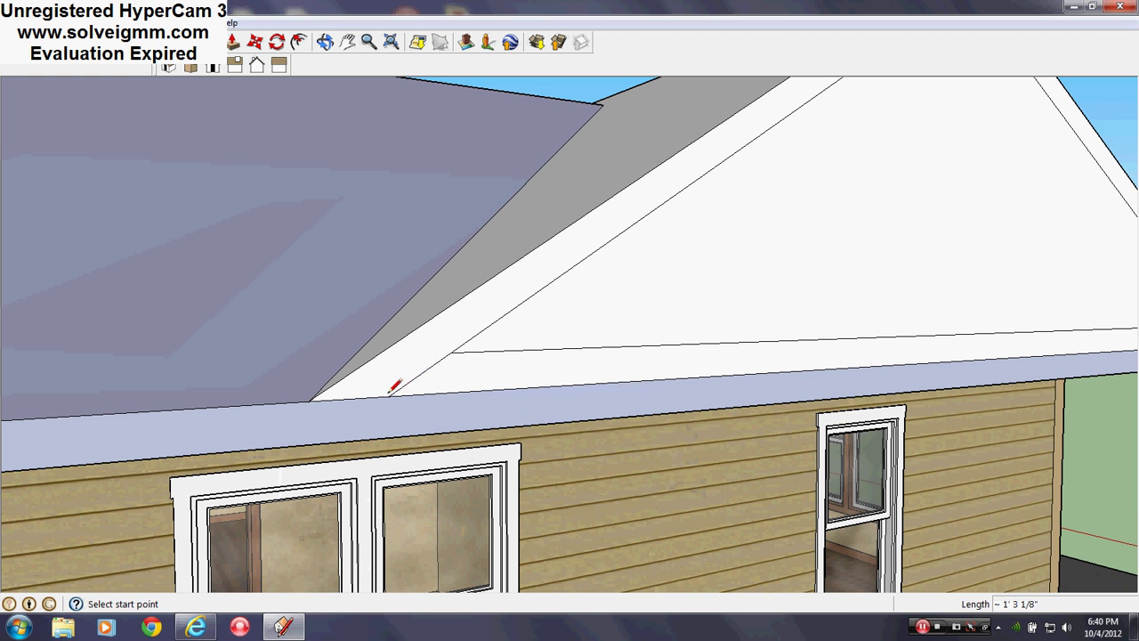
{"action": "middle_click_drag", "start_coordinate": [570, 320], "coordinate": [223, 229]}
{"action": "scroll", "coordinate": [89, 209], "scroll_direction": "down", "scroll_amount": 3}
{"action": "scroll", "coordinate": [539, 326], "scroll_direction": "up", "scroll_amount": 1}
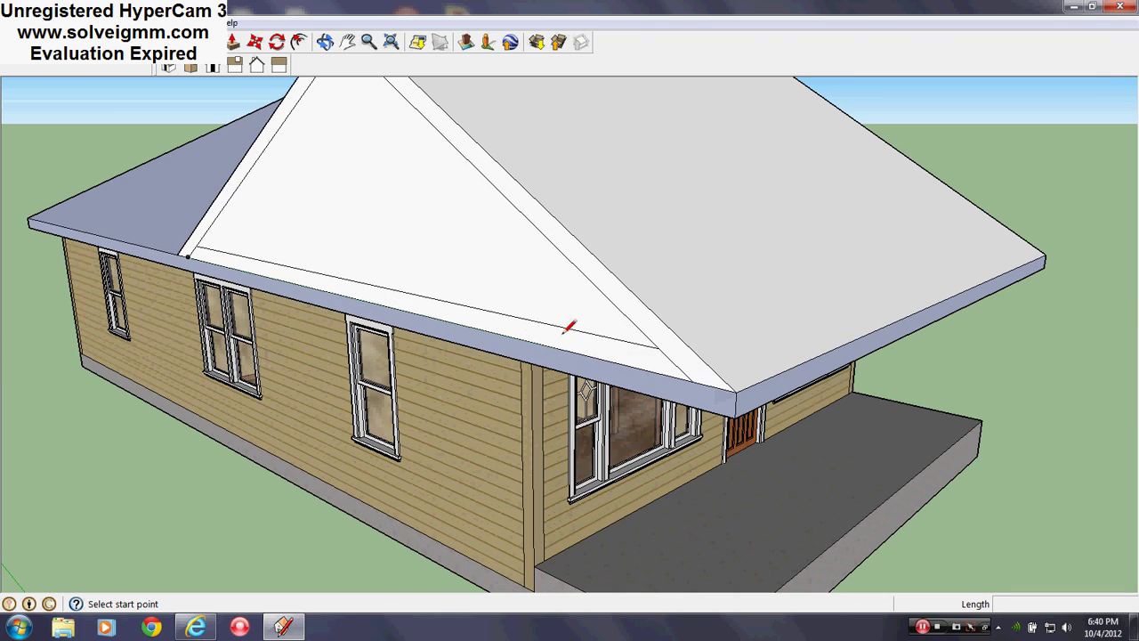
{"action": "right_click", "coordinate": [566, 327]}
{"action": "left_click", "coordinate": [595, 350]}
{"action": "scroll", "coordinate": [310, 323], "scroll_direction": "down", "scroll_amount": 3}
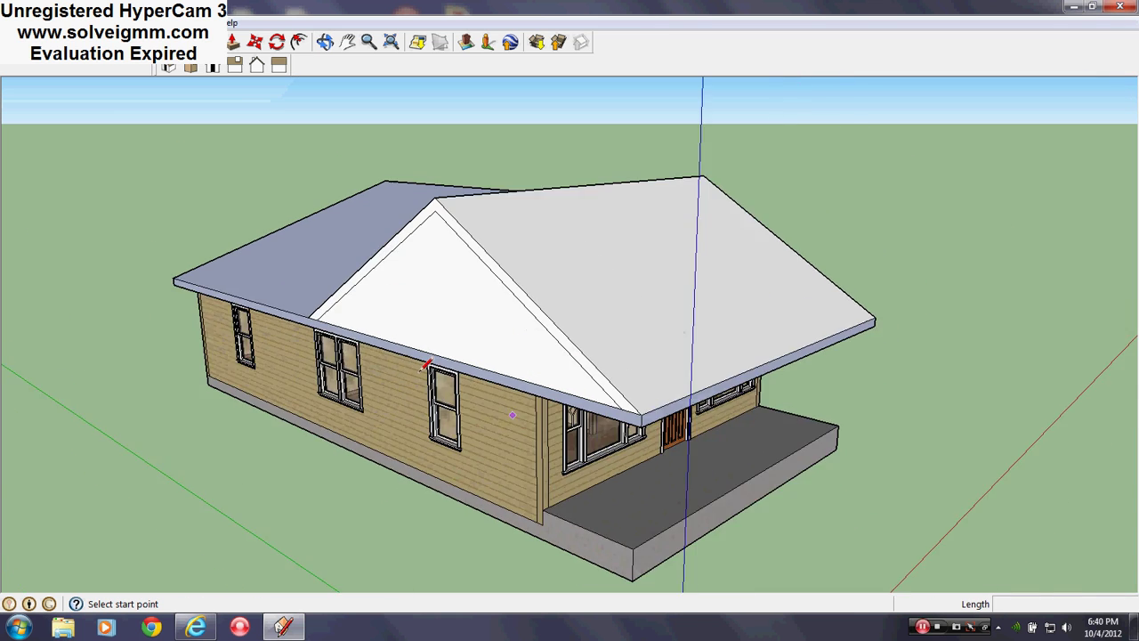
Step: Draw a vertical line at the gable's porch-side end from the slab's lower edge up to the inset sloping edge
{"action": "scroll", "coordinate": [310, 323], "scroll_direction": "up", "scroll_amount": 5}
{"action": "scroll", "coordinate": [309, 323], "scroll_direction": "down", "scroll_amount": 4}
{"action": "scroll", "coordinate": [702, 381], "scroll_direction": "up", "scroll_amount": 3}
{"action": "middle_click_drag", "start_coordinate": [702, 382], "coordinate": [659, 302]}
{"action": "scroll", "coordinate": [605, 447], "scroll_direction": "down", "scroll_amount": 2}
{"action": "middle_click_drag", "start_coordinate": [605, 447], "coordinate": [564, 460]}
{"action": "scroll", "coordinate": [669, 415], "scroll_direction": "up", "scroll_amount": 3}
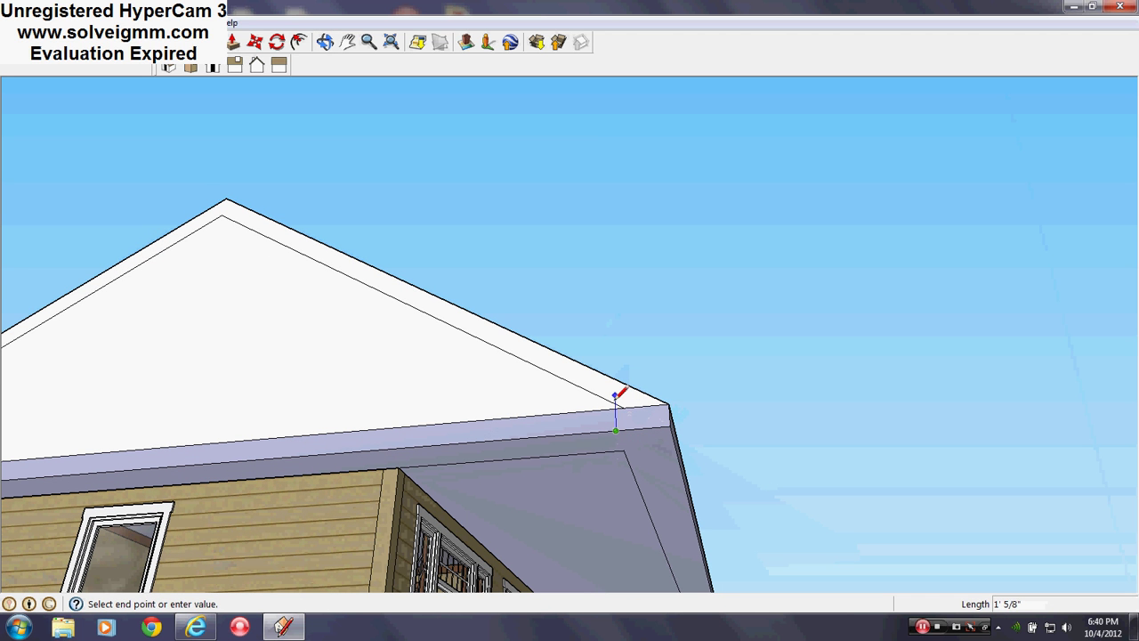
Step: Erase the leftover edges at the porch-side end so the gable's sloping trim band joins the slab's fascia
{"action": "key", "text": "e"}
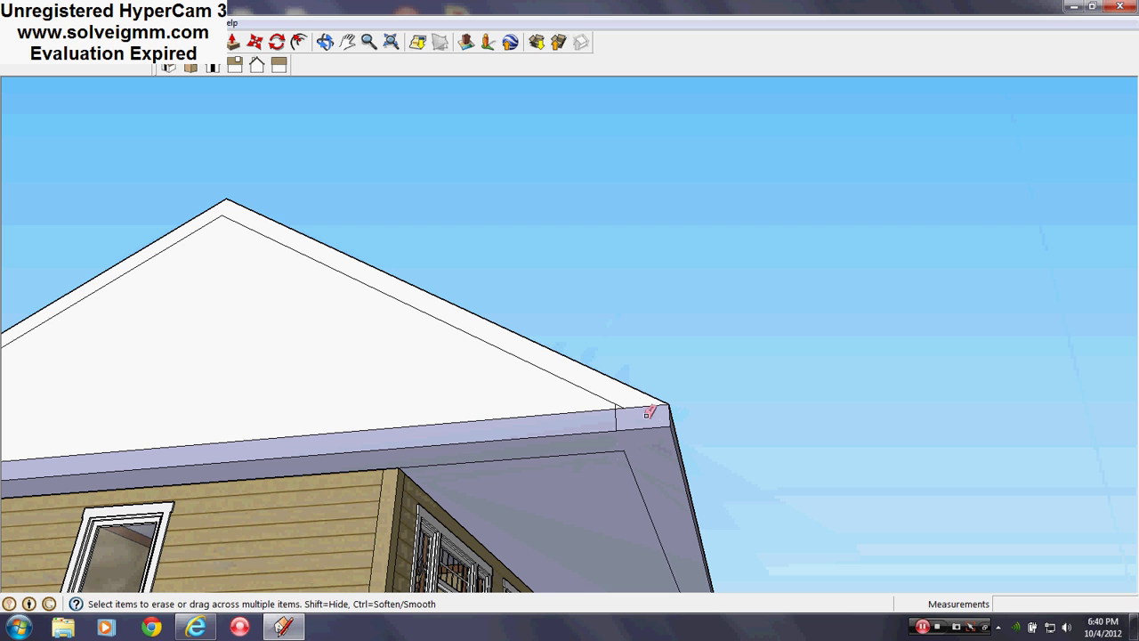
{"action": "mouse_move", "coordinate": [627, 396]}
{"action": "middle_mouse_down"}
{"action": "mouse_move", "coordinate": [468, 401]}
{"action": "mouse_move", "coordinate": [593, 420]}
{"action": "mouse_move", "coordinate": [463, 526]}
{"action": "middle_mouse_up"}
{"action": "left_click", "coordinate": [623, 424]}
{"action": "scroll", "coordinate": [460, 525], "scroll_direction": "down", "scroll_amount": 2}
{"action": "scroll", "coordinate": [157, 417], "scroll_direction": "up", "scroll_amount": 6}
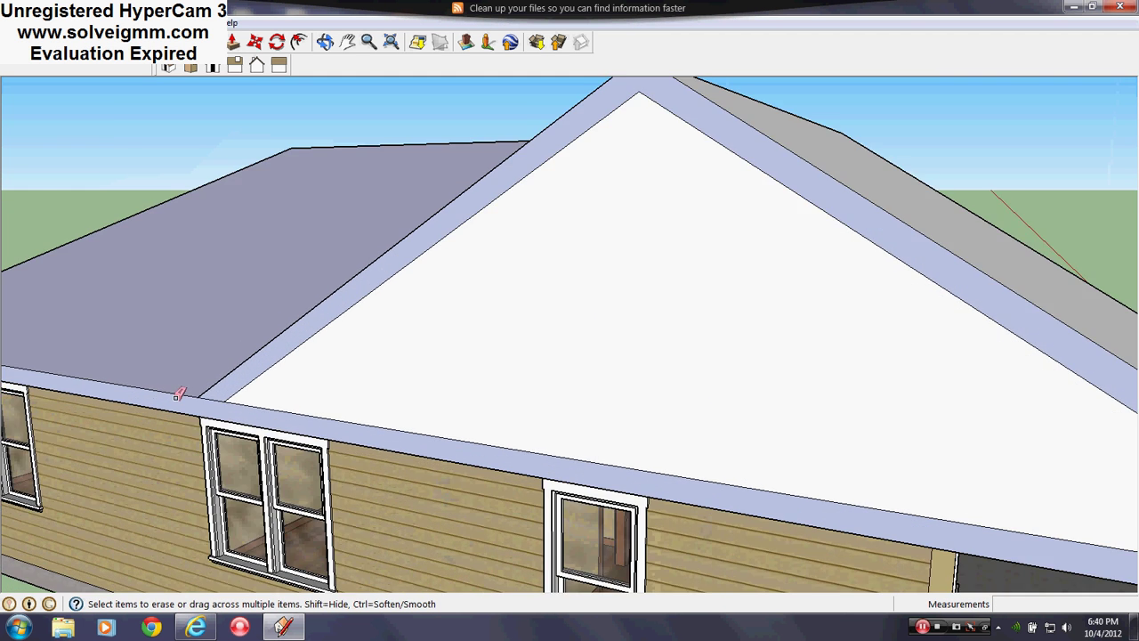
Step: Outline the trim's rear end: down the fascia at the gable's corner, 1'6" along its lower edge and up to the inset edge
{"action": "middle_click_drag", "start_coordinate": [177, 396], "coordinate": [282, 375]}
{"action": "key", "text": "l"}
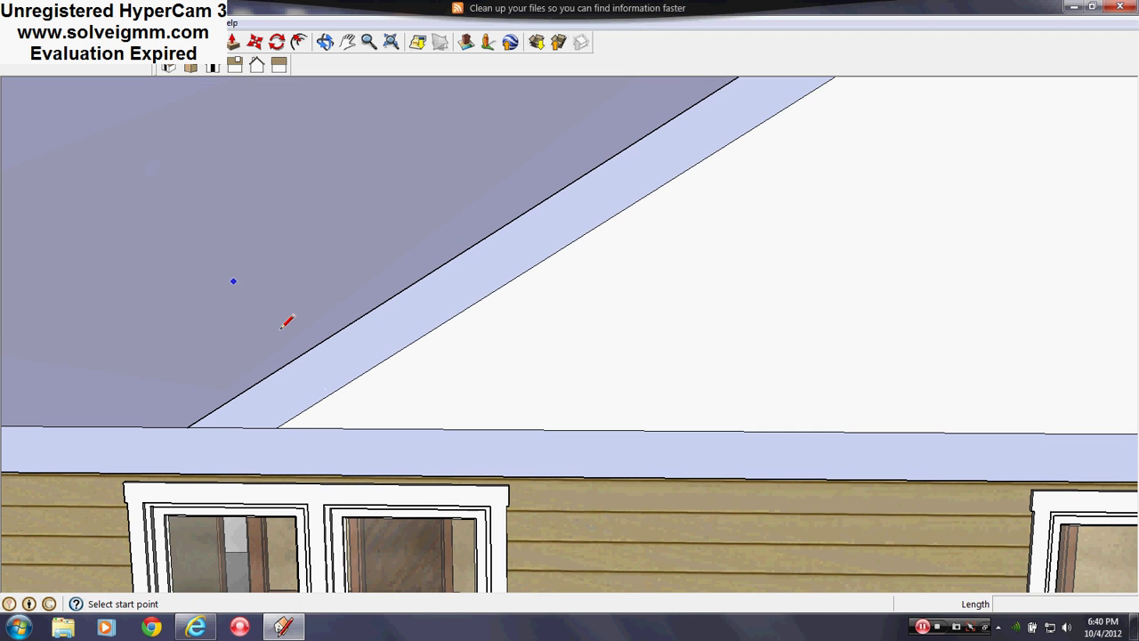
{"action": "left_click", "coordinate": [188, 427]}
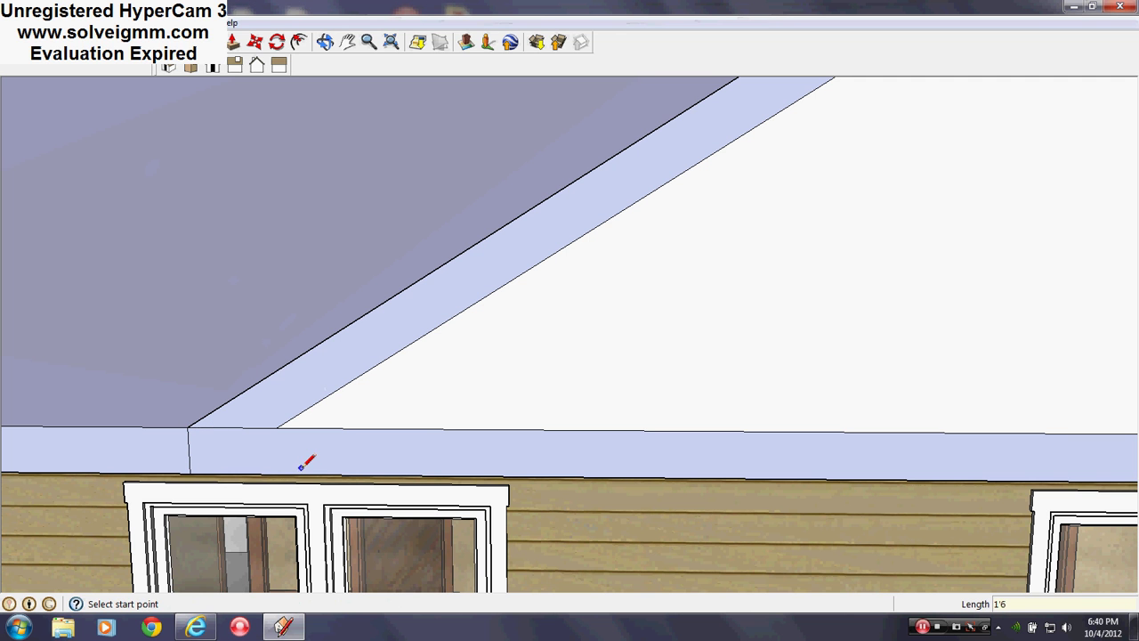
{"action": "left_click", "coordinate": [294, 418]}
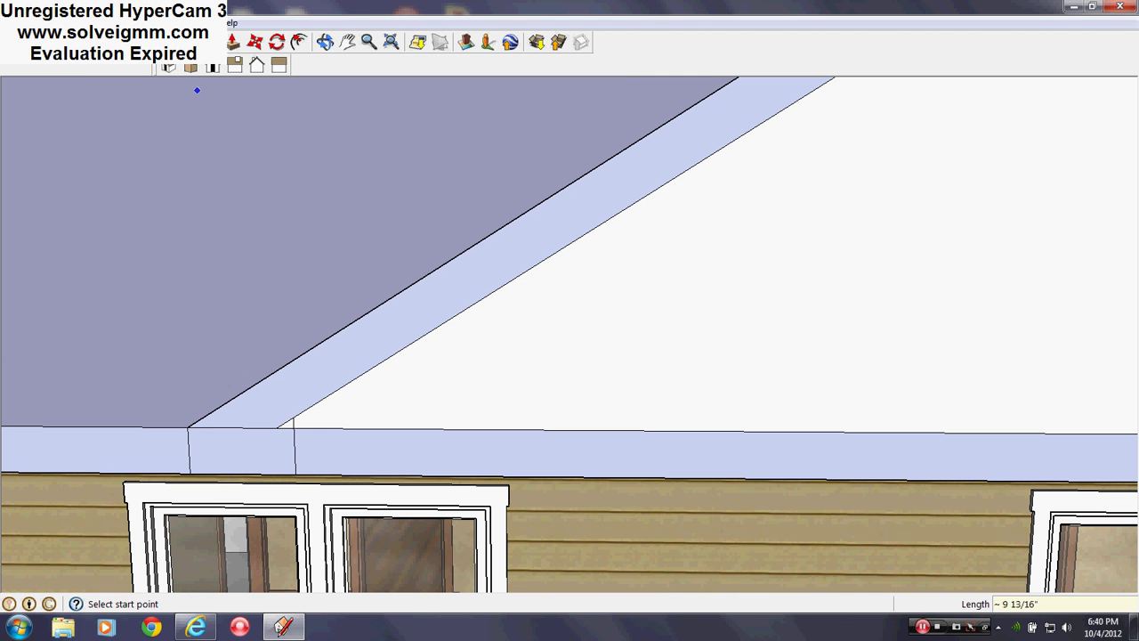
Step: Erase the stub edges inside the rear trim end and the base edge between the gable face and the fascia
{"action": "key", "text": "e"}
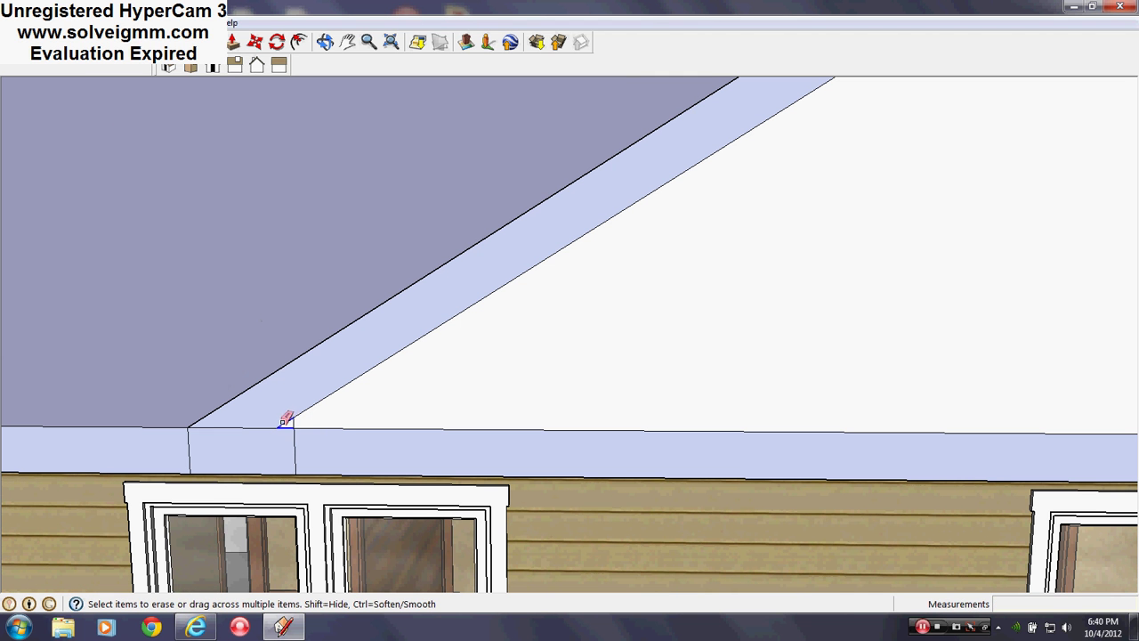
{"action": "left_click_drag", "start_coordinate": [274, 426], "coordinate": [287, 422]}
{"action": "left_click", "coordinate": [326, 430]}
{"action": "scroll", "coordinate": [164, 410], "scroll_direction": "down", "scroll_amount": 5}
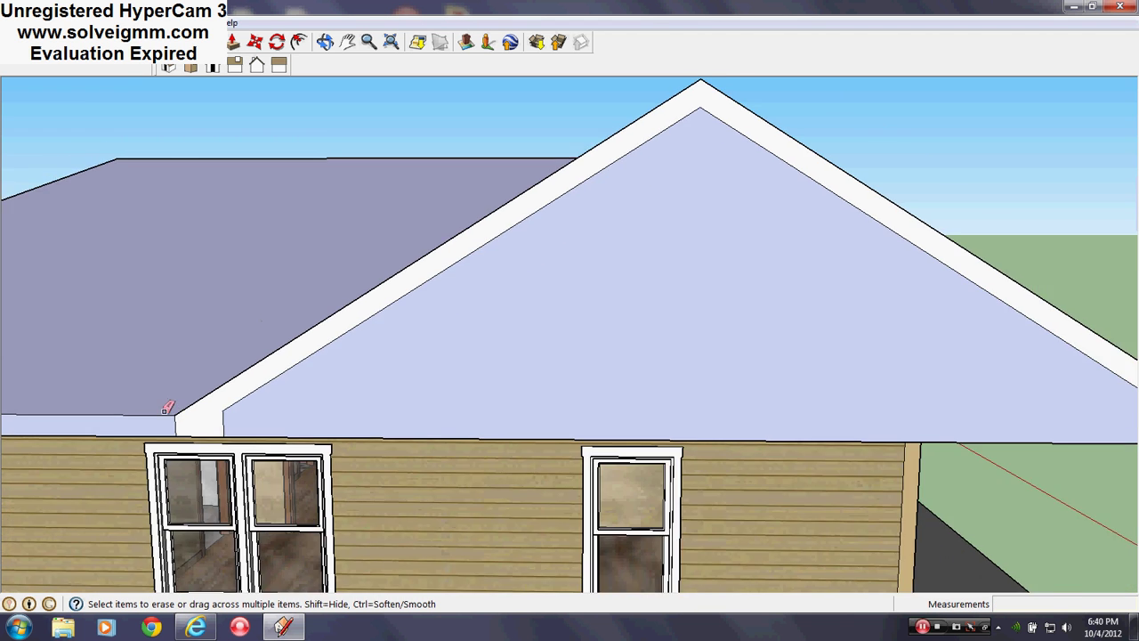
{"action": "middle_click_drag", "start_coordinate": [471, 398], "coordinate": [376, 394]}
{"action": "scroll", "coordinate": [156, 401], "scroll_direction": "up", "scroll_amount": 5}
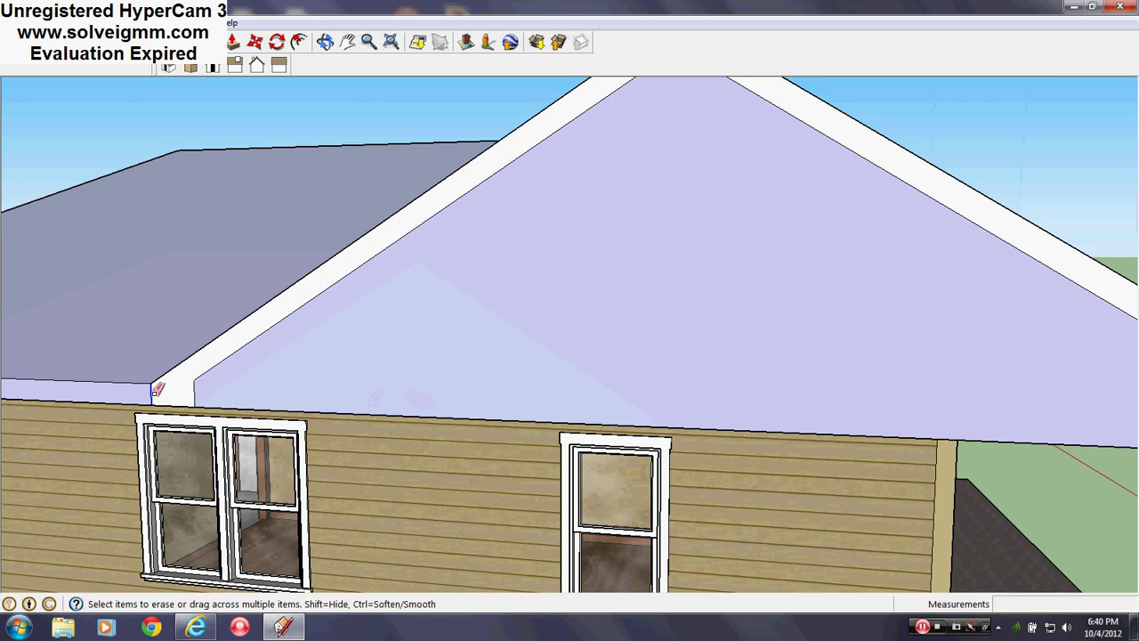
{"action": "scroll", "coordinate": [157, 389], "scroll_direction": "down", "scroll_amount": 8}
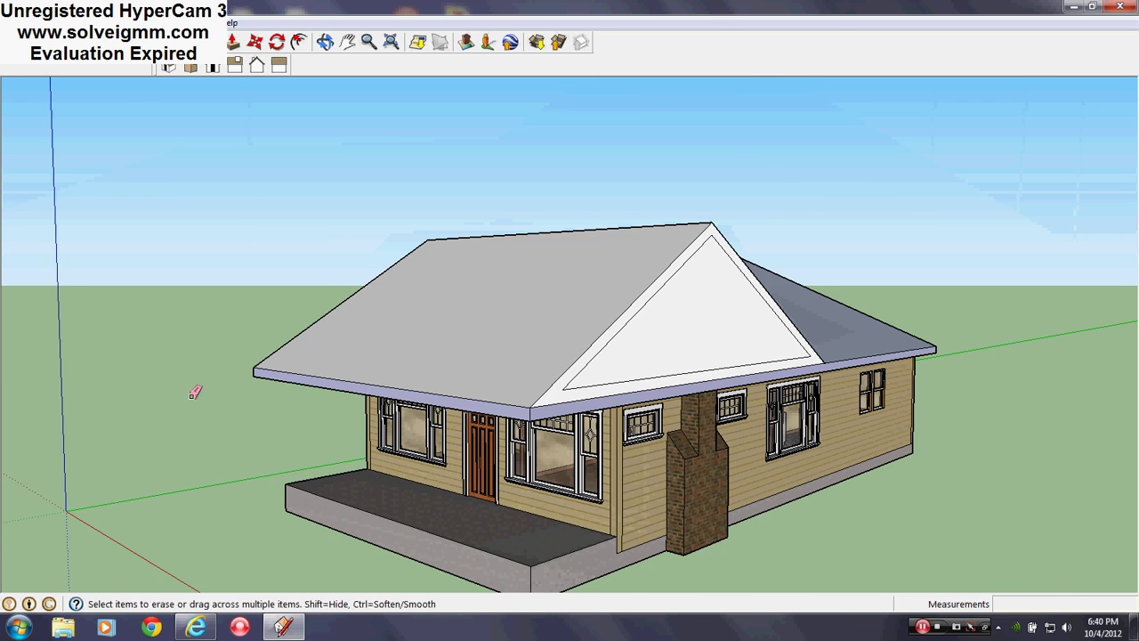
Step: Erase the inset triangle outline from the chimney-side gable face
{"action": "mouse_move", "coordinate": [193, 391]}
{"action": "middle_mouse_down"}
{"action": "mouse_move", "coordinate": [593, 402]}
{"action": "mouse_move", "coordinate": [483, 415]}
{"action": "mouse_move", "coordinate": [414, 397]}
{"action": "middle_mouse_up"}
{"action": "left_click_drag", "start_coordinate": [416, 401], "coordinate": [431, 391]}
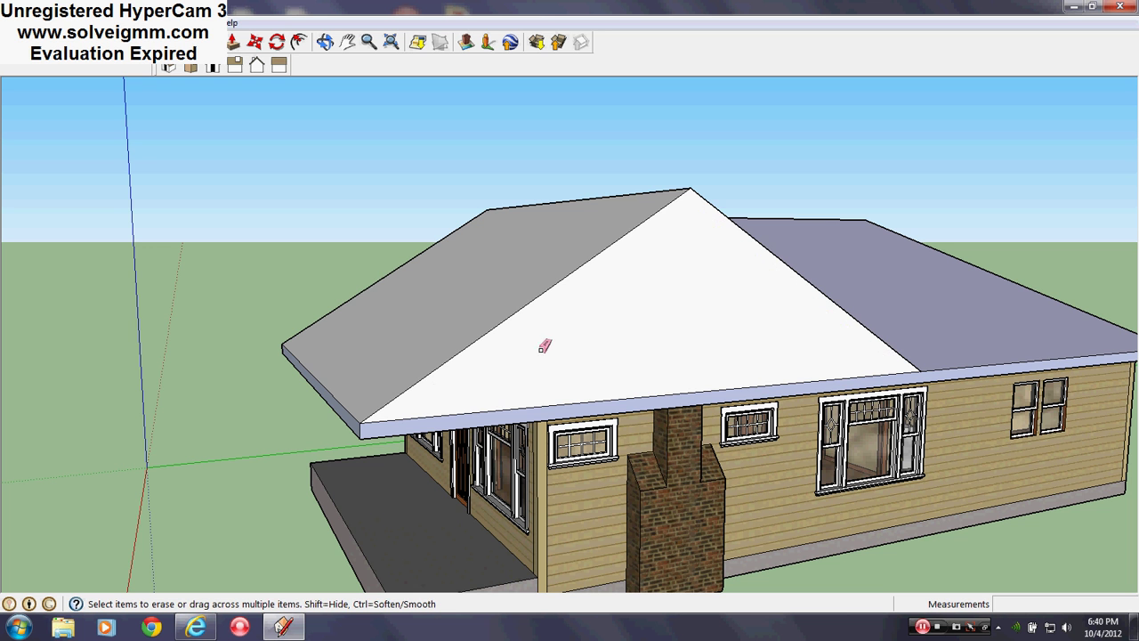
{"action": "mouse_move", "coordinate": [539, 400]}
{"action": "middle_mouse_down"}
{"action": "mouse_move", "coordinate": [1045, 361]}
{"action": "mouse_move", "coordinate": [534, 312]}
{"action": "middle_mouse_up"}
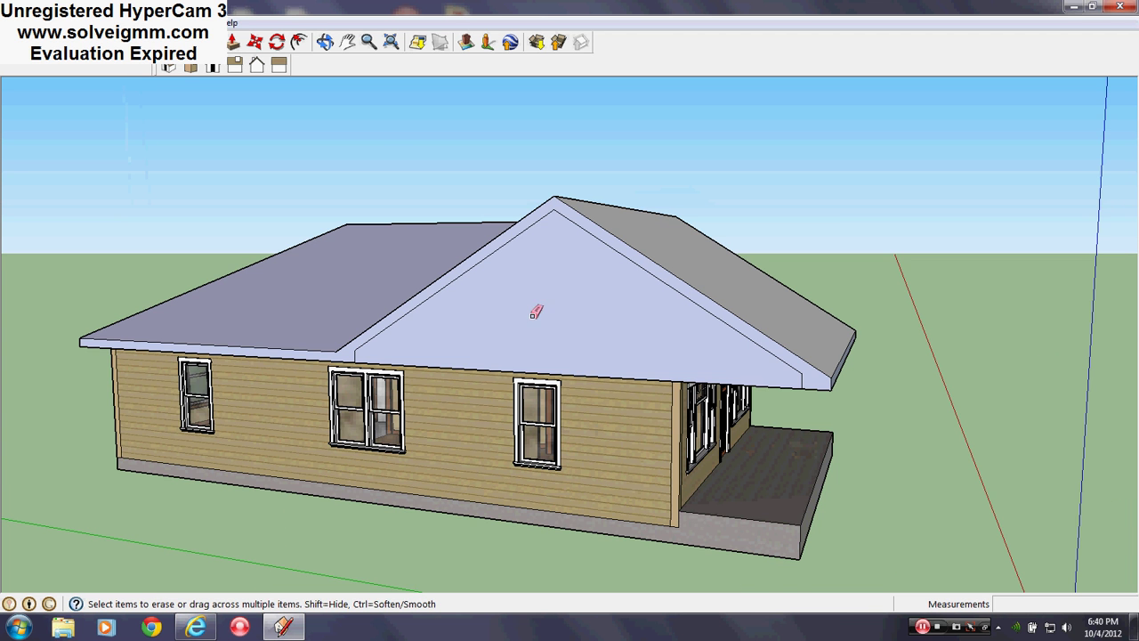
Step: Copy the finished trim band from the opposite gable onto the chimney-side gable, placing it by the ridge corner
{"action": "mouse_move", "coordinate": [711, 292]}
{"action": "middle_mouse_down"}
{"action": "mouse_move", "coordinate": [241, 330]}
{"action": "mouse_move", "coordinate": [7, 327]}
{"action": "mouse_move", "coordinate": [347, 342]}
{"action": "middle_mouse_up"}
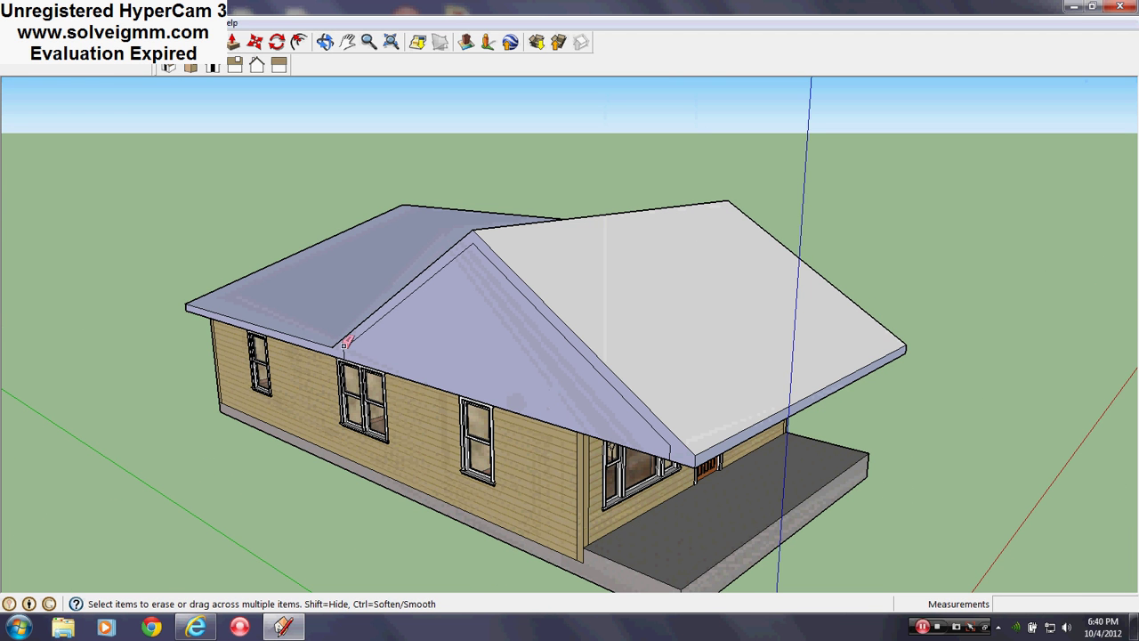
{"action": "right_click", "coordinate": [488, 253]}
{"action": "left_click", "coordinate": [461, 243]}
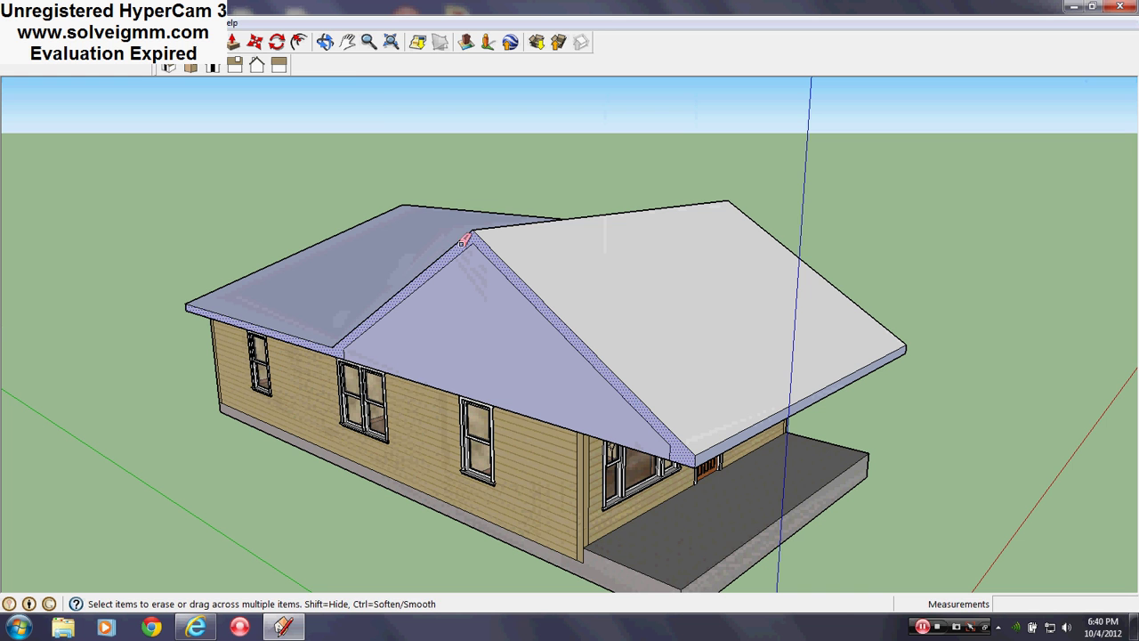
{"action": "left_click", "coordinate": [255, 42]}
{"action": "left_click", "coordinate": [476, 232]}
{"action": "key", "text": "ctrl"}
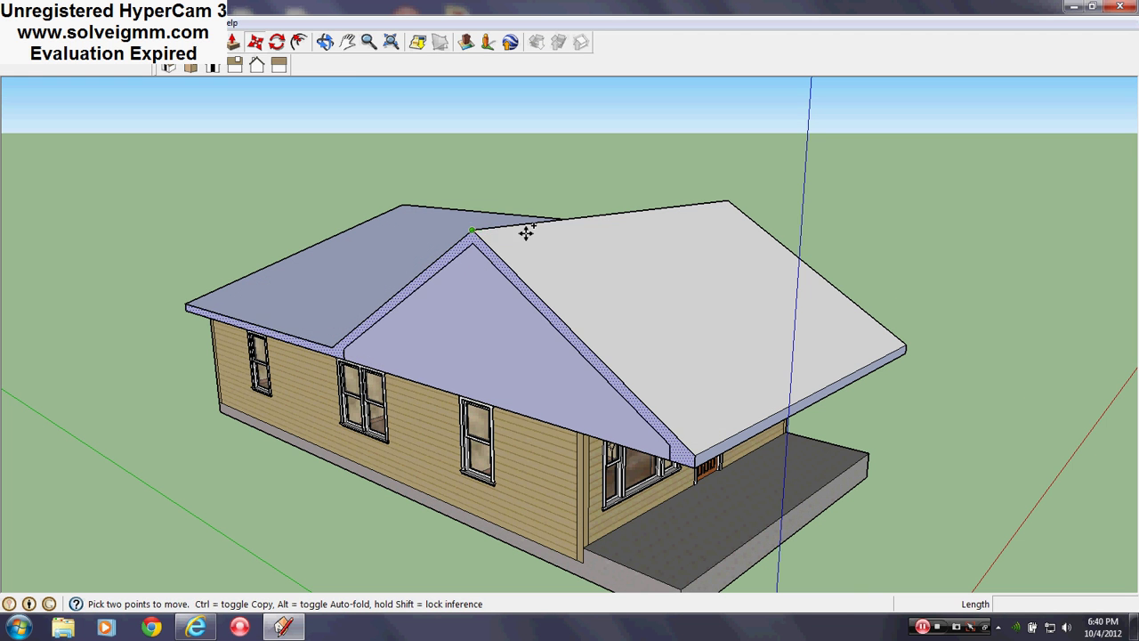
{"action": "middle_click_drag", "start_coordinate": [525, 228], "coordinate": [320, 338]}
{"action": "left_click", "coordinate": [741, 287]}
{"action": "middle_click_drag", "start_coordinate": [741, 347], "coordinate": [732, 254]}
Step: Push the chimney-side gable face in 1'6" behind its trim band
{"action": "scroll", "coordinate": [732, 258], "scroll_direction": "down", "scroll_amount": 2}
{"action": "scroll", "coordinate": [792, 339], "scroll_direction": "up", "scroll_amount": 4}
{"action": "middle_click_drag", "start_coordinate": [792, 338], "coordinate": [759, 256]}
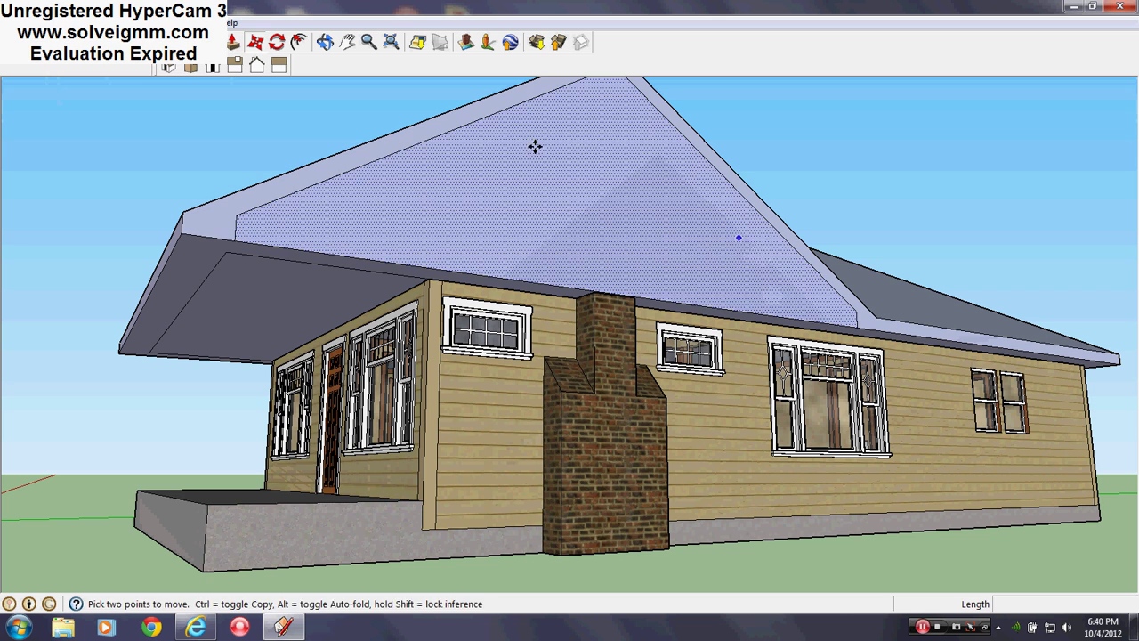
{"action": "left_click", "coordinate": [233, 42]}
{"action": "left_click", "coordinate": [565, 278]}
{"action": "left_click_drag", "start_coordinate": [510, 346], "coordinate": [503, 392]}
Step: Erase the leftover long edge on the underside of the porch overhang
{"action": "middle_click_drag", "start_coordinate": [507, 252], "coordinate": [796, 259]}
{"action": "scroll", "coordinate": [500, 273], "scroll_direction": "up", "scroll_amount": 2}
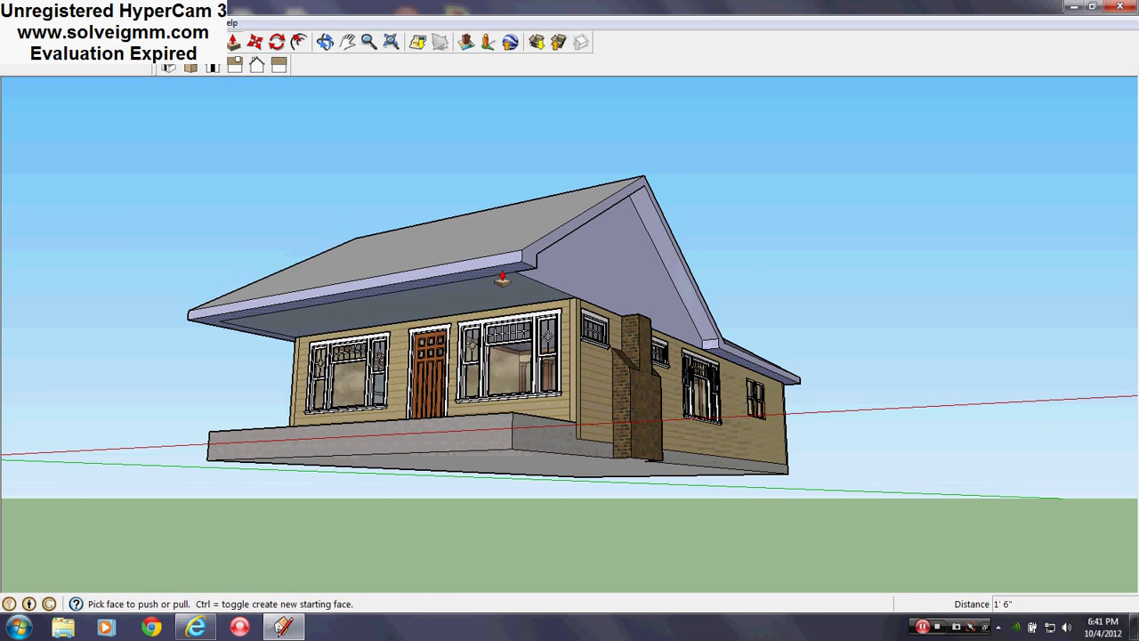
{"action": "right_click", "coordinate": [503, 275]}
{"action": "right_click", "coordinate": [477, 277]}
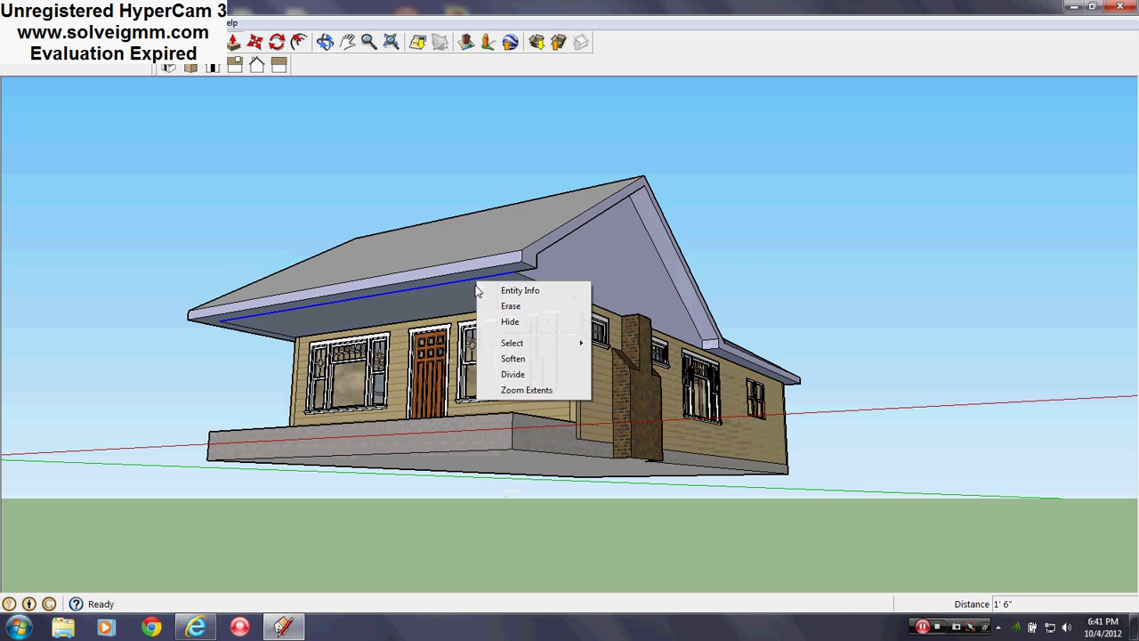
{"action": "left_click", "coordinate": [499, 305]}
Step: Paint the whole roof with Color_000 from the Colors materials
{"action": "mouse_move", "coordinate": [499, 305]}
{"action": "middle_mouse_down"}
{"action": "mouse_move", "coordinate": [556, 329]}
{"action": "mouse_move", "coordinate": [423, 432]}
{"action": "mouse_move", "coordinate": [379, 546]}
{"action": "mouse_move", "coordinate": [276, 548]}
{"action": "middle_mouse_up"}
{"action": "scroll", "coordinate": [523, 466], "scroll_direction": "up", "scroll_amount": 2}
{"action": "middle_click_drag", "start_coordinate": [363, 479], "coordinate": [699, 338]}
{"action": "scroll", "coordinate": [334, 457], "scroll_direction": "down", "scroll_amount": 5}
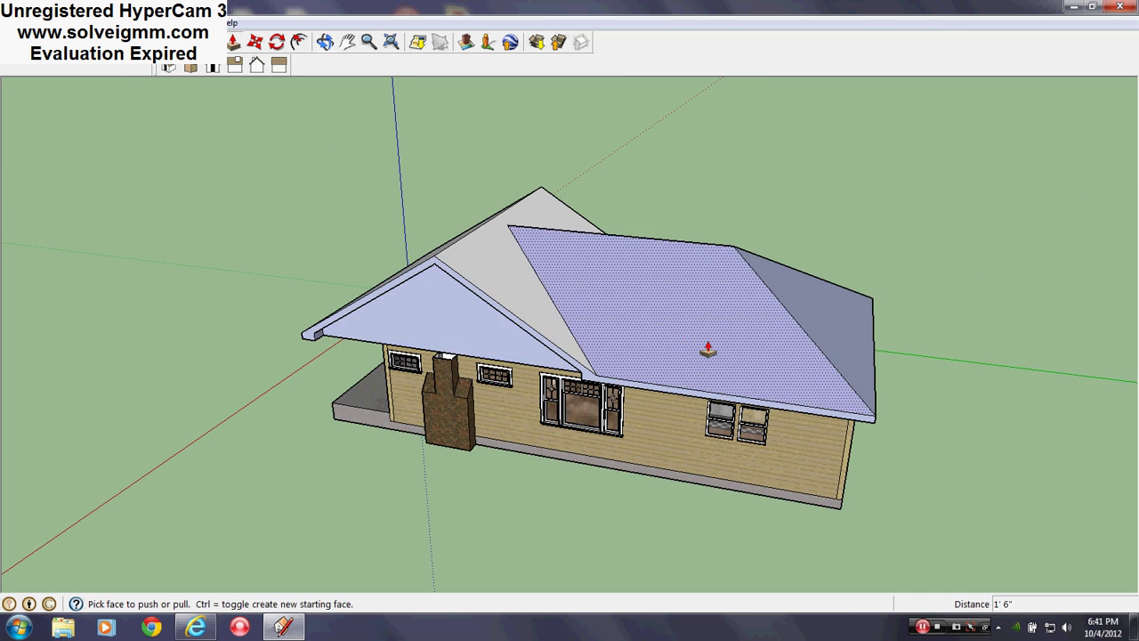
{"action": "scroll", "coordinate": [772, 478], "scroll_direction": "up", "scroll_amount": 2}
{"action": "scroll", "coordinate": [771, 478], "scroll_direction": "down", "scroll_amount": 1}
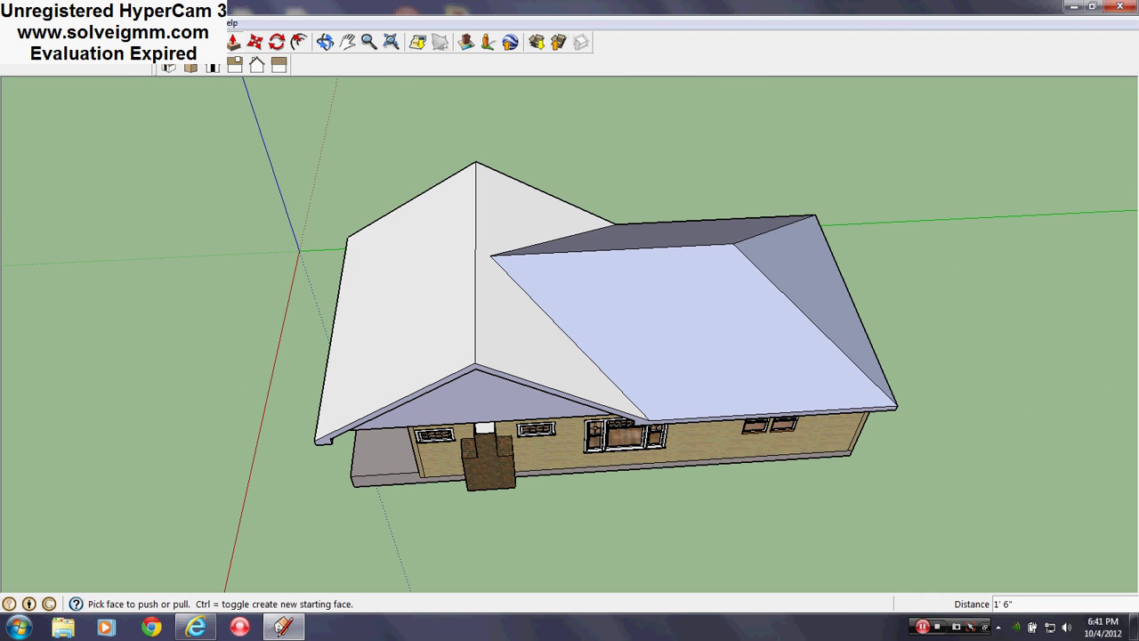
{"action": "left_click", "coordinate": [210, 42]}
{"action": "left_click", "coordinate": [203, 257]}
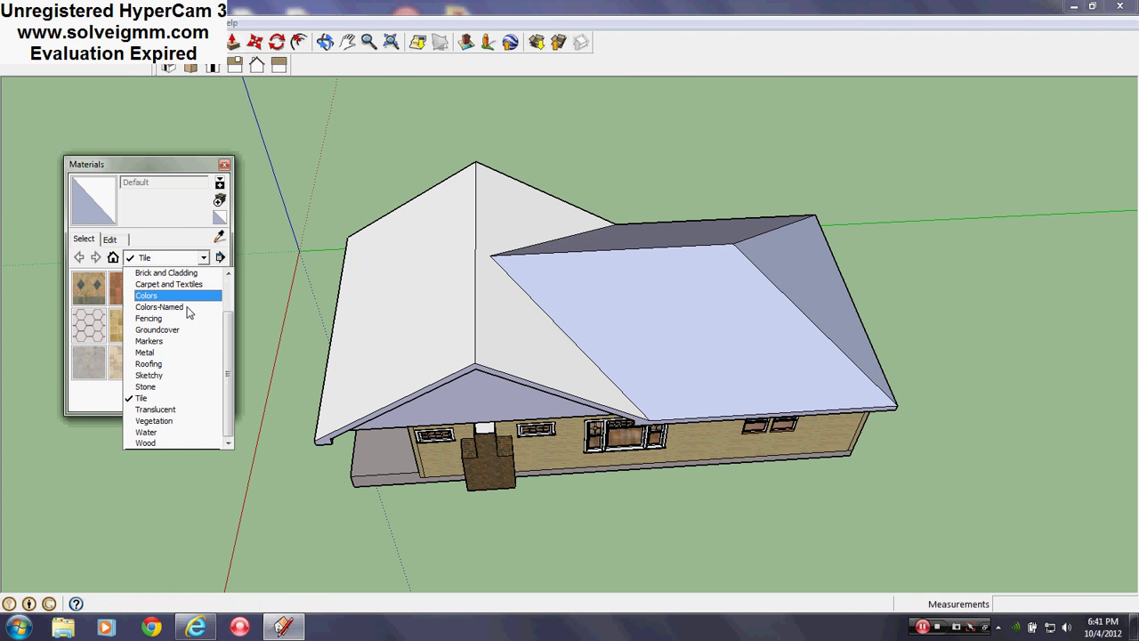
{"action": "left_click", "coordinate": [161, 296]}
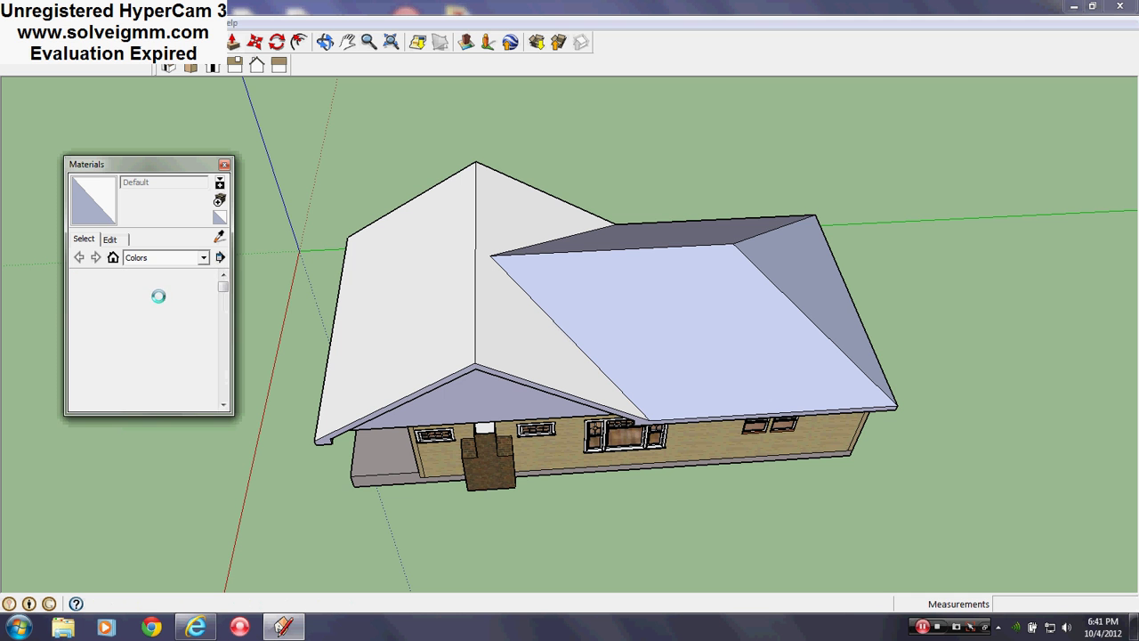
{"action": "left_click", "coordinate": [87, 292]}
{"action": "left_click", "coordinate": [625, 292]}
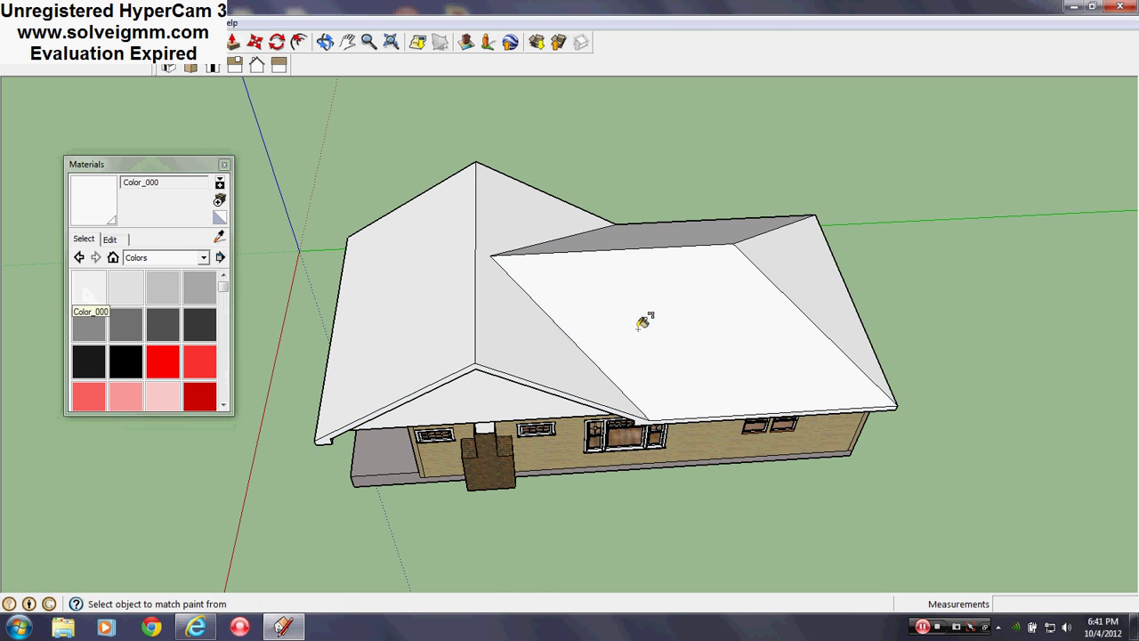
{"action": "mouse_move", "coordinate": [640, 320]}
{"action": "middle_mouse_down"}
{"action": "mouse_move", "coordinate": [747, 160]}
{"action": "mouse_move", "coordinate": [508, 338]}
{"action": "mouse_move", "coordinate": [514, 380]}
{"action": "mouse_move", "coordinate": [560, 380]}
{"action": "middle_mouse_up"}
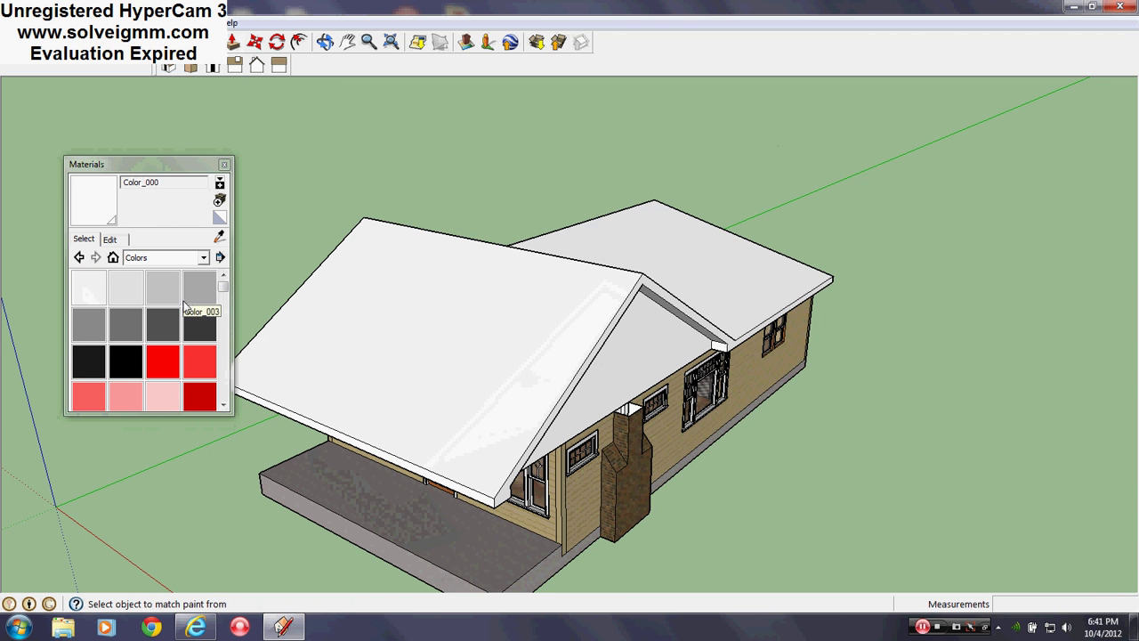
Step: Paint all the sloping roof faces, including the rear hipped end, with Roofing_Tile_Spanish from the Roofing materials
{"action": "left_click", "coordinate": [203, 258]}
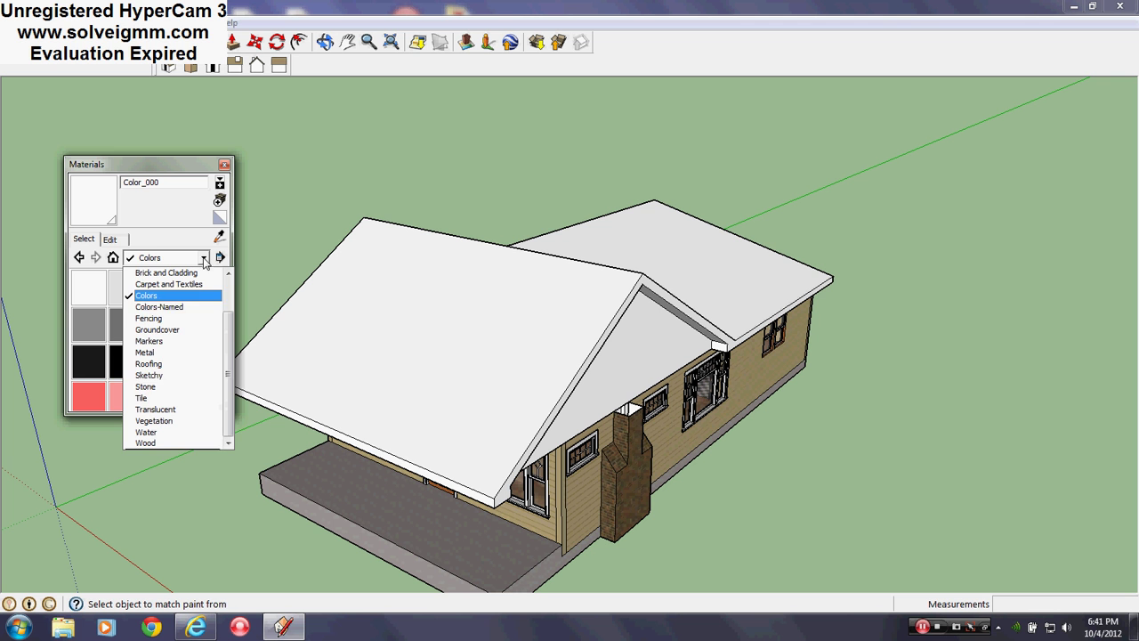
{"action": "left_click", "coordinate": [176, 370]}
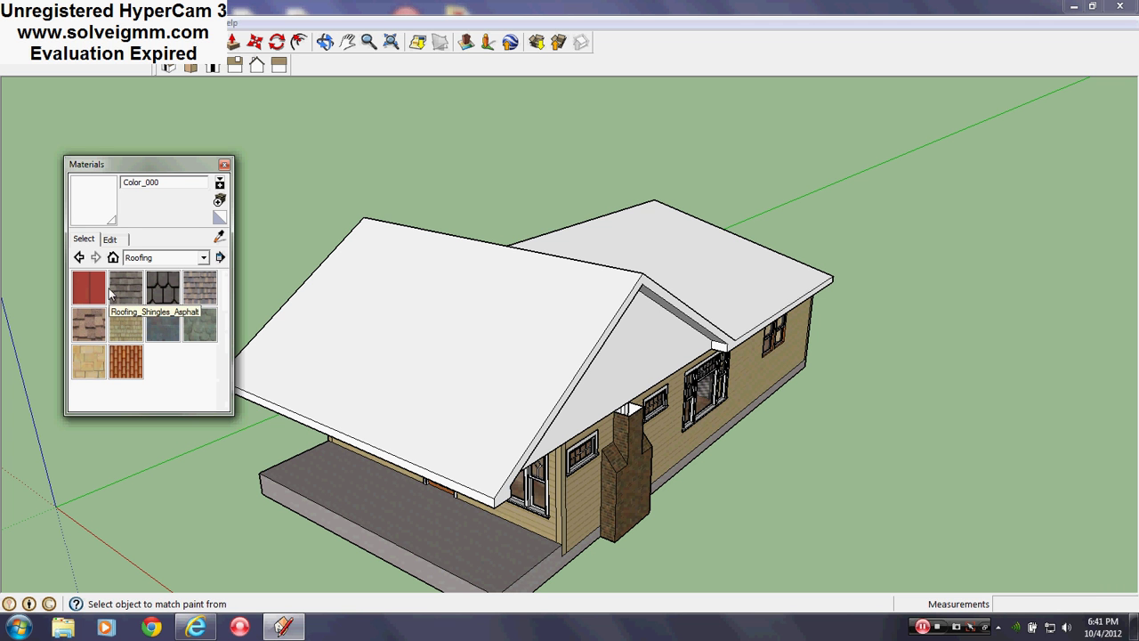
{"action": "left_click", "coordinate": [130, 361]}
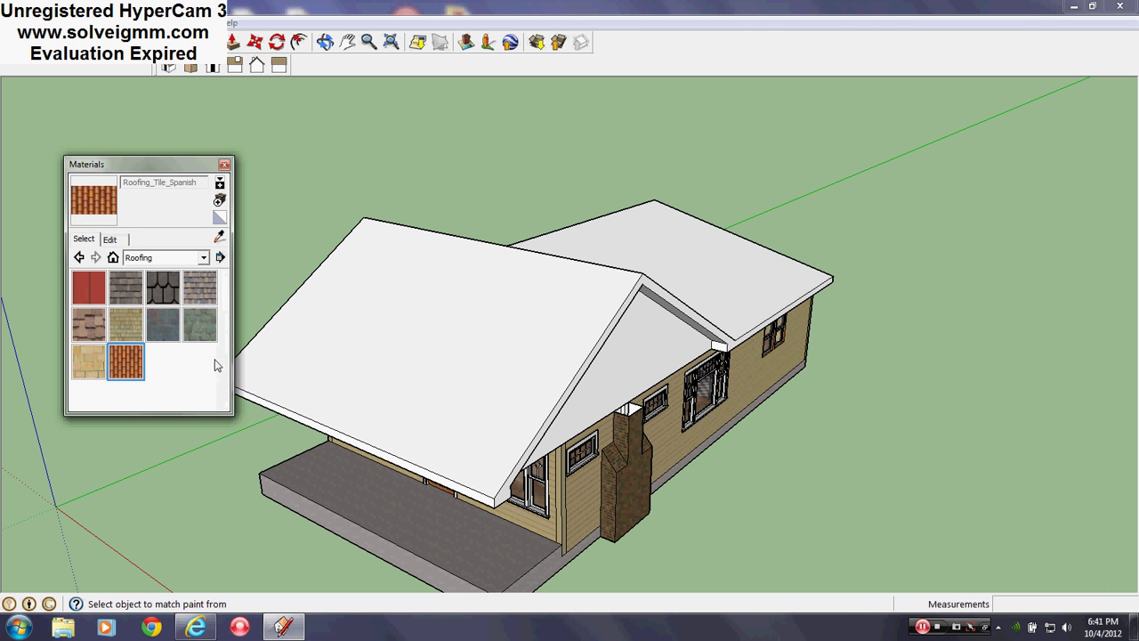
{"action": "left_click", "coordinate": [454, 325]}
{"action": "middle_click_drag", "start_coordinate": [454, 325], "coordinate": [411, 435]}
{"action": "left_click", "coordinate": [590, 360]}
{"action": "left_click", "coordinate": [667, 276]}
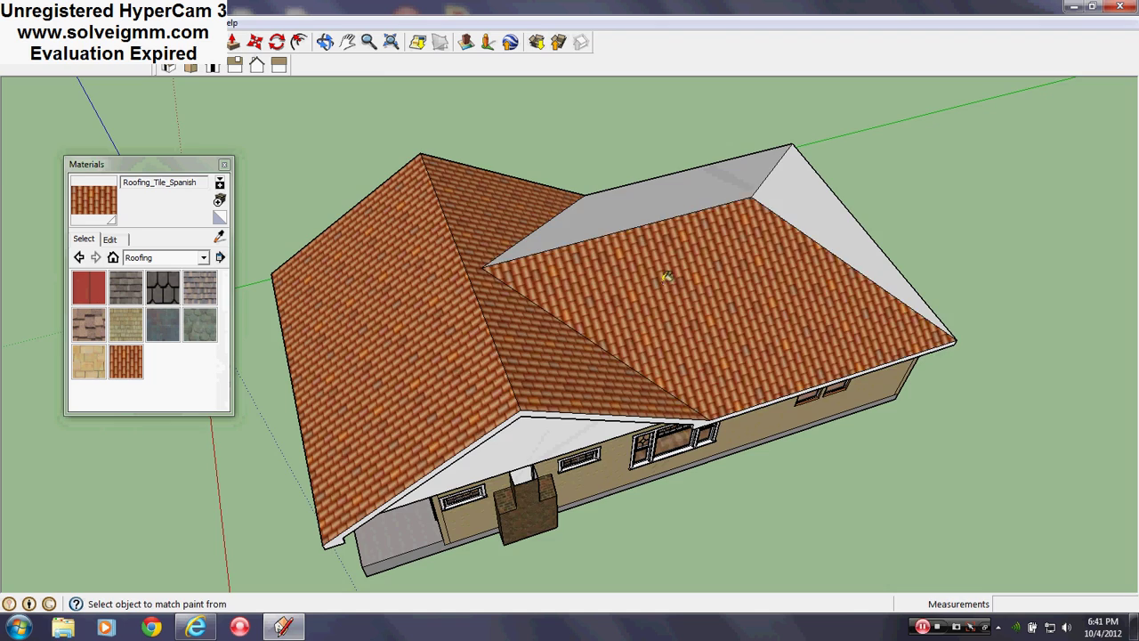
{"action": "left_click", "coordinate": [690, 200]}
{"action": "left_click", "coordinate": [783, 197]}
{"action": "mouse_move", "coordinate": [783, 197]}
{"action": "middle_mouse_down"}
{"action": "mouse_move", "coordinate": [579, 108]}
{"action": "mouse_move", "coordinate": [516, 257]}
{"action": "mouse_move", "coordinate": [525, 350]}
{"action": "mouse_move", "coordinate": [313, 328]}
{"action": "middle_mouse_up"}
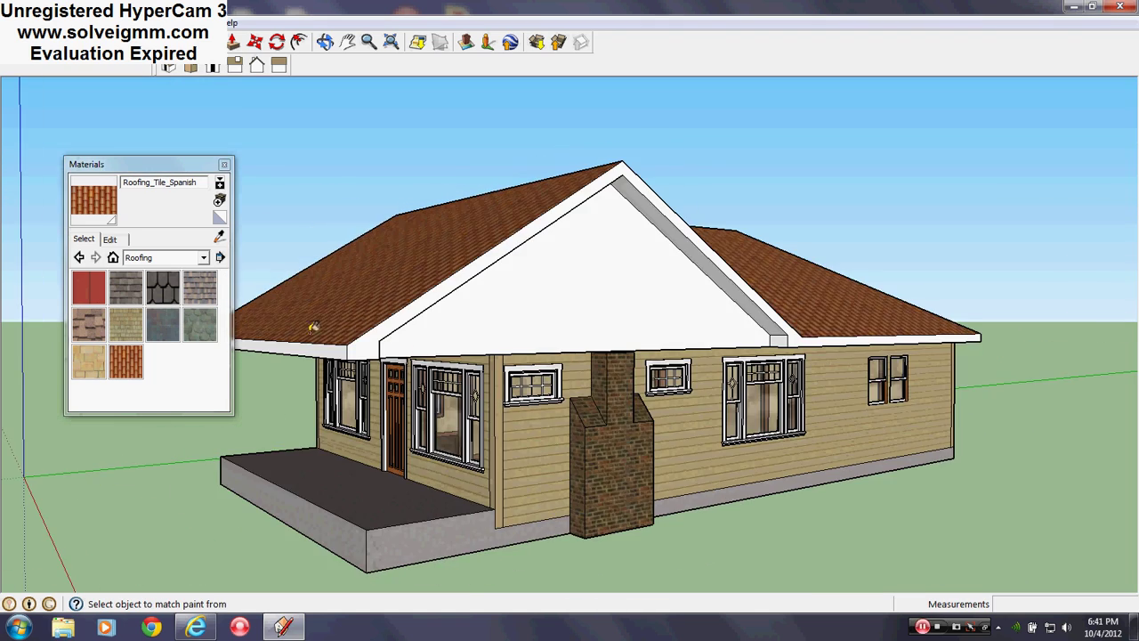
Step: Sample Color_001 from the front window's trim and paint the porch end of the chimney-side gable trim with it
{"action": "middle_click", "coordinate": [463, 381]}
{"action": "scroll", "coordinate": [463, 381], "scroll_direction": "up", "scroll_amount": 5}
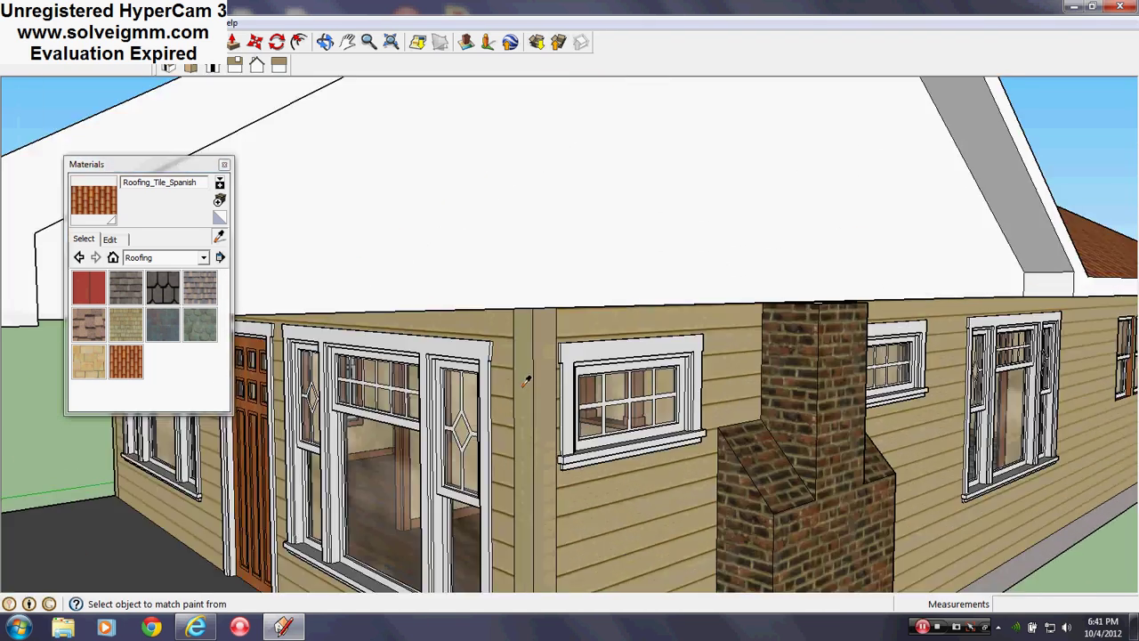
{"action": "left_click", "coordinate": [464, 348]}
{"action": "scroll", "coordinate": [571, 478], "scroll_direction": "down", "scroll_amount": 5}
{"action": "scroll", "coordinate": [367, 415], "scroll_direction": "up", "scroll_amount": 3}
{"action": "middle_click_drag", "start_coordinate": [366, 414], "coordinate": [267, 285]}
{"action": "scroll", "coordinate": [463, 452], "scroll_direction": "up", "scroll_amount": 5}
{"action": "left_click", "coordinate": [491, 436]}
{"action": "left_click", "coordinate": [524, 392]}
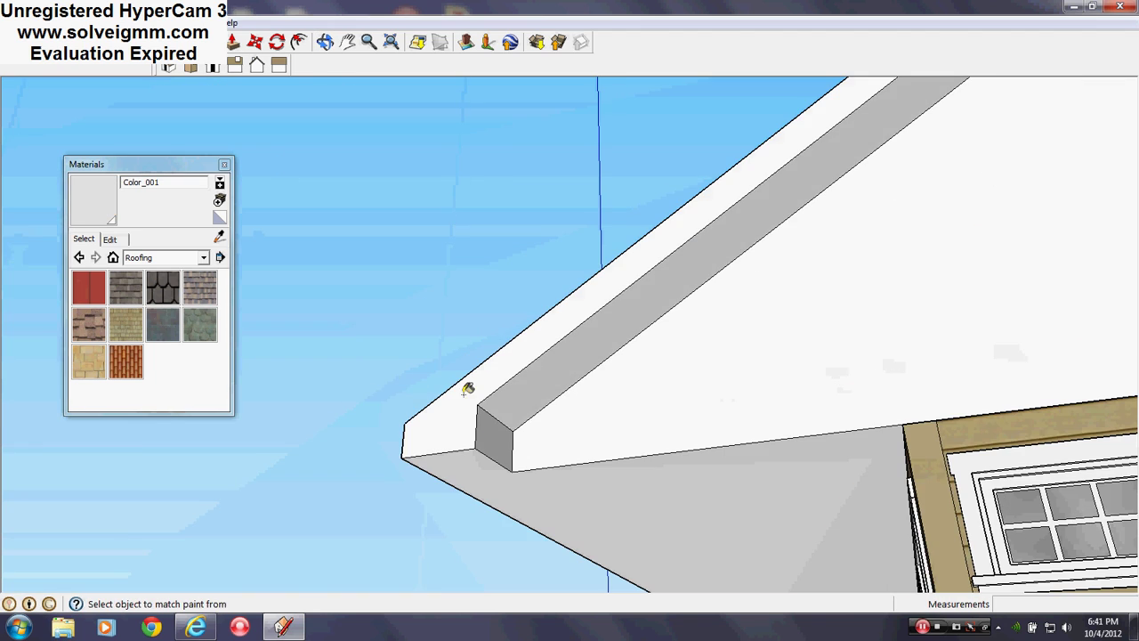
{"action": "left_click", "coordinate": [463, 392]}
{"action": "scroll", "coordinate": [463, 392], "scroll_direction": "down", "scroll_amount": 4}
{"action": "mouse_move", "coordinate": [464, 392]}
{"action": "middle_mouse_down"}
{"action": "mouse_move", "coordinate": [445, 366]}
{"action": "mouse_move", "coordinate": [484, 389]}
{"action": "middle_mouse_up"}
{"action": "left_click", "coordinate": [423, 427]}
Step: Paint the rear end of the chimney-side gable trim, its sloping underside and the adjoining eave soffit with Color_001
{"action": "scroll", "coordinate": [1037, 498], "scroll_direction": "up", "scroll_amount": 5}
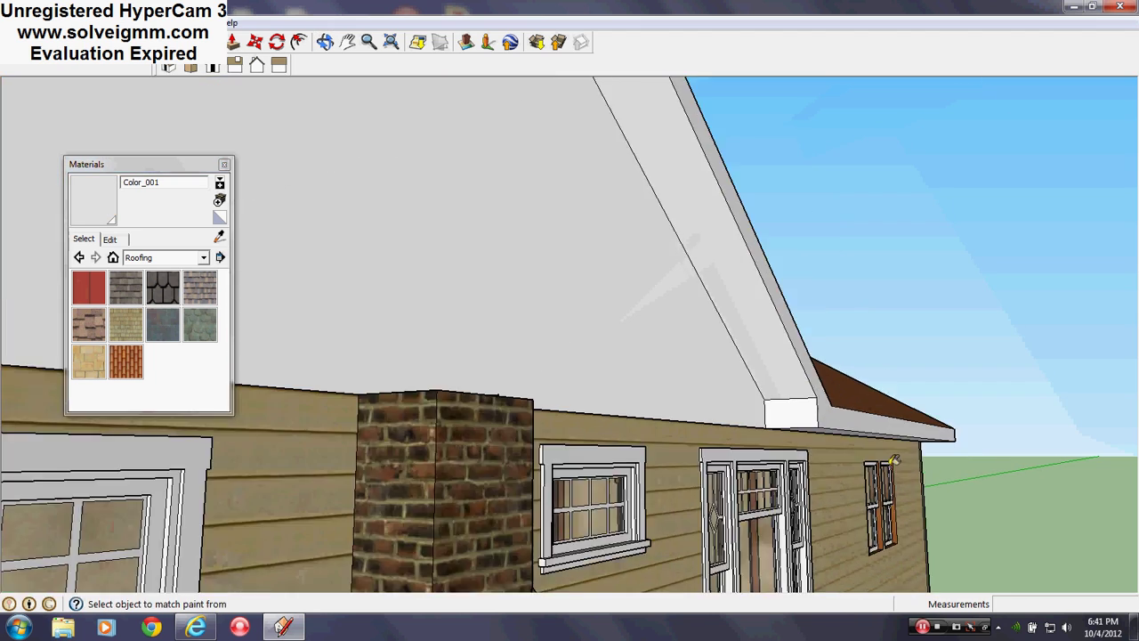
{"action": "middle_click_drag", "start_coordinate": [1036, 499], "coordinate": [697, 326]}
{"action": "scroll", "coordinate": [637, 273], "scroll_direction": "up", "scroll_amount": 3}
{"action": "left_click", "coordinate": [624, 269]}
{"action": "left_click", "coordinate": [587, 213]}
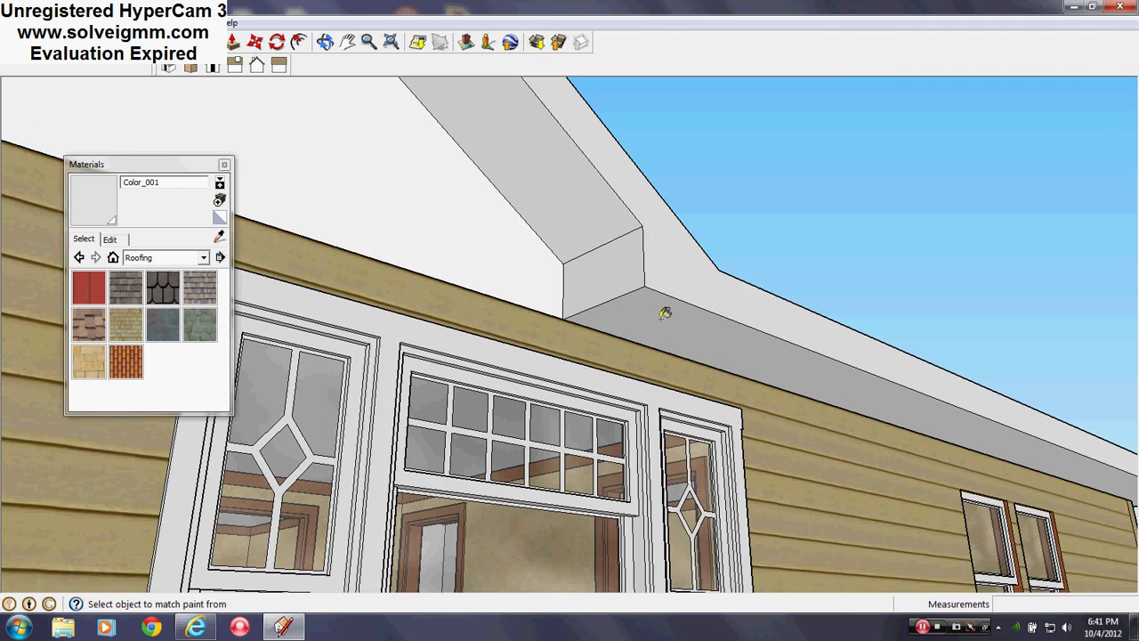
{"action": "left_click", "coordinate": [664, 311]}
Step: Paint the fascia around the rear roof and the opposite gable's face and trim with Color_001
{"action": "scroll", "coordinate": [662, 281], "scroll_direction": "down", "scroll_amount": 3}
{"action": "middle_click_drag", "start_coordinate": [662, 281], "coordinate": [264, 460]}
{"action": "scroll", "coordinate": [264, 460], "scroll_direction": "down", "scroll_amount": 4}
{"action": "scroll", "coordinate": [470, 433], "scroll_direction": "up", "scroll_amount": 3}
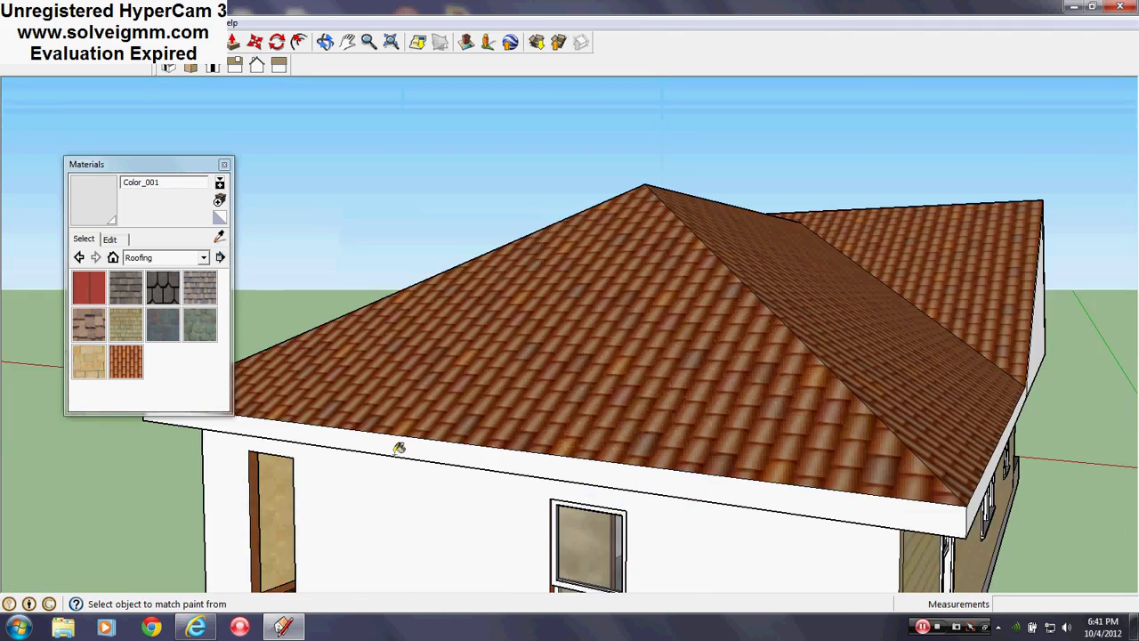
{"action": "middle_click_drag", "start_coordinate": [470, 433], "coordinate": [804, 475]}
{"action": "left_click", "coordinate": [806, 478]}
{"action": "left_click", "coordinate": [850, 478]}
{"action": "scroll", "coordinate": [517, 458], "scroll_direction": "down", "scroll_amount": 3}
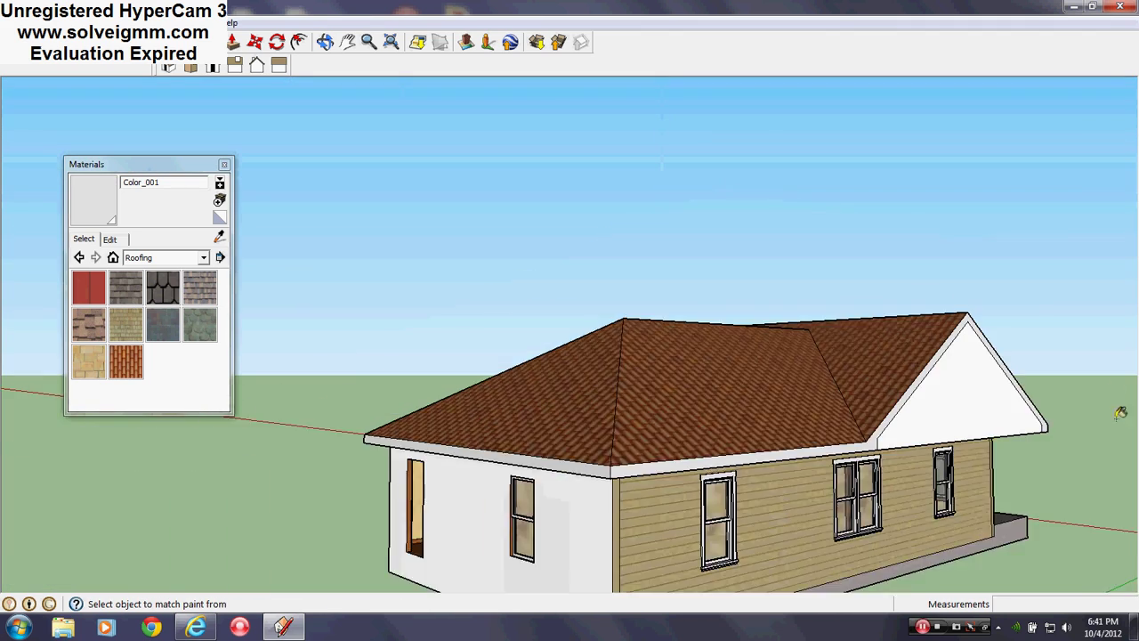
{"action": "scroll", "coordinate": [1056, 381], "scroll_direction": "up", "scroll_amount": 3}
{"action": "left_click", "coordinate": [883, 422]}
Step: Erase the stray edge under the porch overhang at the opposite gable's corner and close the materials browser
{"action": "middle_click_drag", "start_coordinate": [892, 433], "coordinate": [445, 353]}
{"action": "scroll", "coordinate": [576, 338], "scroll_direction": "up", "scroll_amount": 2}
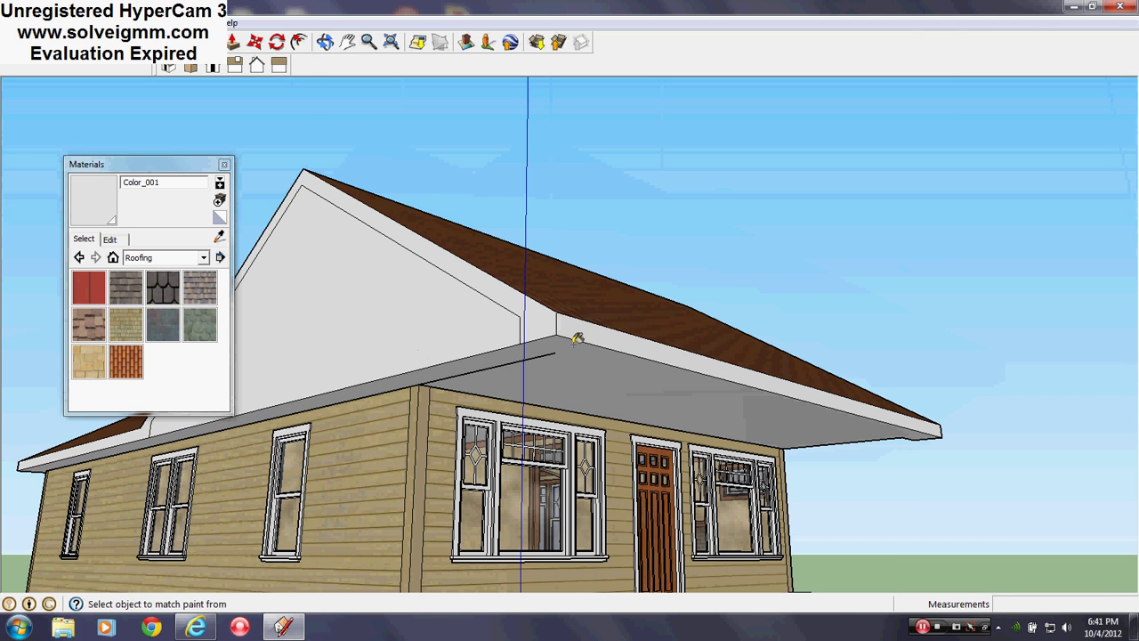
{"action": "right_click", "coordinate": [537, 354]}
{"action": "left_click", "coordinate": [575, 386]}
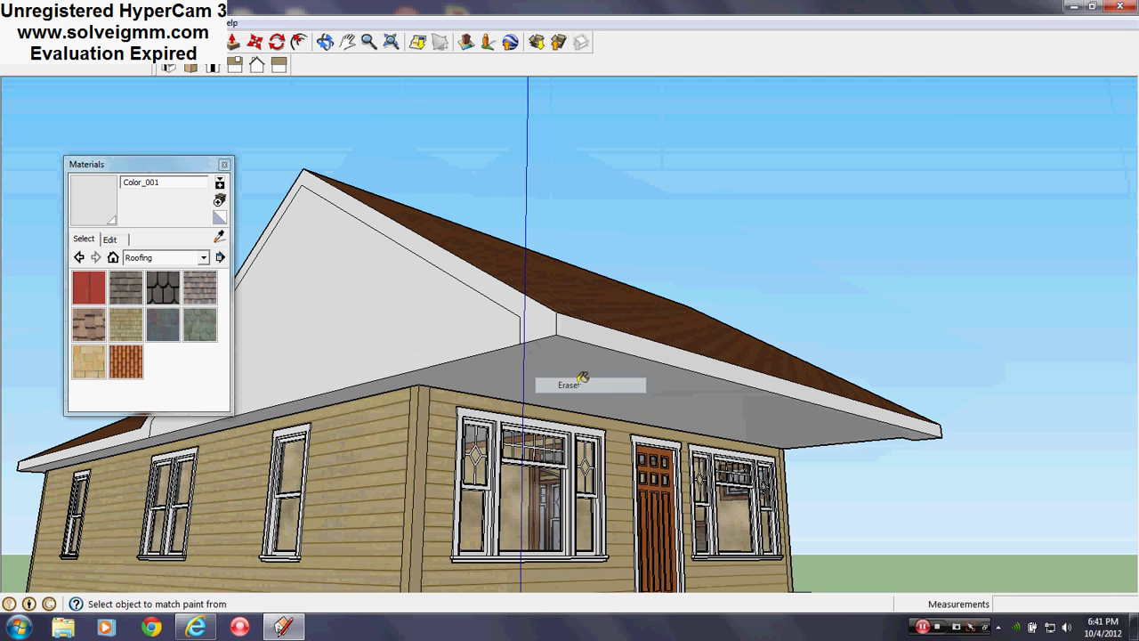
{"action": "left_click", "coordinate": [223, 166]}
Step: Push the gable face opposite the chimney side in 1'6" behind its trim band
{"action": "key", "text": "p"}
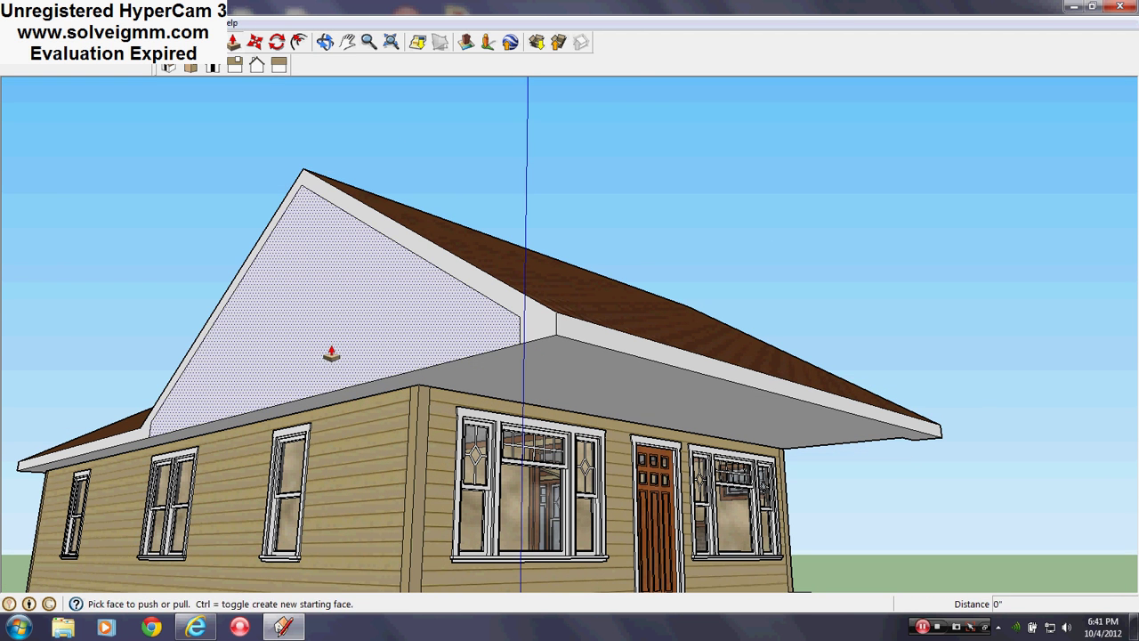
{"action": "left_click", "coordinate": [329, 353]}
{"action": "left_click", "coordinate": [349, 484]}
{"action": "mouse_move", "coordinate": [349, 485]}
{"action": "middle_mouse_down"}
{"action": "mouse_move", "coordinate": [516, 498]}
{"action": "mouse_move", "coordinate": [478, 397]}
{"action": "mouse_move", "coordinate": [542, 518]}
{"action": "mouse_move", "coordinate": [549, 452]}
{"action": "mouse_move", "coordinate": [363, 472]}
{"action": "middle_mouse_up"}
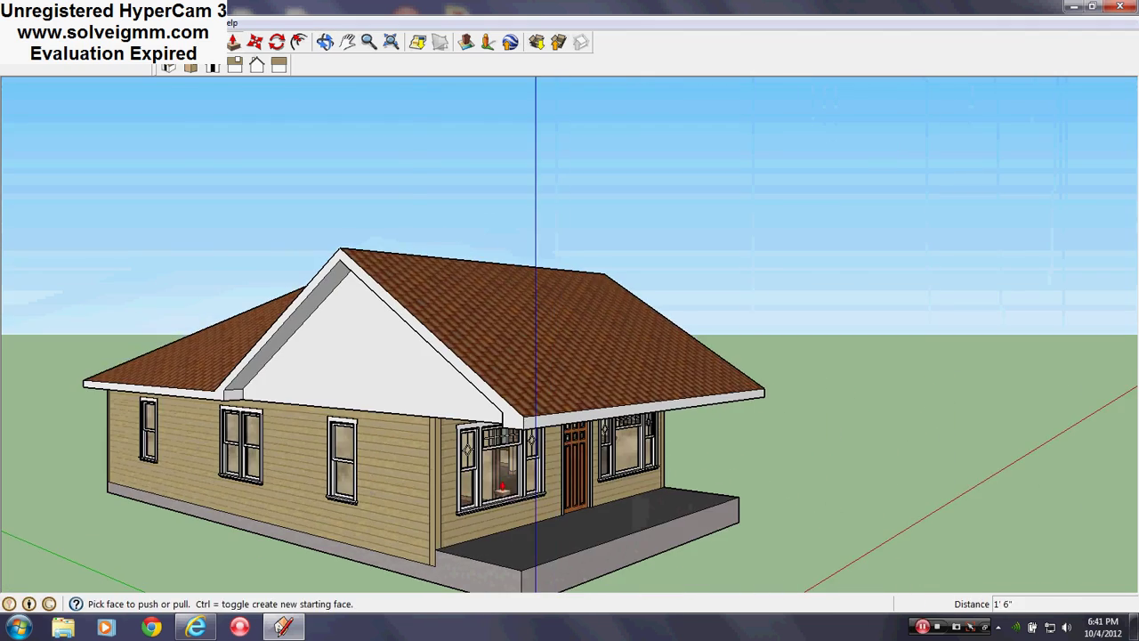
Step: Sample Cladding_Siding_Tan from the front wall, paint both recessed gable faces with it and close the materials browser
{"action": "middle_click_drag", "start_coordinate": [598, 487], "coordinate": [18, 485]}
{"action": "middle_click_drag", "start_coordinate": [768, 435], "coordinate": [580, 394]}
{"action": "scroll", "coordinate": [480, 320], "scroll_direction": "up", "scroll_amount": 3}
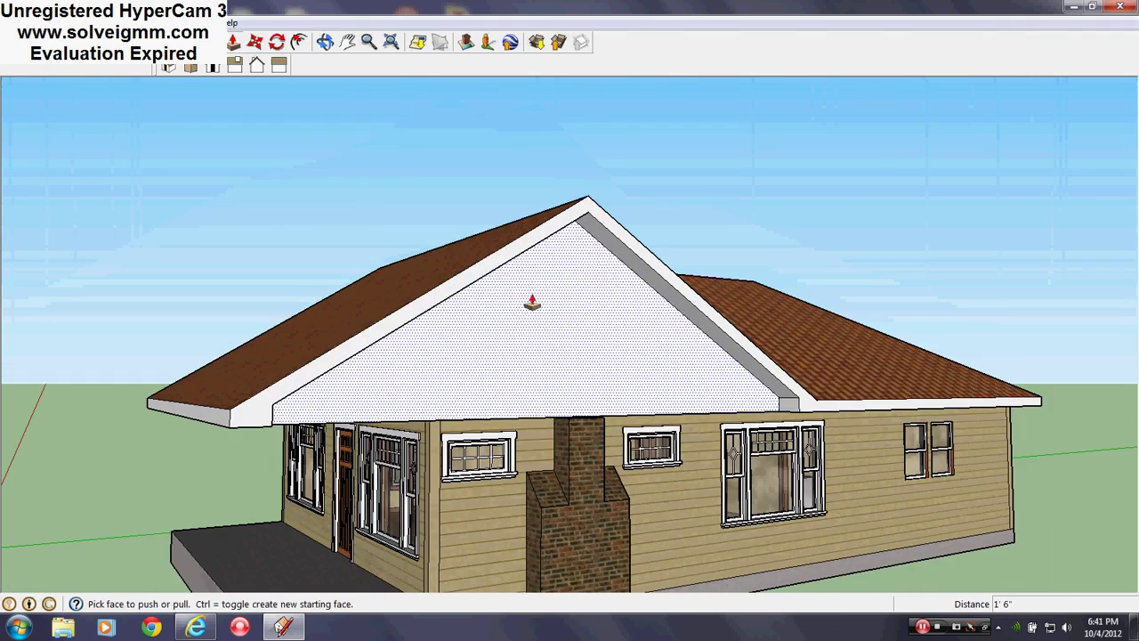
{"action": "left_click", "coordinate": [213, 65]}
{"action": "left_click", "coordinate": [204, 42]}
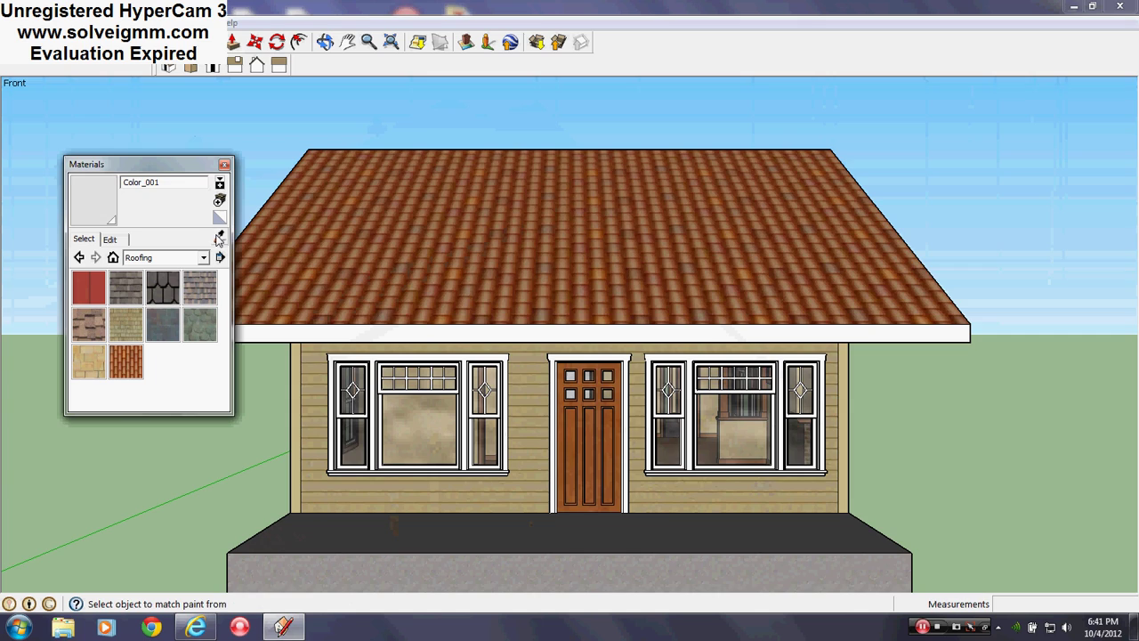
{"action": "left_click", "coordinate": [544, 476]}
{"action": "middle_click_drag", "start_coordinate": [668, 386], "coordinate": [1123, 349]}
{"action": "left_click", "coordinate": [483, 309]}
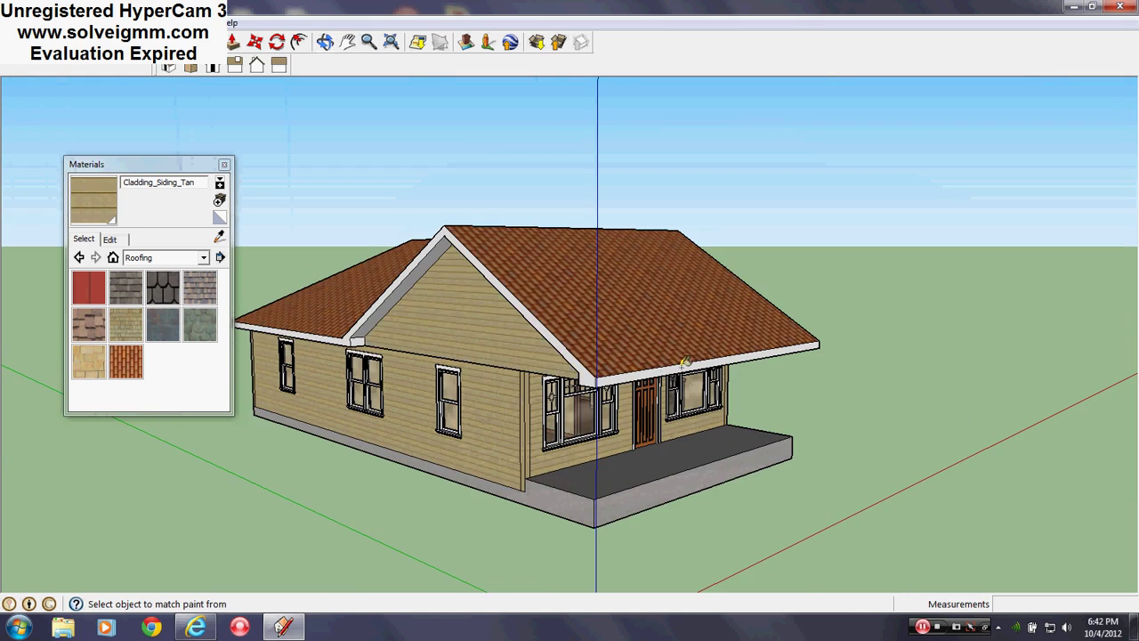
{"action": "mouse_move", "coordinate": [762, 347]}
{"action": "middle_mouse_down"}
{"action": "mouse_move", "coordinate": [160, 418]}
{"action": "mouse_move", "coordinate": [620, 347]}
{"action": "mouse_move", "coordinate": [305, 230]}
{"action": "middle_mouse_up"}
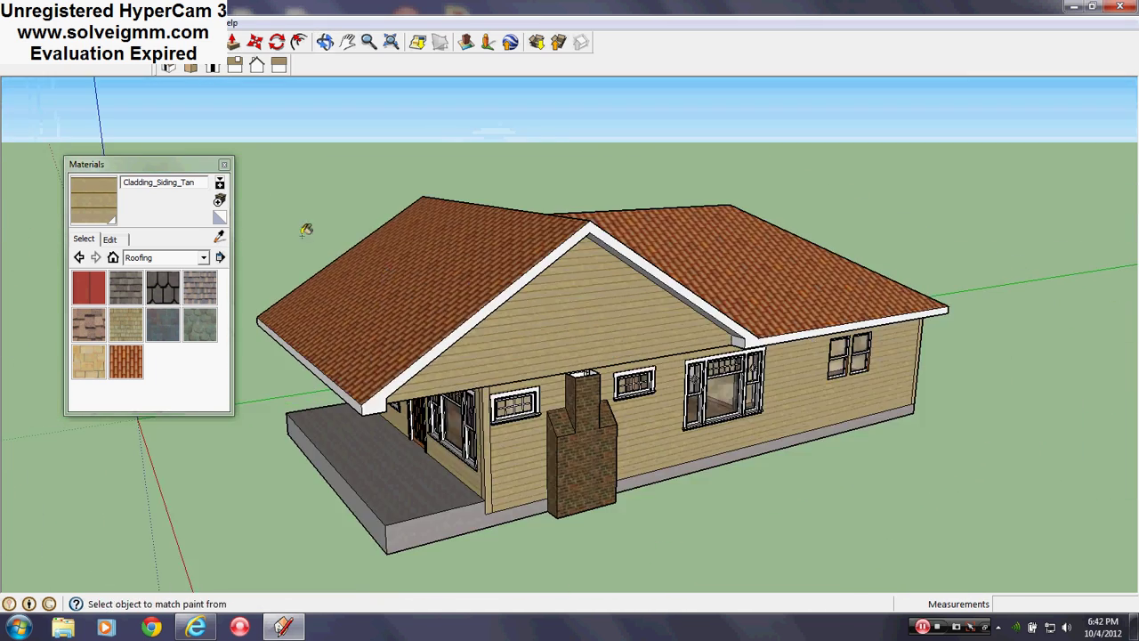
{"action": "left_click", "coordinate": [225, 164]}
Step: Draw two vertical lines up the recessed gable siding from the chimney stack's back corners to the gable's sloping underside
{"action": "left_click", "coordinate": [44, 41]}
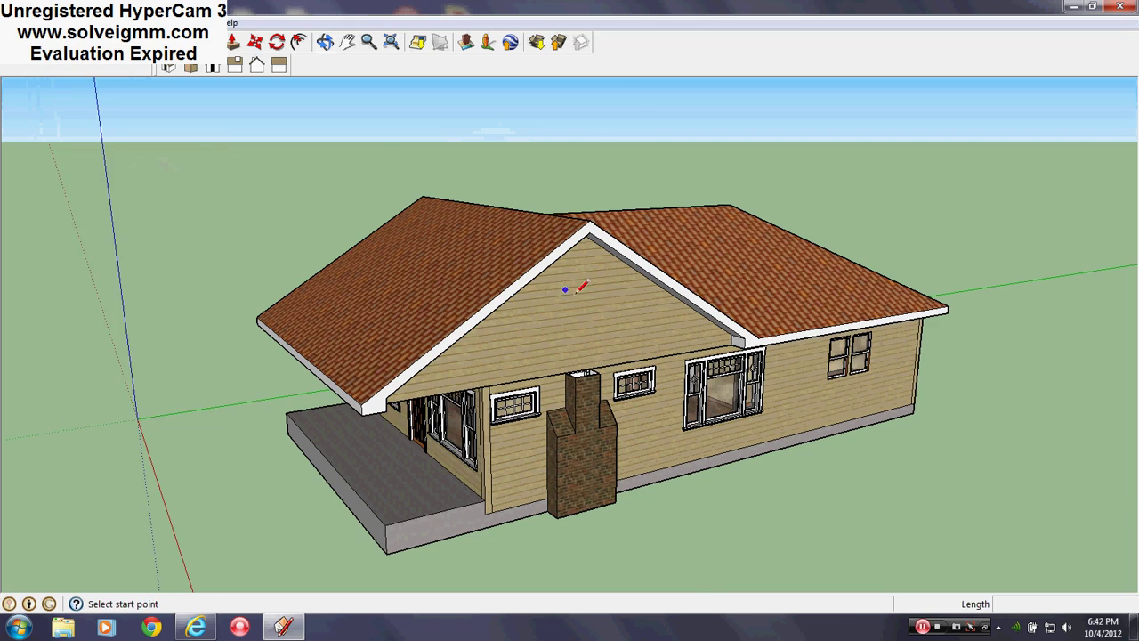
{"action": "scroll", "coordinate": [573, 293], "scroll_direction": "up", "scroll_amount": 4}
{"action": "mouse_move", "coordinate": [573, 293]}
{"action": "middle_mouse_down"}
{"action": "mouse_move", "coordinate": [567, 181]}
{"action": "mouse_move", "coordinate": [564, 302]}
{"action": "middle_mouse_up"}
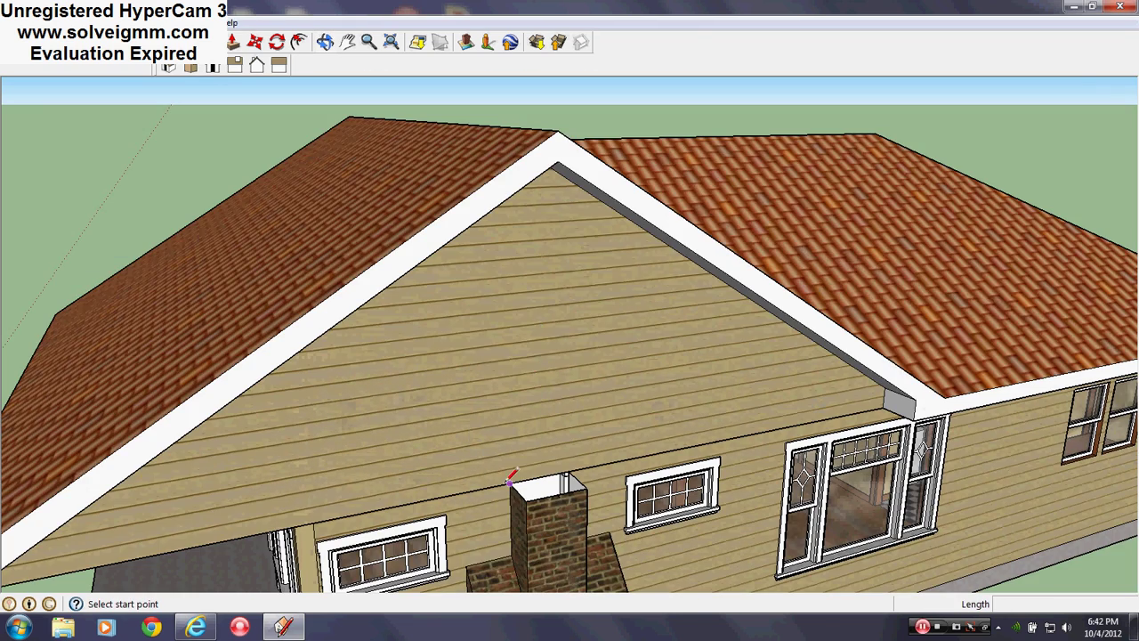
{"action": "scroll", "coordinate": [516, 472], "scroll_direction": "up", "scroll_amount": 3}
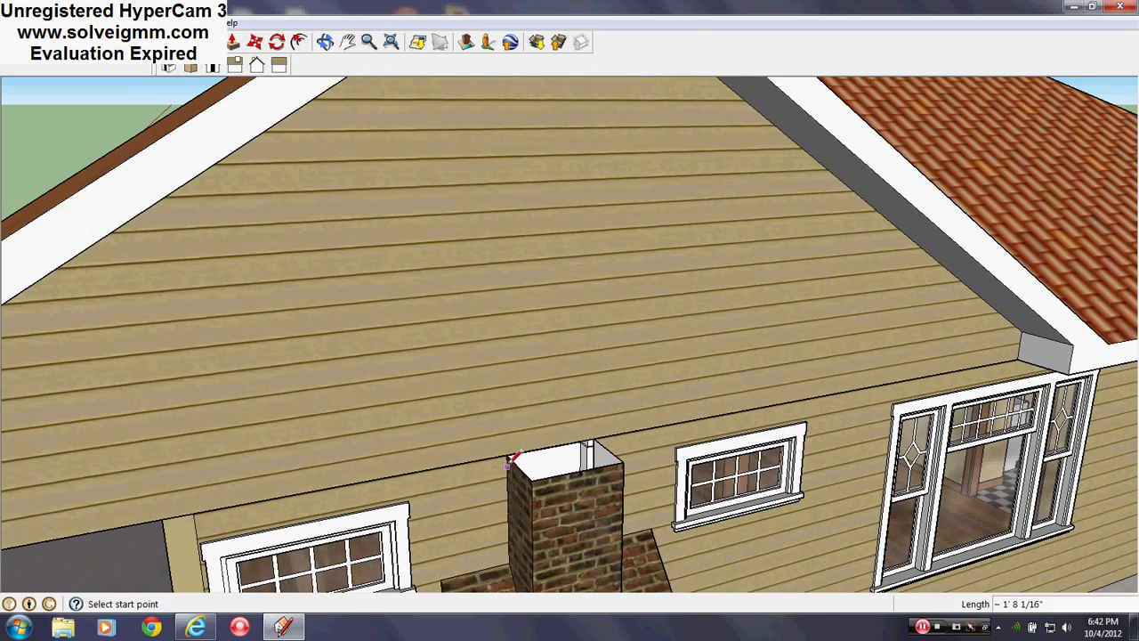
{"action": "scroll", "coordinate": [498, 521], "scroll_direction": "down", "scroll_amount": 2}
{"action": "middle_click_drag", "start_coordinate": [497, 521], "coordinate": [503, 376]}
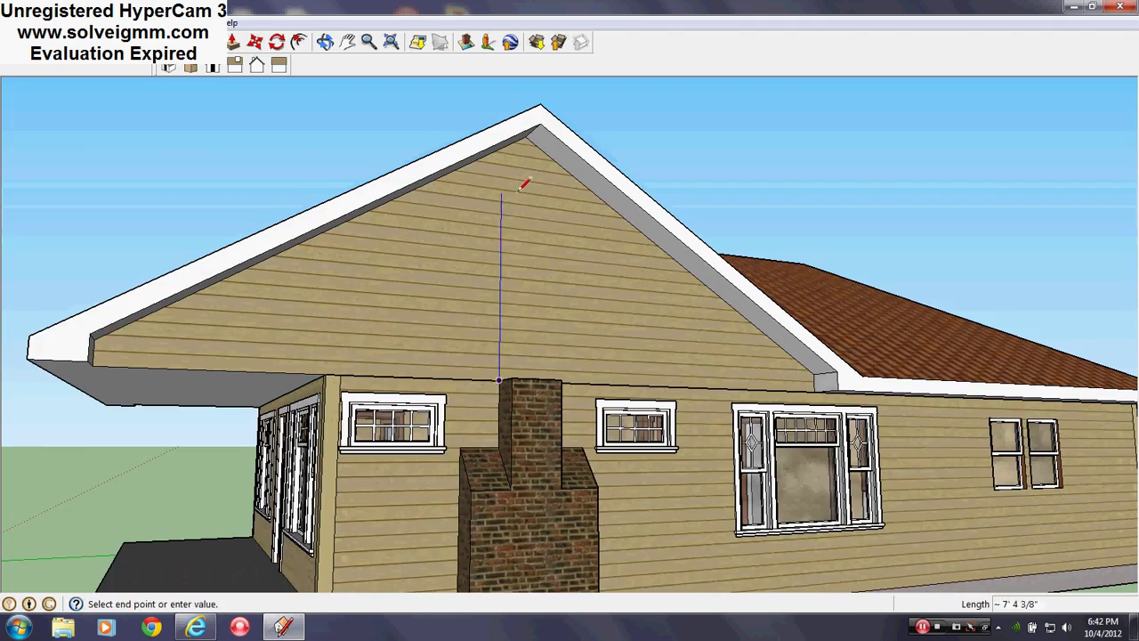
{"action": "middle_click_drag", "start_coordinate": [521, 186], "coordinate": [460, 270]}
{"action": "left_click", "coordinate": [480, 114]}
{"action": "scroll", "coordinate": [481, 114], "scroll_direction": "down", "scroll_amount": 3}
{"action": "scroll", "coordinate": [460, 269], "scroll_direction": "up", "scroll_amount": 2}
{"action": "left_click", "coordinate": [416, 314]}
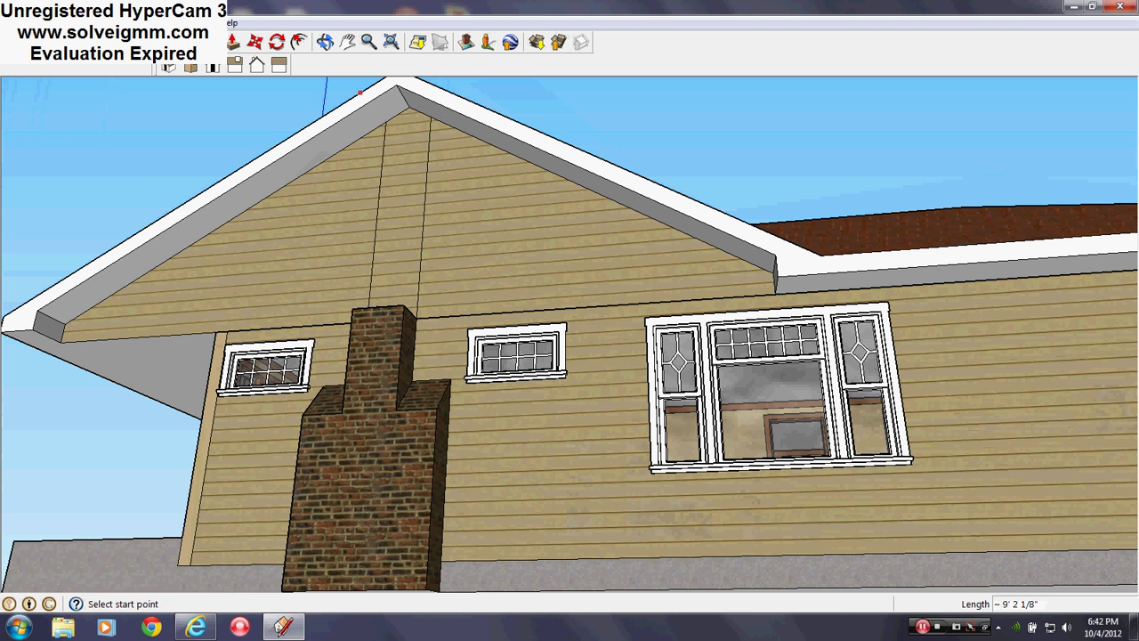
Step: Sample Brick_Rough_Dark from the chimney, paint the strip above the stack with it and close the materials browser
{"action": "left_click", "coordinate": [211, 42]}
{"action": "left_click", "coordinate": [381, 436], "text": "alt"}
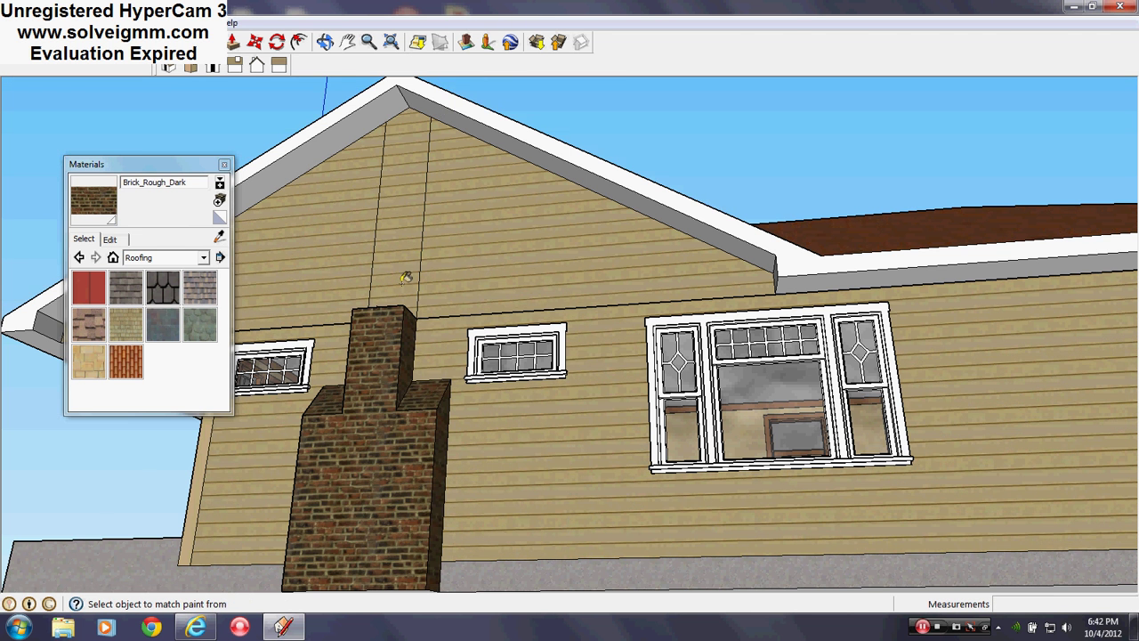
{"action": "left_click", "coordinate": [406, 278]}
{"action": "scroll", "coordinate": [369, 226], "scroll_direction": "up", "scroll_amount": 2}
{"action": "left_click", "coordinate": [224, 164]}
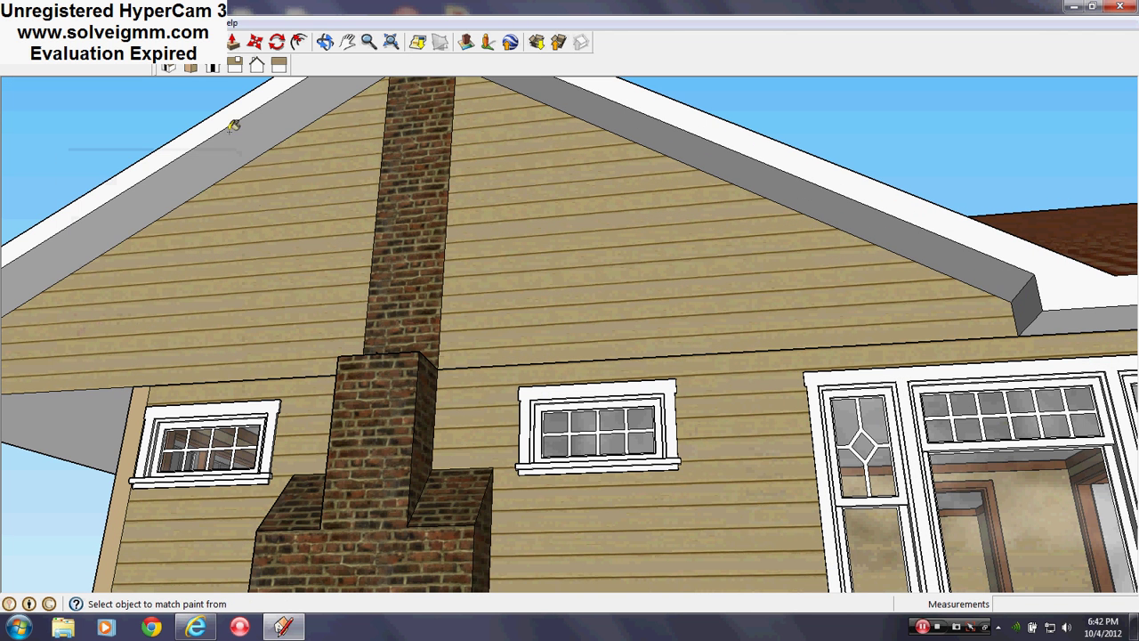
Step: Pull the brick strip on the gable out 1'4" so it lines up with the front of the chimney stack
{"action": "left_click", "coordinate": [233, 41]}
{"action": "left_click", "coordinate": [424, 333]}
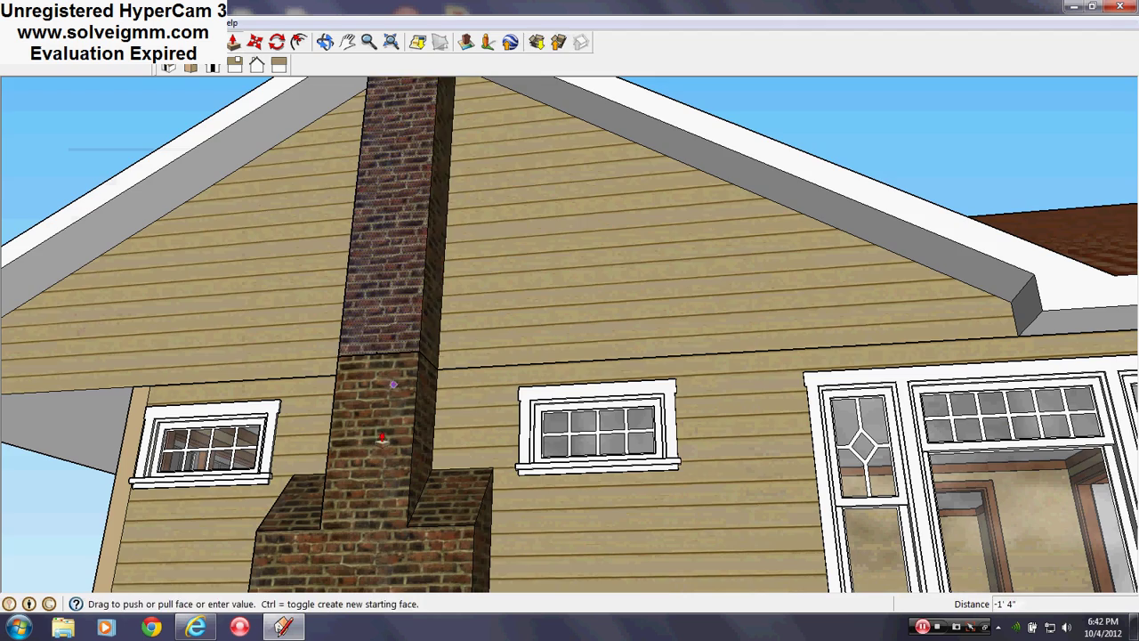
{"action": "left_click", "coordinate": [389, 343]}
Step: Draw a rectangular chimney face rising above the gable's peak, aligned with the two front edges of the brick stack
{"action": "middle_click_drag", "start_coordinate": [388, 343], "coordinate": [599, 528]}
{"action": "scroll", "coordinate": [599, 528], "scroll_direction": "down", "scroll_amount": 2}
{"action": "scroll", "coordinate": [532, 508], "scroll_direction": "down", "scroll_amount": 2}
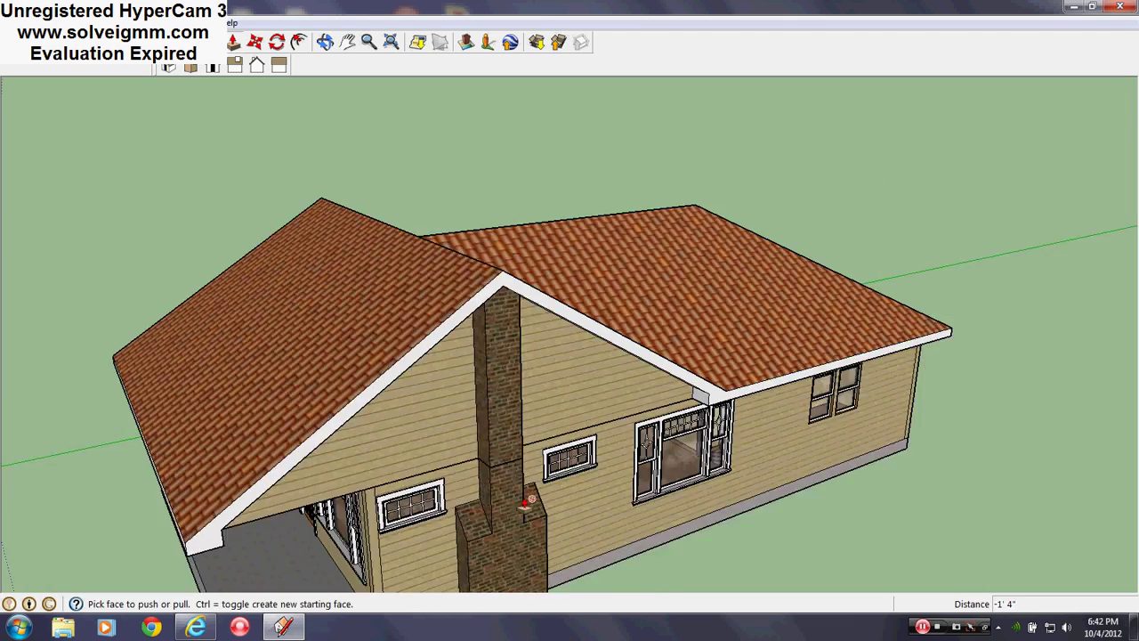
{"action": "middle_click_drag", "start_coordinate": [529, 501], "coordinate": [507, 189]}
{"action": "key", "text": "l"}
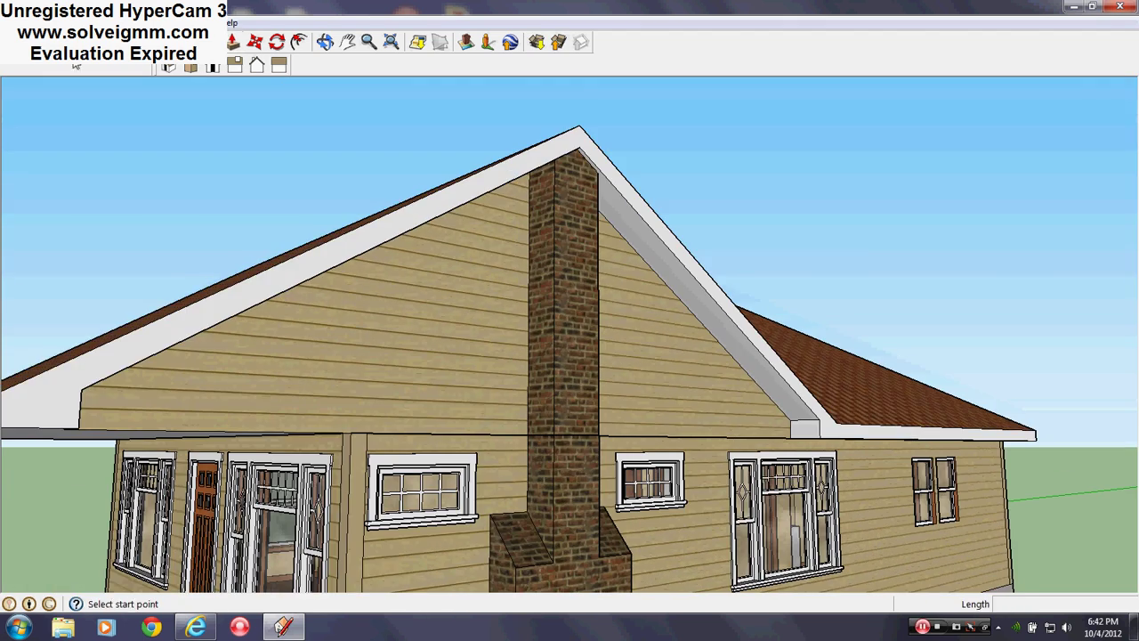
{"action": "middle_click_drag", "start_coordinate": [476, 271], "coordinate": [477, 392]}
{"action": "scroll", "coordinate": [552, 213], "scroll_direction": "up", "scroll_amount": 2}
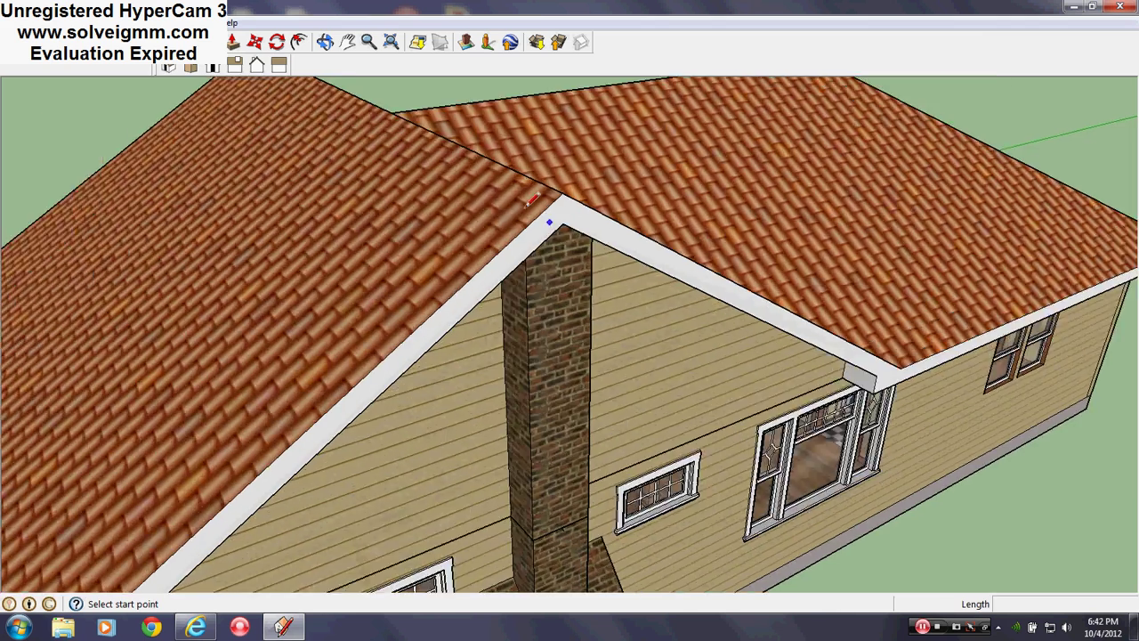
{"action": "middle_click_drag", "start_coordinate": [549, 228], "coordinate": [498, 178]}
{"action": "scroll", "coordinate": [491, 147], "scroll_direction": "up", "scroll_amount": 2}
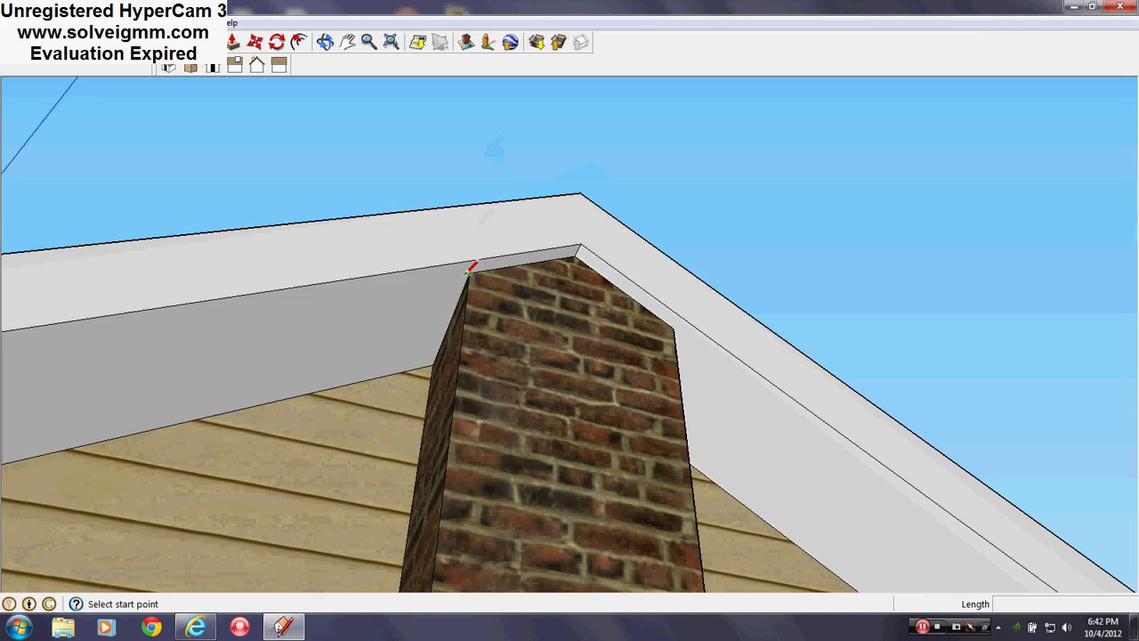
{"action": "middle_click_drag", "start_coordinate": [471, 241], "coordinate": [525, 543]}
{"action": "scroll", "coordinate": [525, 543], "scroll_direction": "down", "scroll_amount": 2}
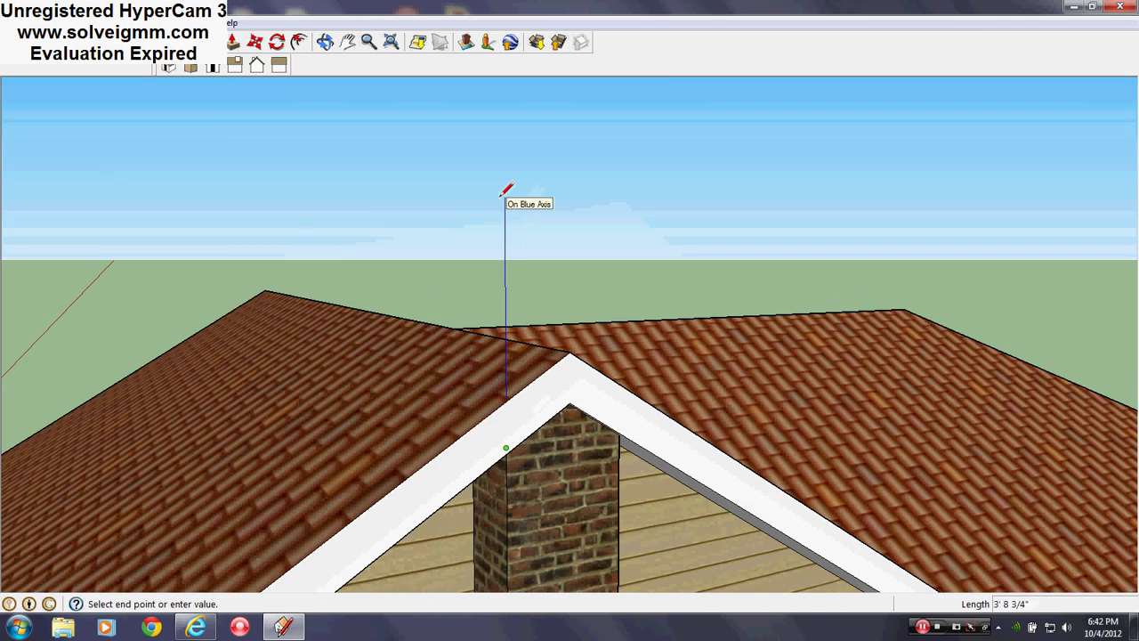
{"action": "middle_click_drag", "start_coordinate": [590, 374], "coordinate": [591, 415]}
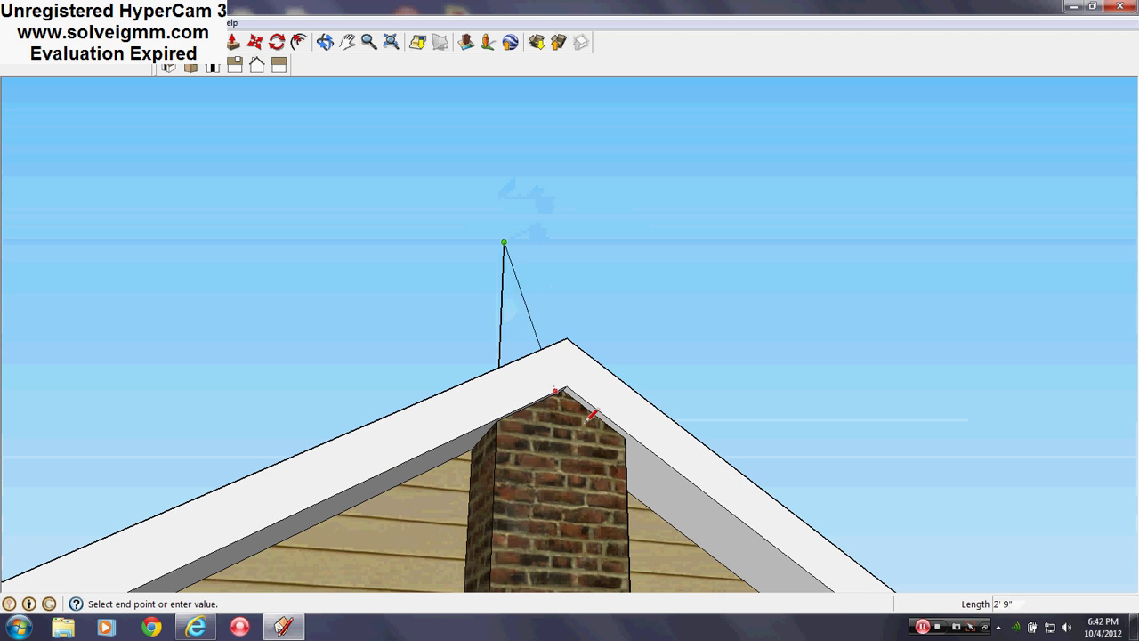
{"action": "left_click", "coordinate": [619, 264]}
{"action": "left_click", "coordinate": [624, 442]}
{"action": "middle_click_drag", "start_coordinate": [630, 427], "coordinate": [574, 566]}
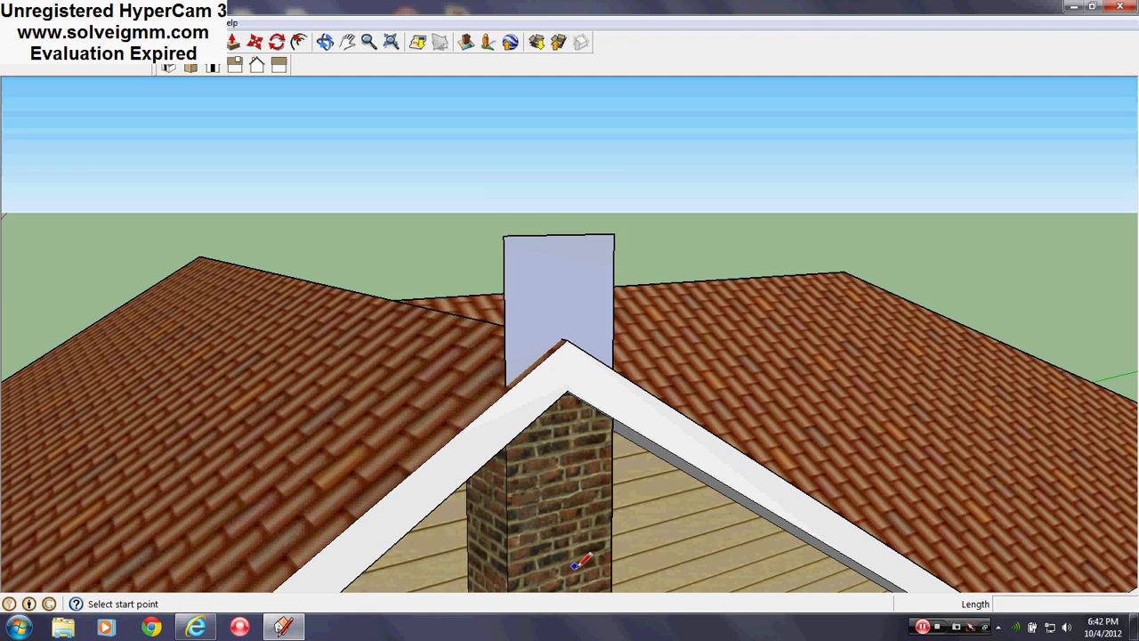
Step: Intersect the new chimney face above the gable with the model
{"action": "right_click", "coordinate": [538, 317]}
{"action": "mouse_move", "coordinate": [663, 404]}
{"action": "left_click", "coordinate": [742, 407]}
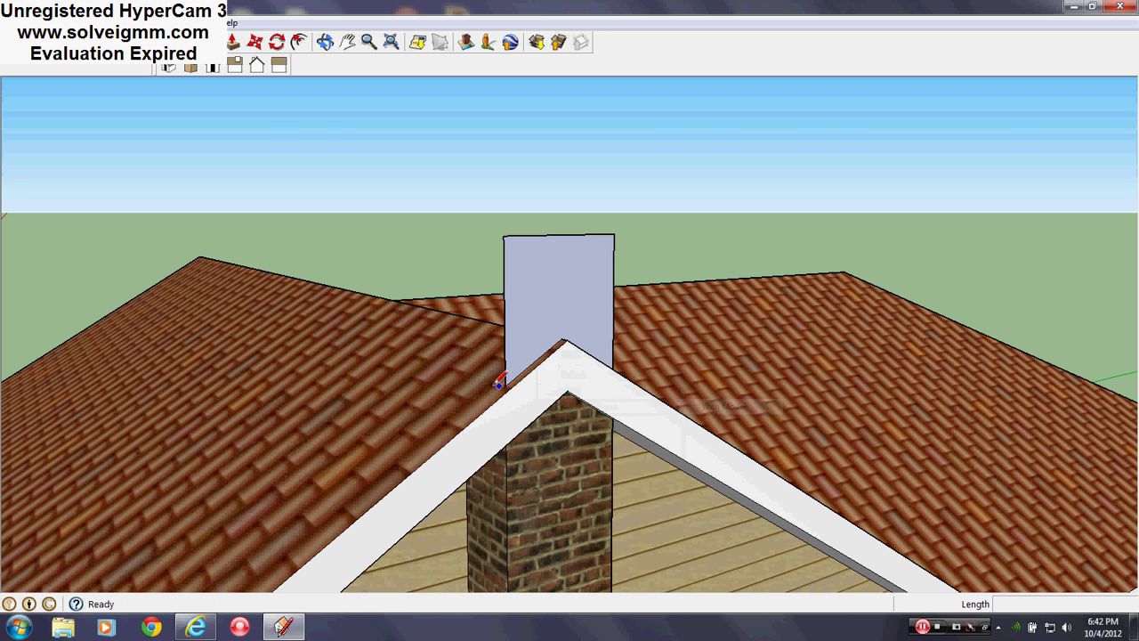
Step: Erase the leftover vertical edges of the new chimney face below the roof, working from inside the attic
{"action": "middle_click_drag", "start_coordinate": [742, 406], "coordinate": [587, 460]}
{"action": "key", "text": "l"}
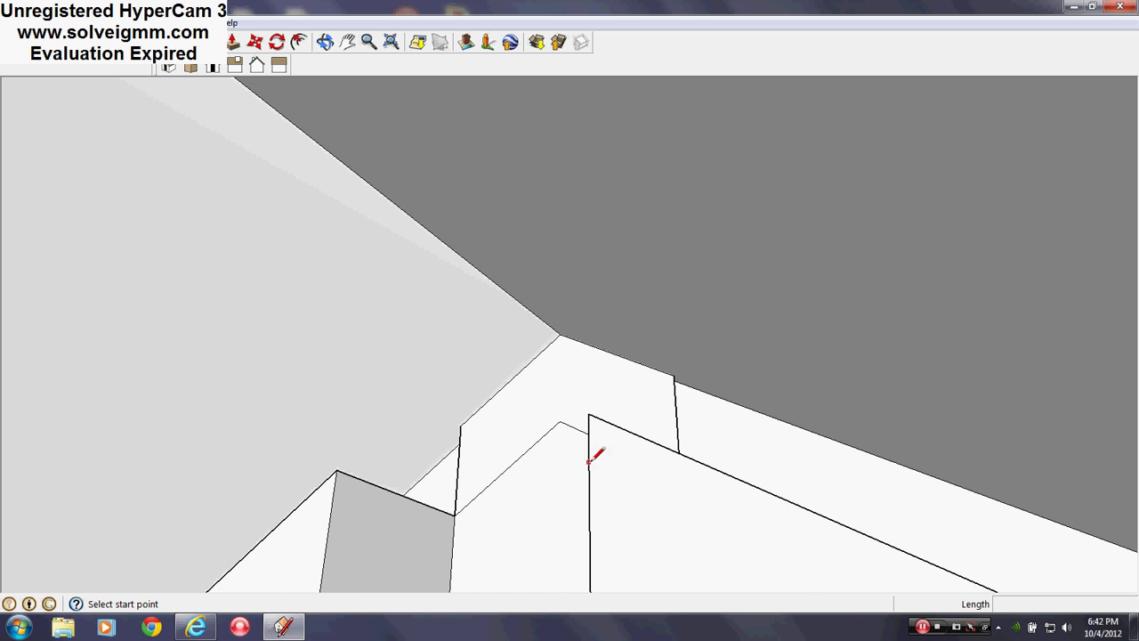
{"action": "right_click", "coordinate": [676, 384]}
{"action": "left_click", "coordinate": [699, 425]}
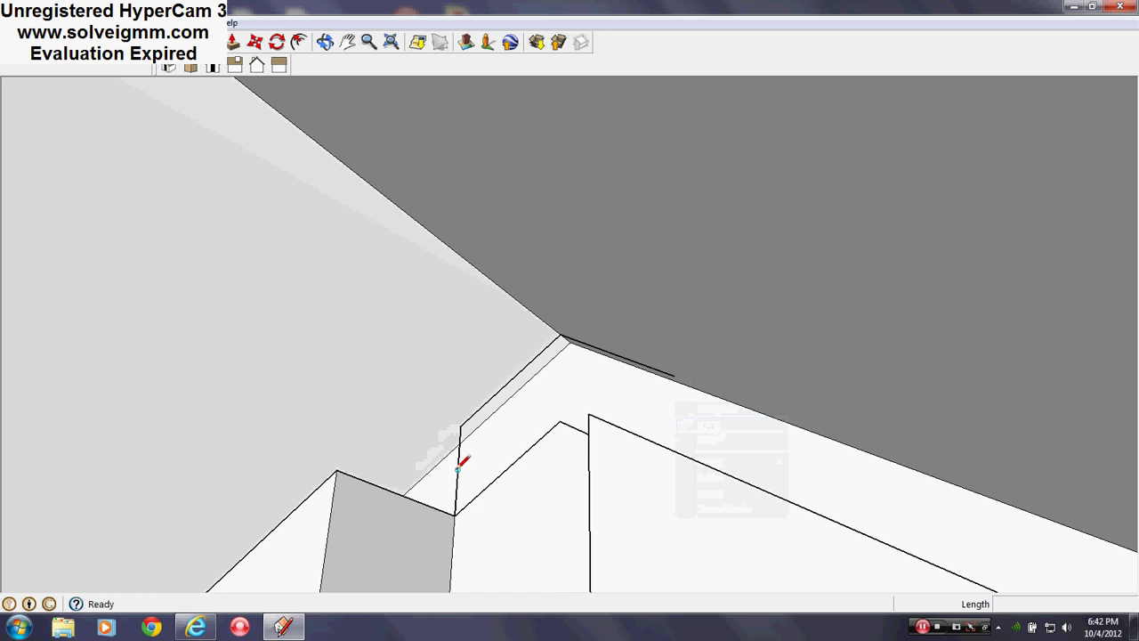
{"action": "right_click", "coordinate": [457, 469]}
{"action": "right_click", "coordinate": [462, 480]}
{"action": "left_click", "coordinate": [485, 503]}
Step: Paint the rear side of the chimney face above the ridge with Brick_Rough_Dark
{"action": "mouse_move", "coordinate": [485, 504]}
{"action": "middle_mouse_down"}
{"action": "mouse_move", "coordinate": [377, 618]}
{"action": "mouse_move", "coordinate": [679, 419]}
{"action": "mouse_move", "coordinate": [728, 215]}
{"action": "middle_mouse_up"}
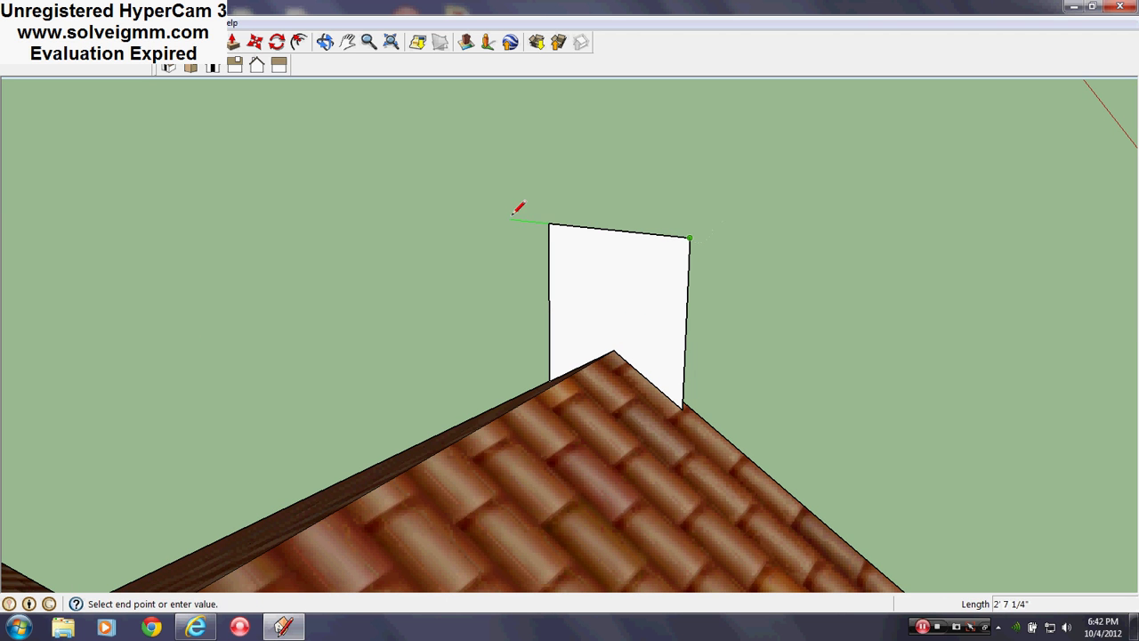
{"action": "key", "text": "p"}
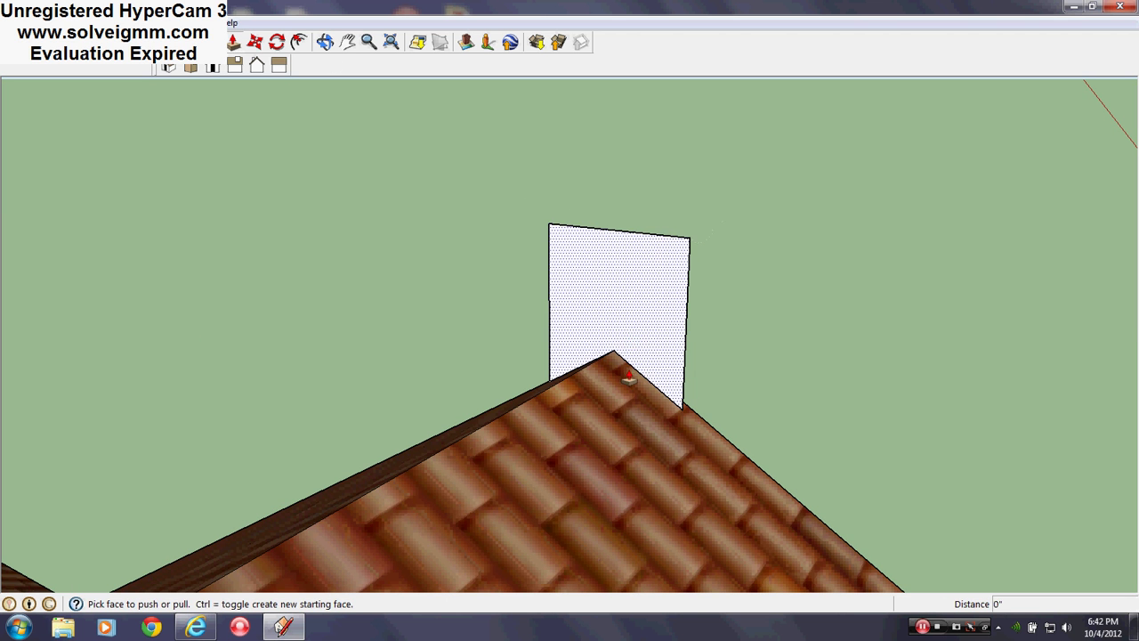
{"action": "middle_click_drag", "start_coordinate": [639, 333], "coordinate": [254, 397]}
{"action": "scroll", "coordinate": [254, 398], "scroll_direction": "down", "scroll_amount": 3}
{"action": "scroll", "coordinate": [552, 245], "scroll_direction": "down", "scroll_amount": 2}
{"action": "scroll", "coordinate": [532, 411], "scroll_direction": "up", "scroll_amount": 2}
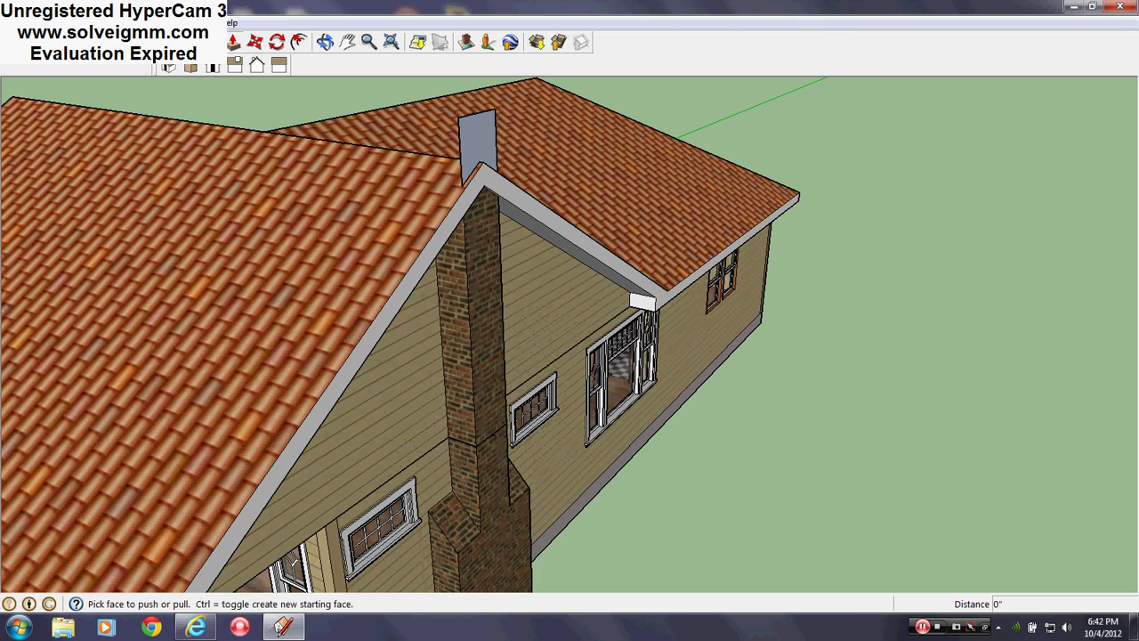
{"action": "key", "text": "b"}
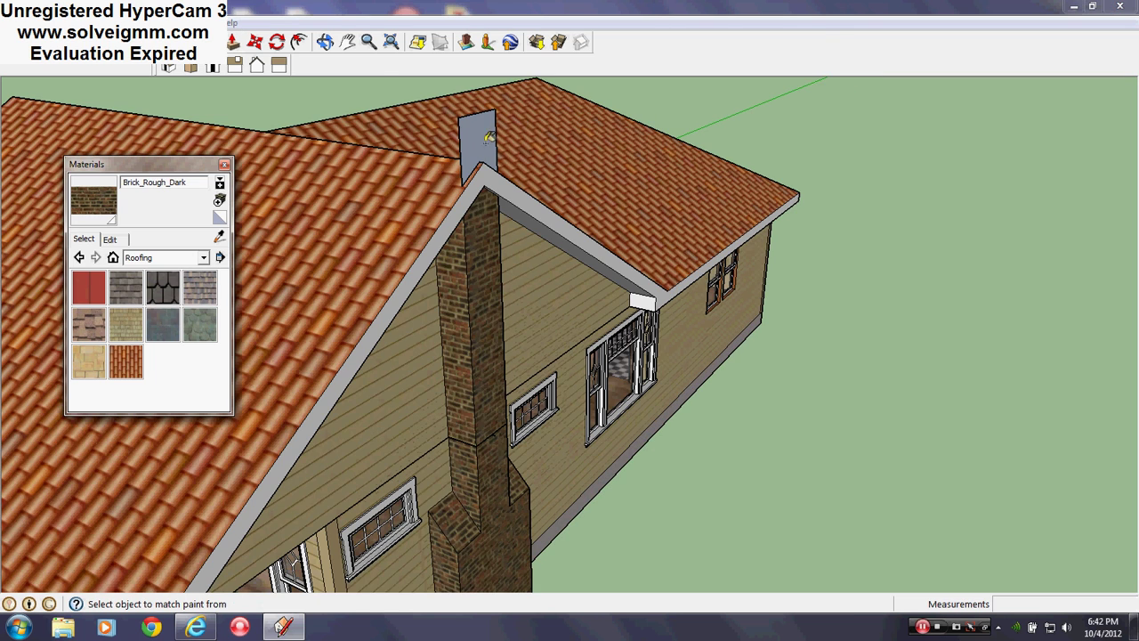
{"action": "mouse_move", "coordinate": [481, 134]}
{"action": "middle_mouse_down"}
{"action": "mouse_move", "coordinate": [910, 275]}
{"action": "mouse_move", "coordinate": [763, 124]}
{"action": "middle_mouse_up"}
{"action": "left_click", "coordinate": [704, 149]}
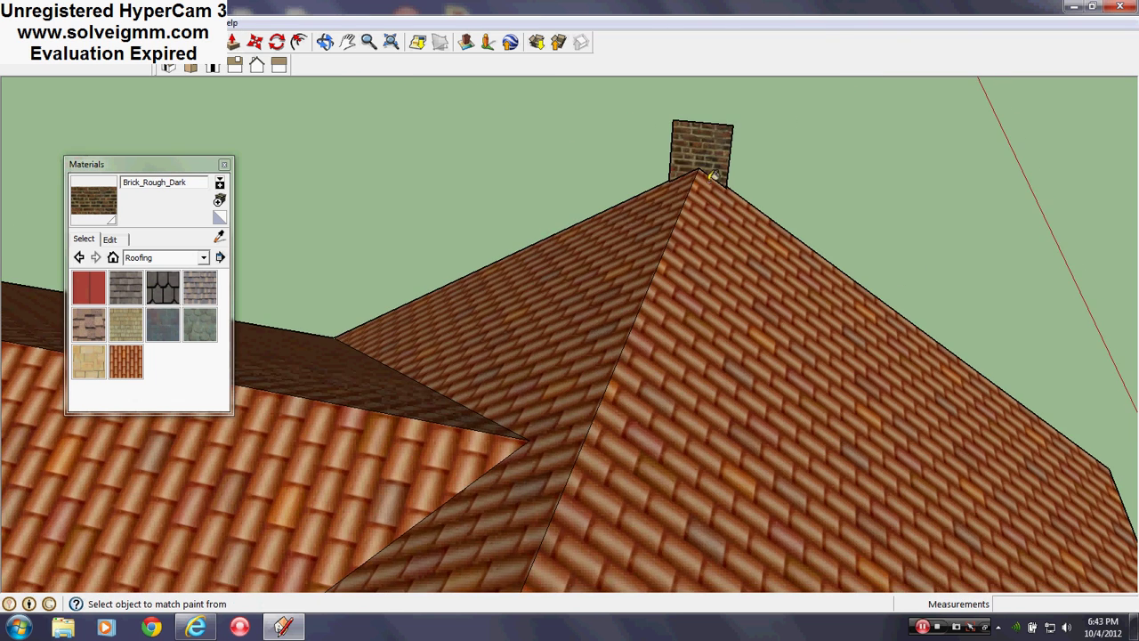
Step: Pull the chimney face above the roof 2' to form a solid brick chimney top
{"action": "mouse_move", "coordinate": [704, 149]}
{"action": "middle_mouse_down"}
{"action": "mouse_move", "coordinate": [320, 225]}
{"action": "mouse_move", "coordinate": [575, 249]}
{"action": "middle_mouse_up"}
{"action": "scroll", "coordinate": [575, 249], "scroll_direction": "down", "scroll_amount": 4}
{"action": "scroll", "coordinate": [596, 400], "scroll_direction": "up", "scroll_amount": 4}
{"action": "scroll", "coordinate": [468, 477], "scroll_direction": "up", "scroll_amount": 3}
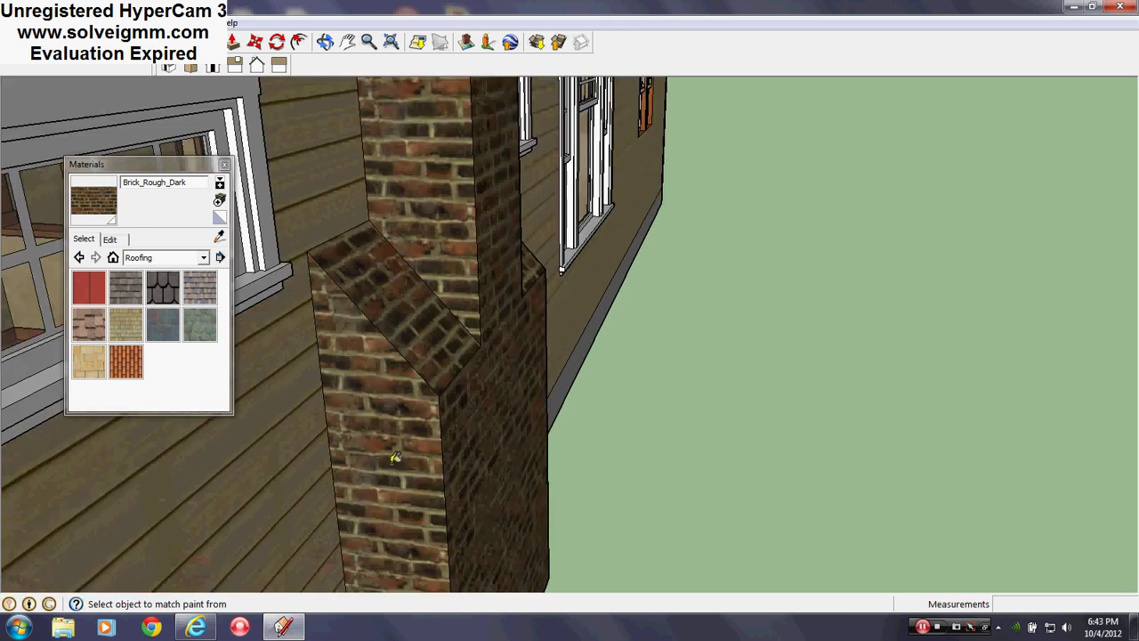
{"action": "middle_click_drag", "start_coordinate": [394, 457], "coordinate": [516, 483]}
{"action": "scroll", "coordinate": [516, 483], "scroll_direction": "down", "scroll_amount": 4}
{"action": "scroll", "coordinate": [516, 294], "scroll_direction": "up", "scroll_amount": 2}
{"action": "middle_click_drag", "start_coordinate": [516, 293], "coordinate": [558, 331]}
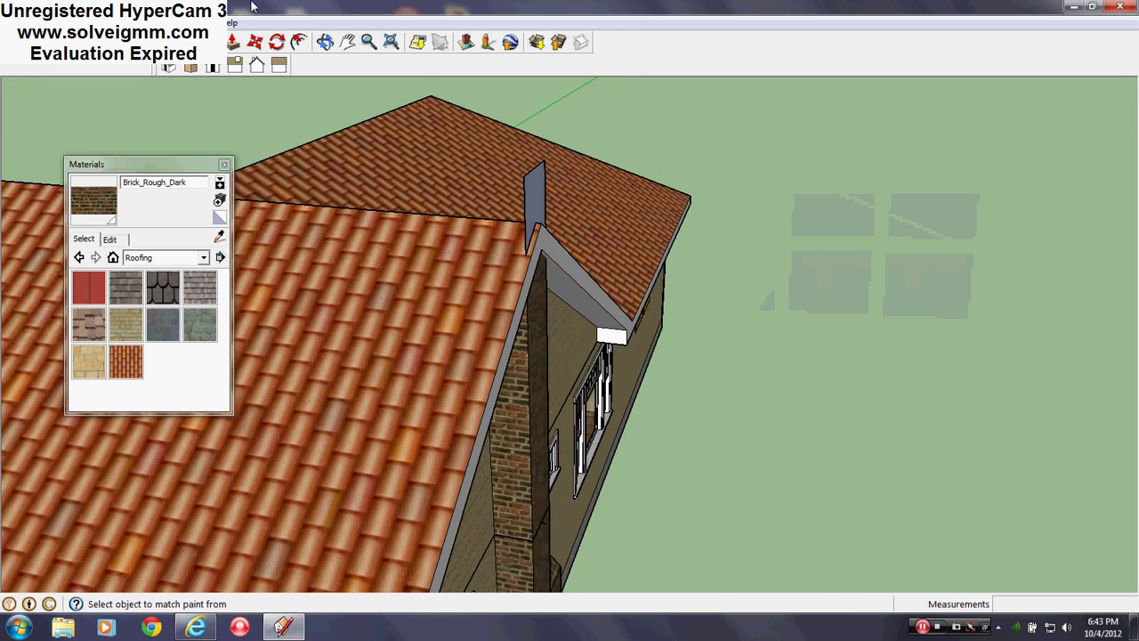
{"action": "left_click", "coordinate": [231, 43]}
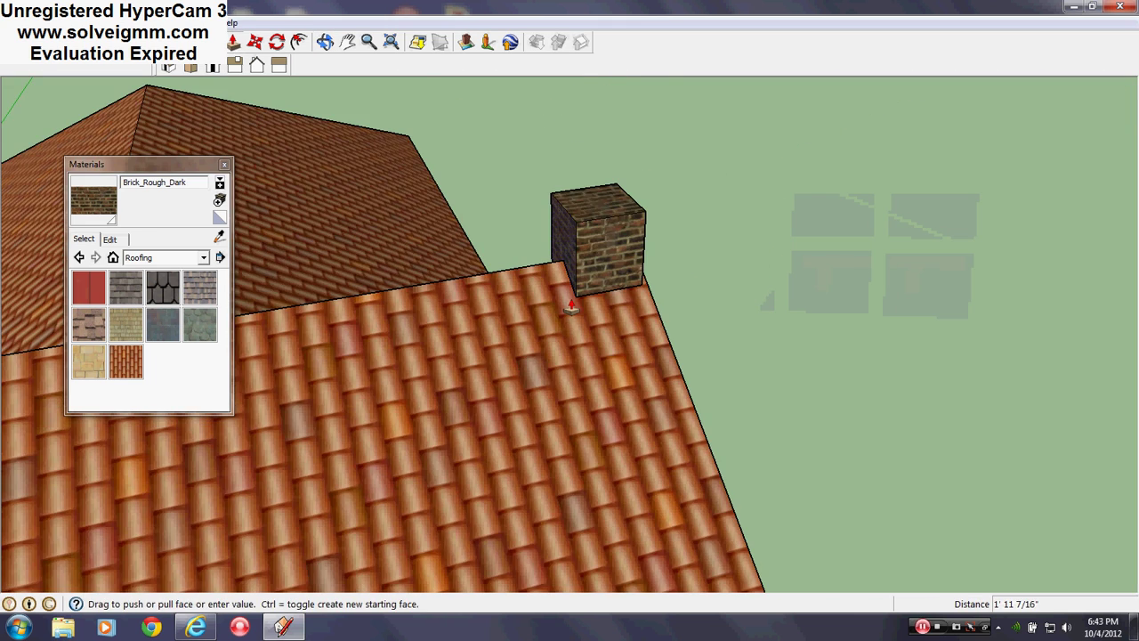
{"action": "middle_click_drag", "start_coordinate": [571, 305], "coordinate": [698, 226]}
{"action": "type", "text": "2'"}
{"action": "key", "text": "Return"}
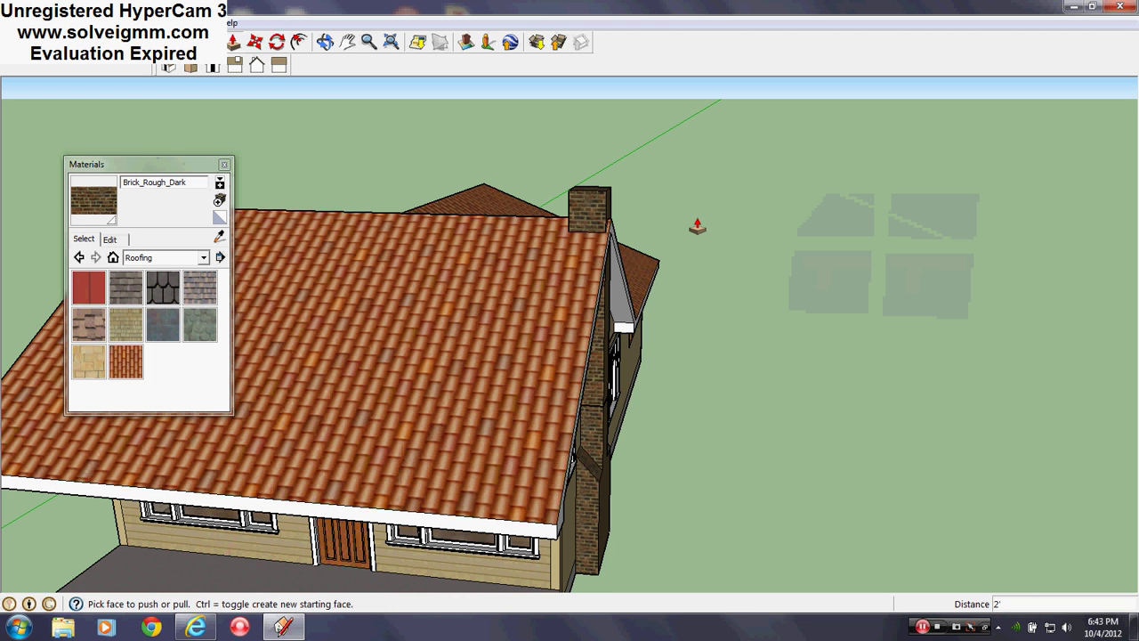
Step: Close the materials browser and erase the ridge edge enclosed by the chimney's outline on the underside of the roof
{"action": "left_click", "coordinate": [222, 165]}
{"action": "key", "text": "l"}
{"action": "scroll", "coordinate": [587, 222], "scroll_direction": "up", "scroll_amount": 3}
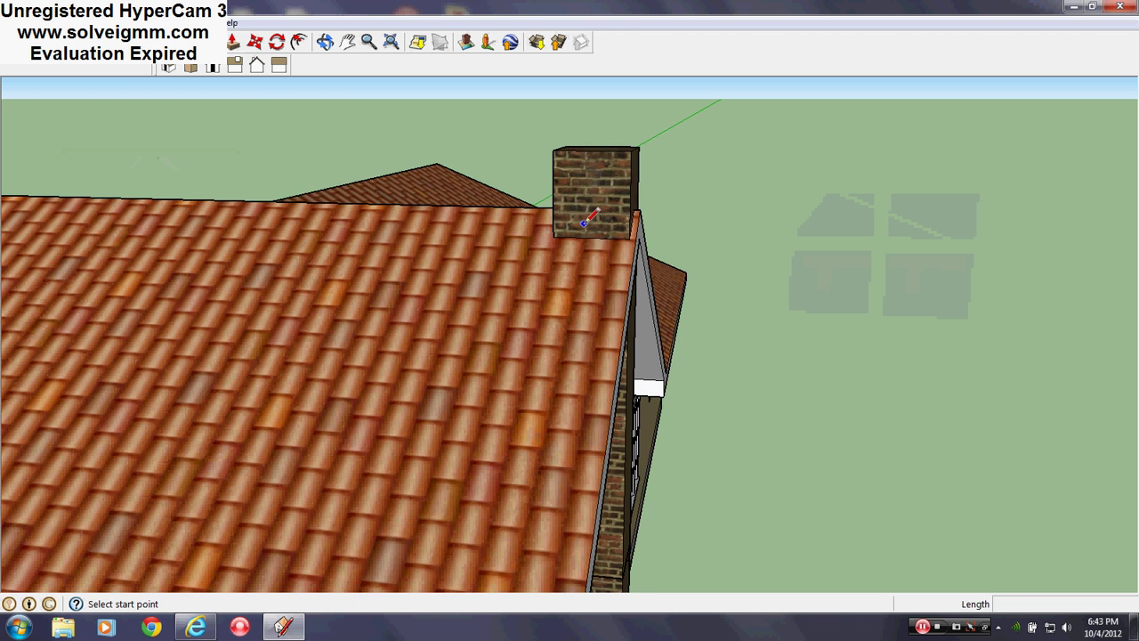
{"action": "mouse_move", "coordinate": [614, 208]}
{"action": "middle_mouse_down"}
{"action": "mouse_move", "coordinate": [848, 59]}
{"action": "mouse_move", "coordinate": [562, 210]}
{"action": "middle_mouse_up"}
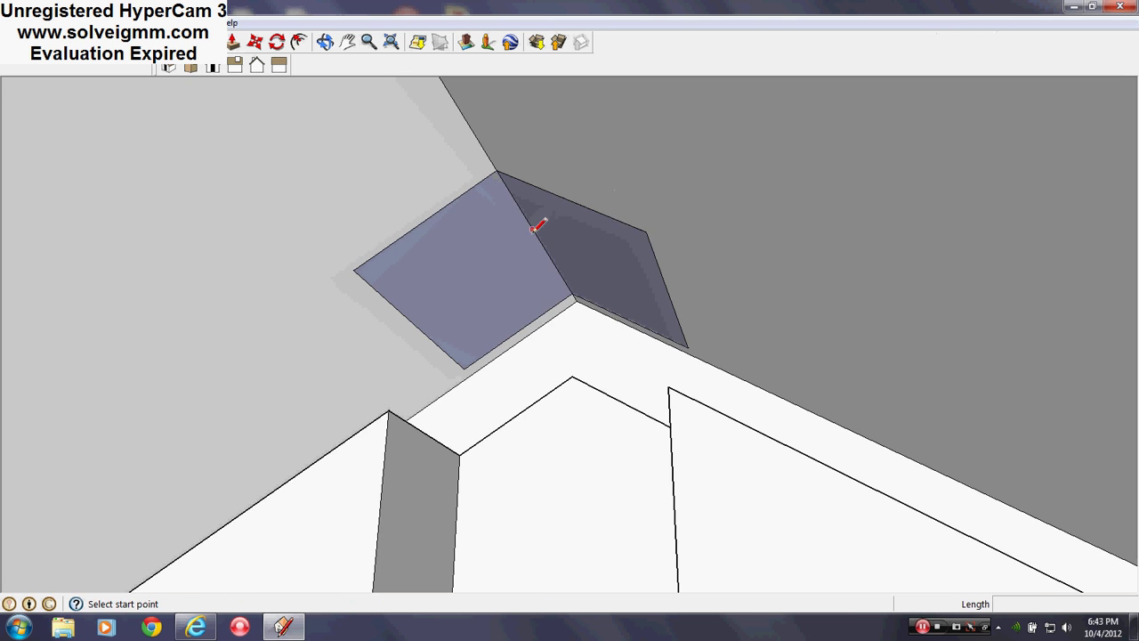
{"action": "right_click", "coordinate": [536, 235]}
{"action": "left_click", "coordinate": [544, 257]}
{"action": "mouse_move", "coordinate": [543, 256]}
{"action": "middle_mouse_down"}
{"action": "mouse_move", "coordinate": [445, 475]}
{"action": "mouse_move", "coordinate": [77, 336]}
{"action": "mouse_move", "coordinate": [142, 347]}
{"action": "middle_mouse_up"}
Step: Offset the outline of the white trim face on the gable opposite the chimney inward by 2"
{"action": "scroll", "coordinate": [466, 333], "scroll_direction": "down", "scroll_amount": 4}
{"action": "middle_click_drag", "start_coordinate": [465, 333], "coordinate": [325, 182]}
{"action": "scroll", "coordinate": [338, 288], "scroll_direction": "up", "scroll_amount": 3}
{"action": "middle_click_drag", "start_coordinate": [436, 258], "coordinate": [498, 436]}
{"action": "scroll", "coordinate": [407, 325], "scroll_direction": "up", "scroll_amount": 3}
{"action": "scroll", "coordinate": [382, 321], "scroll_direction": "down", "scroll_amount": 3}
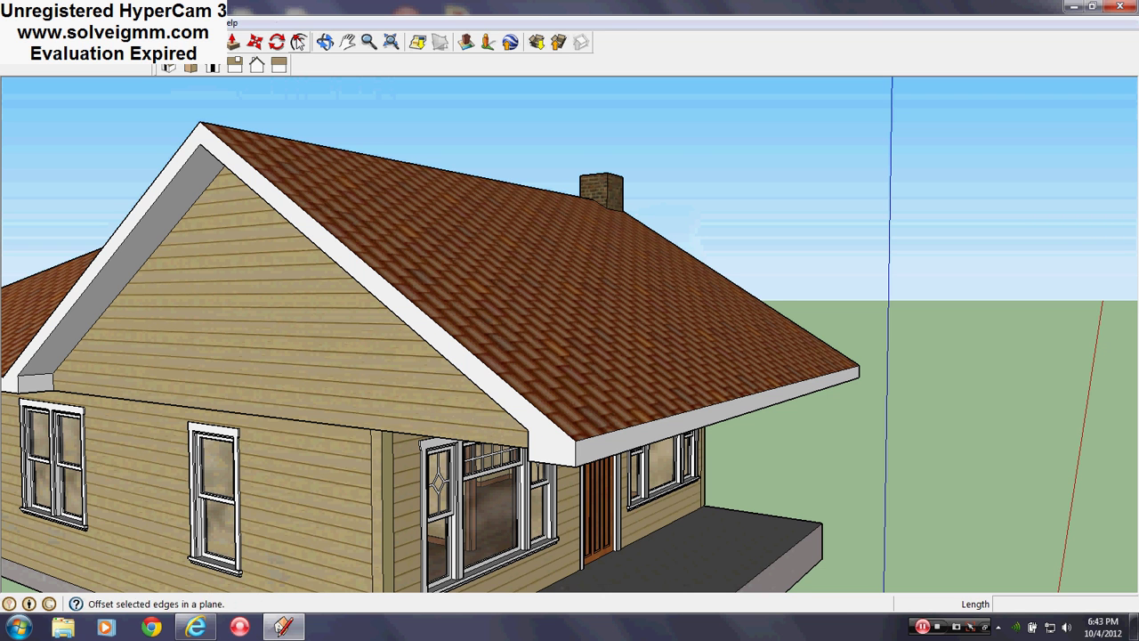
{"action": "scroll", "coordinate": [569, 365], "scroll_direction": "down", "scroll_amount": 4}
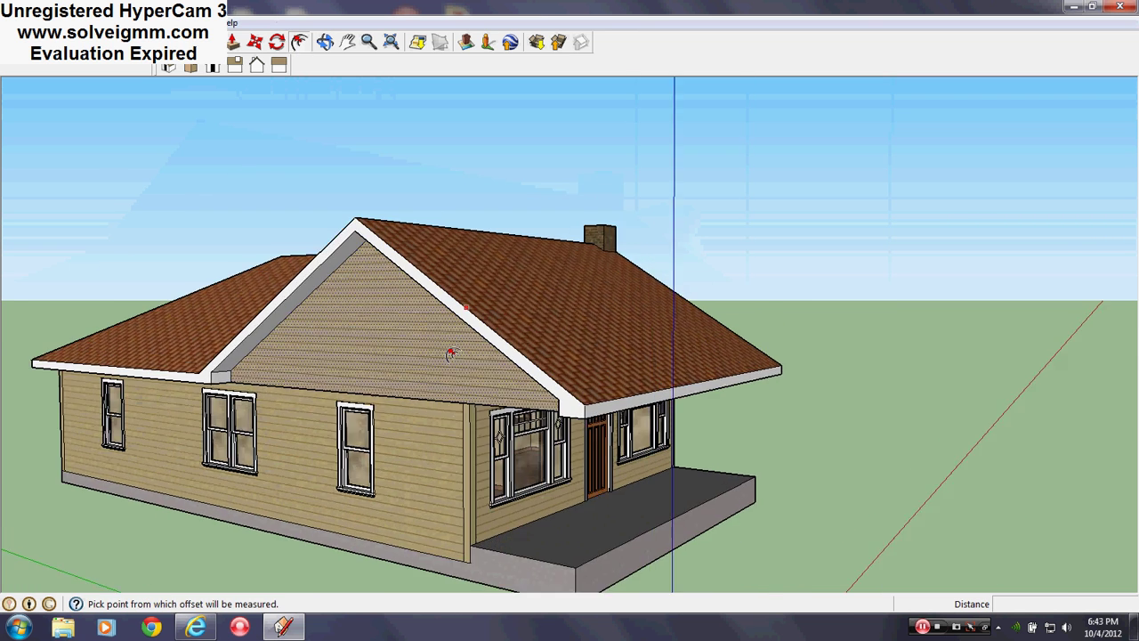
{"action": "scroll", "coordinate": [450, 353], "scroll_direction": "up", "scroll_amount": 2}
{"action": "middle_click_drag", "start_coordinate": [450, 353], "coordinate": [435, 466]}
{"action": "left_click", "coordinate": [521, 437]}
{"action": "scroll", "coordinate": [516, 432], "scroll_direction": "up", "scroll_amount": 2}
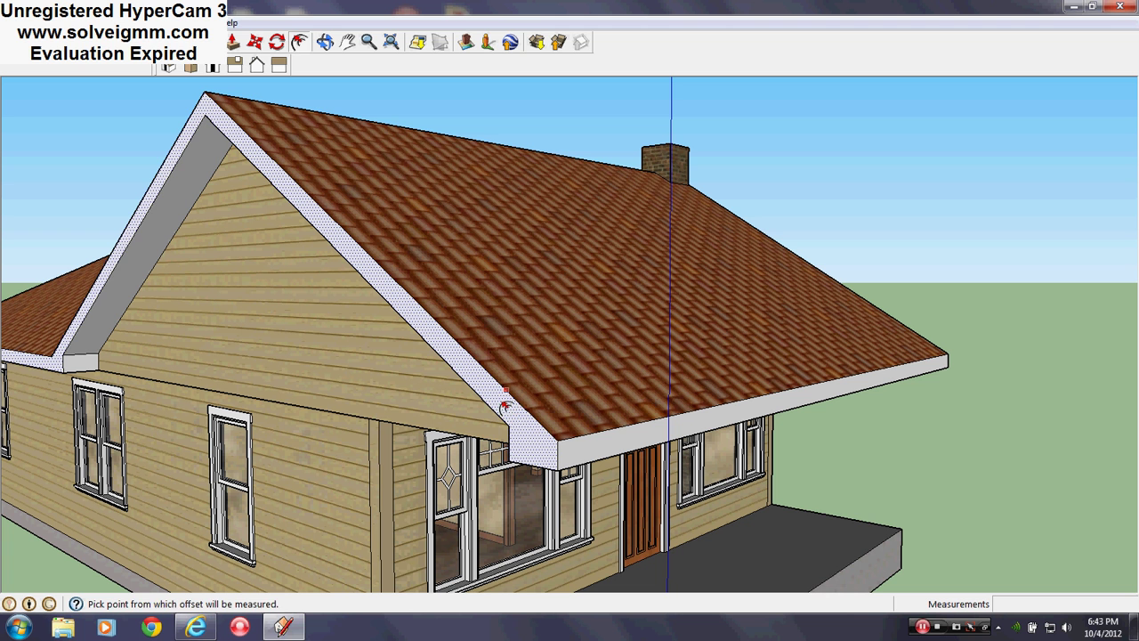
{"action": "left_click", "coordinate": [505, 406]}
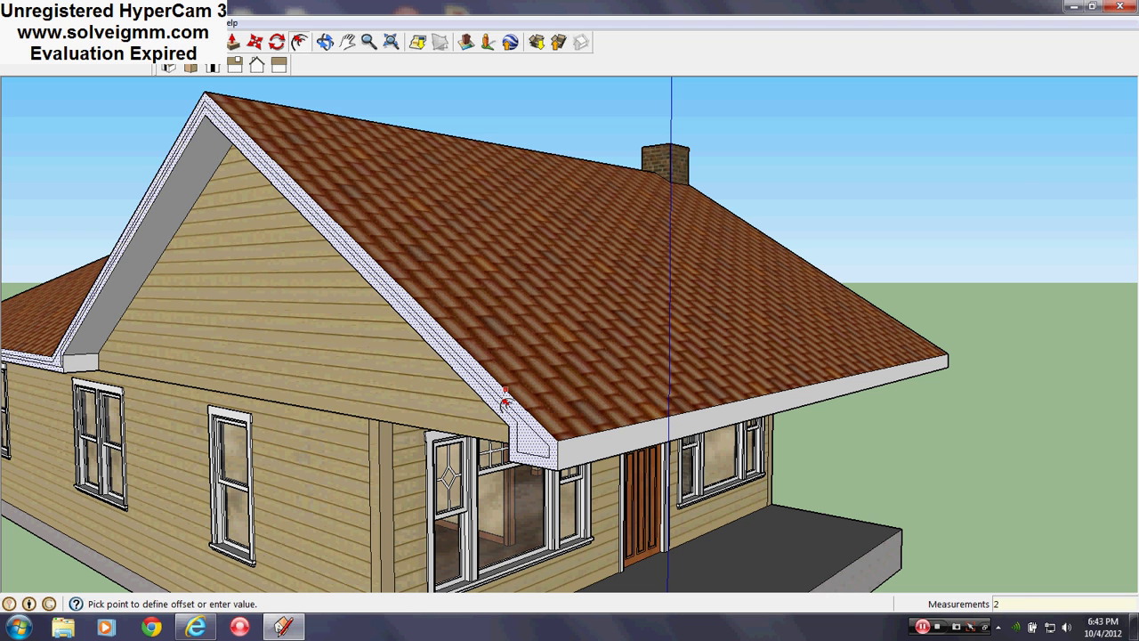
{"action": "type", "text": "2"}
{"action": "key", "text": "Return"}
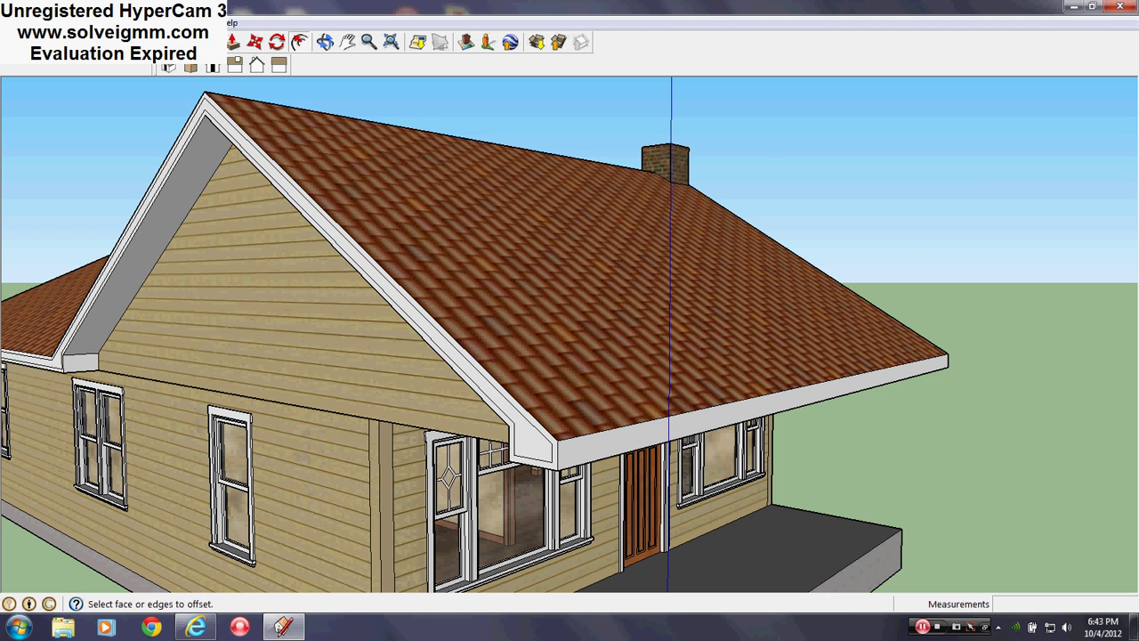
{"action": "scroll", "coordinate": [620, 481], "scroll_direction": "up", "scroll_amount": 2}
{"action": "scroll", "coordinate": [533, 415], "scroll_direction": "down", "scroll_amount": 3}
{"action": "scroll", "coordinate": [534, 415], "scroll_direction": "down", "scroll_amount": 2}
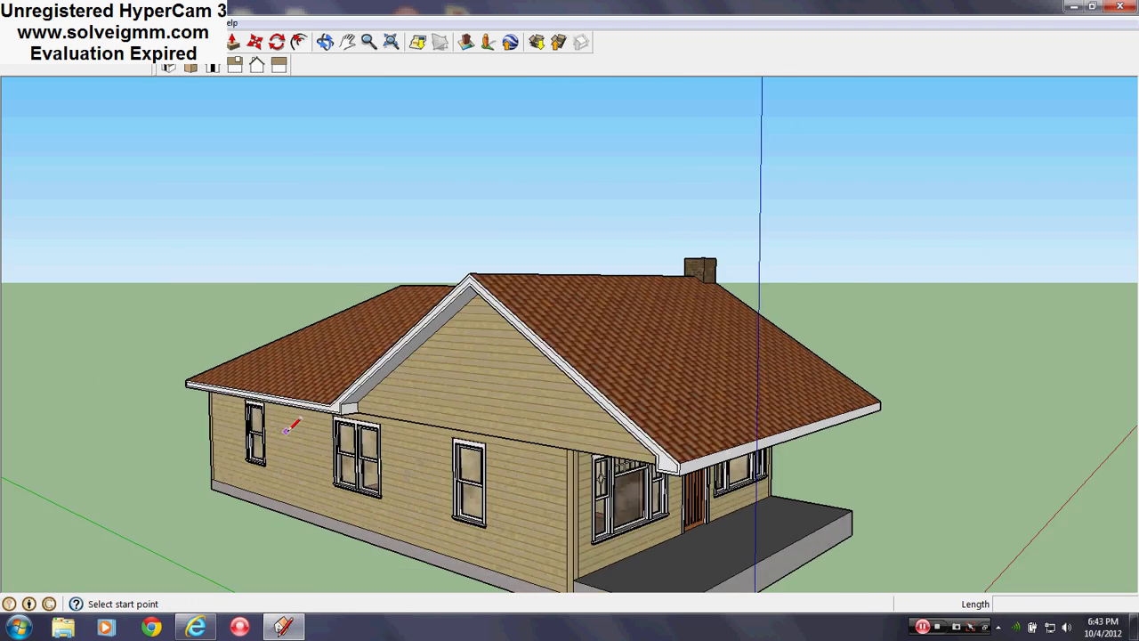
Step: Offset the outline of the white trim face on the chimney-side gable inward by 2"
{"action": "mouse_move", "coordinate": [293, 415]}
{"action": "middle_mouse_down"}
{"action": "mouse_move", "coordinate": [115, 424]}
{"action": "mouse_move", "coordinate": [351, 143]}
{"action": "middle_mouse_up"}
{"action": "key", "text": "l"}
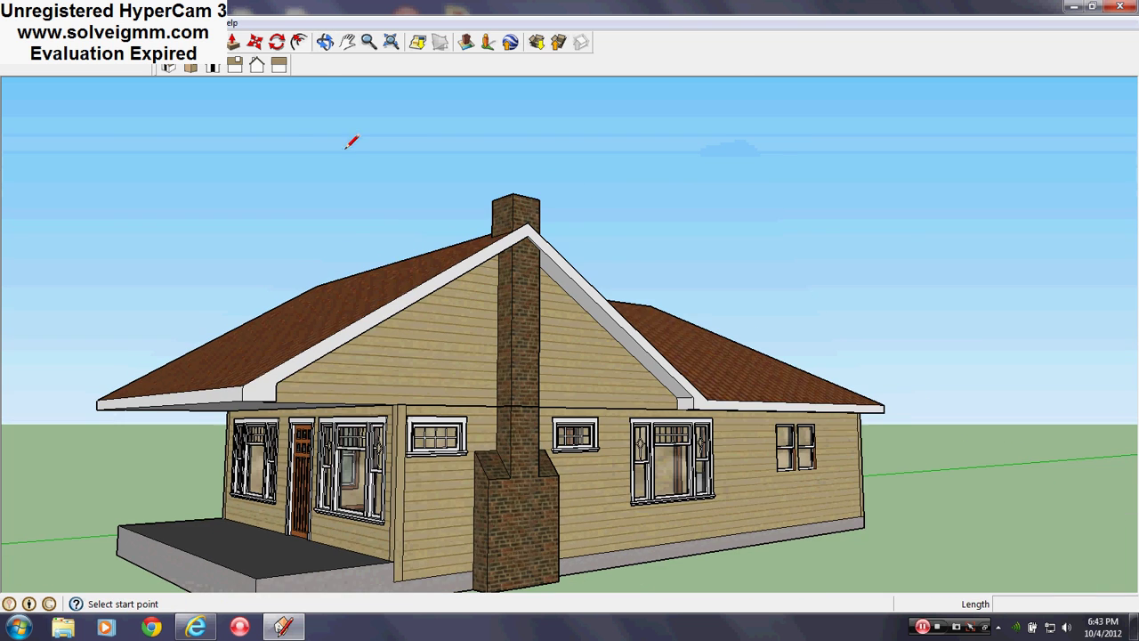
{"action": "left_click", "coordinate": [299, 42]}
{"action": "scroll", "coordinate": [305, 405], "scroll_direction": "up", "scroll_amount": 3}
{"action": "left_click", "coordinate": [310, 383]}
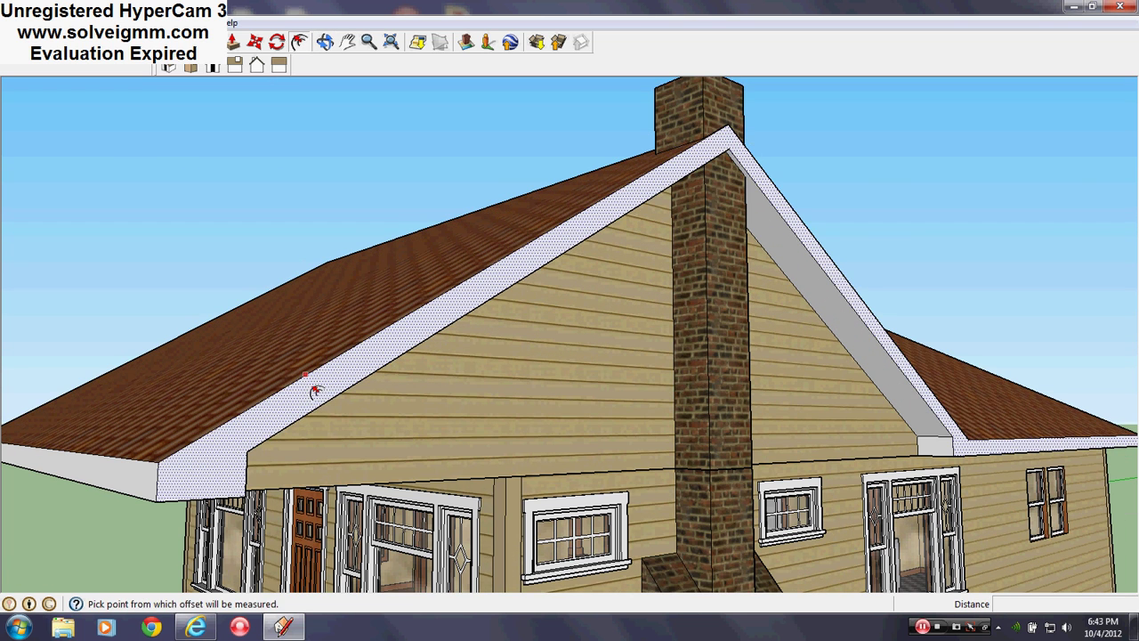
{"action": "left_click", "coordinate": [394, 371]}
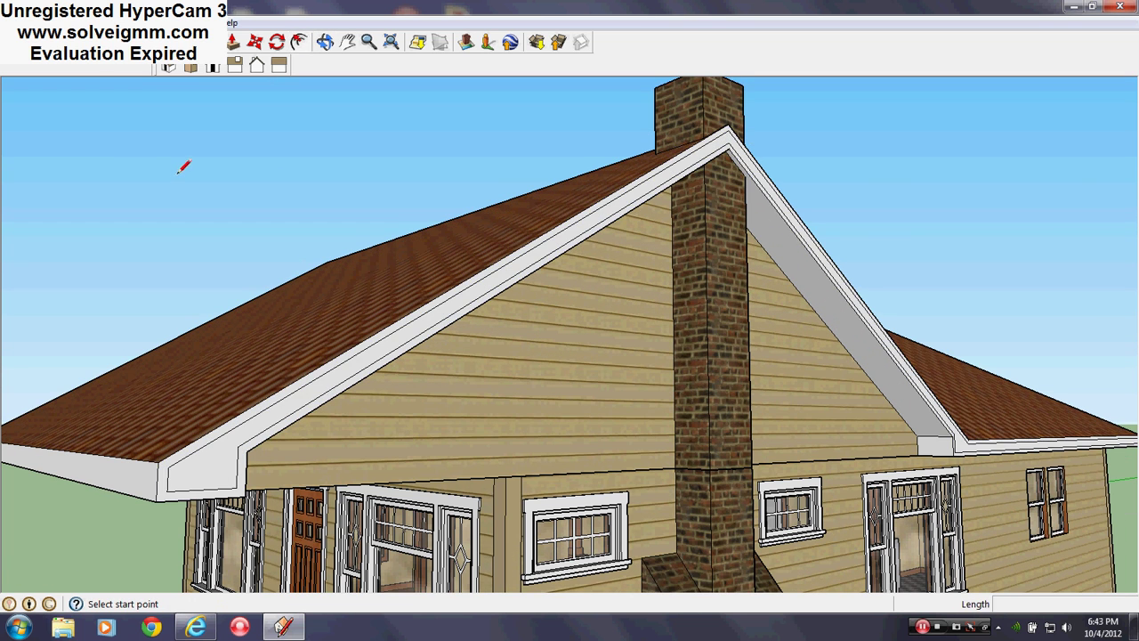
Step: Try a line along the middle of the front fascia board and erase the piece running past its far end
{"action": "scroll", "coordinate": [183, 167], "scroll_direction": "down", "scroll_amount": 5}
{"action": "scroll", "coordinate": [445, 454], "scroll_direction": "up", "scroll_amount": 8}
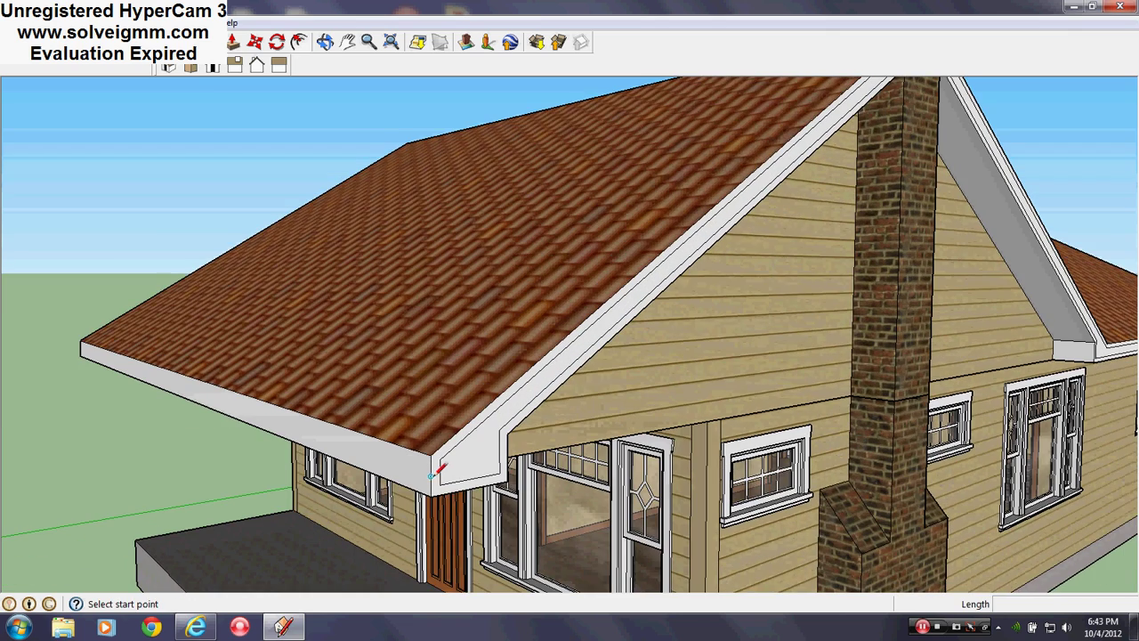
{"action": "scroll", "coordinate": [87, 342], "scroll_direction": "up", "scroll_amount": 5}
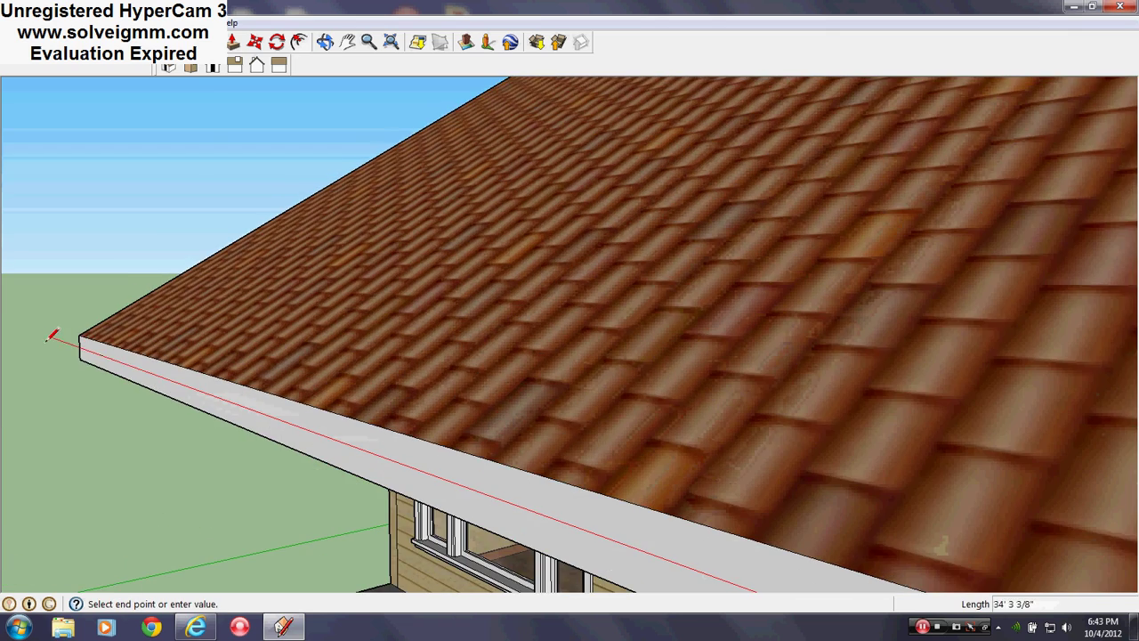
{"action": "right_click", "coordinate": [62, 343]}
{"action": "left_click", "coordinate": [95, 367]}
{"action": "scroll", "coordinate": [356, 401], "scroll_direction": "down", "scroll_amount": 5}
{"action": "scroll", "coordinate": [553, 411], "scroll_direction": "up", "scroll_amount": 5}
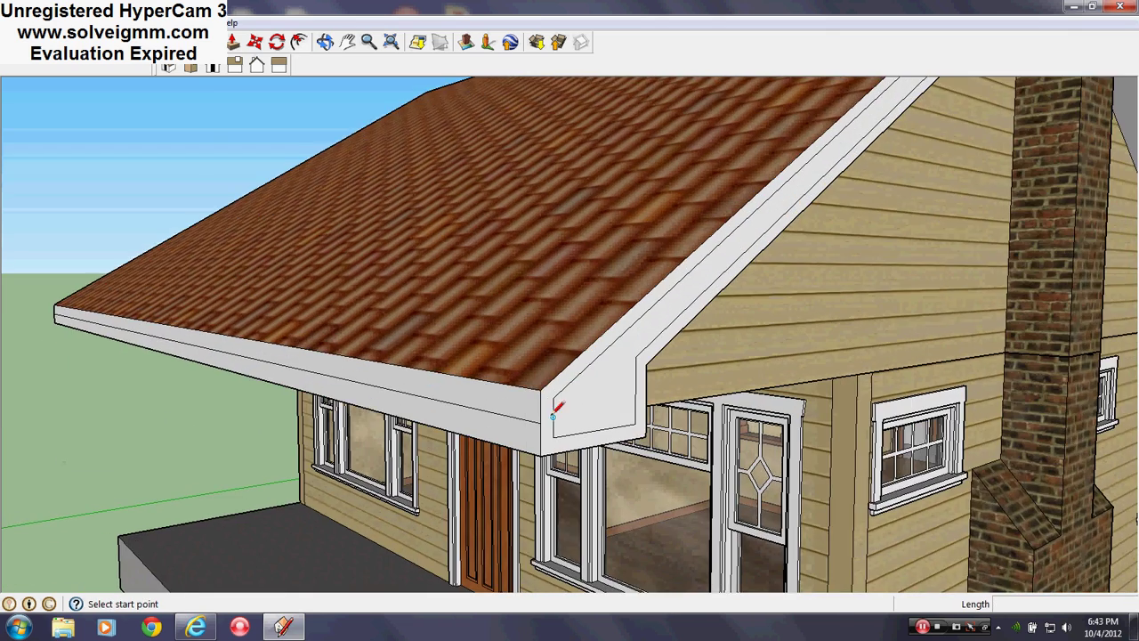
Step: Draw a line along the upper part of the front fascia board and erase the piece extending beyond the far corner
{"action": "left_click", "coordinate": [540, 406]}
{"action": "scroll", "coordinate": [540, 406], "scroll_direction": "down", "scroll_amount": 3}
{"action": "left_click", "coordinate": [121, 320]}
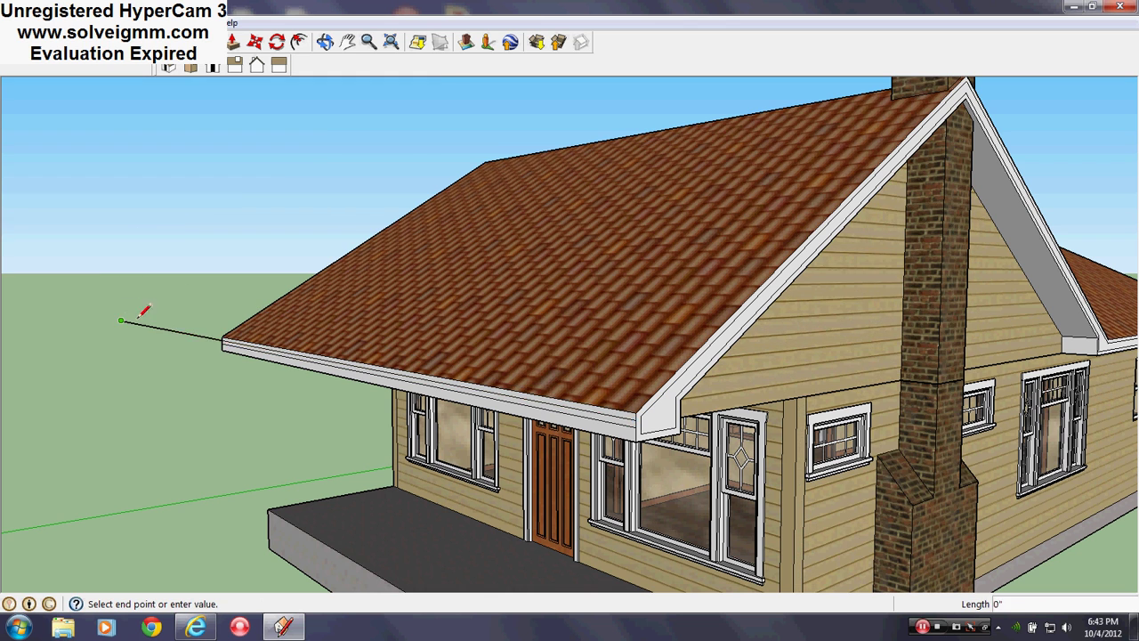
{"action": "right_click", "coordinate": [175, 324]}
{"action": "left_click", "coordinate": [194, 354]}
Step: Erase the lower of the two parallel lines on the front fascia board
{"action": "scroll", "coordinate": [623, 431], "scroll_direction": "up", "scroll_amount": 5}
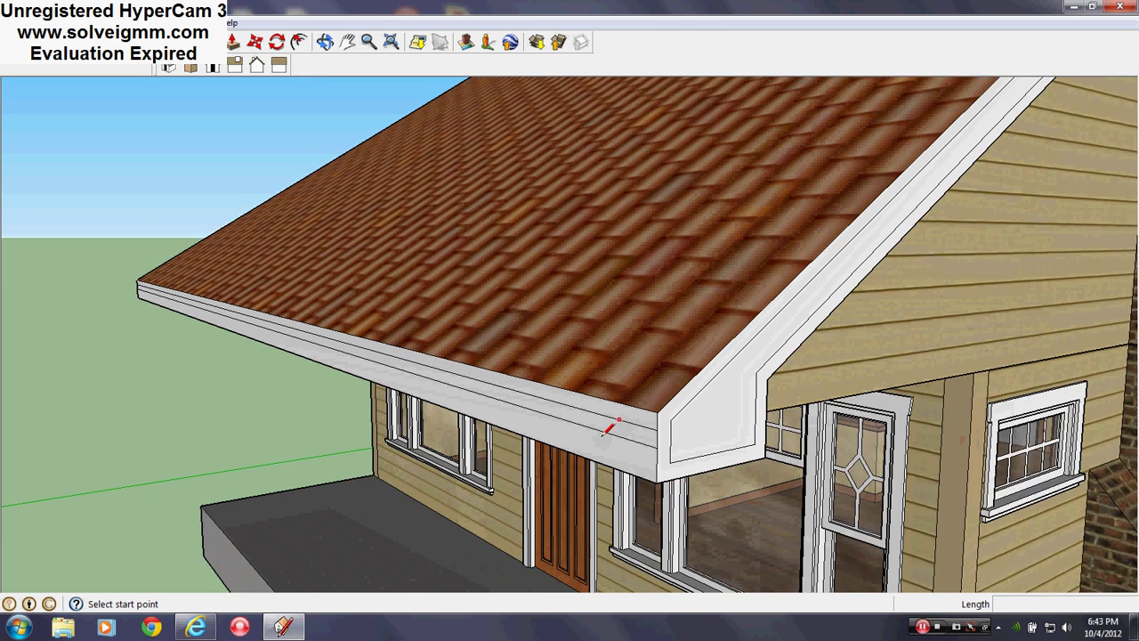
{"action": "right_click", "coordinate": [637, 436]}
{"action": "left_click", "coordinate": [658, 465]}
Step: Join the upper corner of both gables' offset outlines to the front fascia line with short edges
{"action": "scroll", "coordinate": [660, 428], "scroll_direction": "up", "scroll_amount": 4}
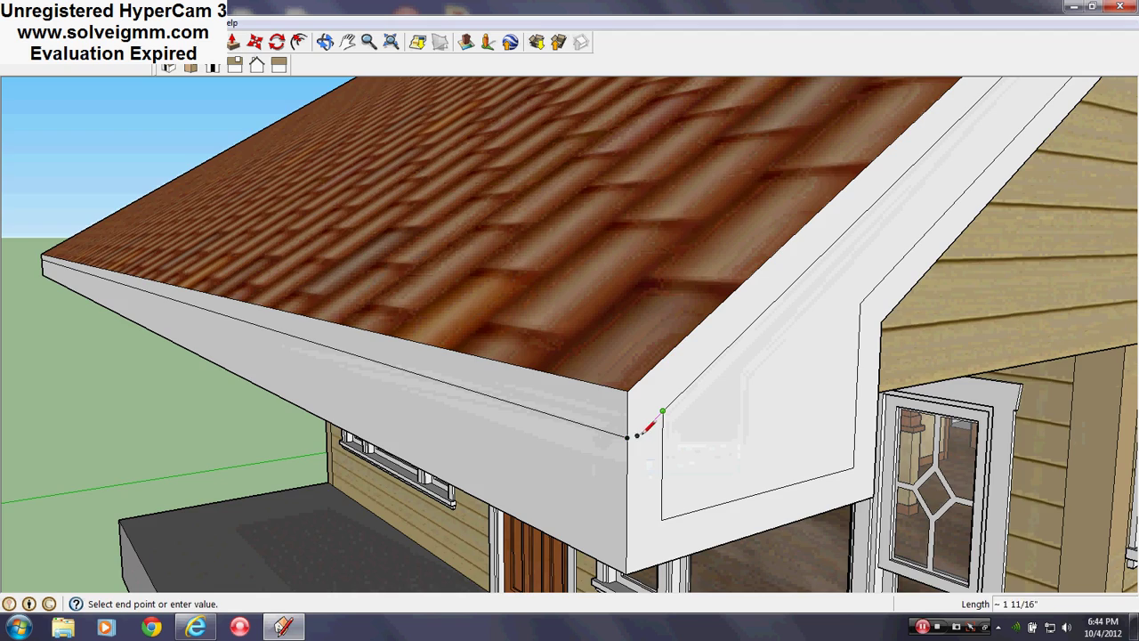
{"action": "scroll", "coordinate": [742, 455], "scroll_direction": "down", "scroll_amount": 5}
{"action": "middle_click_drag", "start_coordinate": [311, 305], "coordinate": [844, 286]}
{"action": "scroll", "coordinate": [845, 286], "scroll_direction": "down", "scroll_amount": 5}
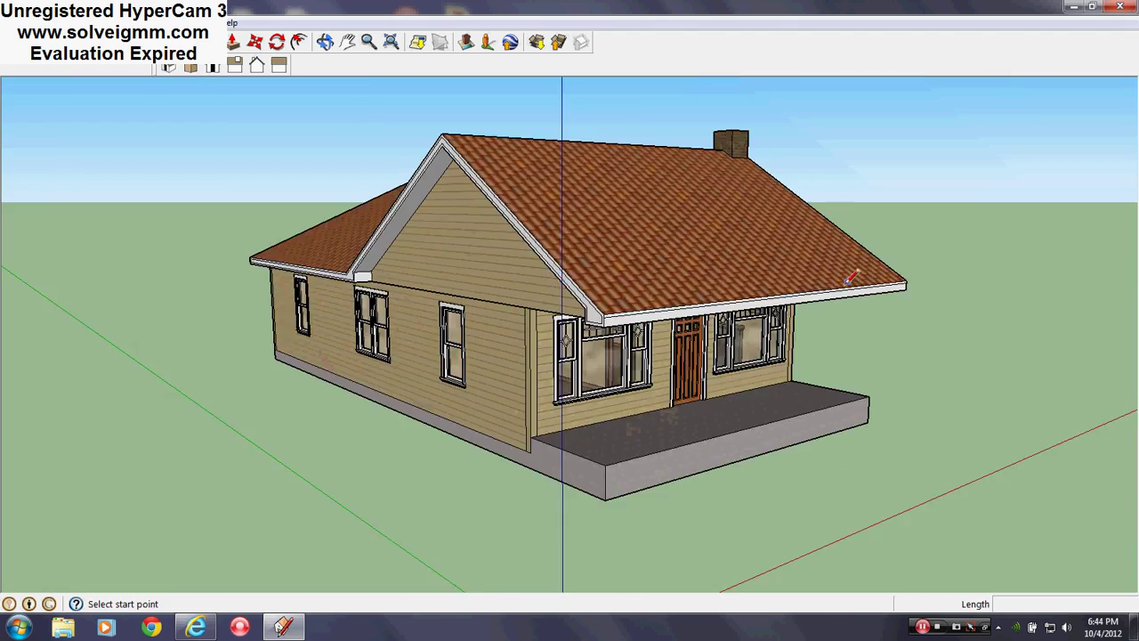
{"action": "scroll", "coordinate": [558, 283], "scroll_direction": "up", "scroll_amount": 2}
{"action": "scroll", "coordinate": [666, 373], "scroll_direction": "up", "scroll_amount": 6}
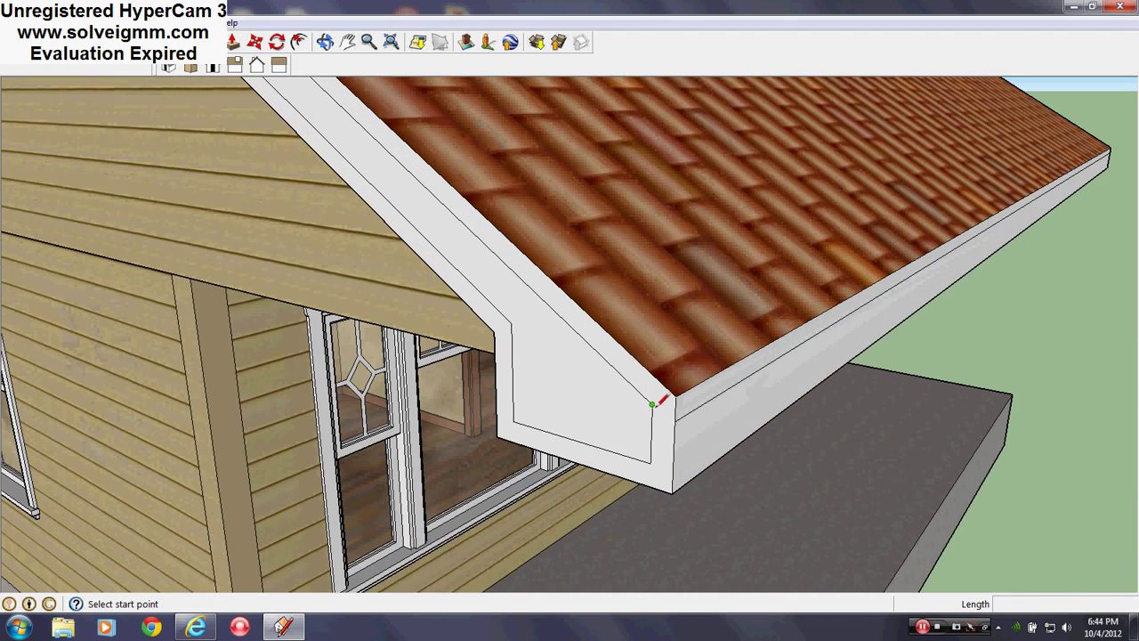
{"action": "left_click", "coordinate": [652, 405]}
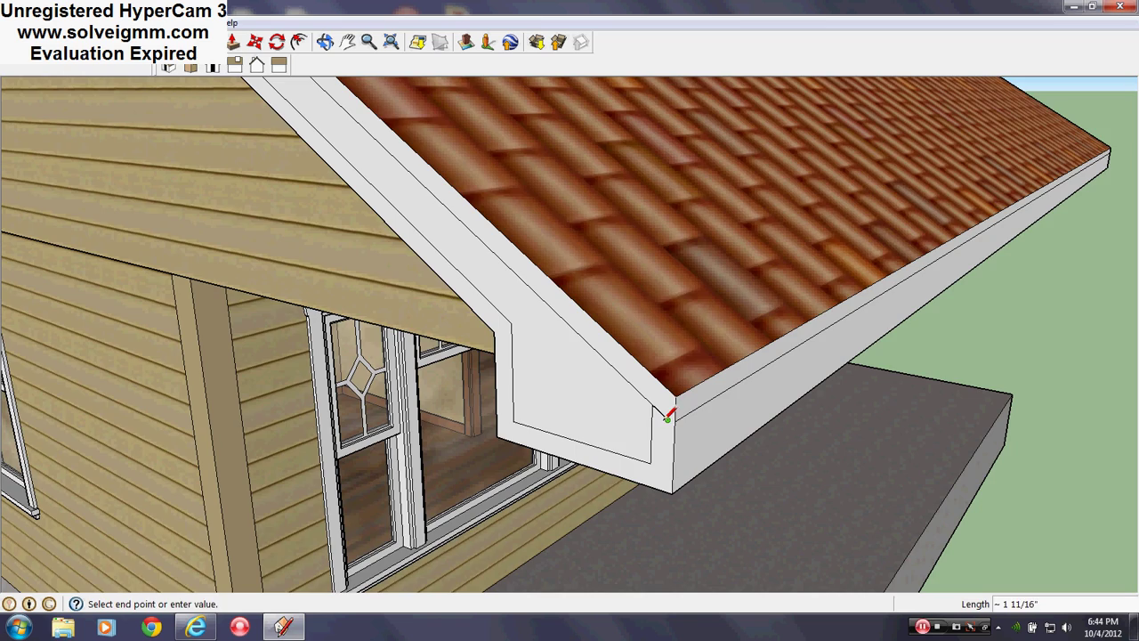
Step: Draw a line across the rear fascia and join it to the upper offset lines of both side fascias at the corners
{"action": "scroll", "coordinate": [681, 412], "scroll_direction": "down", "scroll_amount": 10}
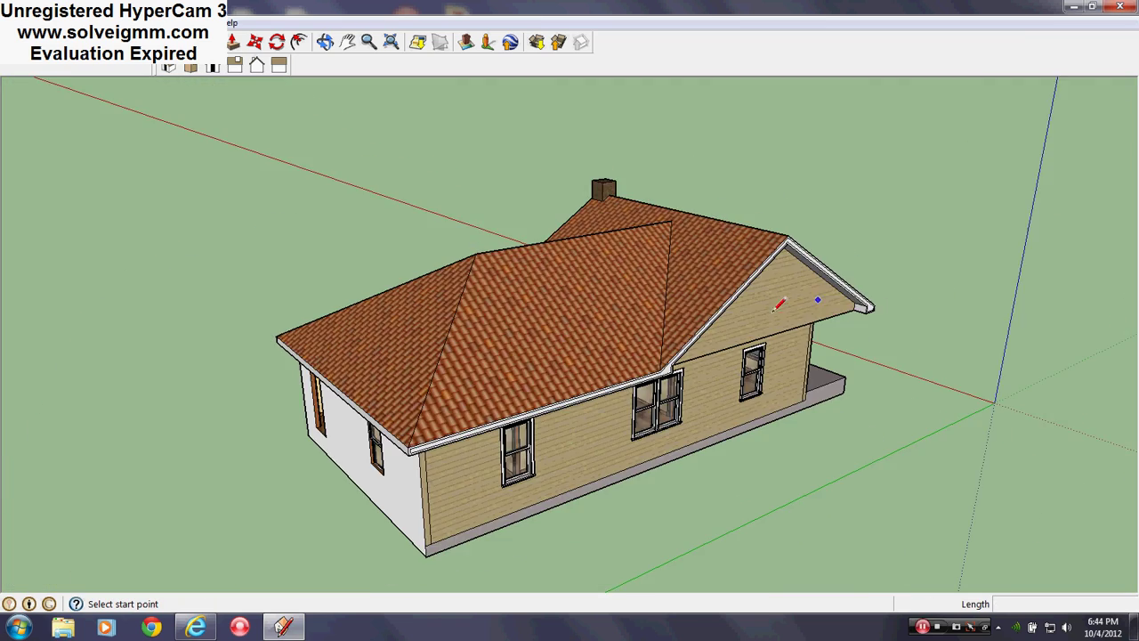
{"action": "scroll", "coordinate": [404, 449], "scroll_direction": "up", "scroll_amount": 6}
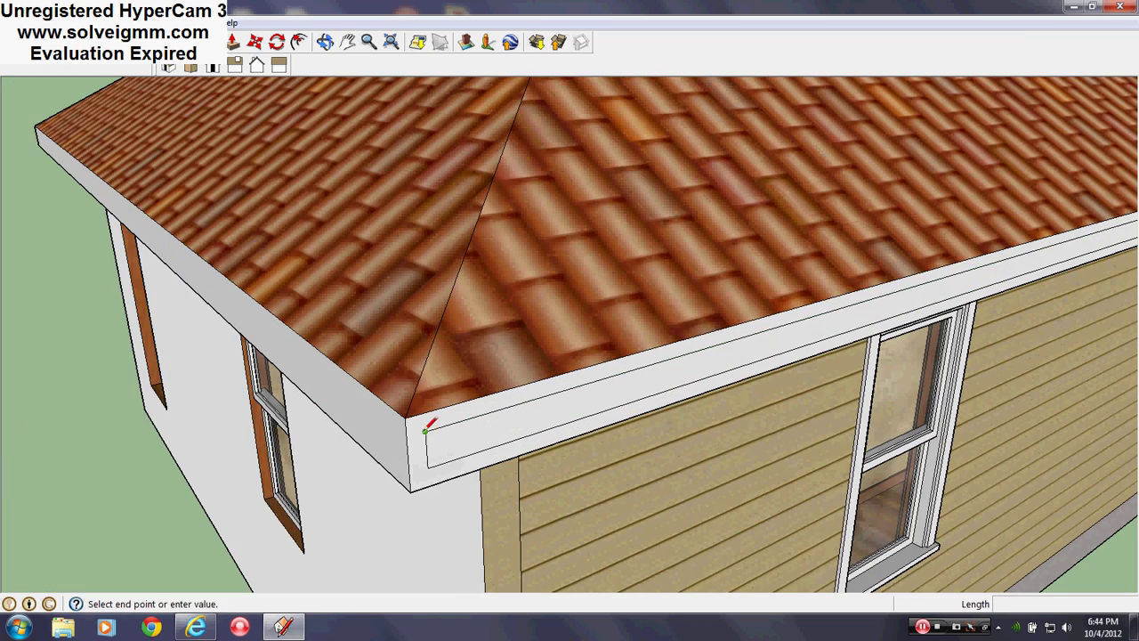
{"action": "scroll", "coordinate": [404, 434], "scroll_direction": "down", "scroll_amount": 5}
{"action": "middle_click_drag", "start_coordinate": [377, 330], "coordinate": [552, 345]}
{"action": "scroll", "coordinate": [660, 449], "scroll_direction": "up", "scroll_amount": 5}
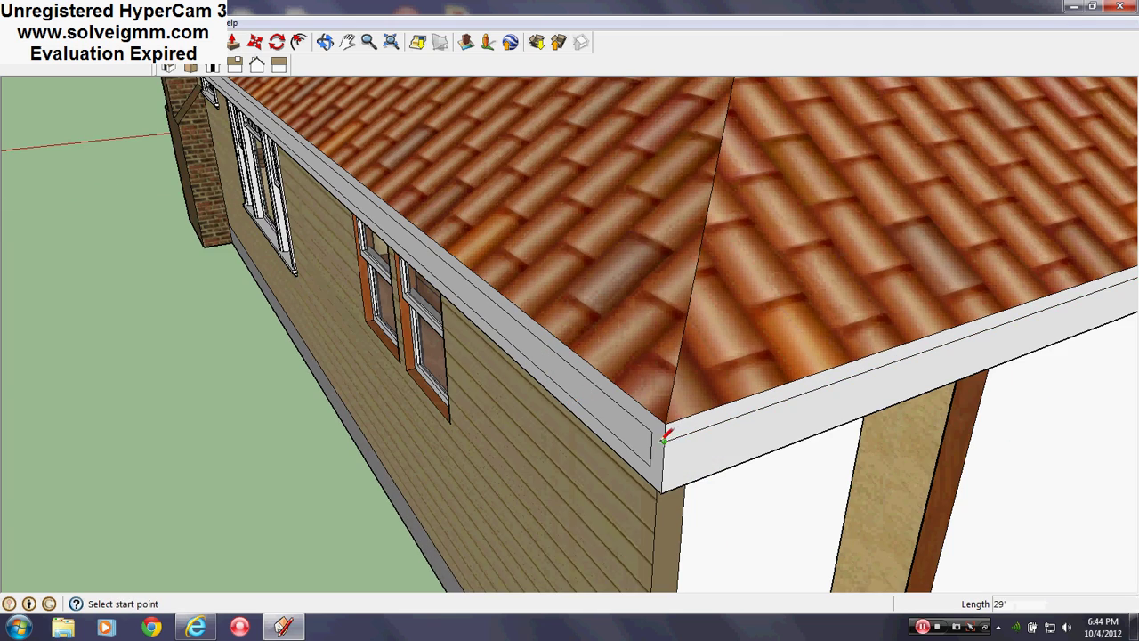
{"action": "left_click", "coordinate": [662, 439]}
Step: Erase the short vertical edges closing the rear and front ends of the chimney-side offset outline
{"action": "right_click", "coordinate": [654, 439]}
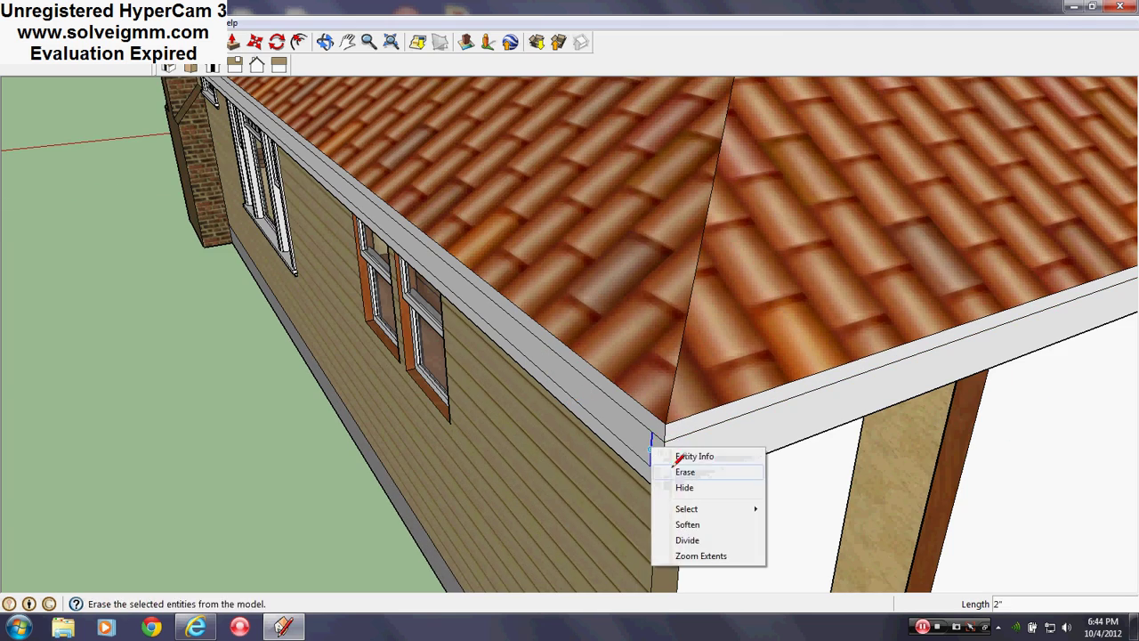
{"action": "left_click", "coordinate": [665, 468]}
{"action": "middle_click_drag", "start_coordinate": [666, 468], "coordinate": [982, 353]}
{"action": "scroll", "coordinate": [977, 359], "scroll_direction": "down", "scroll_amount": 2}
{"action": "middle_click_drag", "start_coordinate": [356, 293], "coordinate": [444, 213]}
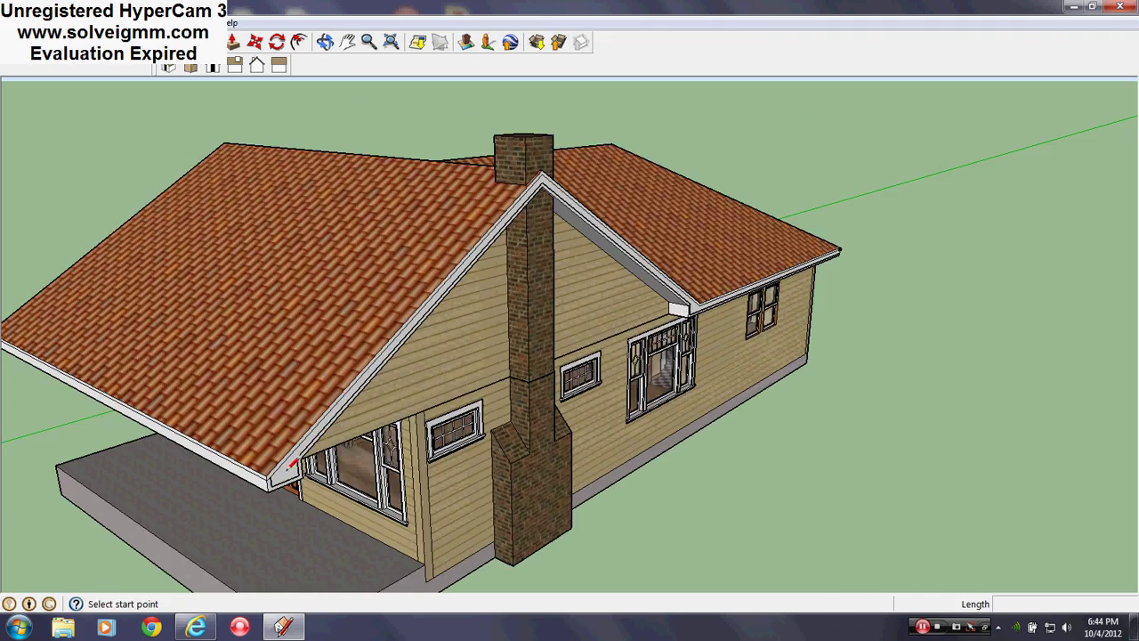
{"action": "scroll", "coordinate": [285, 470], "scroll_direction": "up", "scroll_amount": 5}
{"action": "right_click", "coordinate": [264, 477]}
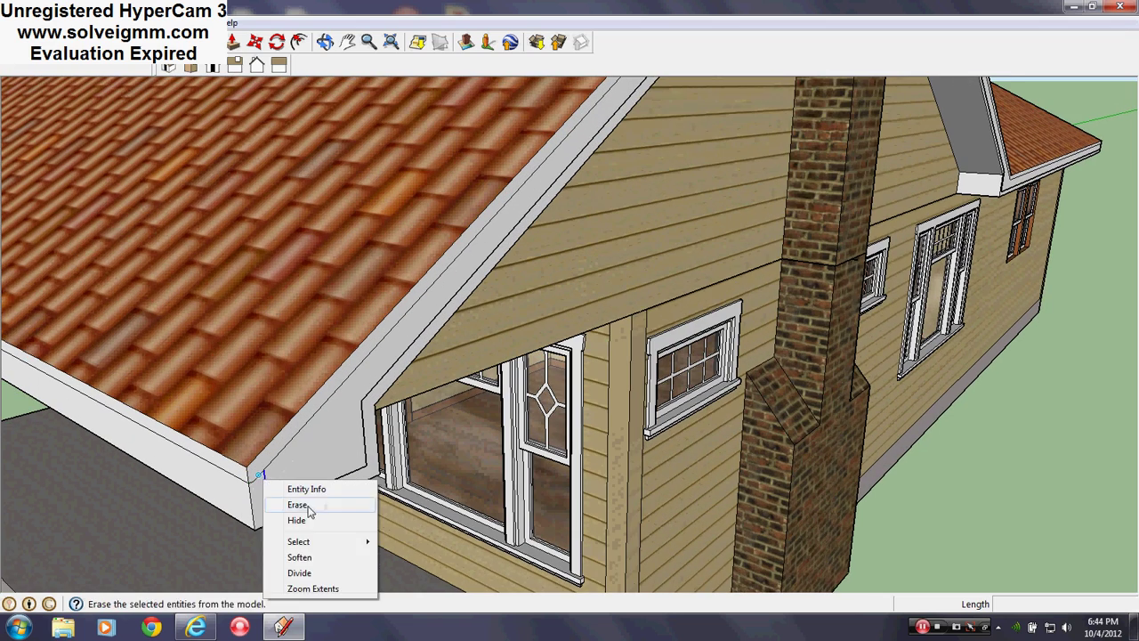
{"action": "left_click", "coordinate": [298, 503]}
Step: Select everything connected to the lower offset line on the chimney-side trim and delete it
{"action": "right_click", "coordinate": [315, 487]}
{"action": "mouse_move", "coordinate": [373, 551]}
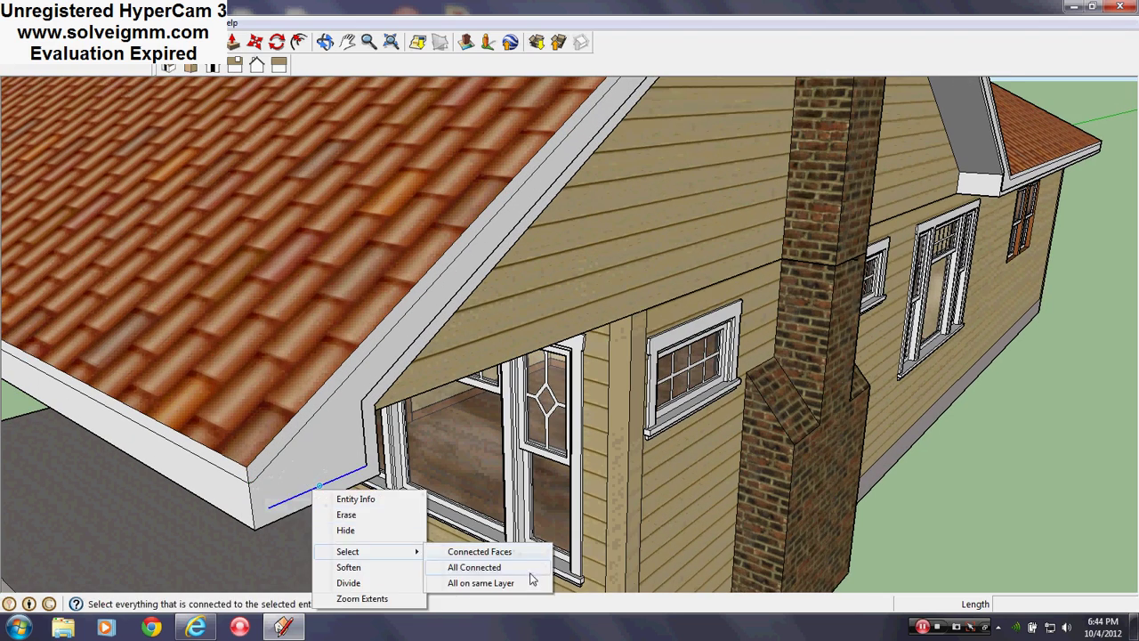
{"action": "left_click", "coordinate": [504, 574]}
{"action": "scroll", "coordinate": [356, 386], "scroll_direction": "down", "scroll_amount": 2}
{"action": "middle_click_drag", "start_coordinate": [356, 386], "coordinate": [254, 332]}
{"action": "scroll", "coordinate": [310, 280], "scroll_direction": "down", "scroll_amount": 1}
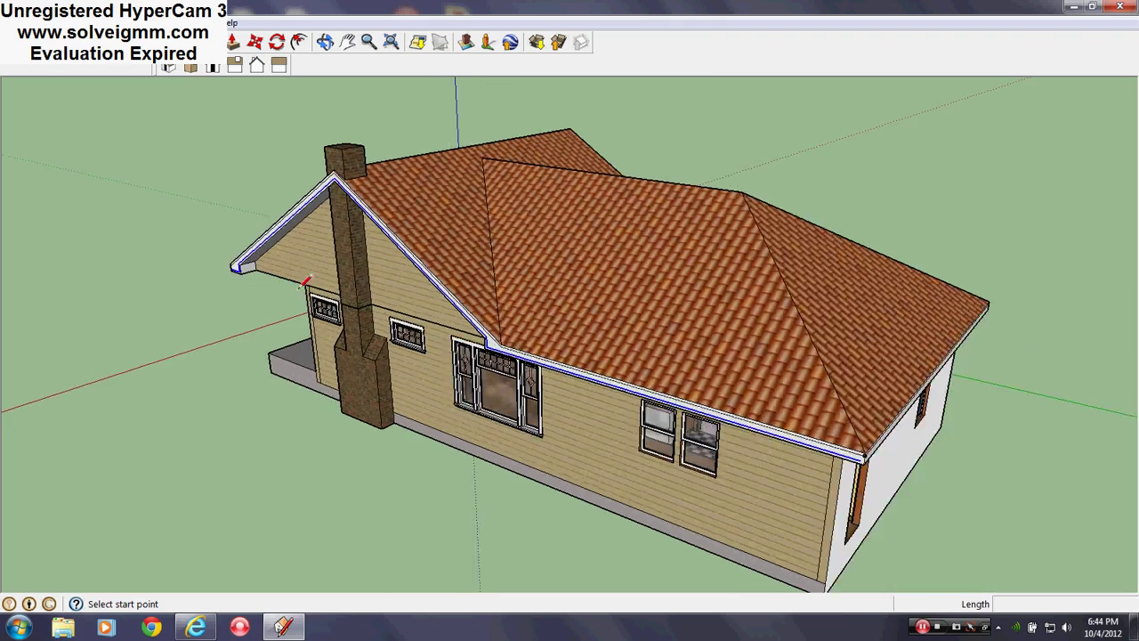
{"action": "scroll", "coordinate": [694, 418], "scroll_direction": "up", "scroll_amount": 2}
Step: Erase the short vertical edges closing the rear and front ends of the offset outline on the side opposite the chimney
{"action": "mouse_move", "coordinate": [694, 418]}
{"action": "middle_mouse_down"}
{"action": "mouse_move", "coordinate": [612, 421]}
{"action": "mouse_move", "coordinate": [132, 368]}
{"action": "middle_mouse_up"}
{"action": "key", "text": "l"}
{"action": "scroll", "coordinate": [386, 310], "scroll_direction": "up", "scroll_amount": 3}
{"action": "scroll", "coordinate": [504, 323], "scroll_direction": "up", "scroll_amount": 3}
{"action": "right_click", "coordinate": [496, 333]}
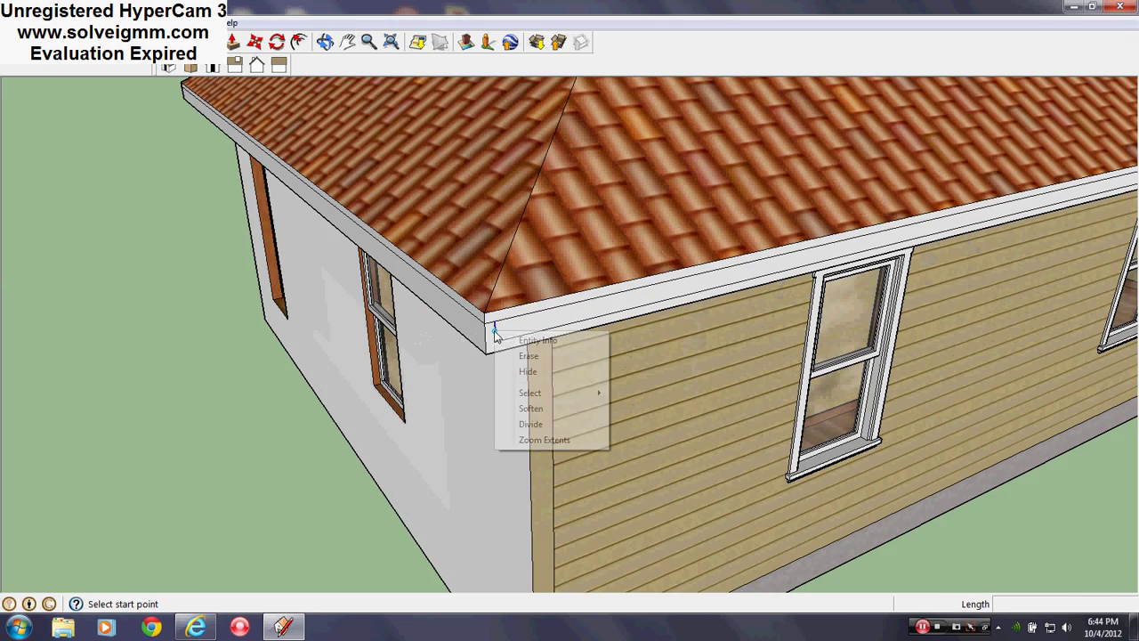
{"action": "left_click", "coordinate": [518, 355]}
{"action": "scroll", "coordinate": [379, 465], "scroll_direction": "down", "scroll_amount": 4}
{"action": "middle_click_drag", "start_coordinate": [646, 374], "coordinate": [595, 400]}
{"action": "scroll", "coordinate": [694, 356], "scroll_direction": "up", "scroll_amount": 3}
{"action": "mouse_move", "coordinate": [694, 356]}
{"action": "middle_mouse_down"}
{"action": "mouse_move", "coordinate": [501, 346]}
{"action": "mouse_move", "coordinate": [491, 366]}
{"action": "middle_mouse_up"}
{"action": "scroll", "coordinate": [492, 365], "scroll_direction": "down", "scroll_amount": 4}
{"action": "scroll", "coordinate": [520, 408], "scroll_direction": "up", "scroll_amount": 5}
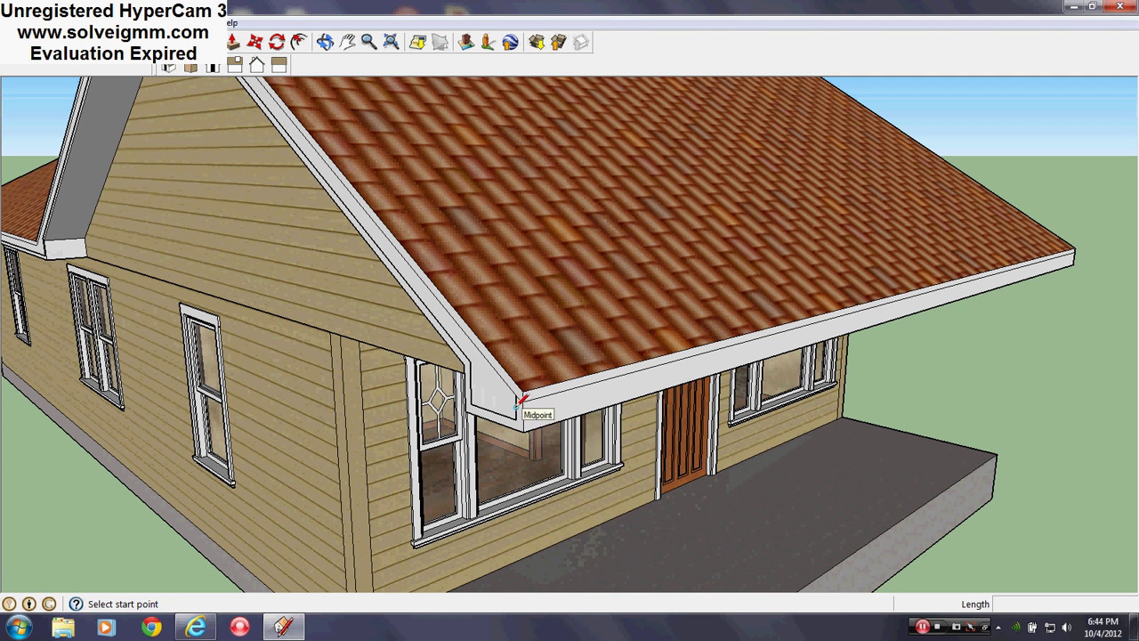
{"action": "right_click", "coordinate": [517, 407]}
{"action": "left_click", "coordinate": [536, 435]}
Step: Select everything connected to the lower offset line on the trim opposite the chimney and delete it
{"action": "right_click", "coordinate": [508, 417]}
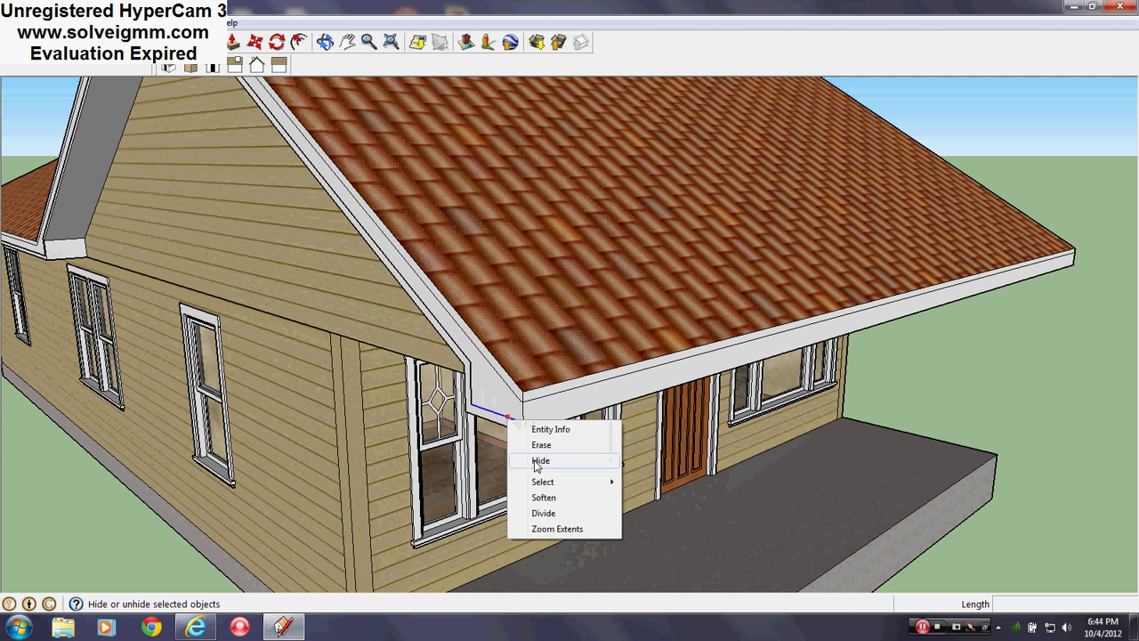
{"action": "mouse_move", "coordinate": [541, 483]}
{"action": "left_click", "coordinate": [648, 496]}
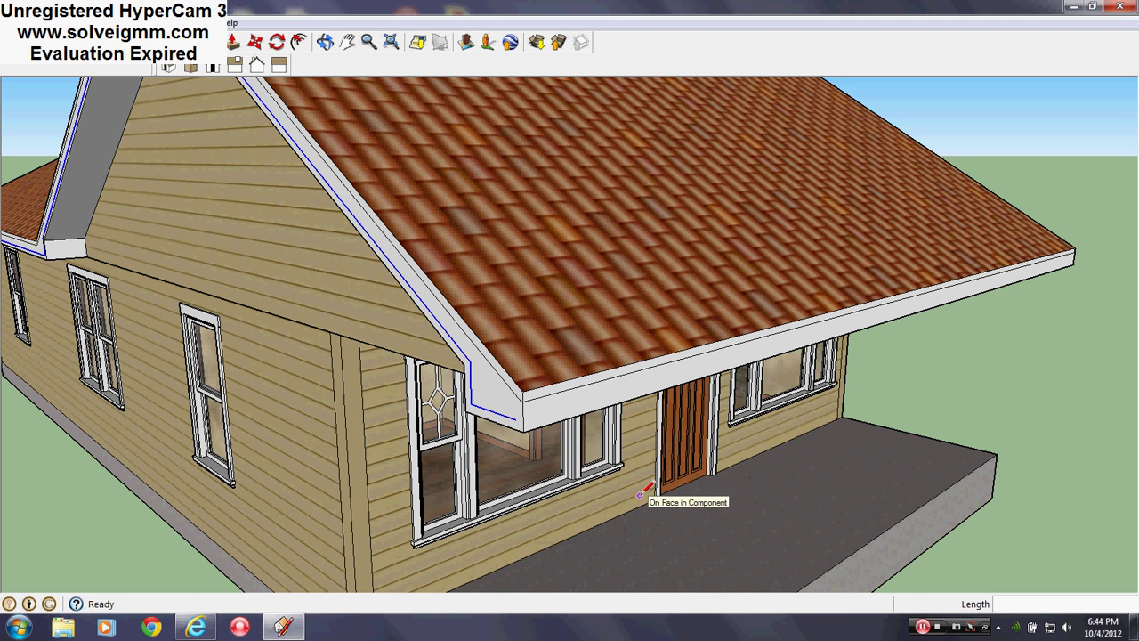
{"action": "scroll", "coordinate": [645, 490], "scroll_direction": "down", "scroll_amount": 5}
{"action": "middle_click_drag", "start_coordinate": [452, 400], "coordinate": [5, 363]}
{"action": "scroll", "coordinate": [731, 416], "scroll_direction": "down", "scroll_amount": 3}
{"action": "middle_click_drag", "start_coordinate": [731, 416], "coordinate": [744, 396]}
{"action": "scroll", "coordinate": [703, 391], "scroll_direction": "up", "scroll_amount": 1}
{"action": "scroll", "coordinate": [690, 398], "scroll_direction": "down", "scroll_amount": 2}
{"action": "scroll", "coordinate": [707, 418], "scroll_direction": "up", "scroll_amount": 2}
{"action": "right_click", "coordinate": [687, 423]}
{"action": "left_click", "coordinate": [1005, 379]}
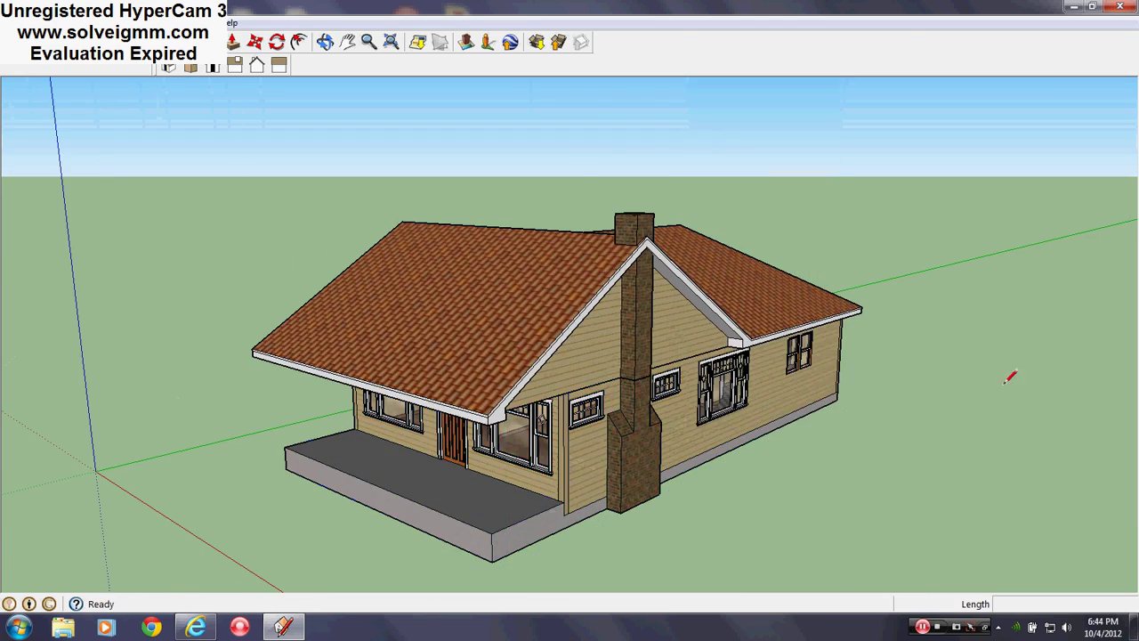
Step: Hide the bottom edge of the chimney-side gable wall where it meets the wall below
{"action": "scroll", "coordinate": [633, 386], "scroll_direction": "up", "scroll_amount": 2}
{"action": "middle_click_drag", "start_coordinate": [629, 388], "coordinate": [675, 330]}
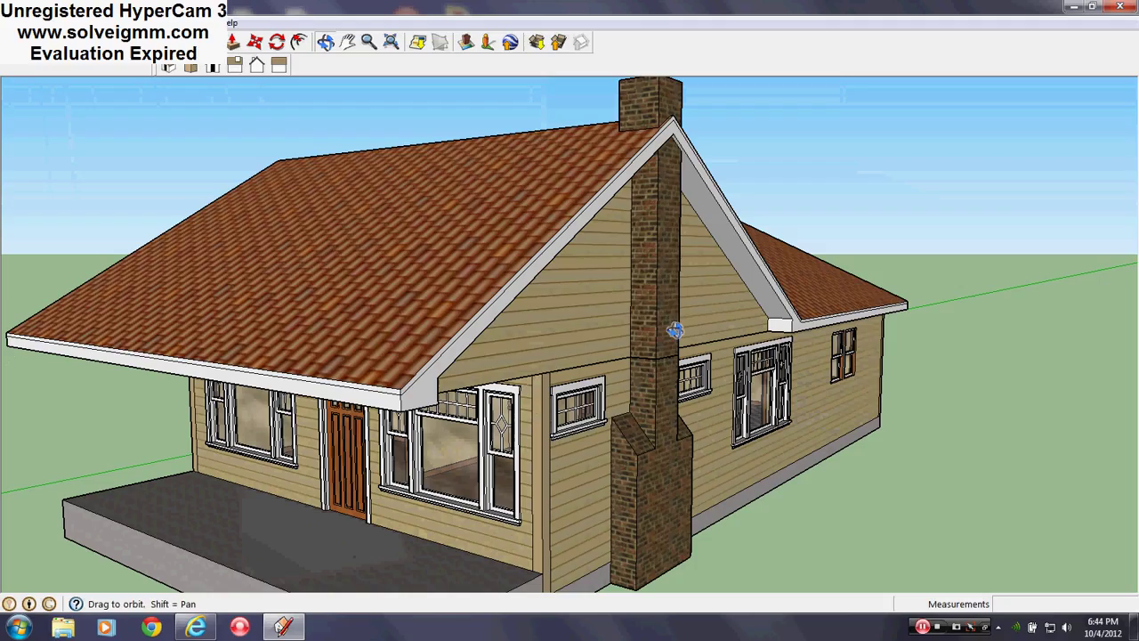
{"action": "scroll", "coordinate": [592, 368], "scroll_direction": "up", "scroll_amount": 3}
{"action": "middle_click_drag", "start_coordinate": [593, 369], "coordinate": [589, 301]}
{"action": "right_click", "coordinate": [544, 274]}
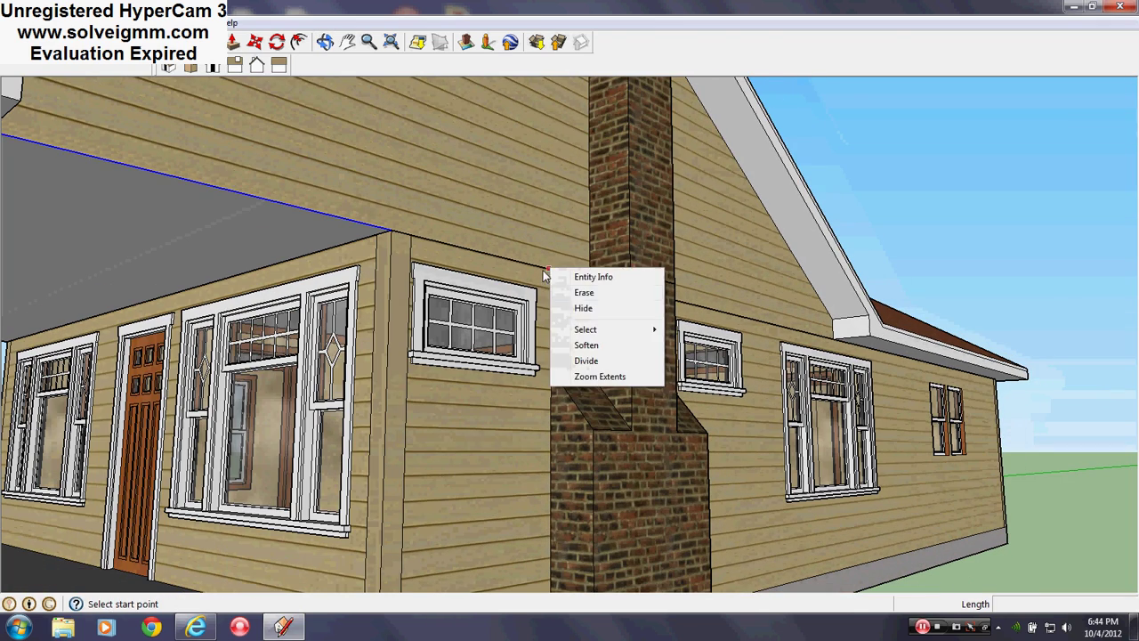
{"action": "left_click", "coordinate": [585, 309]}
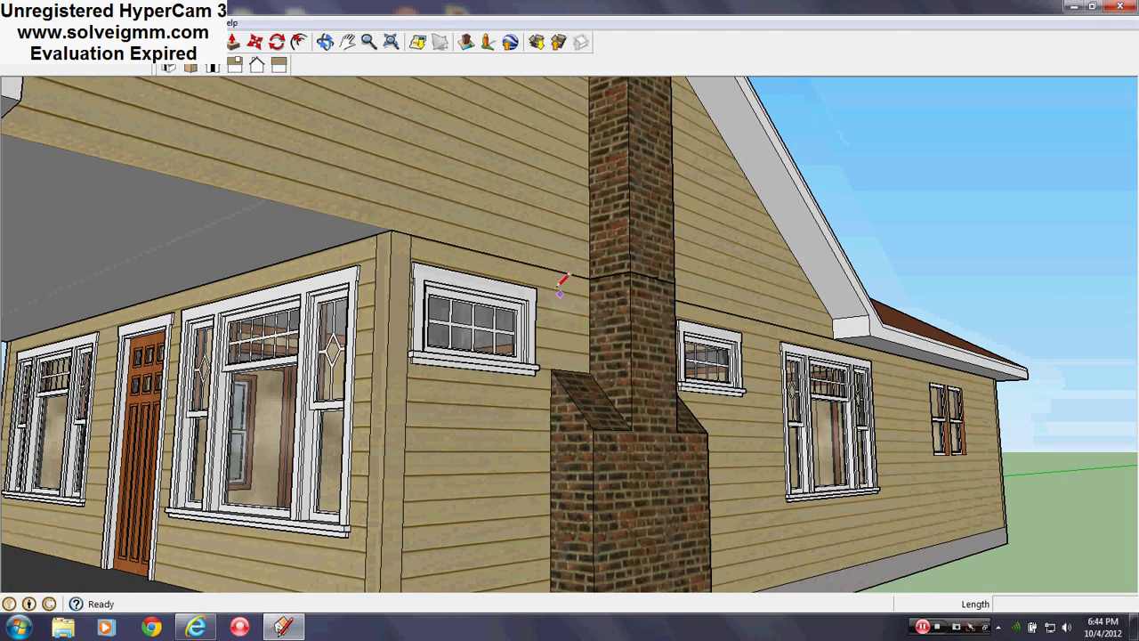
Step: Open the lower wall component for editing and hide the wall's top edge between the front corner and the chimney
{"action": "right_click", "coordinate": [558, 286]}
{"action": "left_click", "coordinate": [590, 343]}
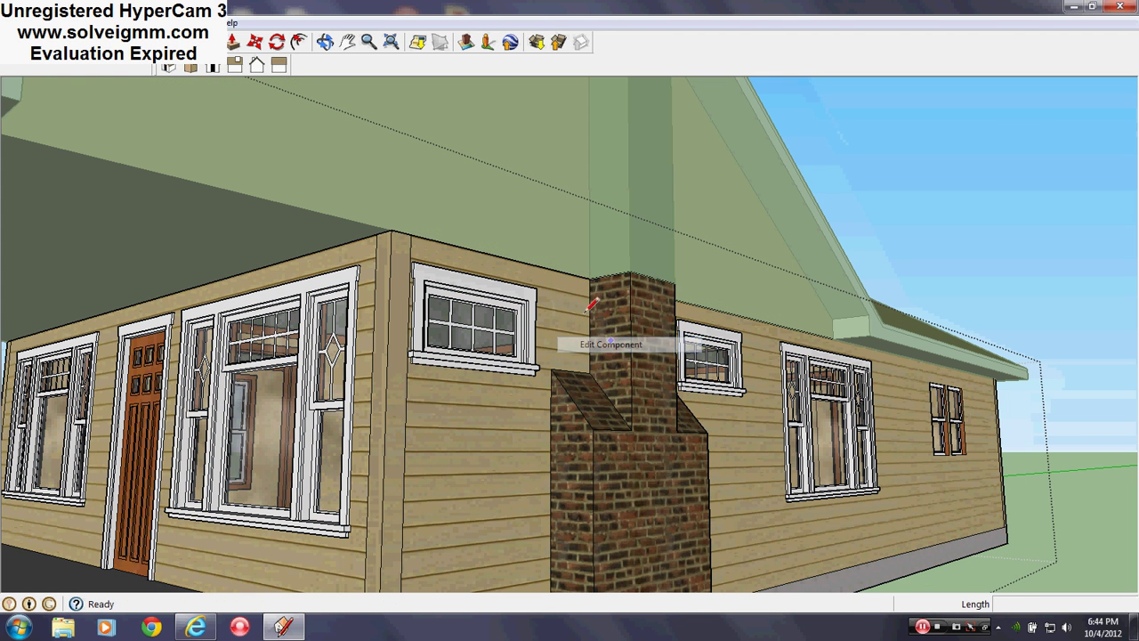
{"action": "right_click", "coordinate": [576, 277]}
{"action": "left_click", "coordinate": [610, 317]}
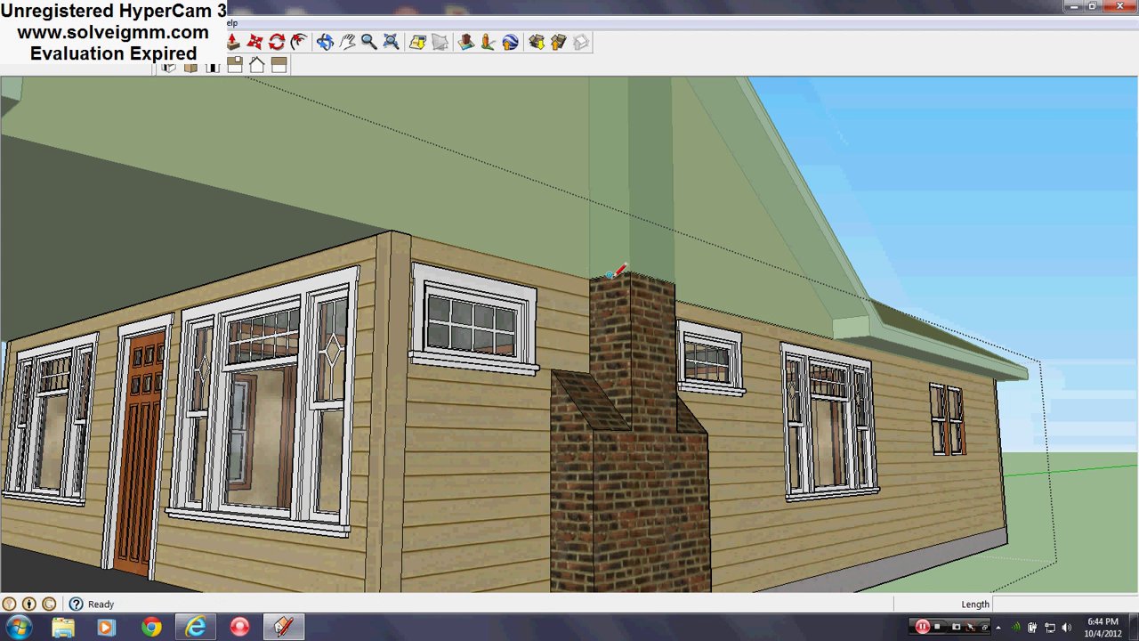
Step: Hide the top edges of the lower brick chimney on its outer face and both sides
{"action": "right_click", "coordinate": [622, 272]}
{"action": "left_click", "coordinate": [650, 315]}
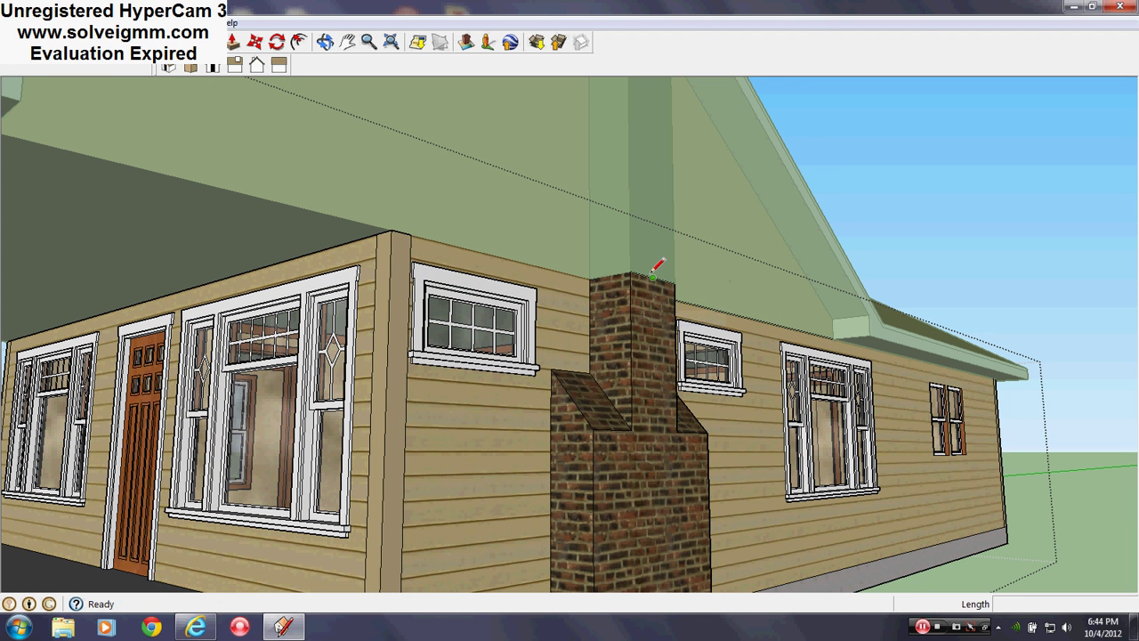
{"action": "right_click", "coordinate": [657, 274]}
{"action": "left_click", "coordinate": [655, 315]}
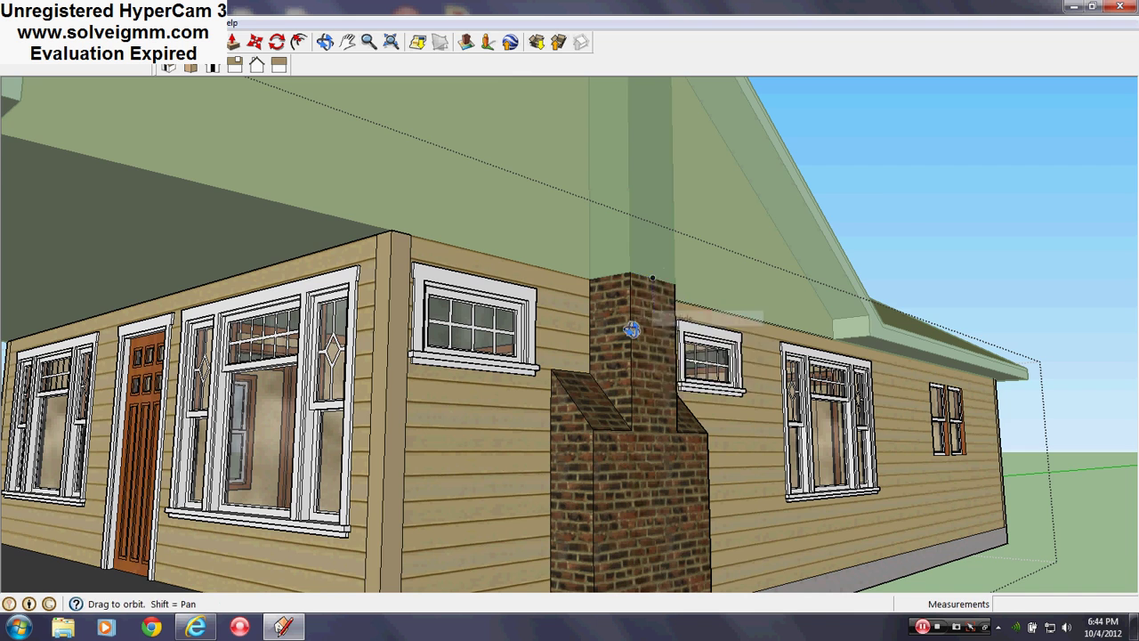
{"action": "middle_click_drag", "start_coordinate": [628, 324], "coordinate": [468, 320]}
{"action": "scroll", "coordinate": [469, 320], "scroll_direction": "up", "scroll_amount": 3}
{"action": "middle_click_drag", "start_coordinate": [386, 325], "coordinate": [365, 256]}
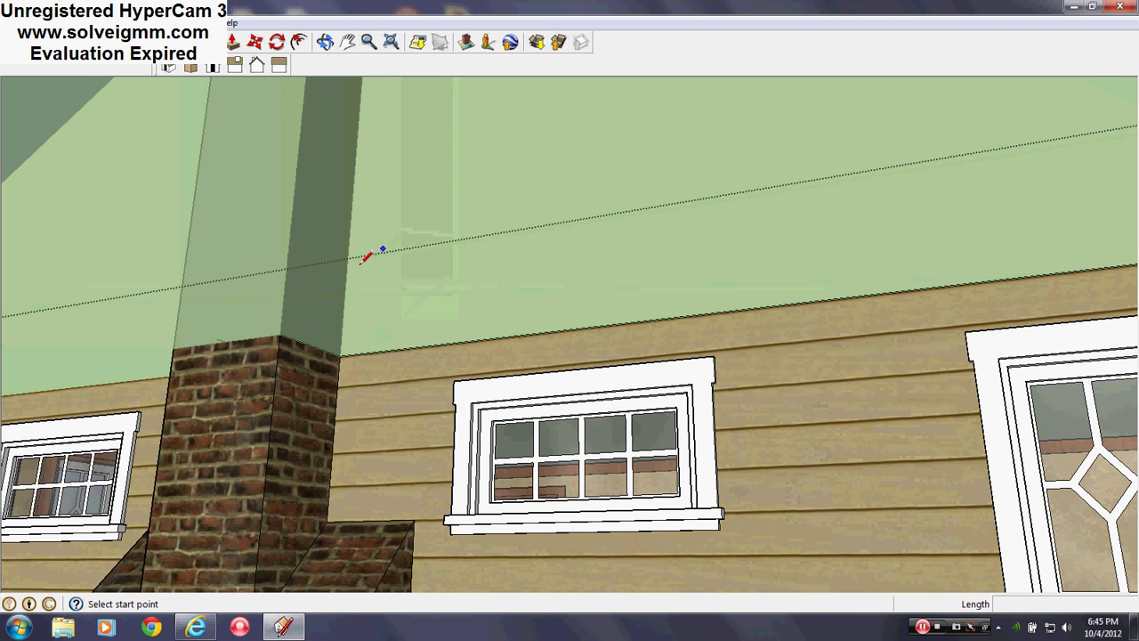
{"action": "right_click", "coordinate": [329, 349]}
{"action": "left_click", "coordinate": [341, 392]}
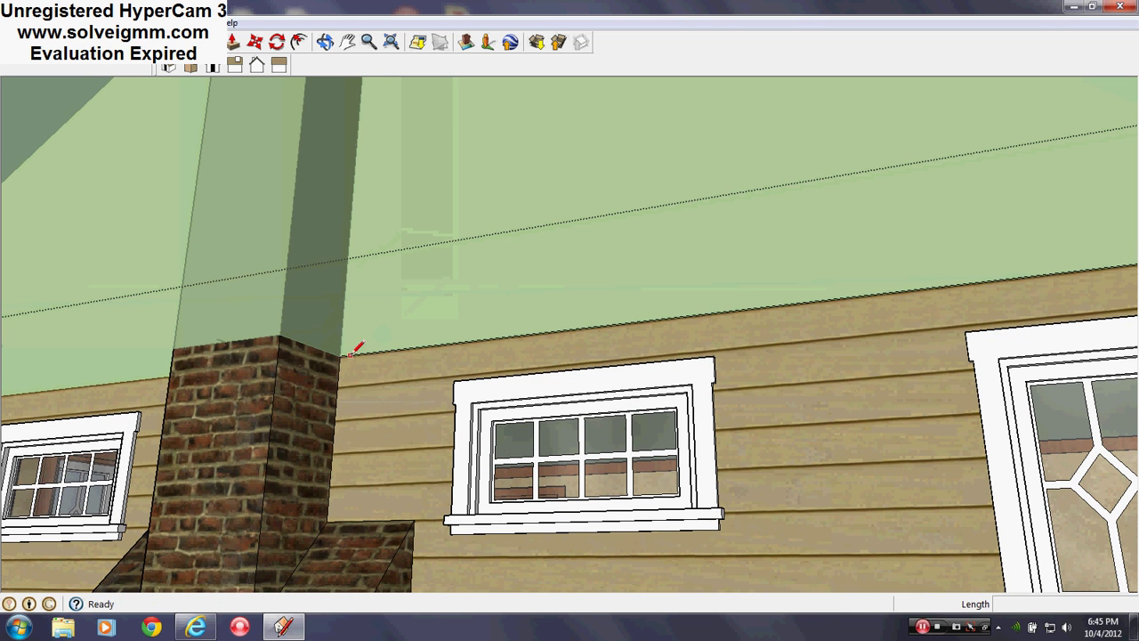
Step: Hide the wall's top edge on the rear side of the chimney
{"action": "right_click", "coordinate": [349, 355]}
{"action": "left_click", "coordinate": [379, 397]}
{"action": "middle_click_drag", "start_coordinate": [377, 377], "coordinate": [633, 454]}
{"action": "scroll", "coordinate": [628, 374], "scroll_direction": "down", "scroll_amount": 4}
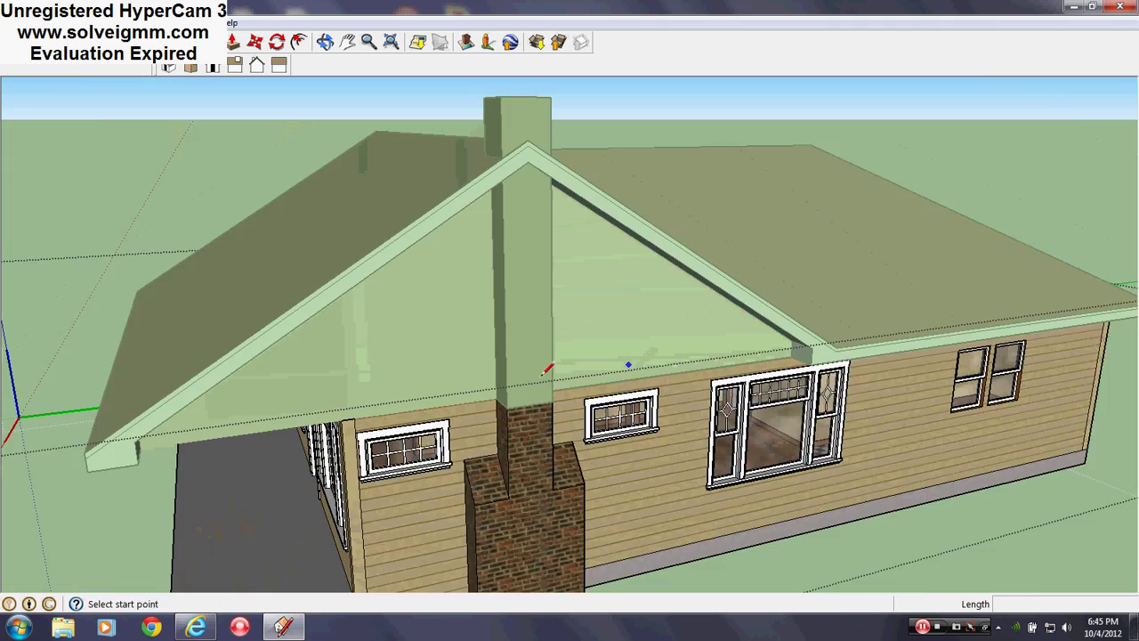
Step: Hide the lower wall's top edge beneath the gable opposite the chimney and close the wall component
{"action": "middle_click_drag", "start_coordinate": [258, 325], "coordinate": [956, 280]}
{"action": "scroll", "coordinate": [483, 369], "scroll_direction": "down", "scroll_amount": 5}
{"action": "scroll", "coordinate": [365, 379], "scroll_direction": "up", "scroll_amount": 5}
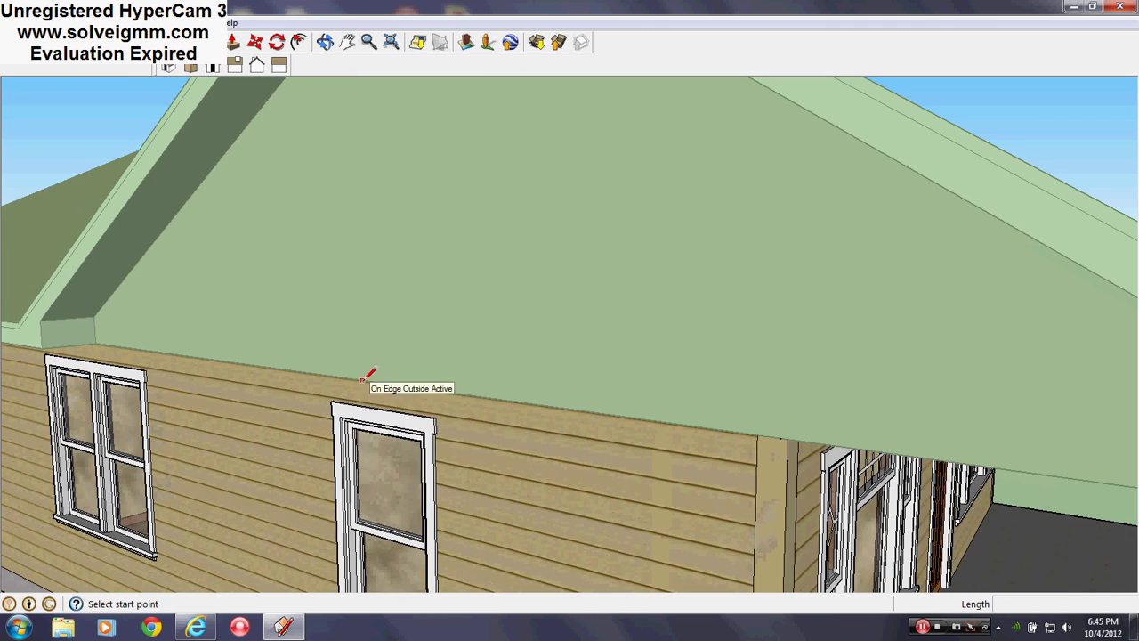
{"action": "right_click", "coordinate": [362, 380]}
{"action": "left_click", "coordinate": [394, 422]}
{"action": "scroll", "coordinate": [218, 187], "scroll_direction": "down", "scroll_amount": 5}
{"action": "right_click", "coordinate": [164, 169]}
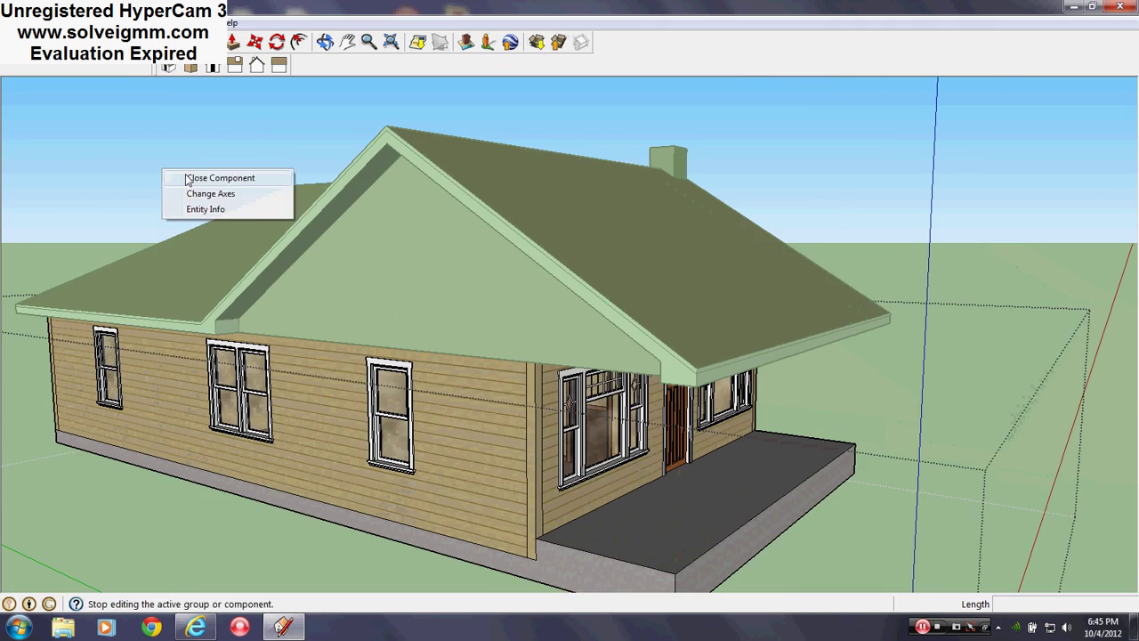
{"action": "left_click", "coordinate": [204, 178]}
Step: Hide the bottom edge of the gable wall on the side opposite the chimney
{"action": "scroll", "coordinate": [585, 340], "scroll_direction": "up", "scroll_amount": 5}
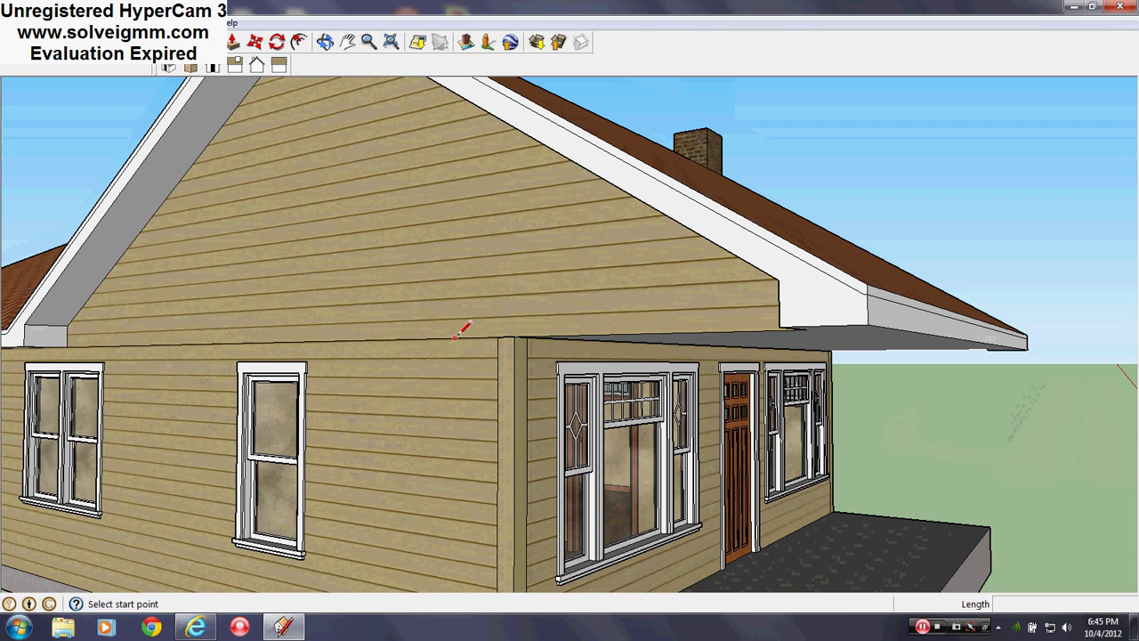
{"action": "right_click", "coordinate": [458, 336]}
{"action": "left_click", "coordinate": [492, 379]}
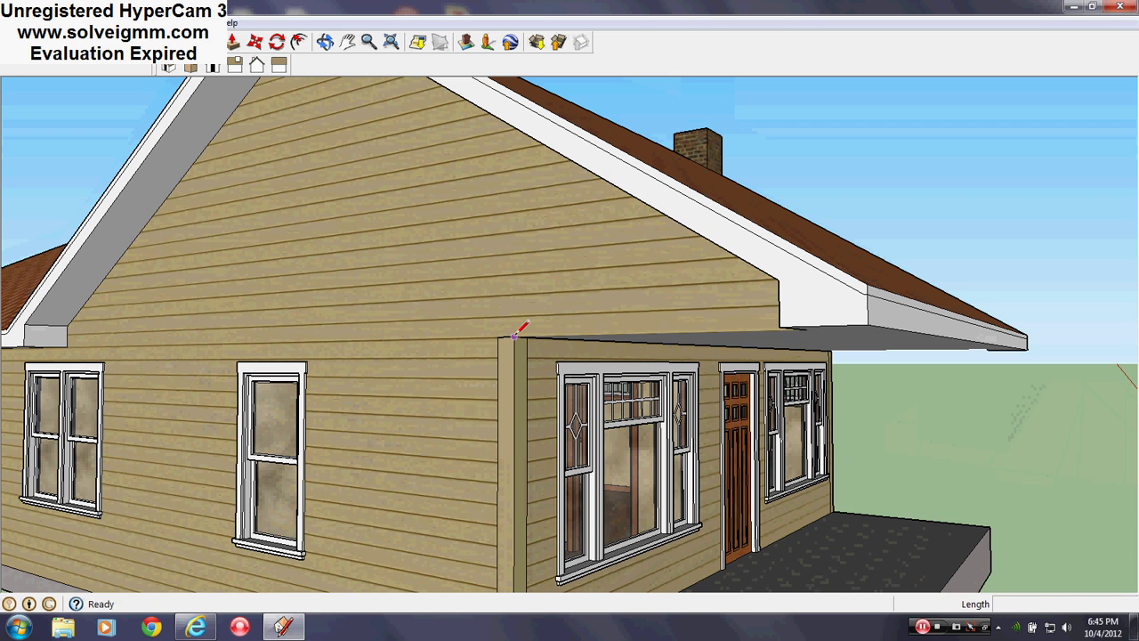
Step: Hide the horizontal seam edge across the upper brick chimney's side facing the porch
{"action": "middle_click_drag", "start_coordinate": [516, 326], "coordinate": [861, 217]}
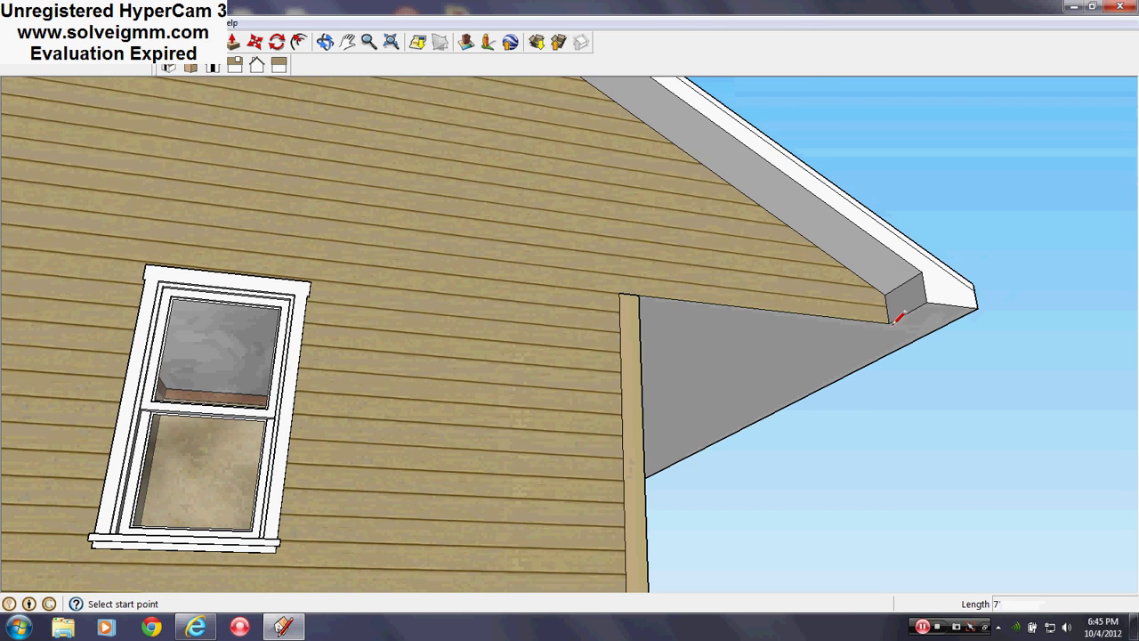
{"action": "middle_click_drag", "start_coordinate": [852, 260], "coordinate": [480, 391]}
{"action": "mouse_move", "coordinate": [692, 395]}
{"action": "middle_mouse_down"}
{"action": "mouse_move", "coordinate": [632, 364]}
{"action": "mouse_move", "coordinate": [374, 329]}
{"action": "middle_mouse_up"}
{"action": "scroll", "coordinate": [632, 364], "scroll_direction": "up", "scroll_amount": 1}
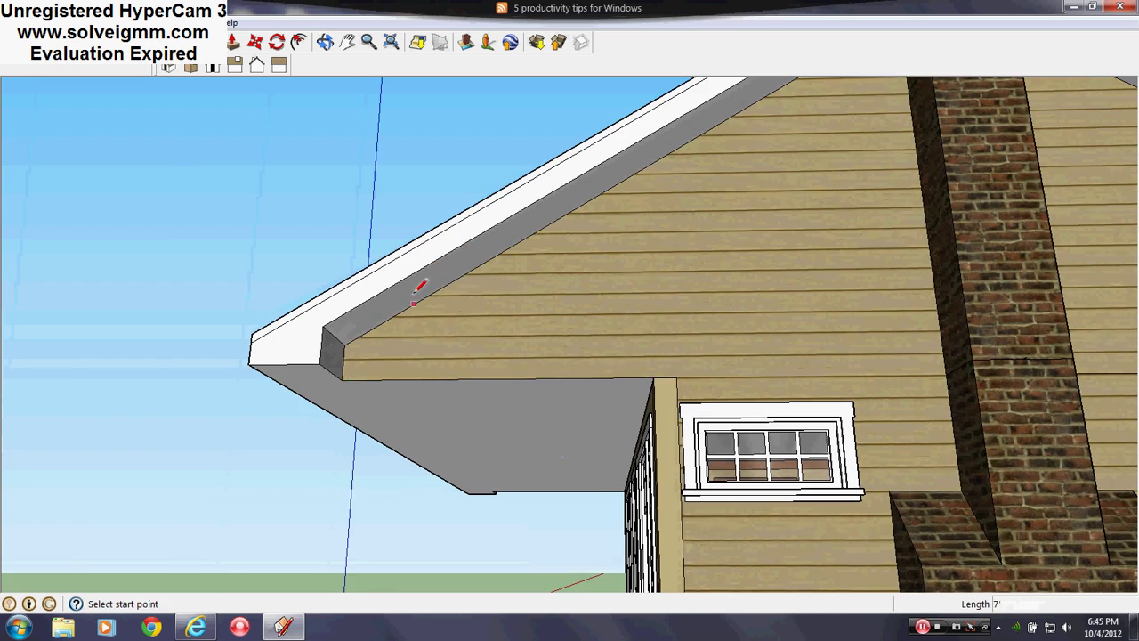
{"action": "scroll", "coordinate": [418, 286], "scroll_direction": "down", "scroll_amount": 6}
{"action": "scroll", "coordinate": [730, 329], "scroll_direction": "up", "scroll_amount": 4}
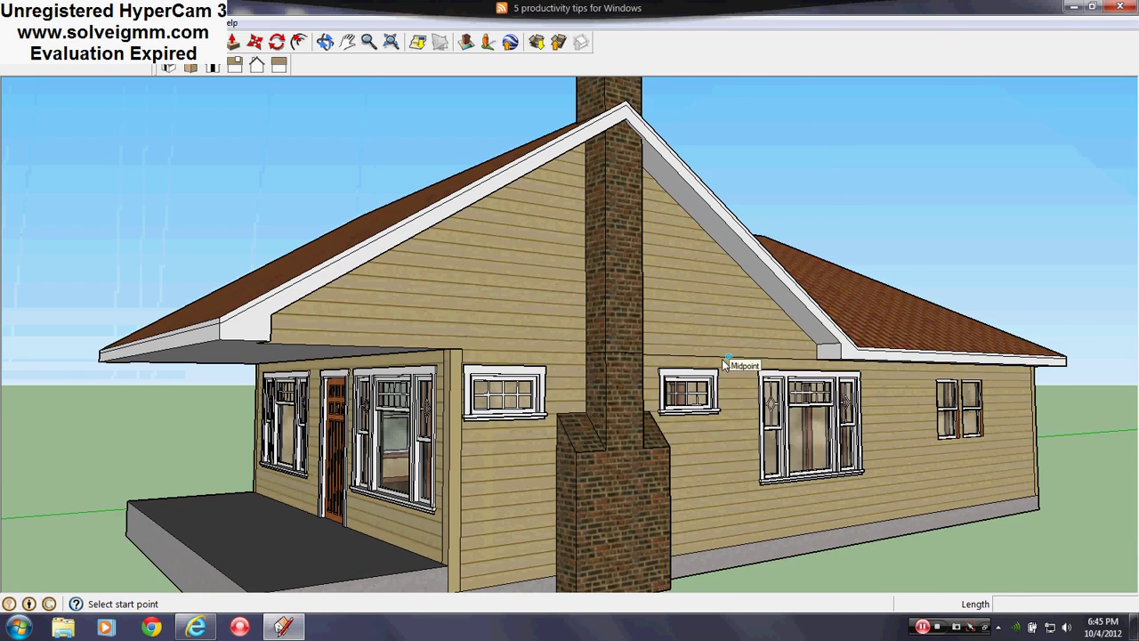
{"action": "right_click", "coordinate": [724, 363]}
{"action": "key", "text": "Escape"}
{"action": "scroll", "coordinate": [604, 352], "scroll_direction": "up", "scroll_amount": 3}
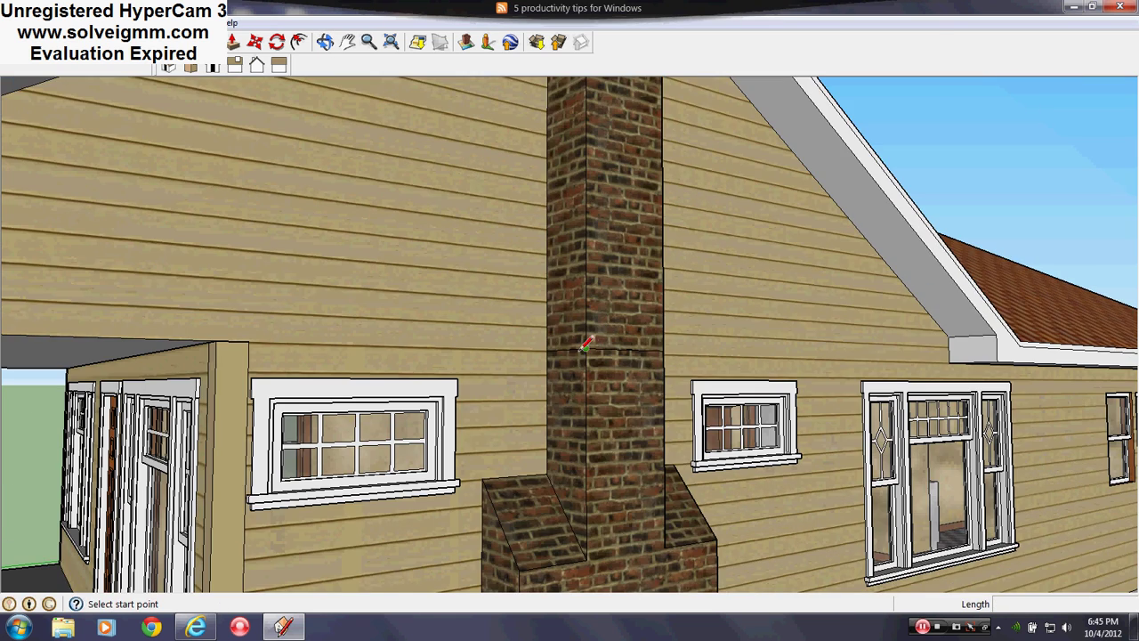
{"action": "right_click", "coordinate": [584, 350]}
{"action": "left_click", "coordinate": [612, 392]}
Step: Hide the remaining horizontal seam edges on the outer face and rear side of the upper brick chimney
{"action": "middle_click_drag", "start_coordinate": [609, 397], "coordinate": [262, 441]}
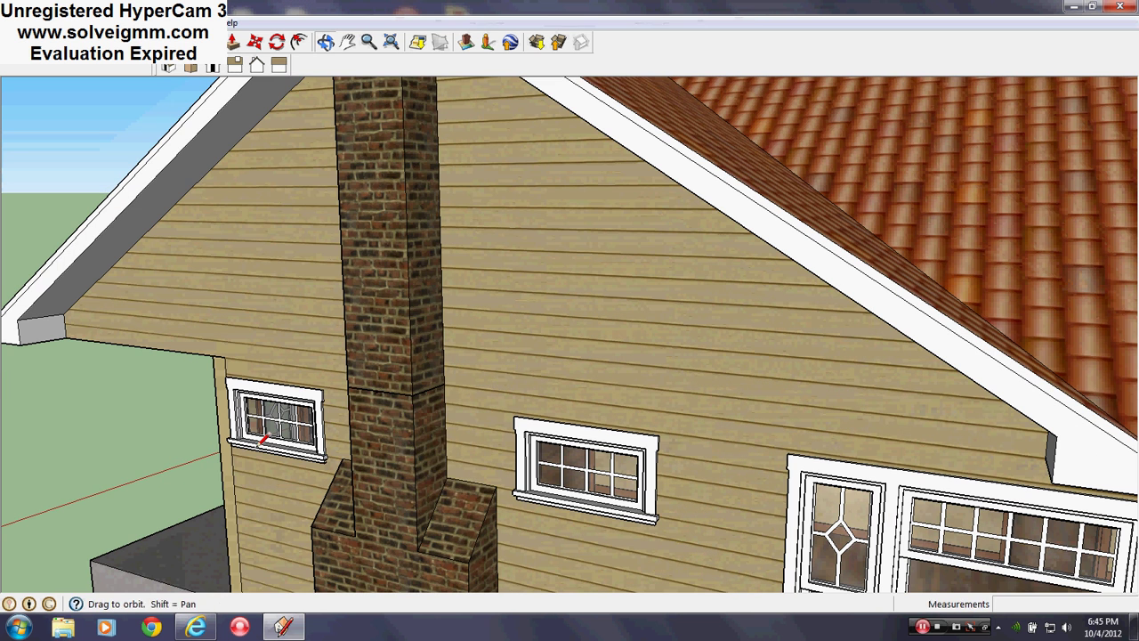
{"action": "right_click", "coordinate": [389, 387]}
{"action": "left_click", "coordinate": [407, 437]}
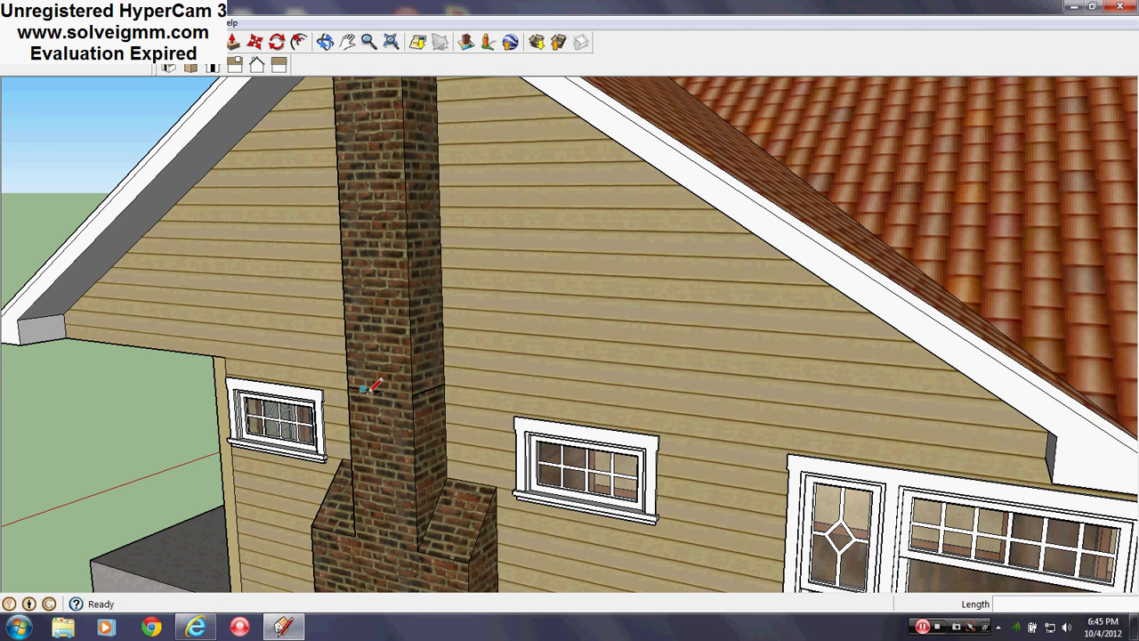
{"action": "right_click", "coordinate": [364, 388]}
{"action": "left_click", "coordinate": [396, 428]}
{"action": "right_click", "coordinate": [427, 389]}
{"action": "left_click", "coordinate": [458, 432]}
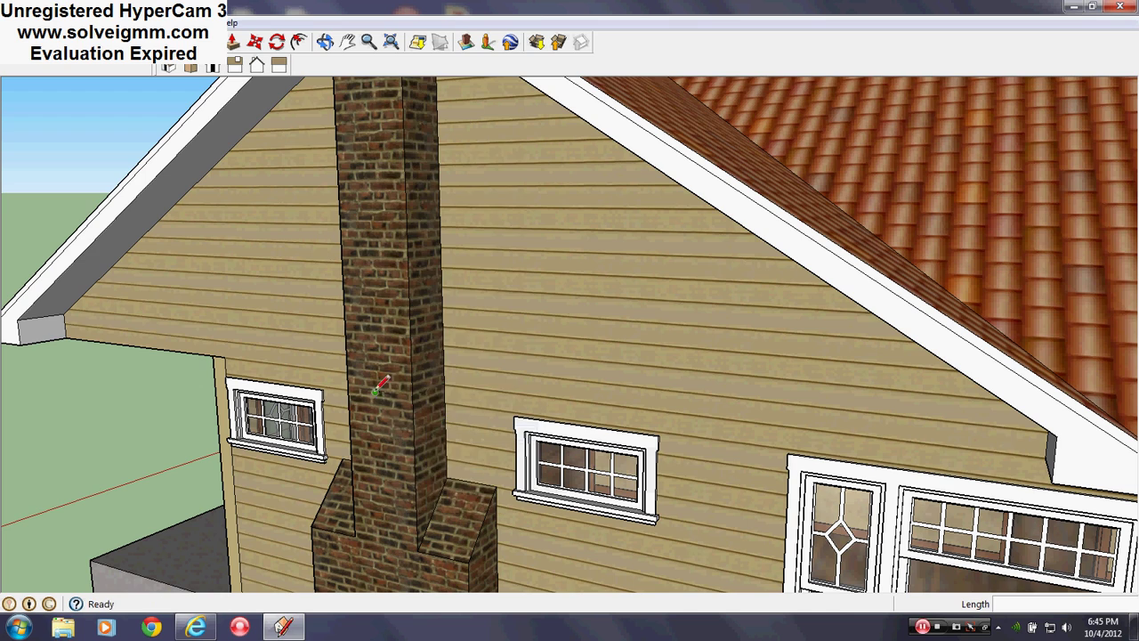
{"action": "right_click", "coordinate": [375, 393]}
{"action": "right_click", "coordinate": [376, 392]}
{"action": "left_click", "coordinate": [396, 429]}
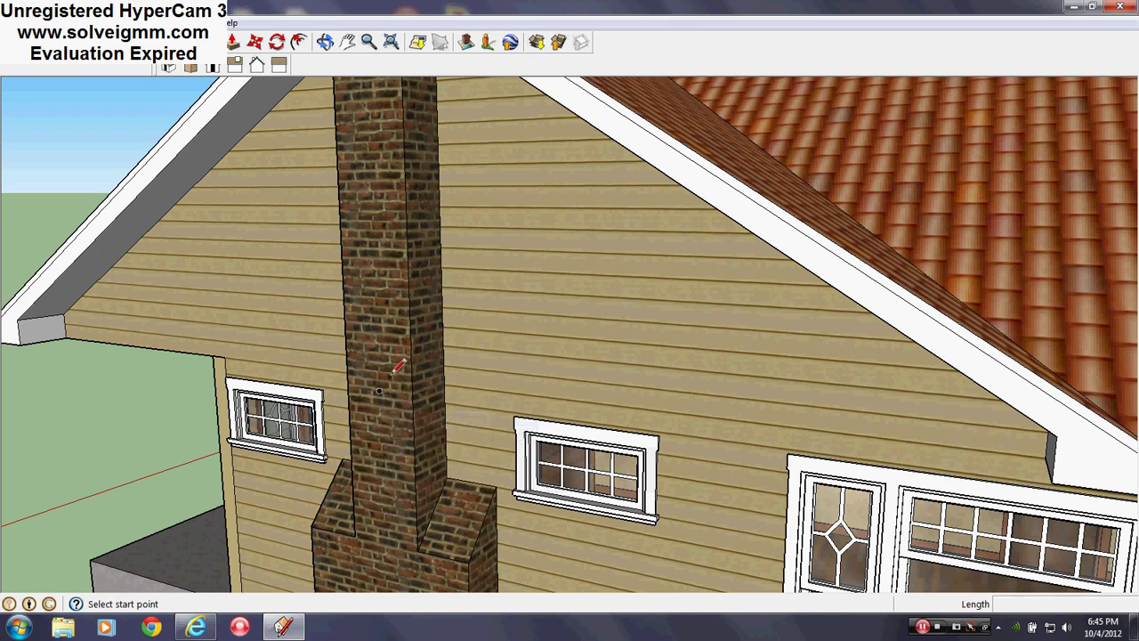
Step: Turn off the Profiles edge style for the whole model
{"action": "scroll", "coordinate": [382, 374], "scroll_direction": "down", "scroll_amount": 5}
{"action": "middle_click_drag", "start_coordinate": [376, 367], "coordinate": [655, 401]}
{"action": "scroll", "coordinate": [655, 402], "scroll_direction": "down", "scroll_amount": 1}
{"action": "middle_click_drag", "start_coordinate": [534, 418], "coordinate": [360, 374]}
{"action": "scroll", "coordinate": [477, 401], "scroll_direction": "up", "scroll_amount": 3}
{"action": "middle_click_drag", "start_coordinate": [477, 401], "coordinate": [660, 355]}
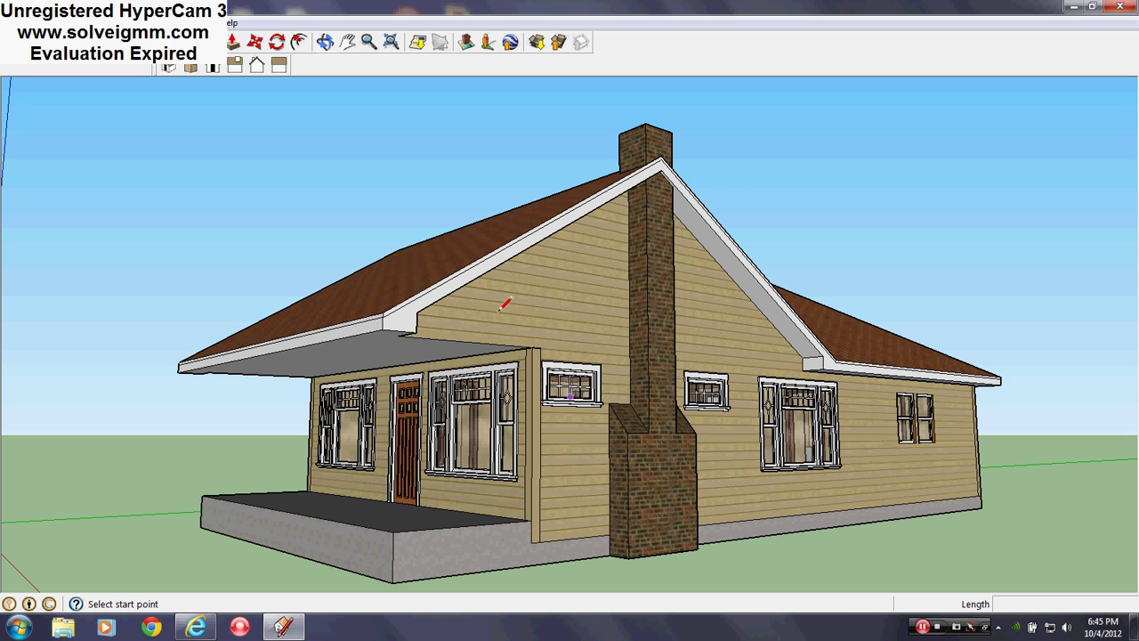
{"action": "left_click", "coordinate": [60, 23]}
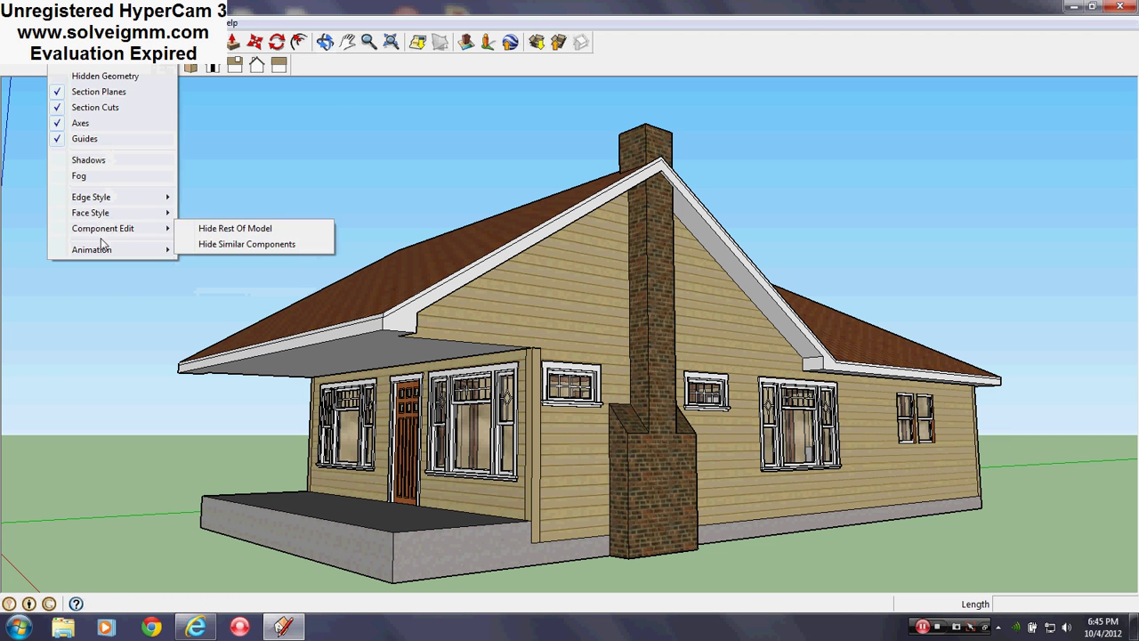
{"action": "mouse_move", "coordinate": [96, 196]}
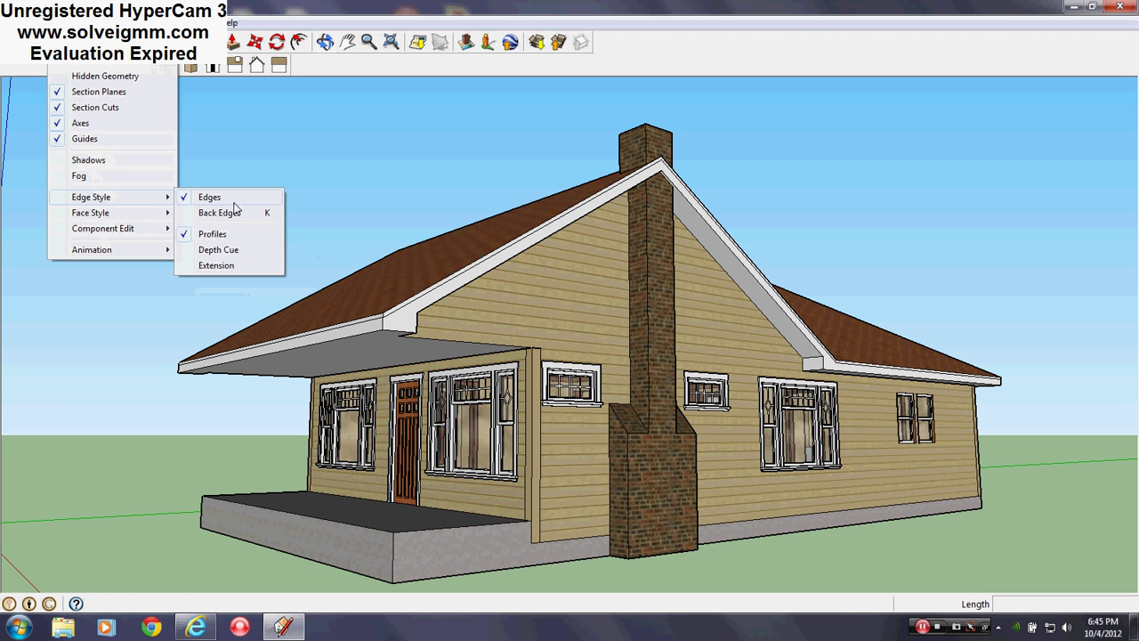
{"action": "left_click", "coordinate": [235, 232]}
Step: Examine the house from all sides, checking the edges, roof trim, siding and chimney
{"action": "scroll", "coordinate": [685, 379], "scroll_direction": "up", "scroll_amount": 2}
{"action": "middle_click_drag", "start_coordinate": [685, 379], "coordinate": [468, 379]}
{"action": "scroll", "coordinate": [508, 422], "scroll_direction": "up", "scroll_amount": 1}
{"action": "scroll", "coordinate": [509, 418], "scroll_direction": "up", "scroll_amount": 3}
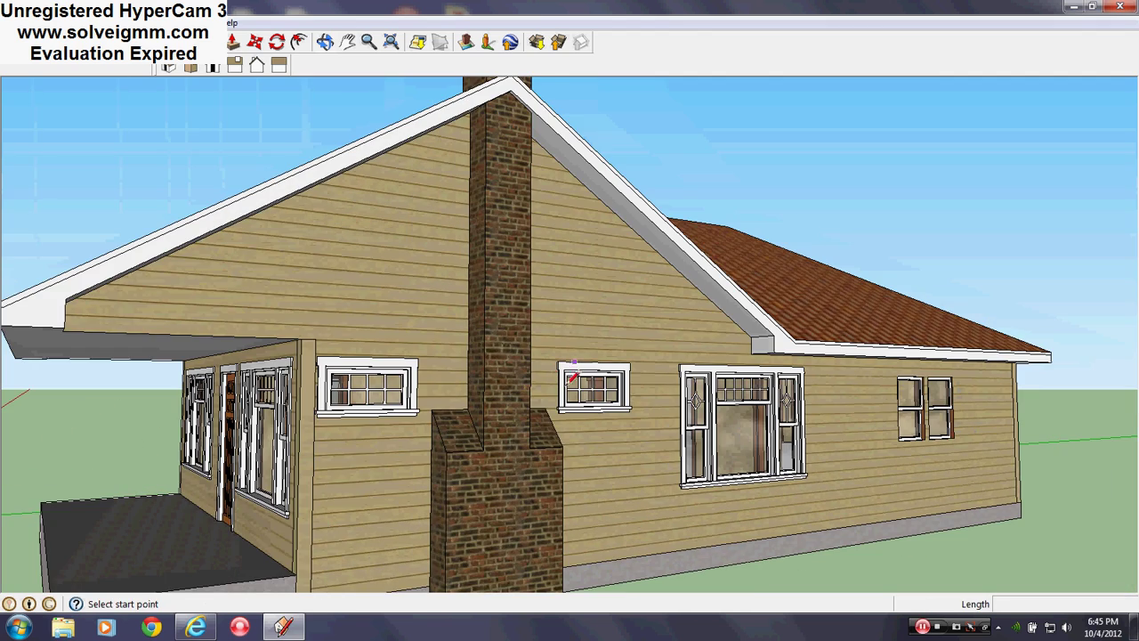
{"action": "scroll", "coordinate": [681, 334], "scroll_direction": "down", "scroll_amount": 3}
{"action": "middle_click_drag", "start_coordinate": [476, 332], "coordinate": [783, 382]}
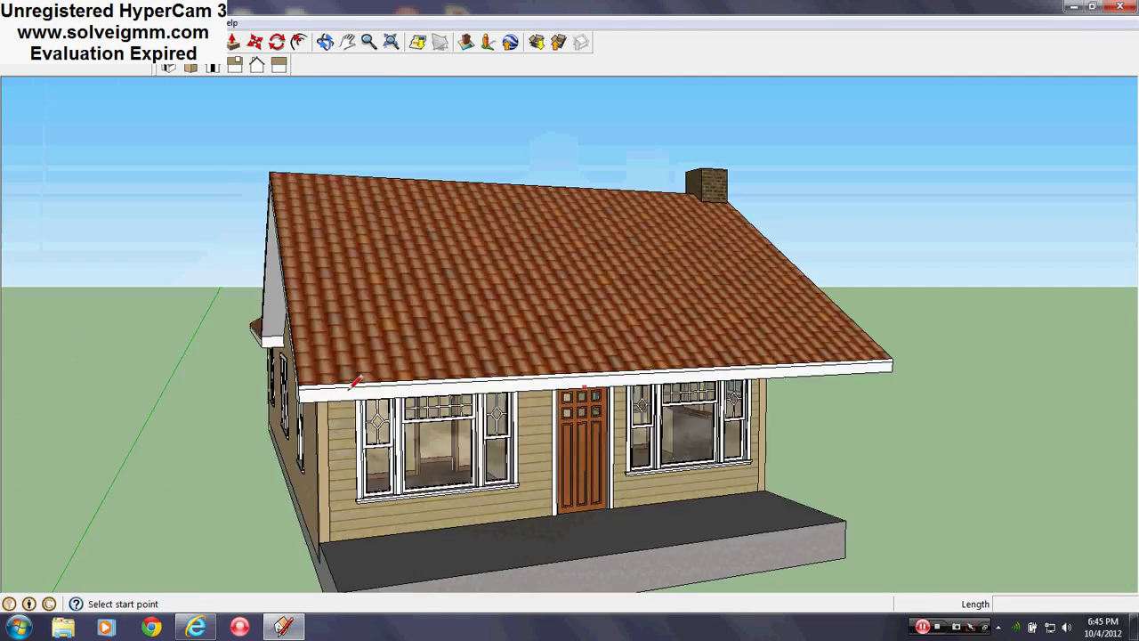
{"action": "middle_click_drag", "start_coordinate": [353, 382], "coordinate": [635, 358]}
{"action": "scroll", "coordinate": [637, 360], "scroll_direction": "down", "scroll_amount": 4}
{"action": "middle_click_drag", "start_coordinate": [388, 414], "coordinate": [281, 428]}
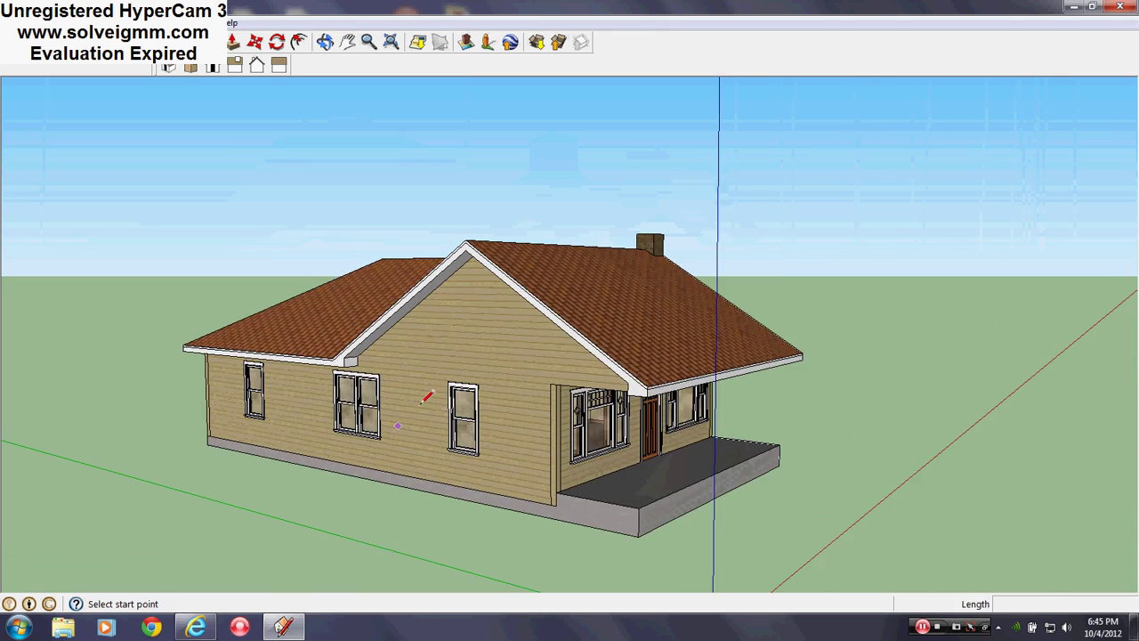
{"action": "middle_click_drag", "start_coordinate": [425, 396], "coordinate": [912, 464]}
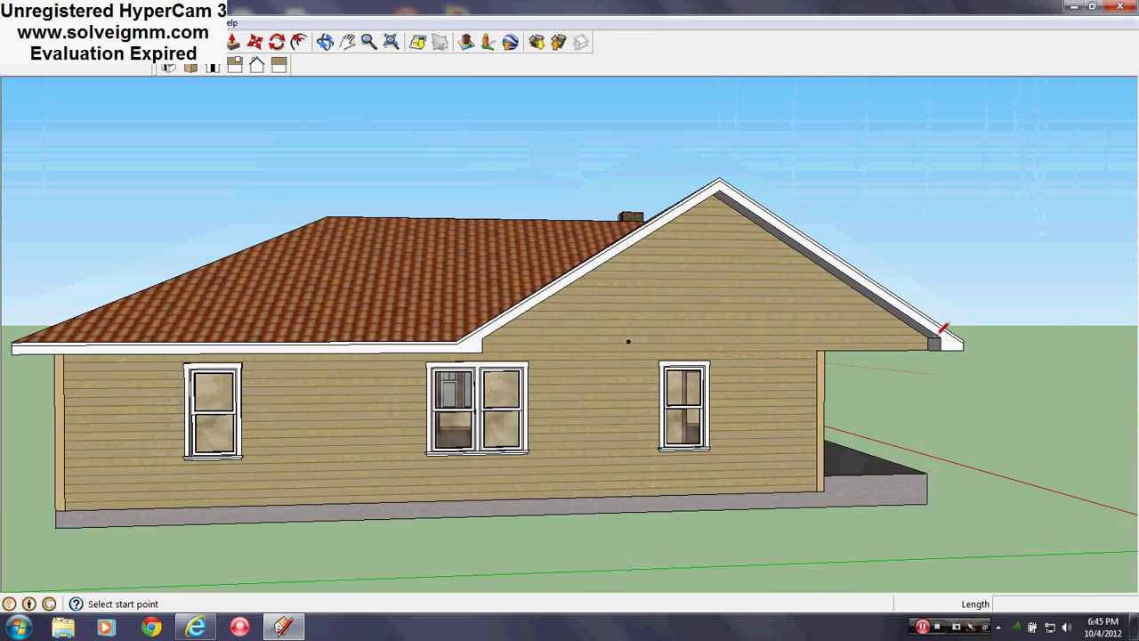
{"action": "middle_click_drag", "start_coordinate": [943, 329], "coordinate": [313, 482]}
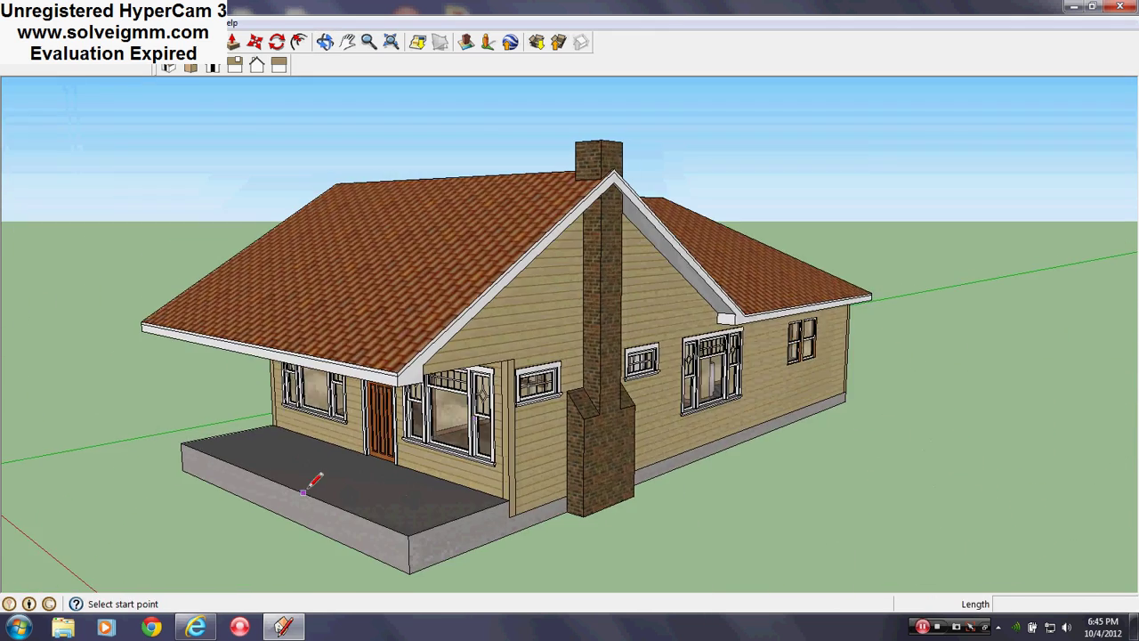
{"action": "mouse_move", "coordinate": [433, 267]}
{"action": "middle_mouse_down"}
{"action": "mouse_move", "coordinate": [359, 516]}
{"action": "mouse_move", "coordinate": [239, 476]}
{"action": "mouse_move", "coordinate": [653, 326]}
{"action": "middle_mouse_up"}
{"action": "middle_click_drag", "start_coordinate": [562, 333], "coordinate": [251, 407]}
{"action": "scroll", "coordinate": [432, 496], "scroll_direction": "up", "scroll_amount": 3}
{"action": "middle_click_drag", "start_coordinate": [447, 496], "coordinate": [732, 431]}
{"action": "middle_click_drag", "start_coordinate": [463, 392], "coordinate": [602, 326]}
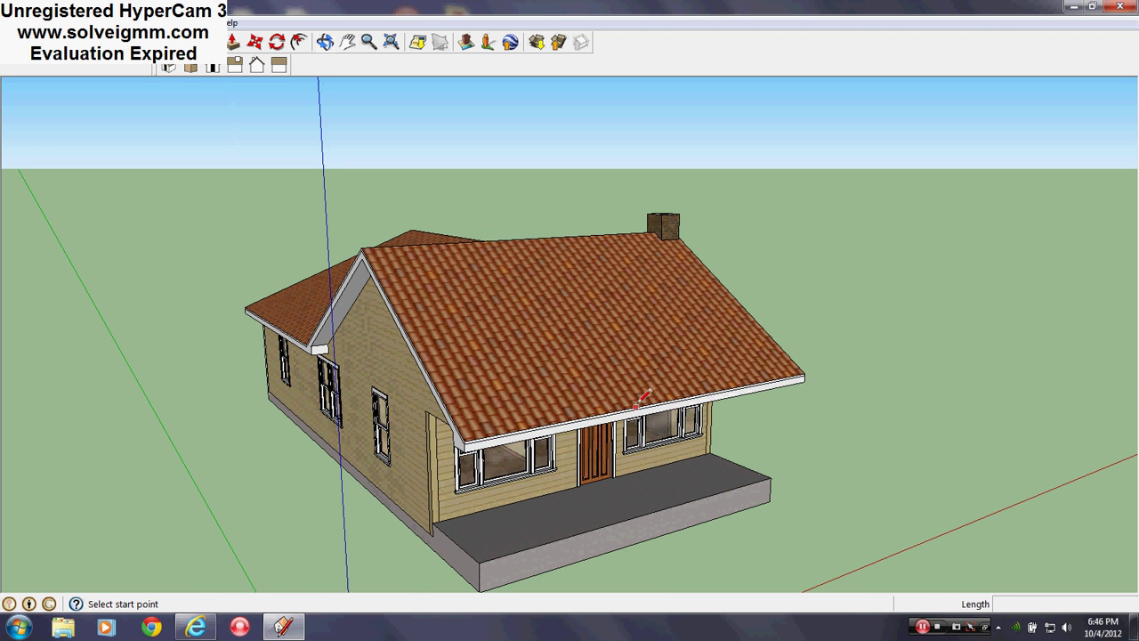
{"action": "middle_click_drag", "start_coordinate": [648, 399], "coordinate": [515, 417]}
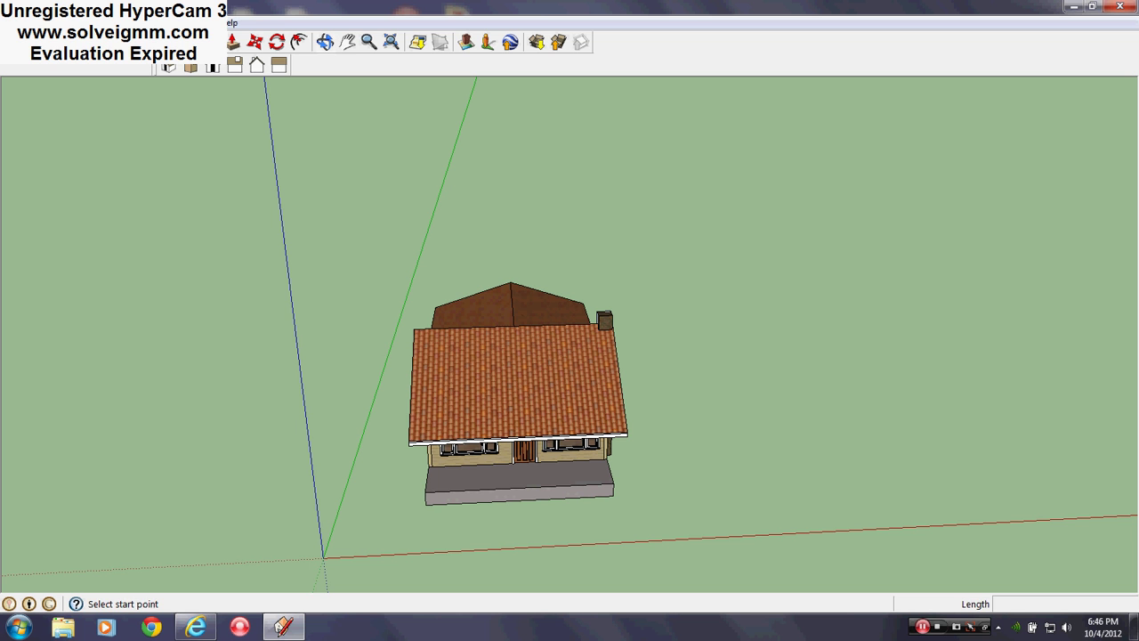
{"action": "key", "text": "r"}
{"action": "left_click", "coordinate": [666, 499]}
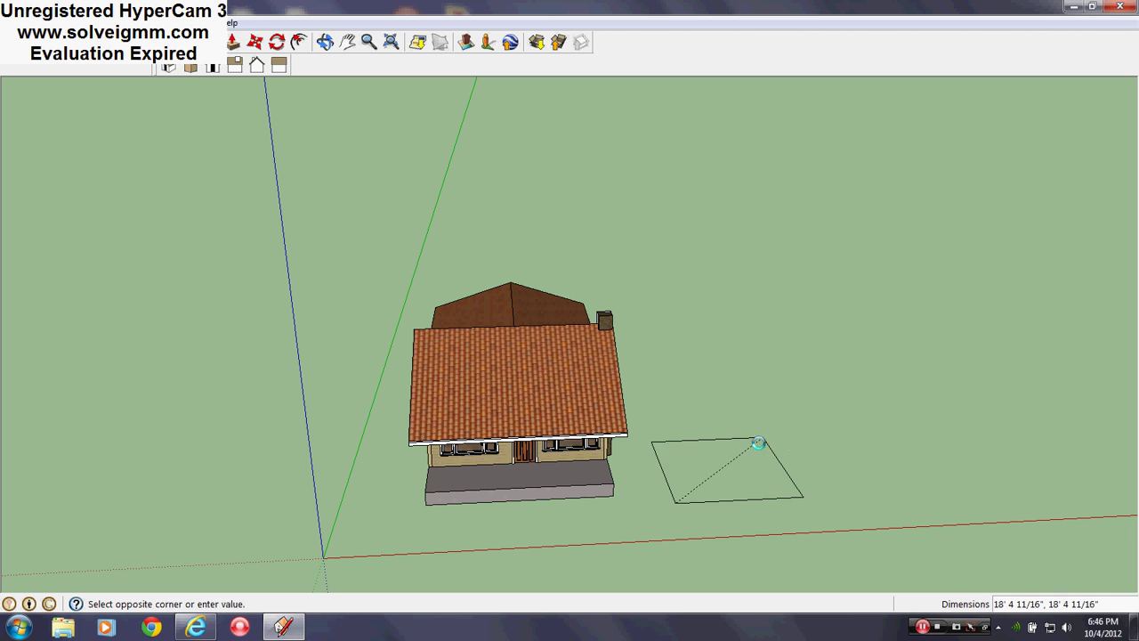
{"action": "key", "text": "Escape"}
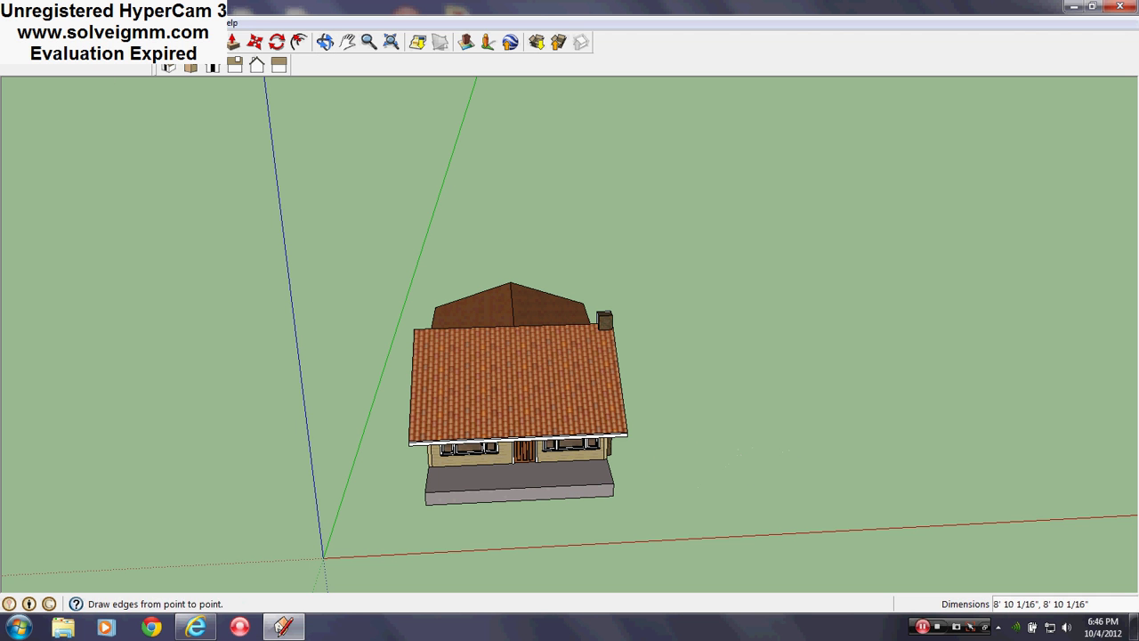
Step: Draw an upright rectangle about 10' 8" tall beside the house's front and group its face and edges
{"action": "left_click", "coordinate": [663, 491]}
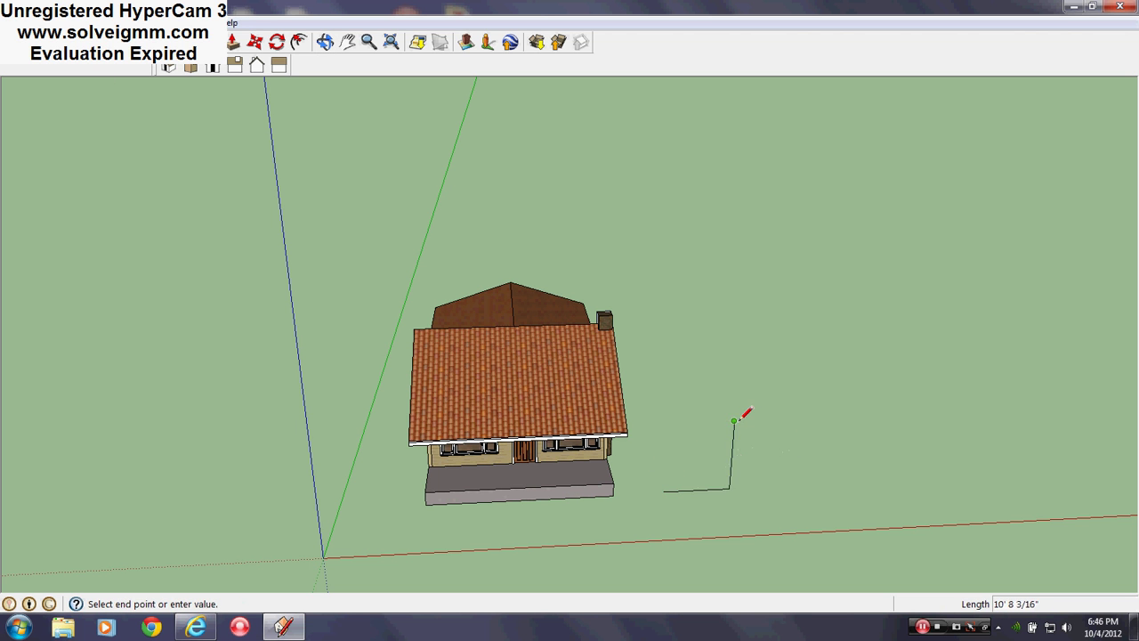
{"action": "left_click", "coordinate": [665, 421]}
{"action": "right_click", "coordinate": [683, 445]}
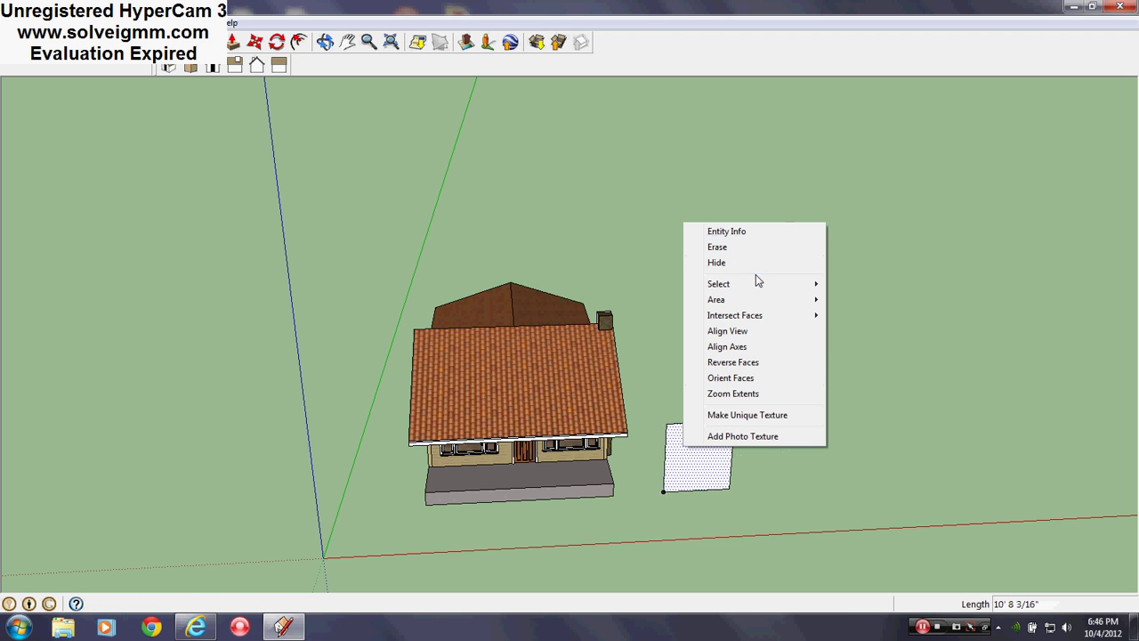
{"action": "mouse_move", "coordinate": [774, 286]}
{"action": "left_click", "coordinate": [847, 301]}
{"action": "right_click", "coordinate": [711, 458]}
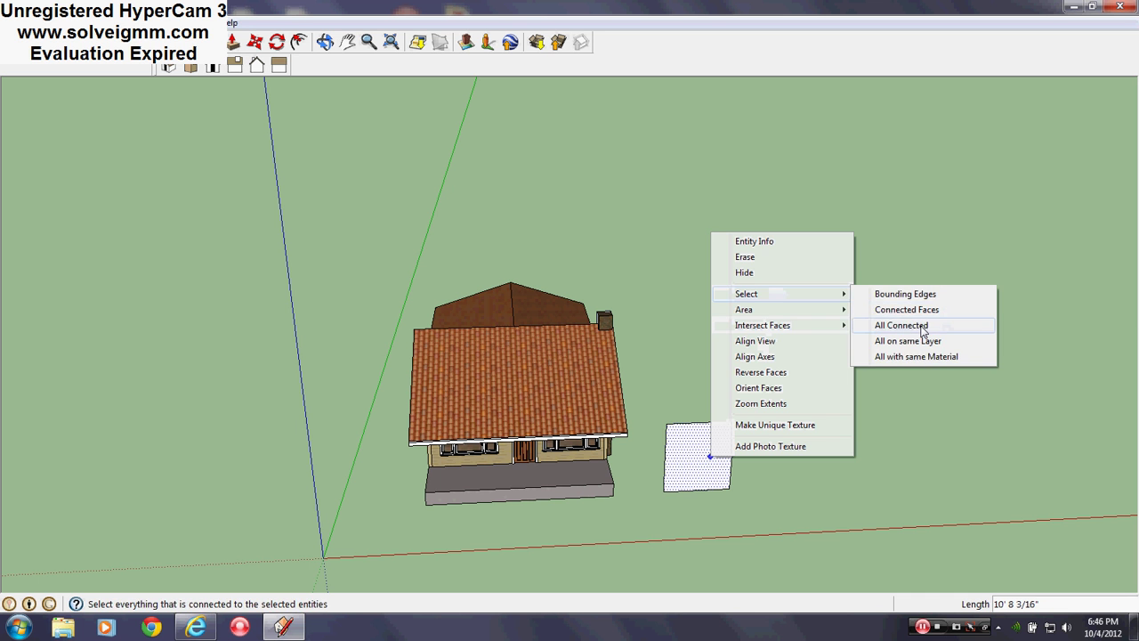
{"action": "left_click", "coordinate": [922, 327]}
{"action": "right_click", "coordinate": [701, 480]}
{"action": "left_click", "coordinate": [763, 383]}
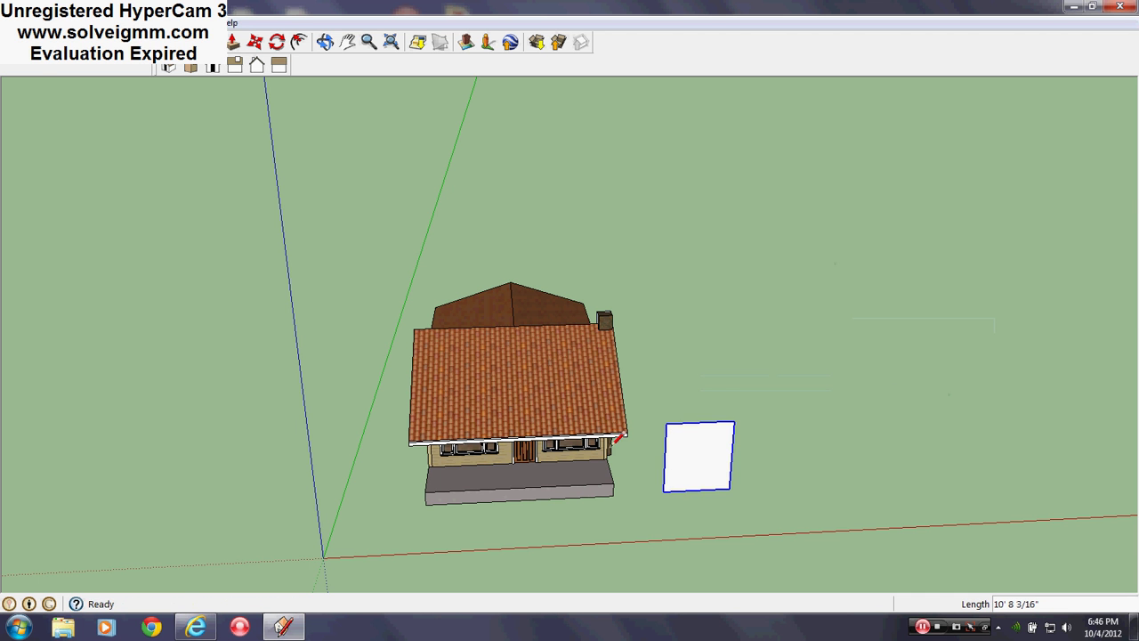
Step: Move the rectangle group by its bottom edge's midpoint onto the front eave, centred above the front door
{"action": "scroll", "coordinate": [613, 443], "scroll_direction": "up", "scroll_amount": 3}
{"action": "middle_click_drag", "start_coordinate": [613, 443], "coordinate": [627, 380]}
{"action": "left_click", "coordinate": [255, 43]}
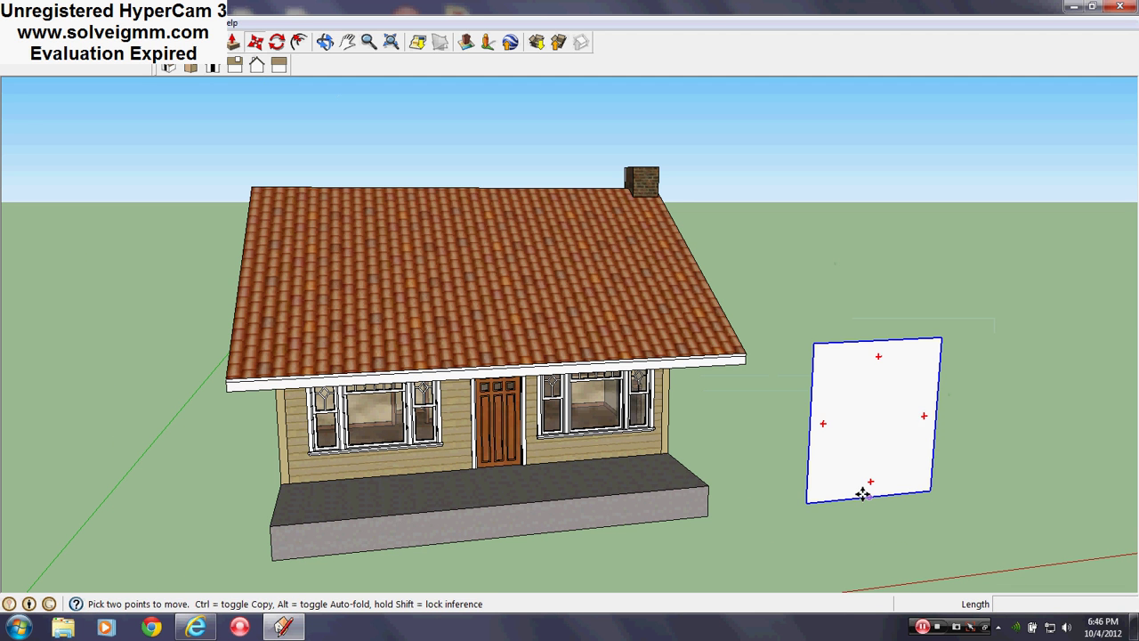
{"action": "left_click", "coordinate": [876, 496]}
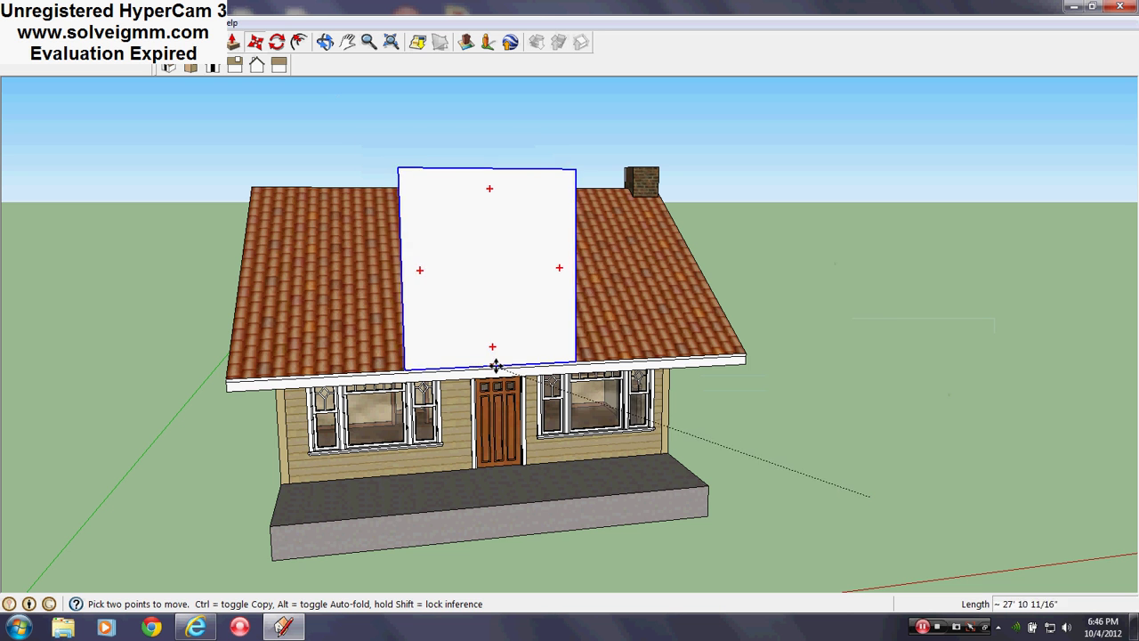
{"action": "middle_click_drag", "start_coordinate": [575, 333], "coordinate": [436, 383]}
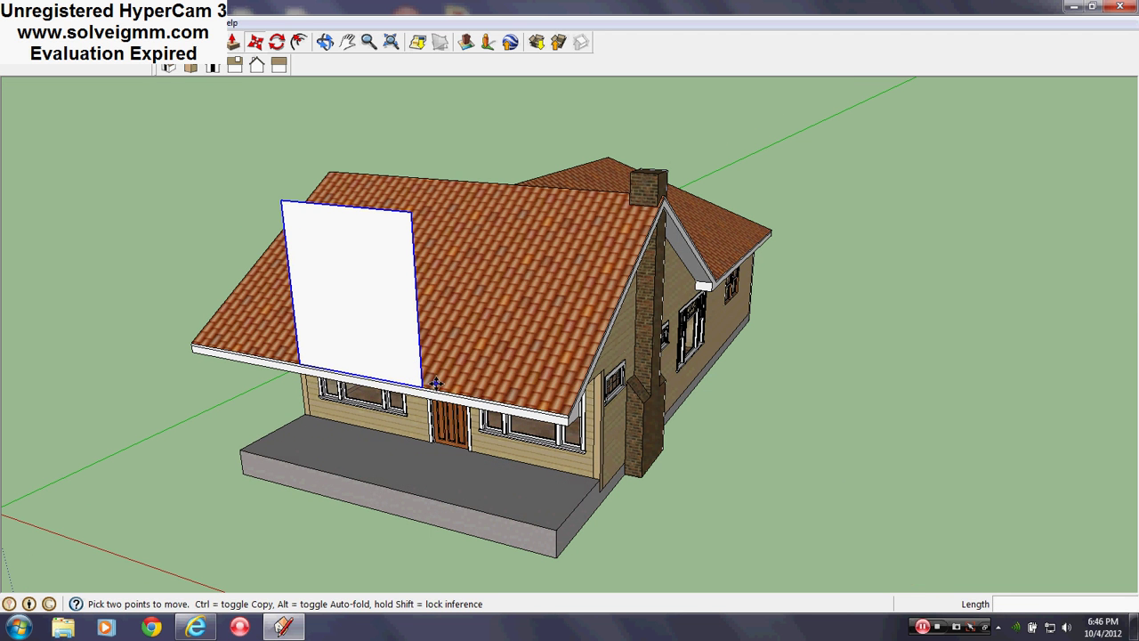
Step: Open the rectangle group, push its face 15' 10 1/2" back into the roof, and lower the resulting box's top by 9 1/8"
{"action": "right_click", "coordinate": [379, 301]}
{"action": "left_click", "coordinate": [431, 375]}
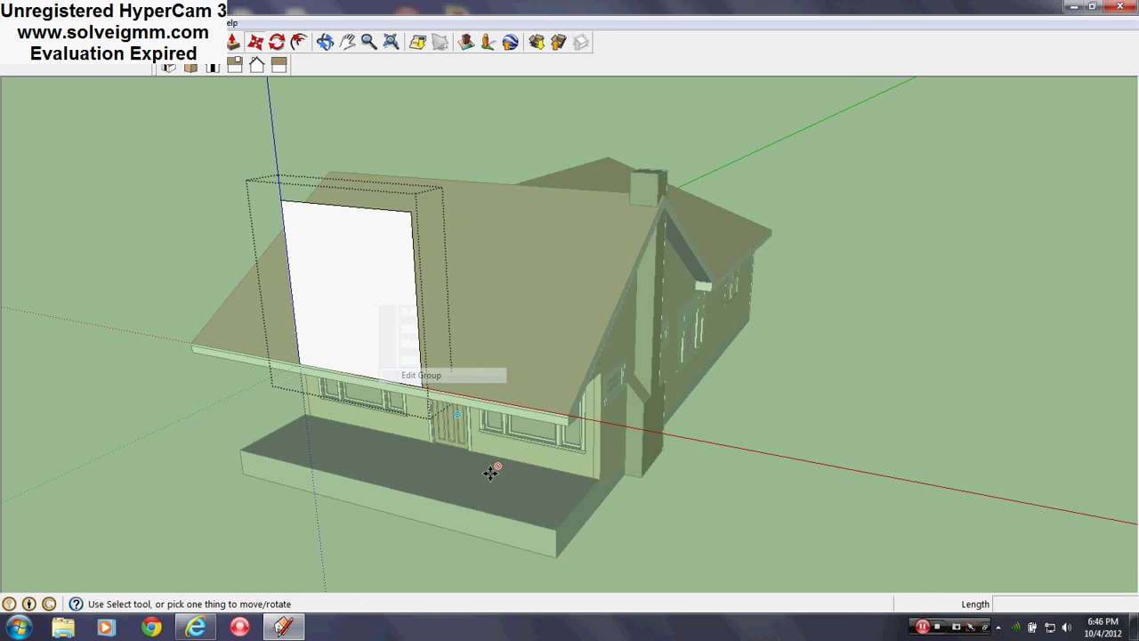
{"action": "scroll", "coordinate": [491, 473], "scroll_direction": "down", "scroll_amount": 3}
{"action": "scroll", "coordinate": [386, 335], "scroll_direction": "up", "scroll_amount": 3}
{"action": "middle_click_drag", "start_coordinate": [386, 335], "coordinate": [361, 356]}
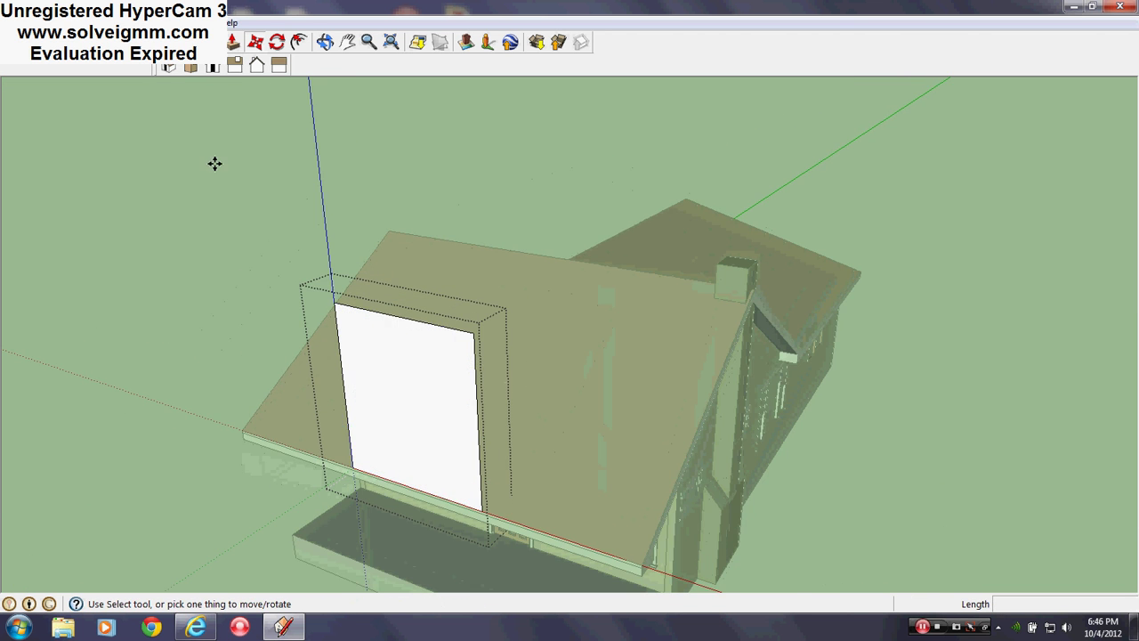
{"action": "left_click", "coordinate": [233, 42]}
{"action": "scroll", "coordinate": [465, 437], "scroll_direction": "up", "scroll_amount": 2}
{"action": "middle_click_drag", "start_coordinate": [465, 437], "coordinate": [319, 407]}
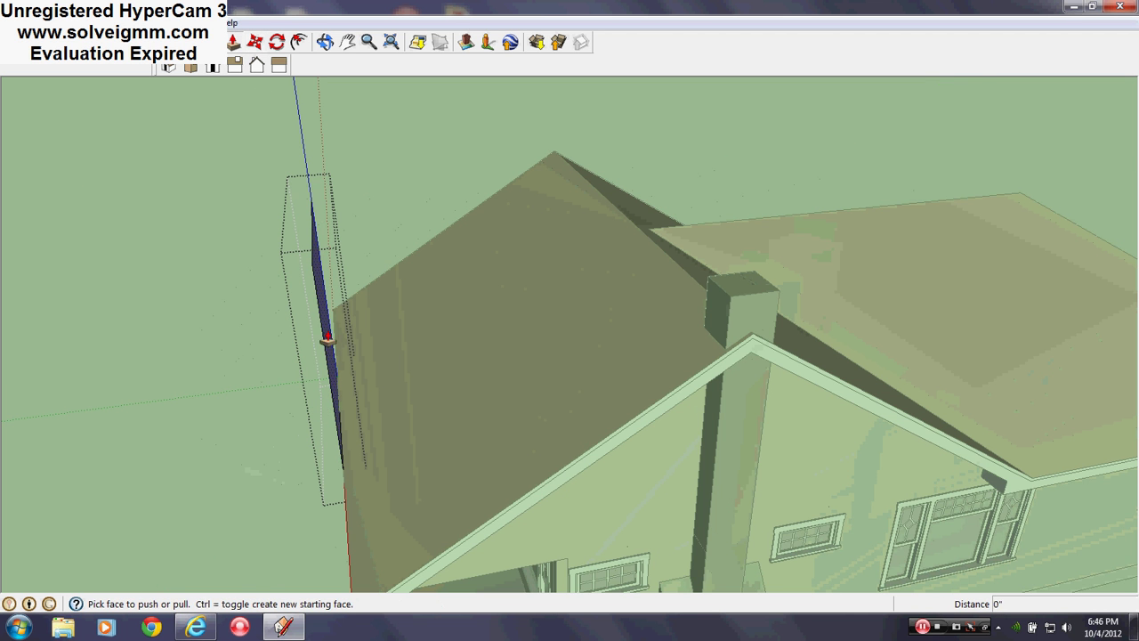
{"action": "middle_click_drag", "start_coordinate": [733, 352], "coordinate": [299, 339]}
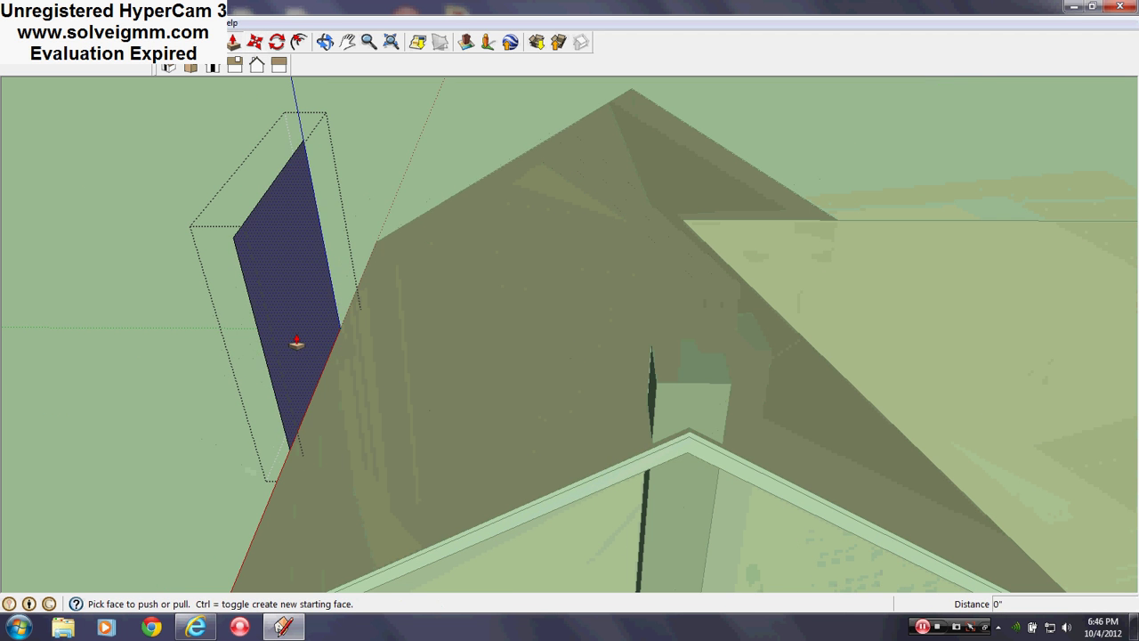
{"action": "left_click_drag", "start_coordinate": [300, 338], "coordinate": [686, 445]}
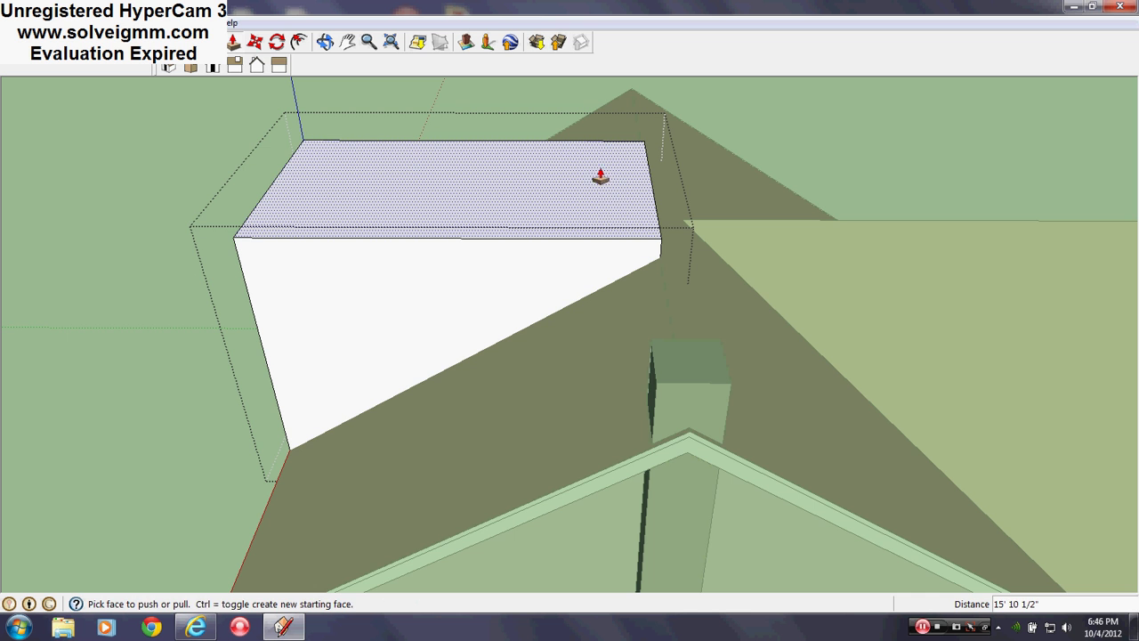
{"action": "left_click_drag", "start_coordinate": [599, 174], "coordinate": [669, 305]}
Step: Intersect both side faces of the box with the model where they meet the roof slope
{"action": "middle_click_drag", "start_coordinate": [405, 371], "coordinate": [620, 354]}
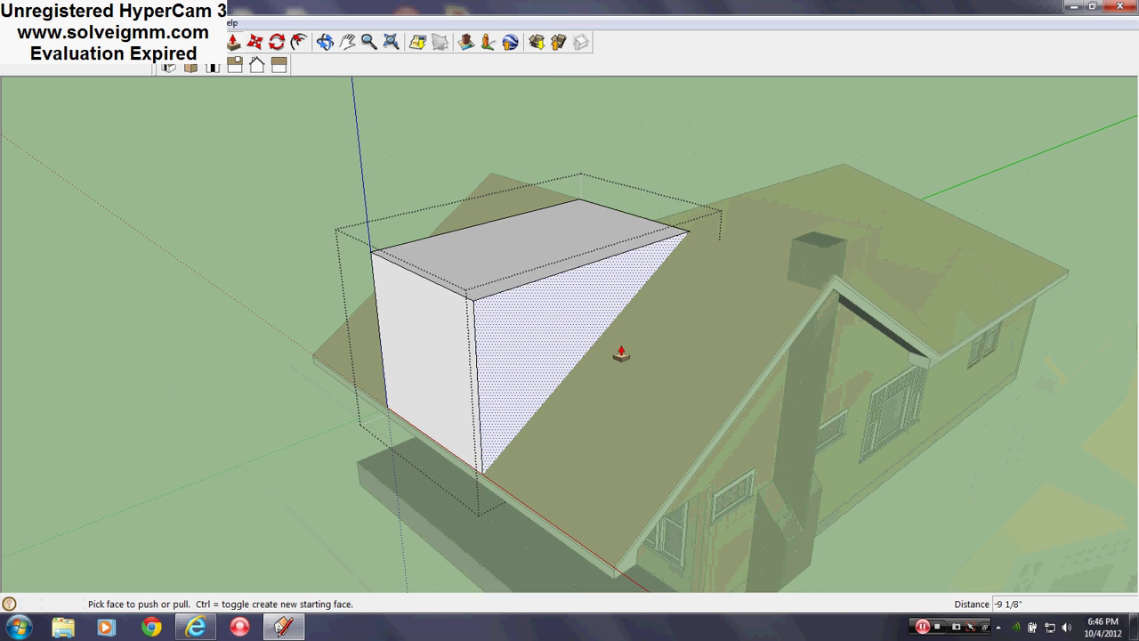
{"action": "scroll", "coordinate": [620, 347], "scroll_direction": "down", "scroll_amount": 1}
{"action": "scroll", "coordinate": [563, 409], "scroll_direction": "up", "scroll_amount": 1}
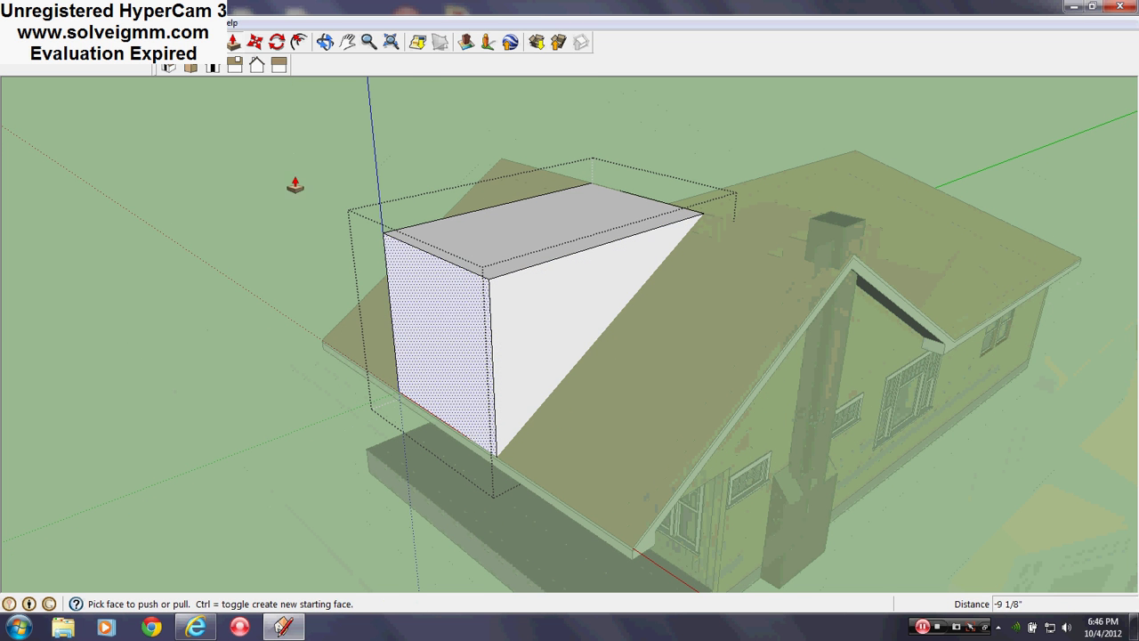
{"action": "key", "text": "l"}
{"action": "right_click", "coordinate": [586, 301]}
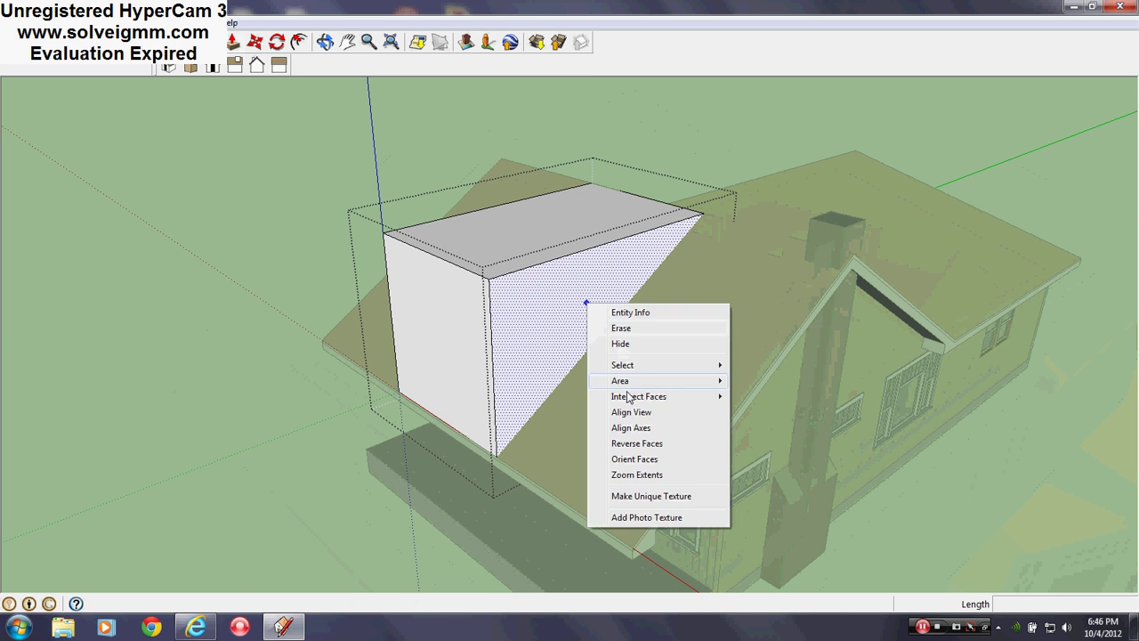
{"action": "mouse_move", "coordinate": [628, 394]}
{"action": "left_click", "coordinate": [747, 395]}
{"action": "middle_click_drag", "start_coordinate": [737, 389], "coordinate": [575, 260]}
{"action": "right_click", "coordinate": [582, 256]}
{"action": "mouse_move", "coordinate": [627, 349]}
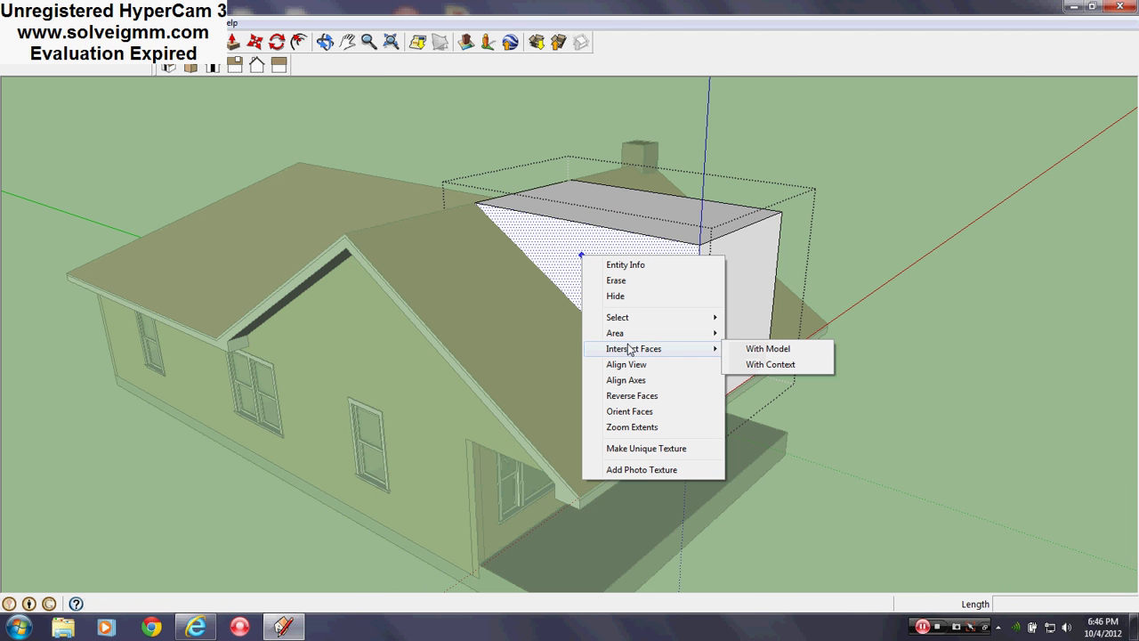
{"action": "left_click", "coordinate": [767, 349]}
Step: Push away the part of the box beneath the roof and erase the leftover sloping face inside the house
{"action": "scroll", "coordinate": [538, 262], "scroll_direction": "up", "scroll_amount": 5}
{"action": "middle_click_drag", "start_coordinate": [548, 283], "coordinate": [1002, 190]}
{"action": "middle_click_drag", "start_coordinate": [560, 480], "coordinate": [808, 217]}
{"action": "scroll", "coordinate": [694, 329], "scroll_direction": "down", "scroll_amount": 2}
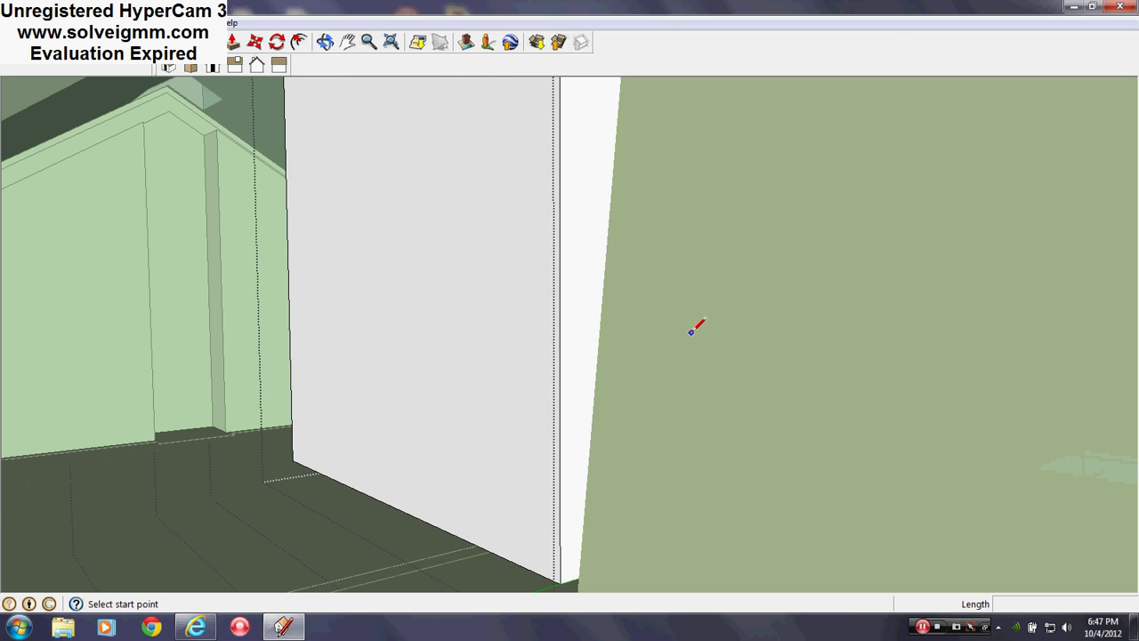
{"action": "key", "text": "p"}
{"action": "left_click_drag", "start_coordinate": [587, 277], "coordinate": [281, 373]}
{"action": "middle_click_drag", "start_coordinate": [288, 336], "coordinate": [475, 326]}
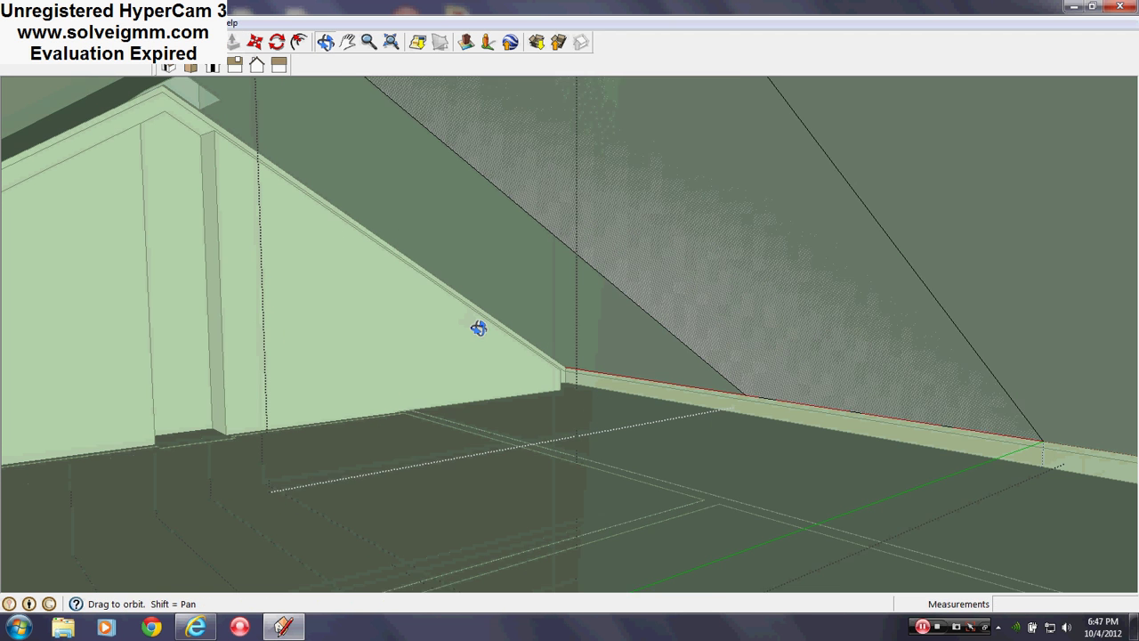
{"action": "right_click", "coordinate": [691, 260]}
{"action": "left_click", "coordinate": [719, 284]}
{"action": "mouse_move", "coordinate": [720, 290]}
{"action": "middle_mouse_down"}
{"action": "mouse_move", "coordinate": [433, 392]}
{"action": "mouse_move", "coordinate": [460, 407]}
{"action": "middle_mouse_up"}
{"action": "scroll", "coordinate": [463, 405], "scroll_direction": "down", "scroll_amount": 3}
{"action": "middle_click_drag", "start_coordinate": [340, 385], "coordinate": [359, 344]}
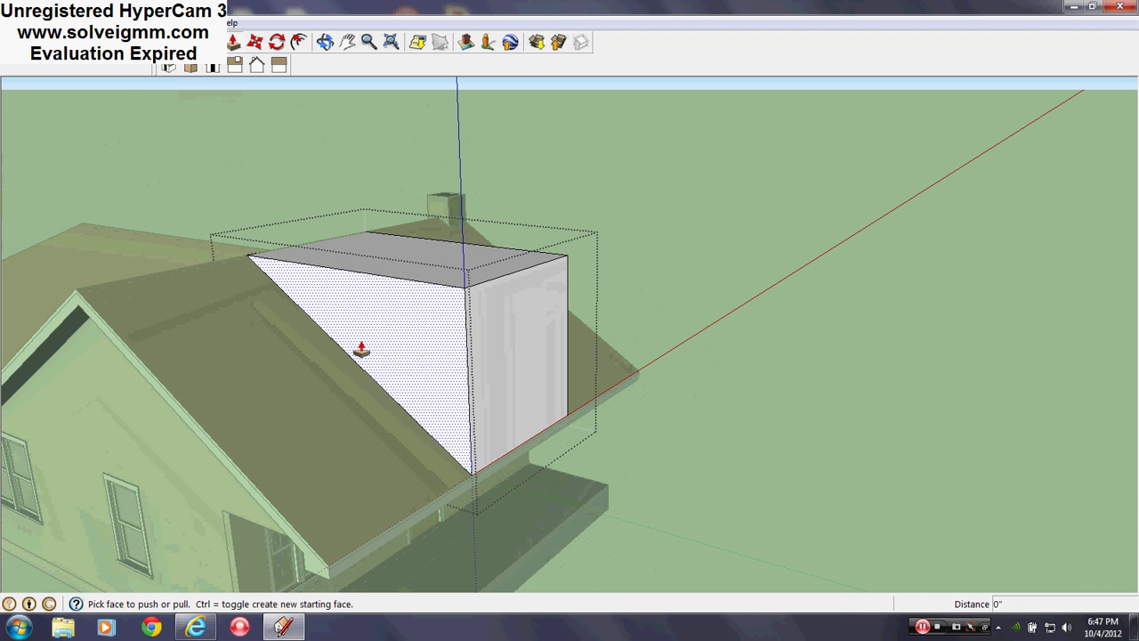
Step: Draw a vertical line on the box's side face from the midpoint of its sloping edge up to the top edge
{"action": "key", "text": "l"}
{"action": "scroll", "coordinate": [394, 376], "scroll_direction": "up", "scroll_amount": 1}
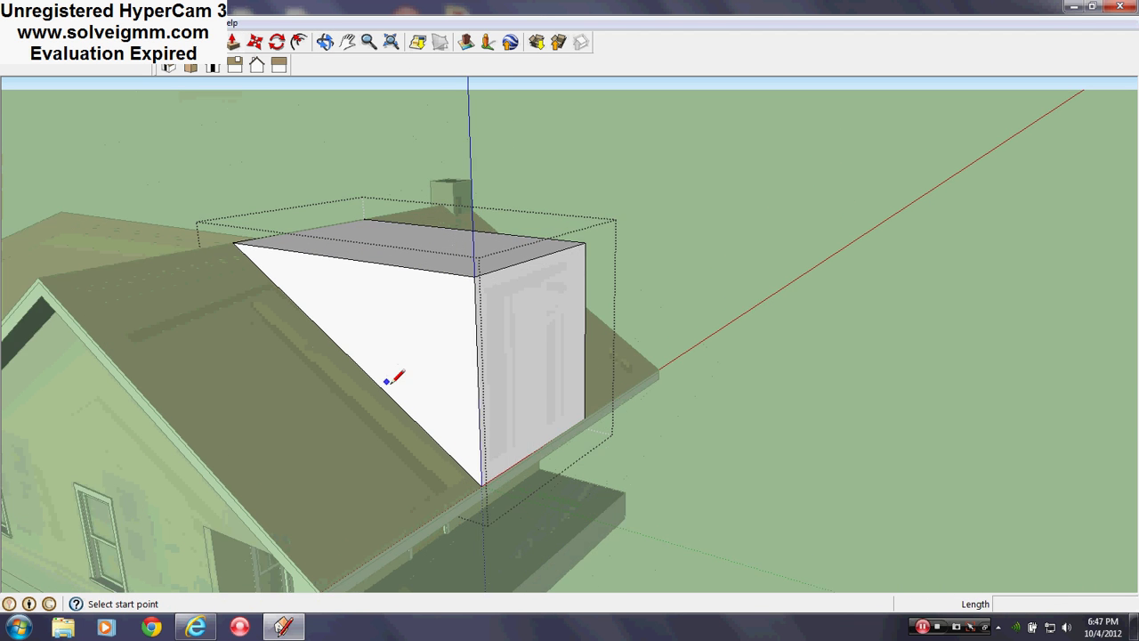
{"action": "middle_click_drag", "start_coordinate": [394, 377], "coordinate": [573, 377]}
{"action": "scroll", "coordinate": [440, 386], "scroll_direction": "up", "scroll_amount": 5}
{"action": "scroll", "coordinate": [436, 388], "scroll_direction": "up", "scroll_amount": 2}
{"action": "scroll", "coordinate": [574, 377], "scroll_direction": "down", "scroll_amount": 5}
{"action": "scroll", "coordinate": [437, 388], "scroll_direction": "up", "scroll_amount": 2}
{"action": "mouse_move", "coordinate": [437, 389]}
{"action": "middle_mouse_down"}
{"action": "mouse_move", "coordinate": [444, 425]}
{"action": "mouse_move", "coordinate": [444, 389]}
{"action": "middle_mouse_up"}
{"action": "scroll", "coordinate": [557, 430], "scroll_direction": "down", "scroll_amount": 3}
{"action": "middle_click_drag", "start_coordinate": [557, 432], "coordinate": [523, 422]}
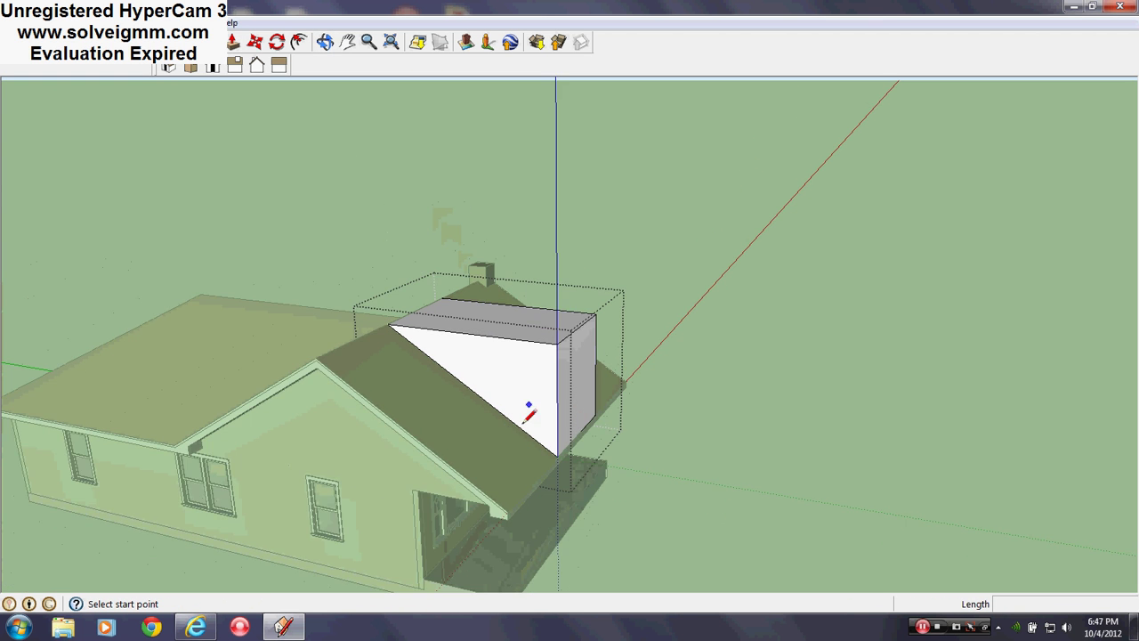
{"action": "scroll", "coordinate": [530, 421], "scroll_direction": "up", "scroll_amount": 4}
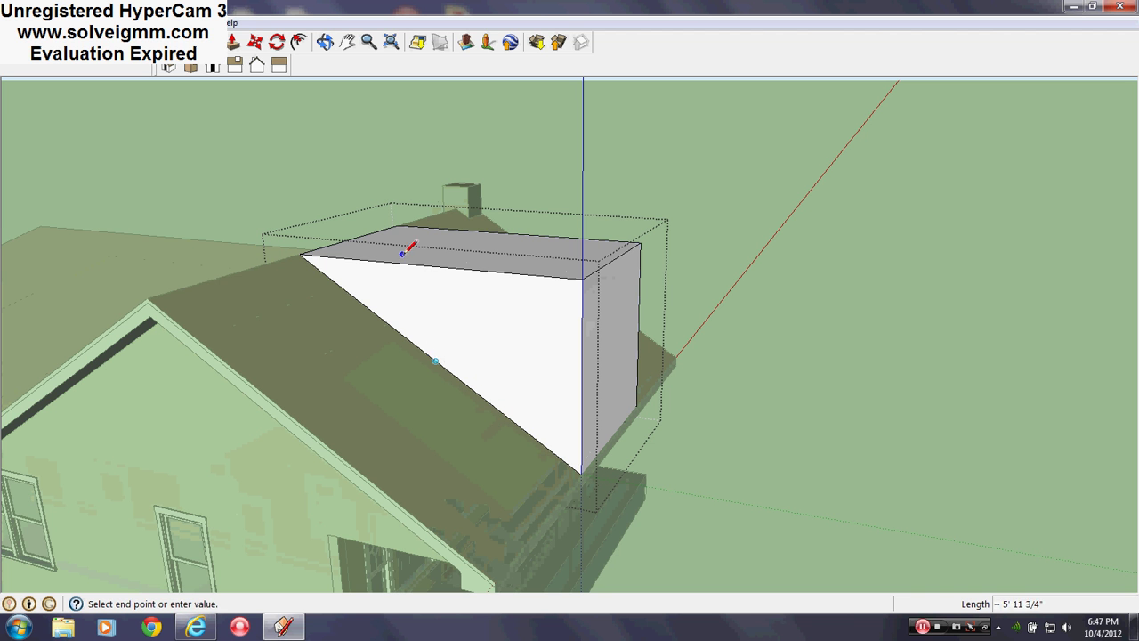
Step: Push the front portion of the box's side 9' 6 1/4" through to cut it away, and close the group
{"action": "left_click", "coordinate": [234, 43]}
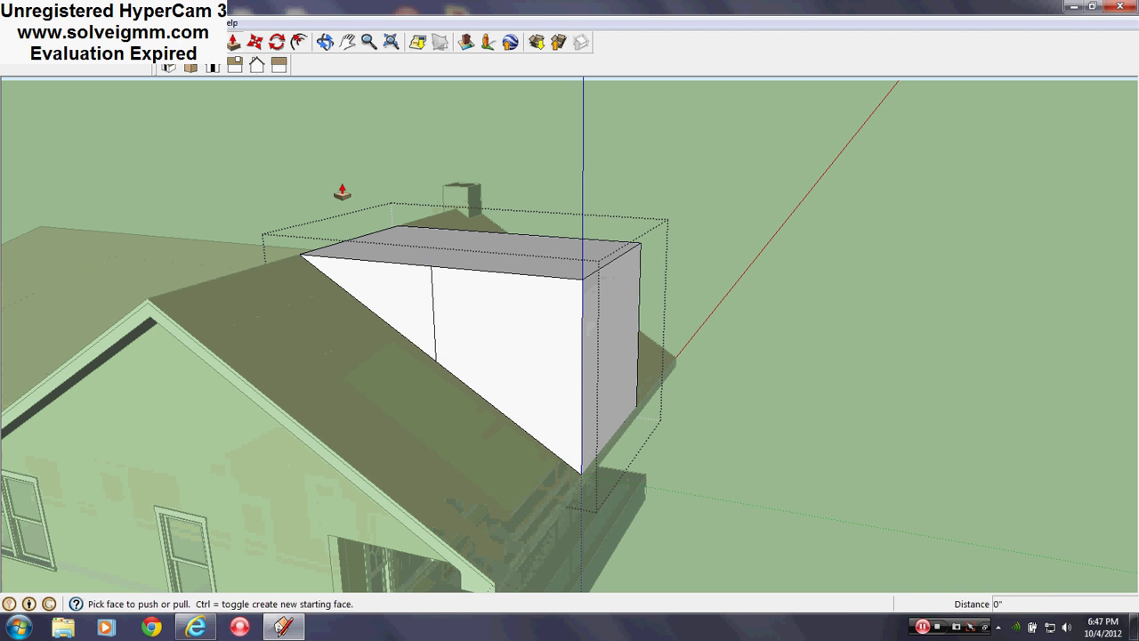
{"action": "left_click_drag", "start_coordinate": [463, 368], "coordinate": [596, 294]}
{"action": "scroll", "coordinate": [596, 294], "scroll_direction": "down", "scroll_amount": 5}
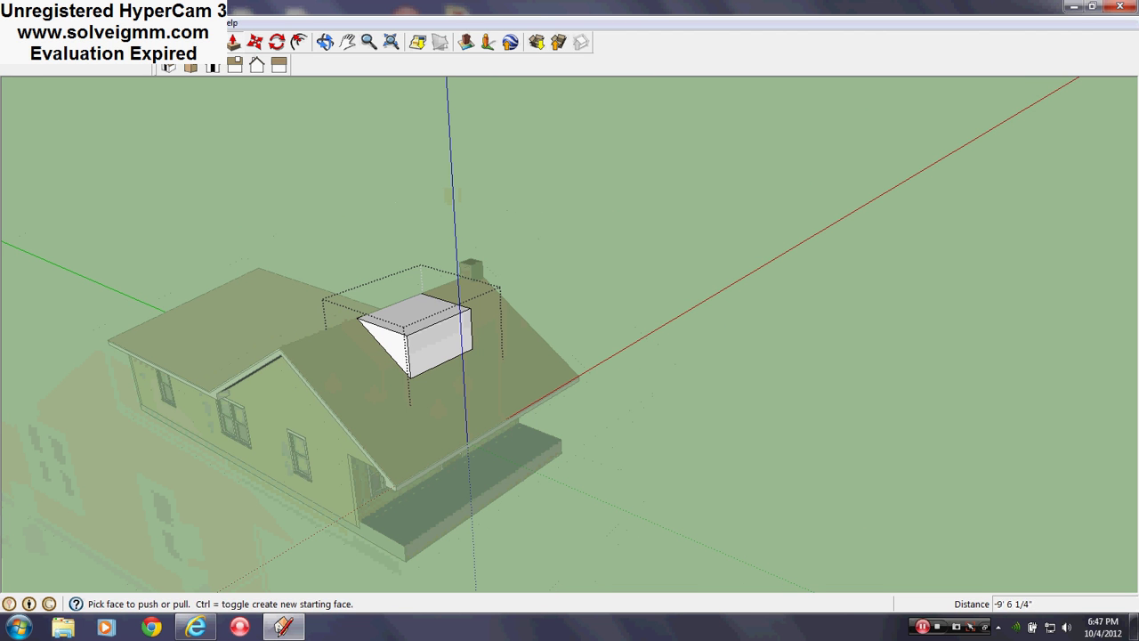
{"action": "key", "text": "l"}
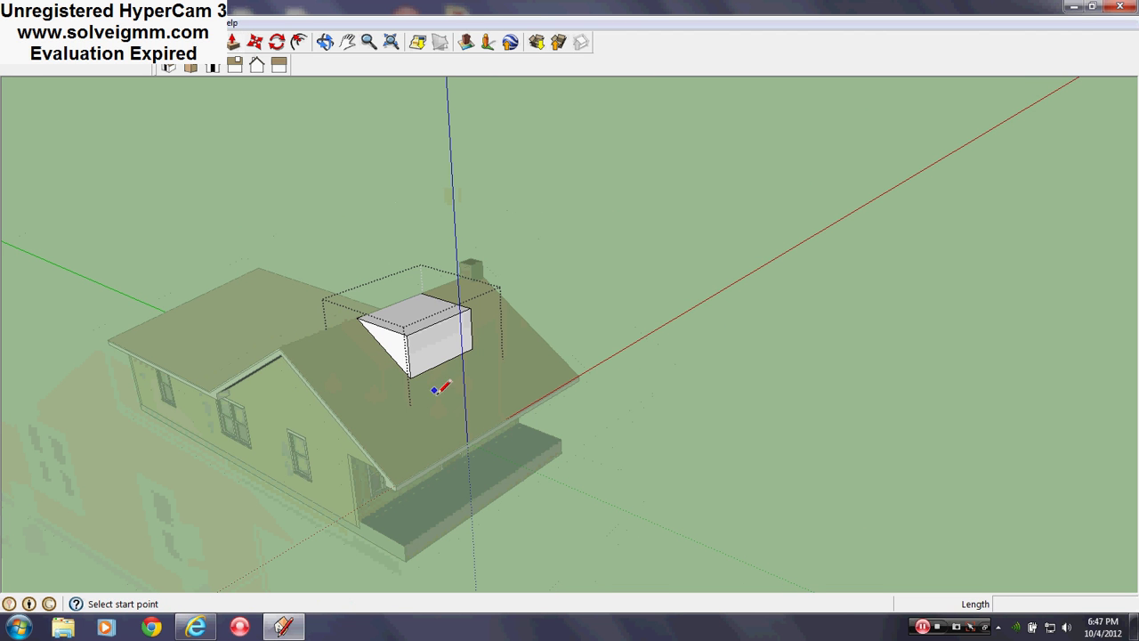
{"action": "right_click", "coordinate": [685, 378]}
{"action": "left_click", "coordinate": [703, 395]}
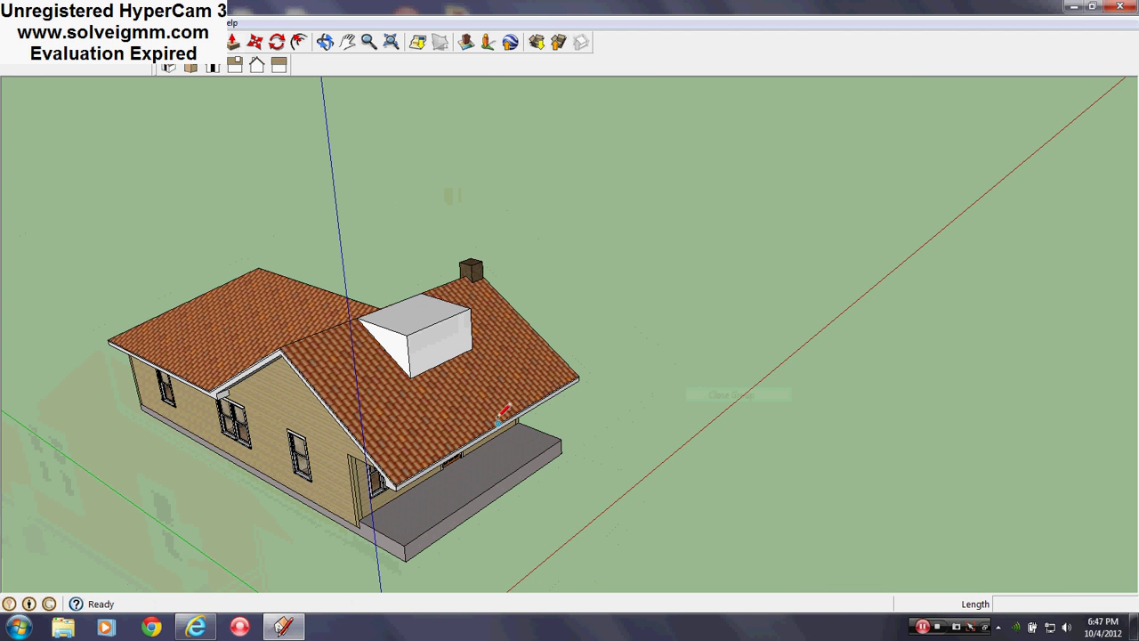
Step: Draw a centre line on the front roof slope from the eave's midpoint up to the ridge
{"action": "scroll", "coordinate": [380, 306], "scroll_direction": "up", "scroll_amount": 3}
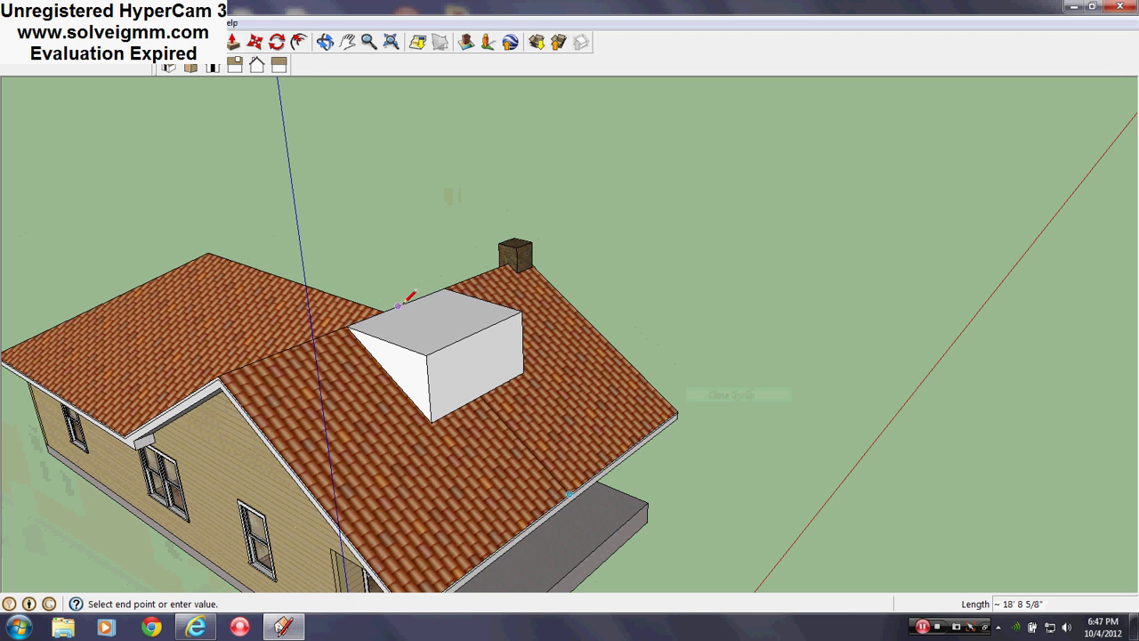
{"action": "right_click", "coordinate": [457, 315]}
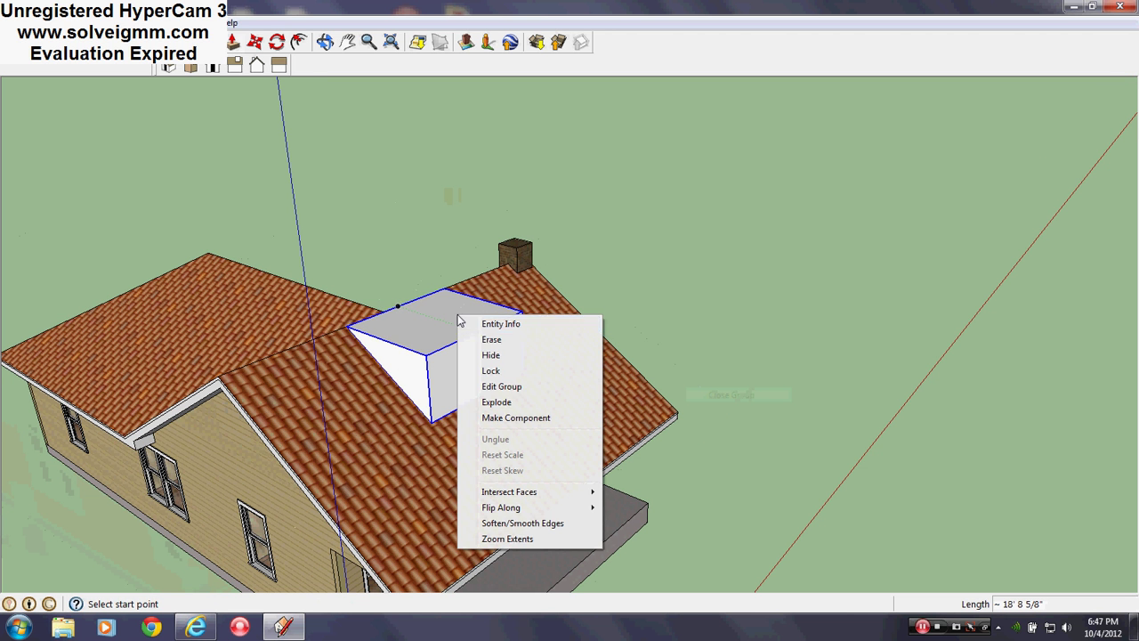
{"action": "left_click", "coordinate": [523, 388]}
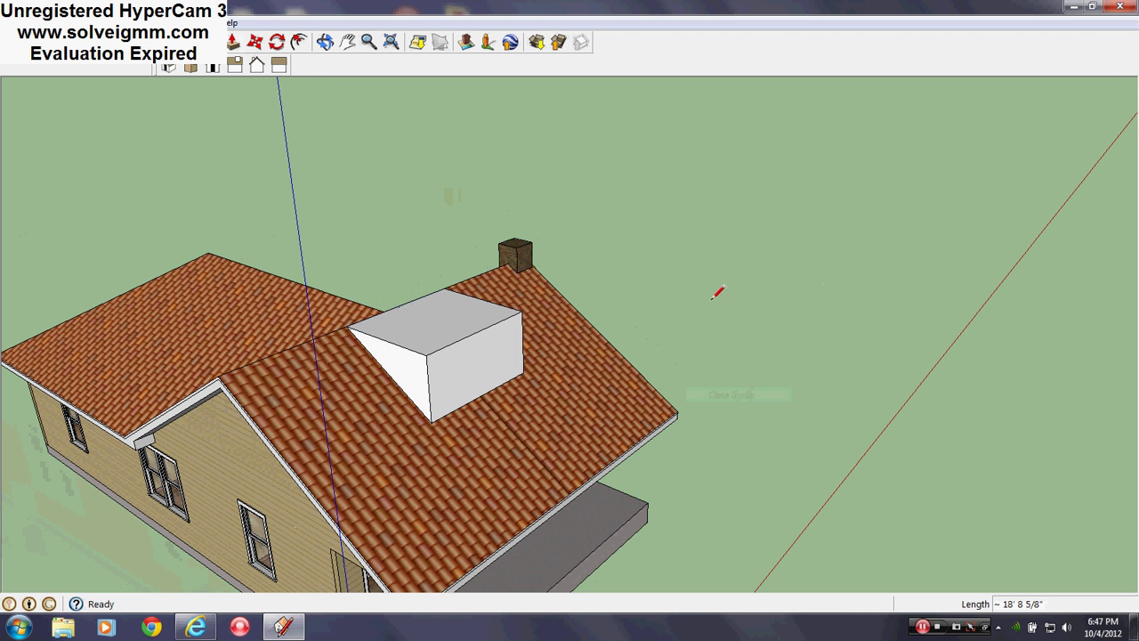
Step: Move the dormer group down the roof, placing its back top edge's midpoint on the midpoint of the slope's centre line
{"action": "left_click", "coordinate": [255, 42]}
{"action": "left_click", "coordinate": [426, 327]}
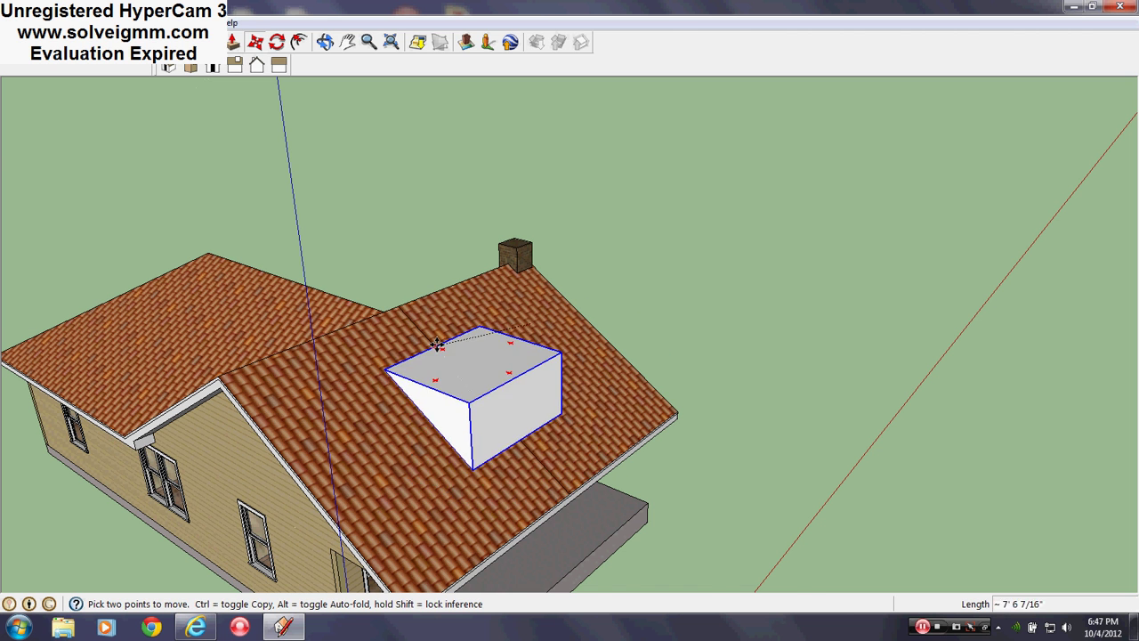
{"action": "middle_click_drag", "start_coordinate": [442, 339], "coordinate": [582, 300]}
{"action": "scroll", "coordinate": [560, 348], "scroll_direction": "up", "scroll_amount": 3}
{"action": "middle_click_drag", "start_coordinate": [560, 348], "coordinate": [1057, 137]}
{"action": "scroll", "coordinate": [780, 471], "scroll_direction": "up", "scroll_amount": 2}
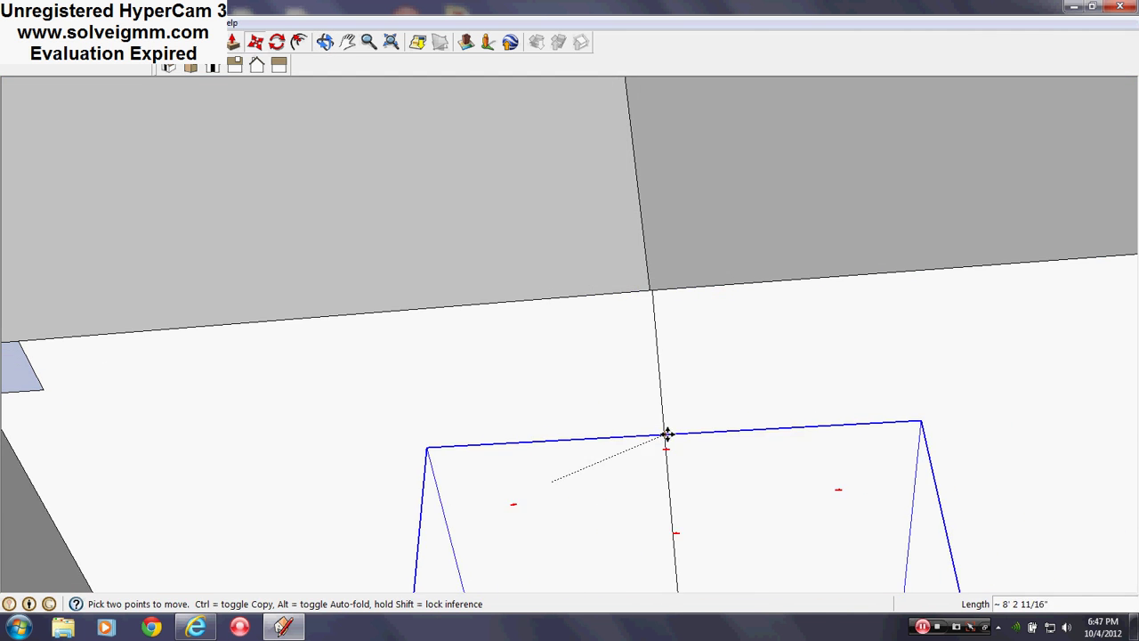
{"action": "middle_click_drag", "start_coordinate": [666, 435], "coordinate": [635, 353]}
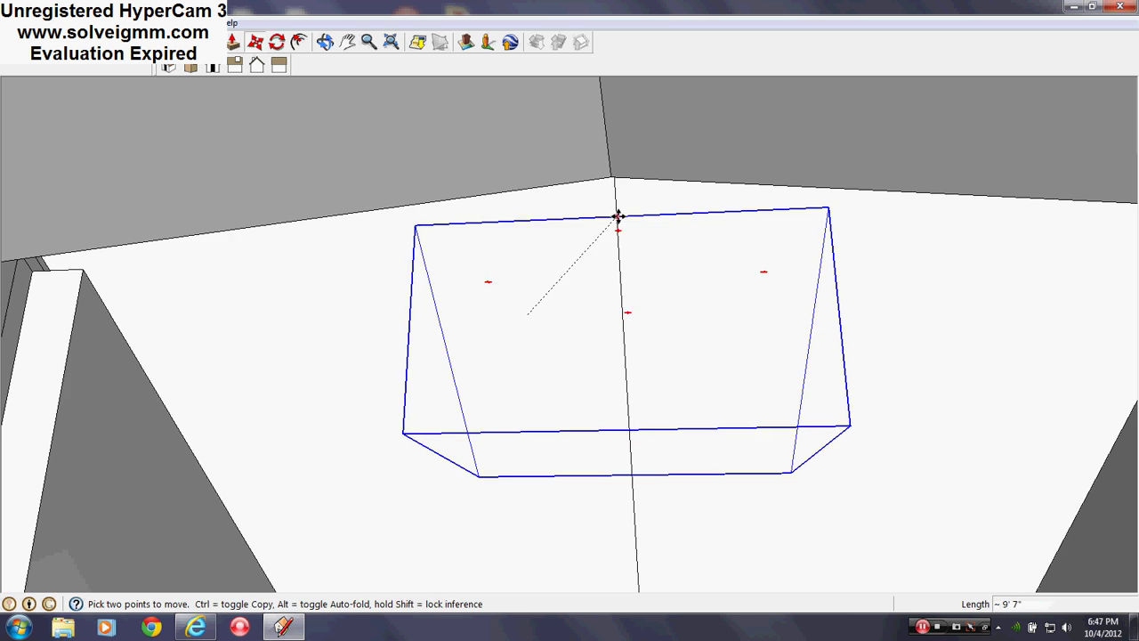
{"action": "middle_click_drag", "start_coordinate": [618, 216], "coordinate": [567, 338]}
{"action": "middle_click_drag", "start_coordinate": [635, 295], "coordinate": [569, 203]}
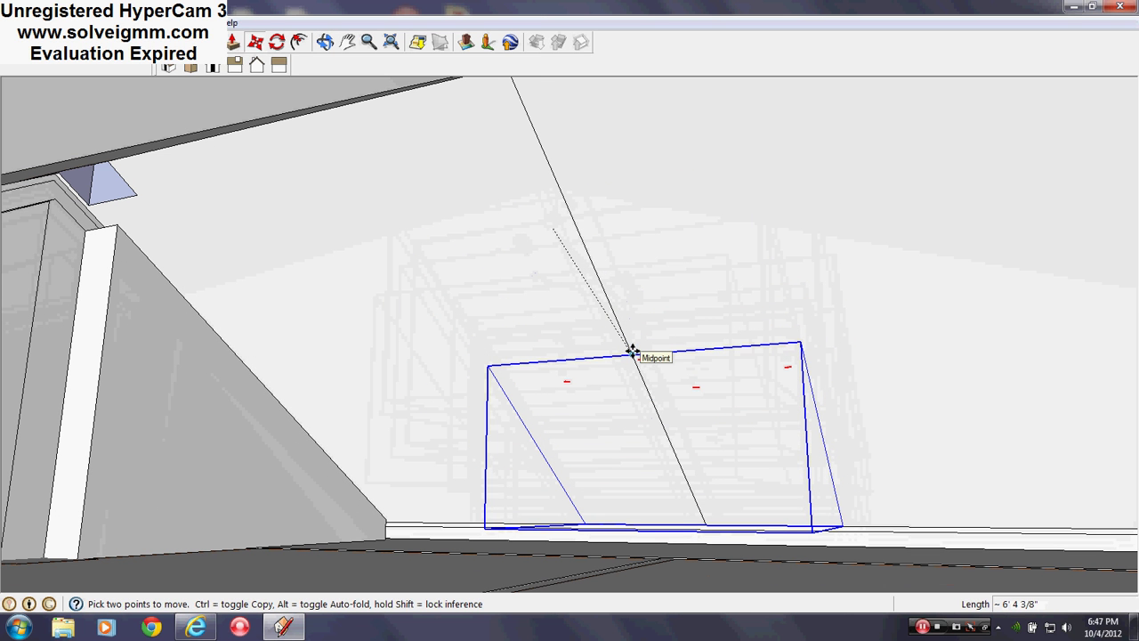
{"action": "left_click", "coordinate": [632, 353]}
Step: Draw a line along the dormer's back top edge from the roof's centre line to the dormer's corner
{"action": "key", "text": "l"}
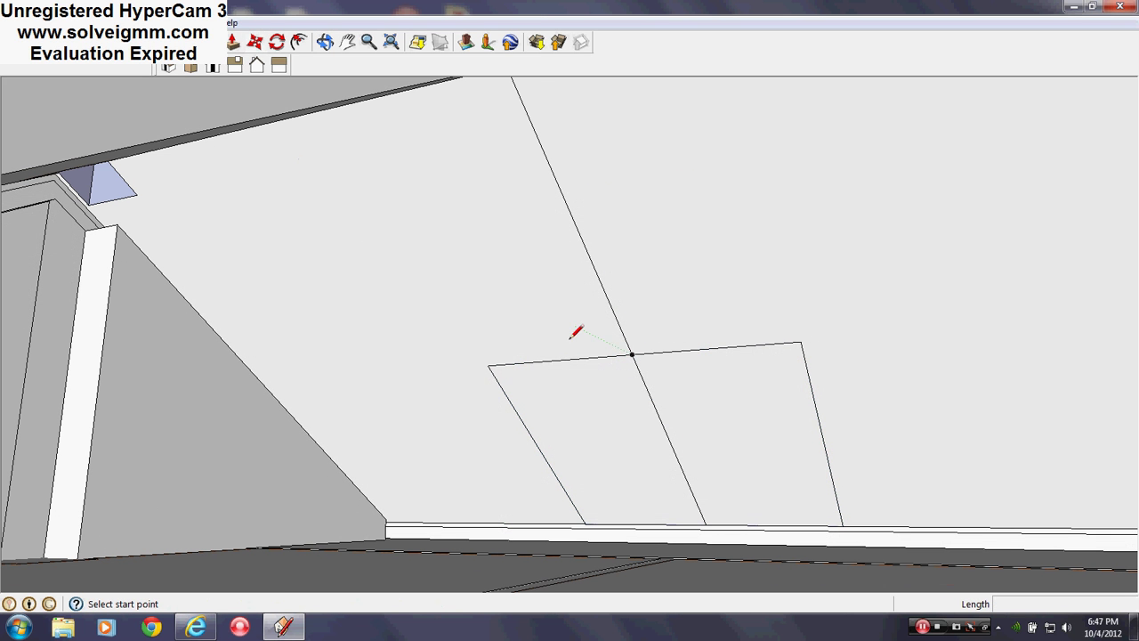
{"action": "left_click", "coordinate": [802, 342]}
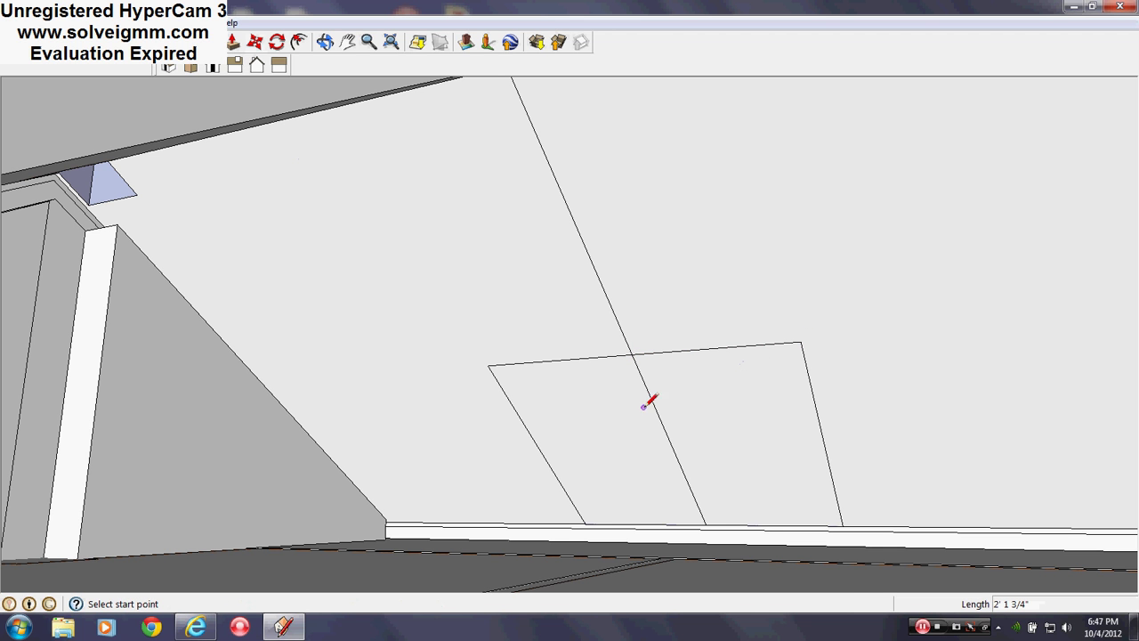
{"action": "right_click", "coordinate": [654, 406]}
Step: Move the dormer group by its back top edge's midpoint about 4' 8" up the centre line toward the ridge
{"action": "right_click", "coordinate": [710, 374]}
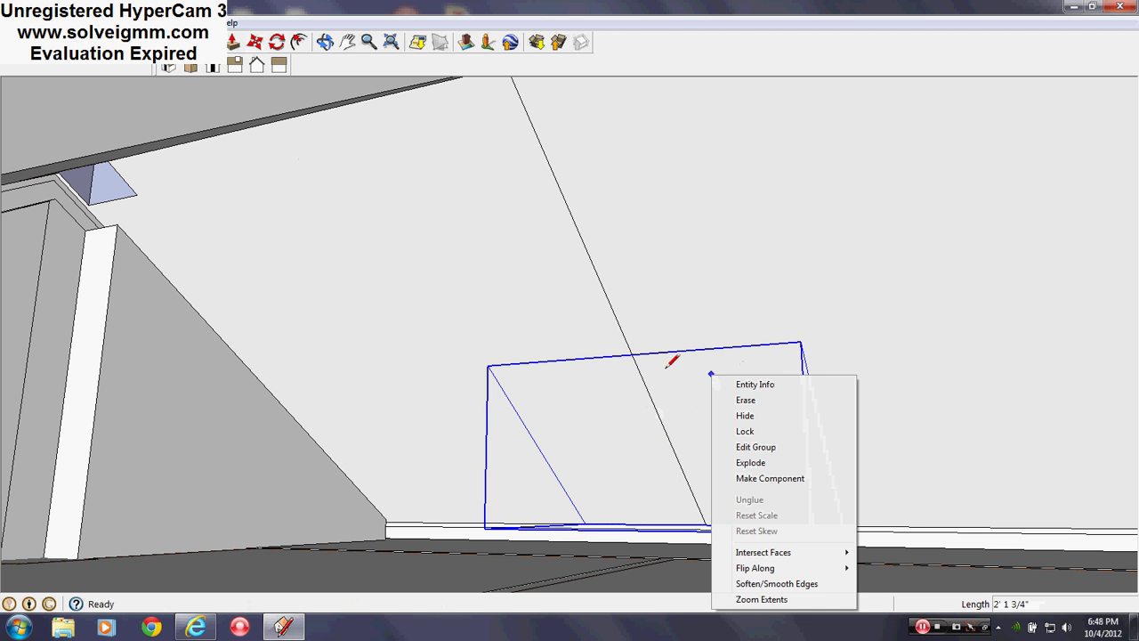
{"action": "left_click", "coordinate": [669, 367]}
{"action": "left_click", "coordinate": [298, 42]}
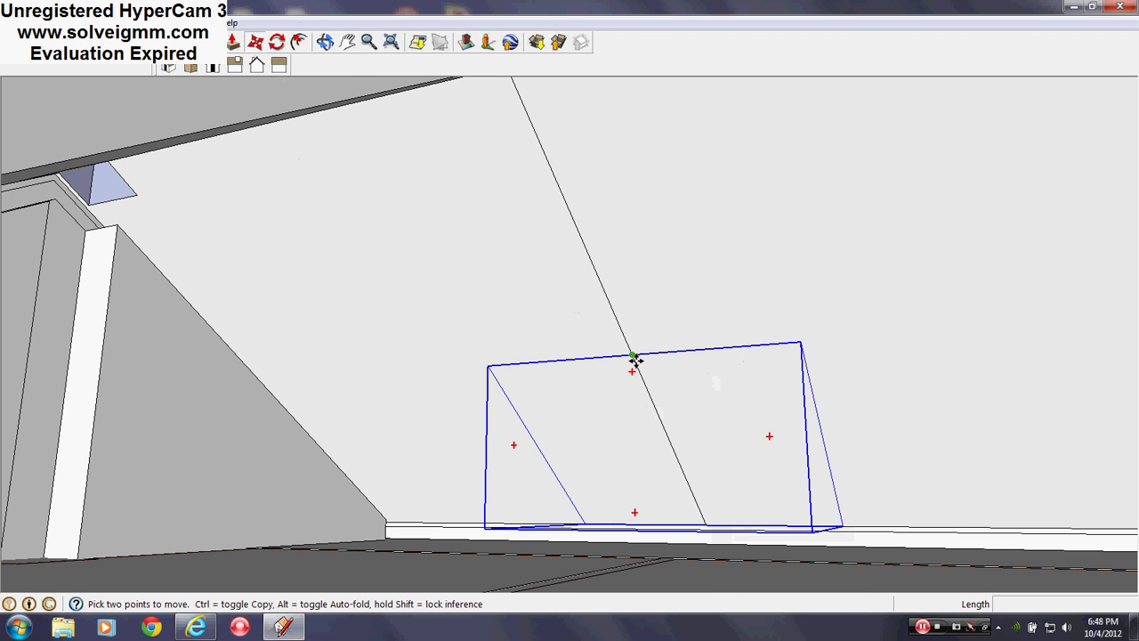
{"action": "left_click", "coordinate": [633, 356]}
{"action": "left_click", "coordinate": [579, 230]}
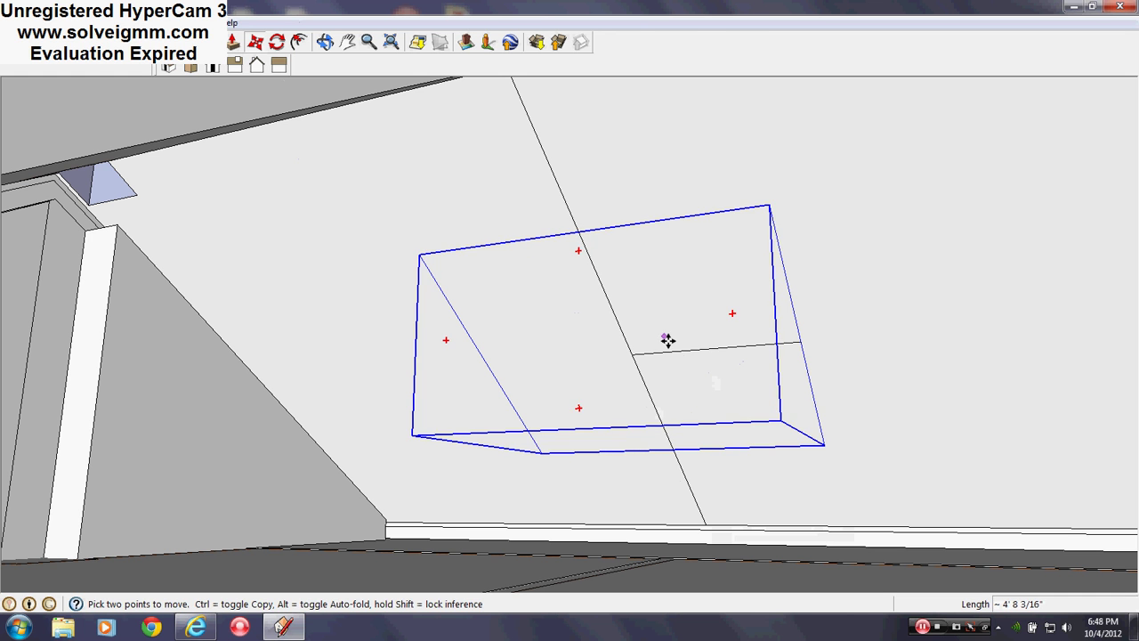
Step: Erase the short line under the dormer and the centre line on the front roof slope
{"action": "right_click", "coordinate": [690, 350]}
{"action": "key", "text": "Escape"}
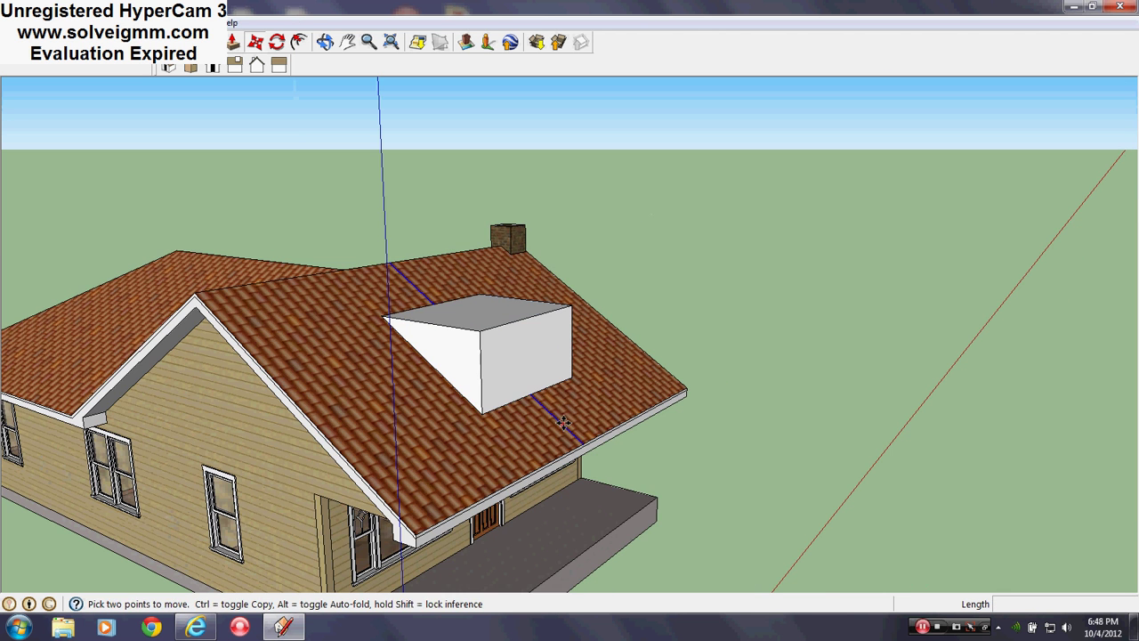
{"action": "right_click", "coordinate": [551, 414]}
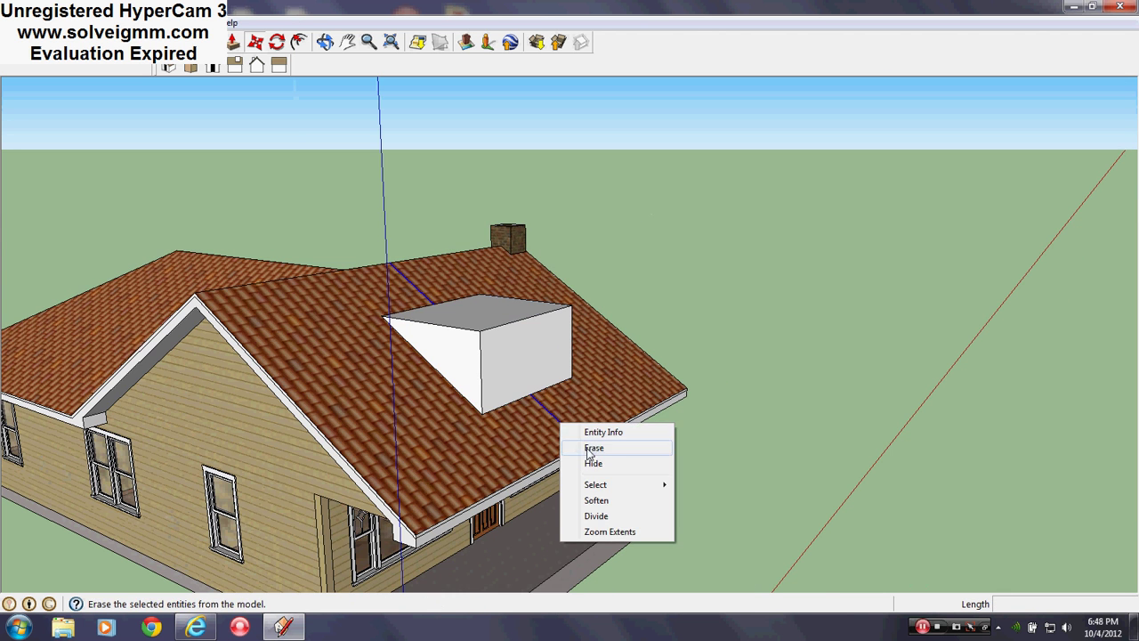
{"action": "key", "text": "Escape"}
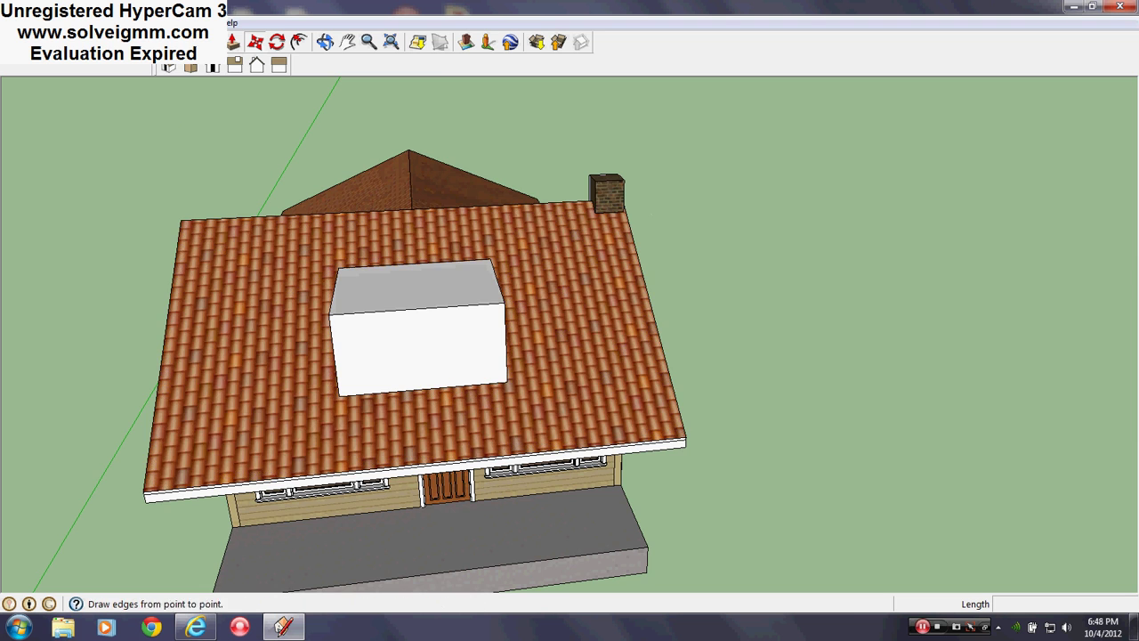
{"action": "left_click", "coordinate": [325, 41]}
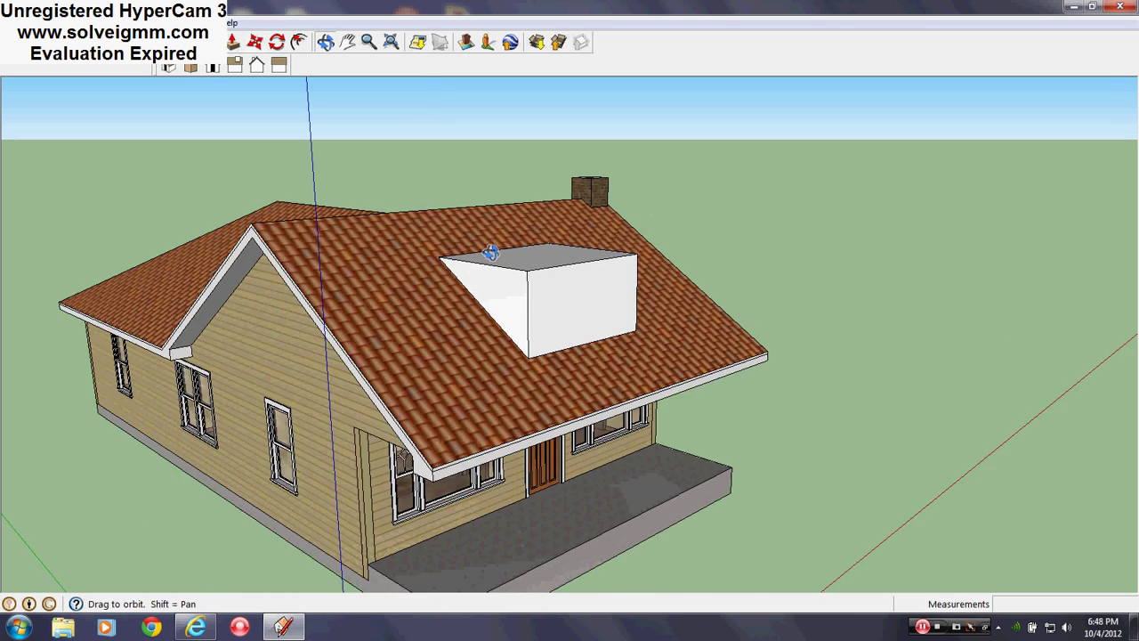
Step: Open the dormer group for editing and draw a line outward from the midpoint of its front top edge
{"action": "right_click", "coordinate": [532, 283]}
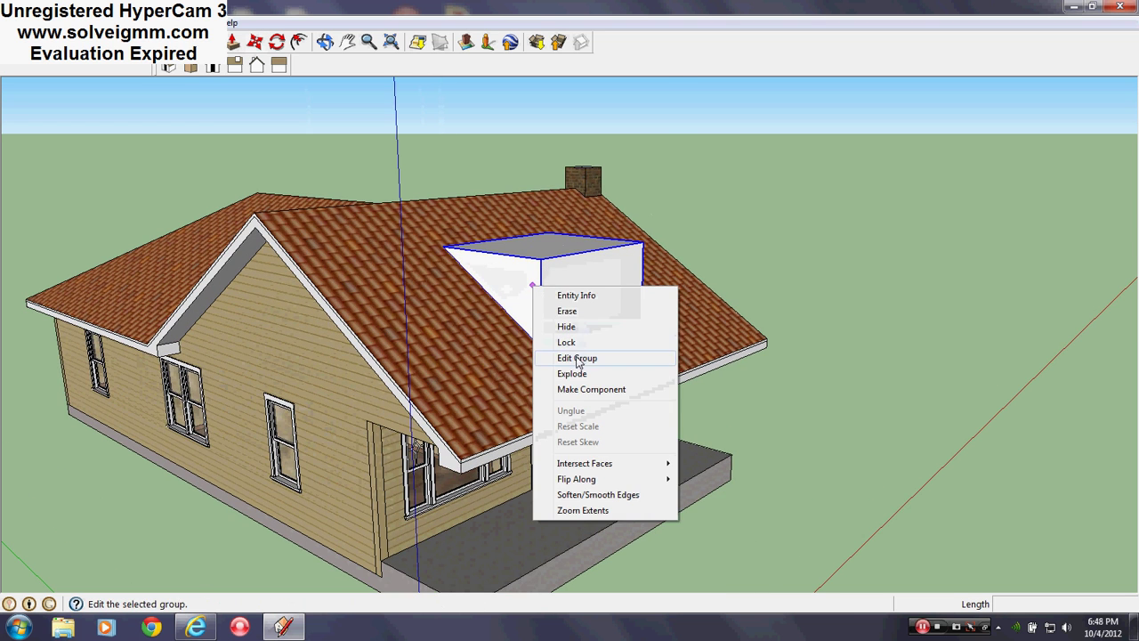
{"action": "left_click", "coordinate": [569, 359]}
{"action": "middle_click_drag", "start_coordinate": [583, 307], "coordinate": [312, 63]}
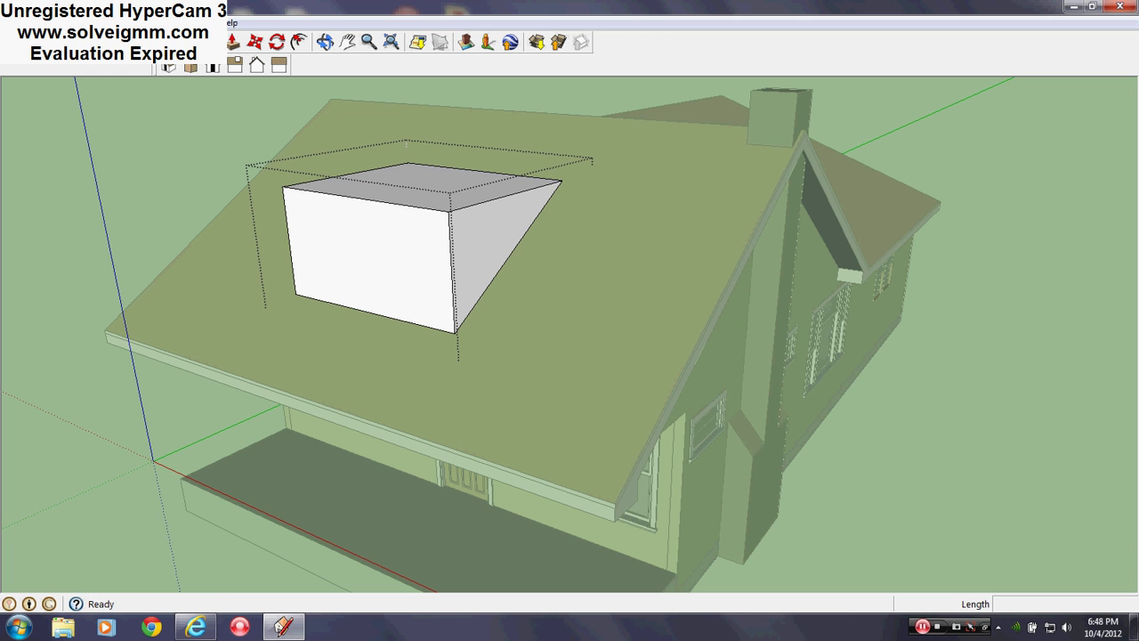
{"action": "middle_click_drag", "start_coordinate": [368, 188], "coordinate": [462, 360]}
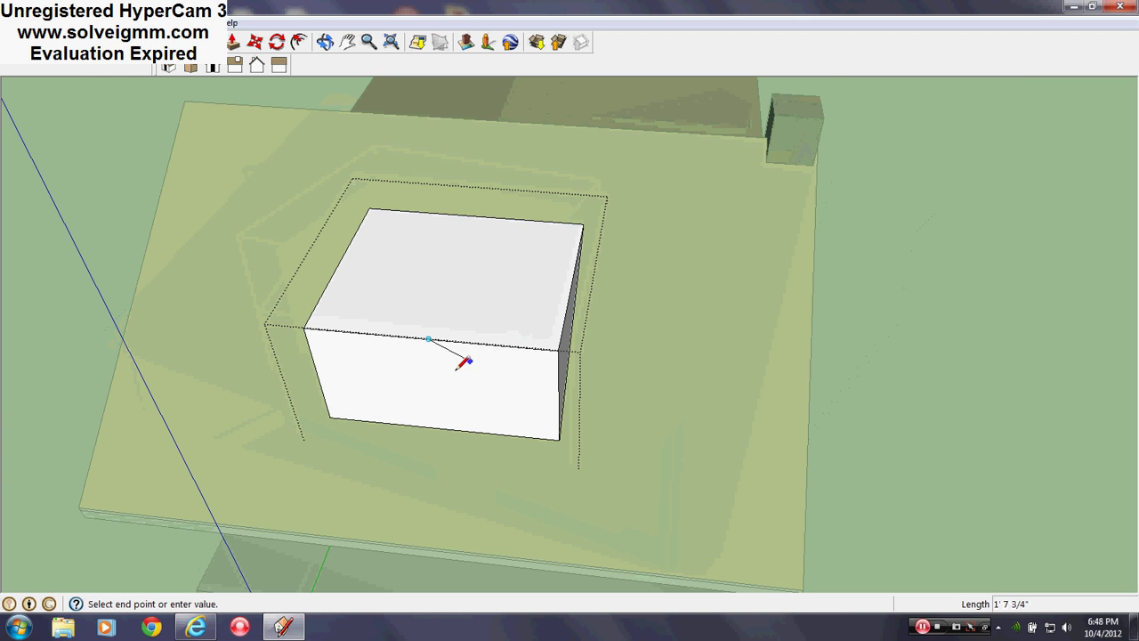
{"action": "left_click", "coordinate": [412, 383]}
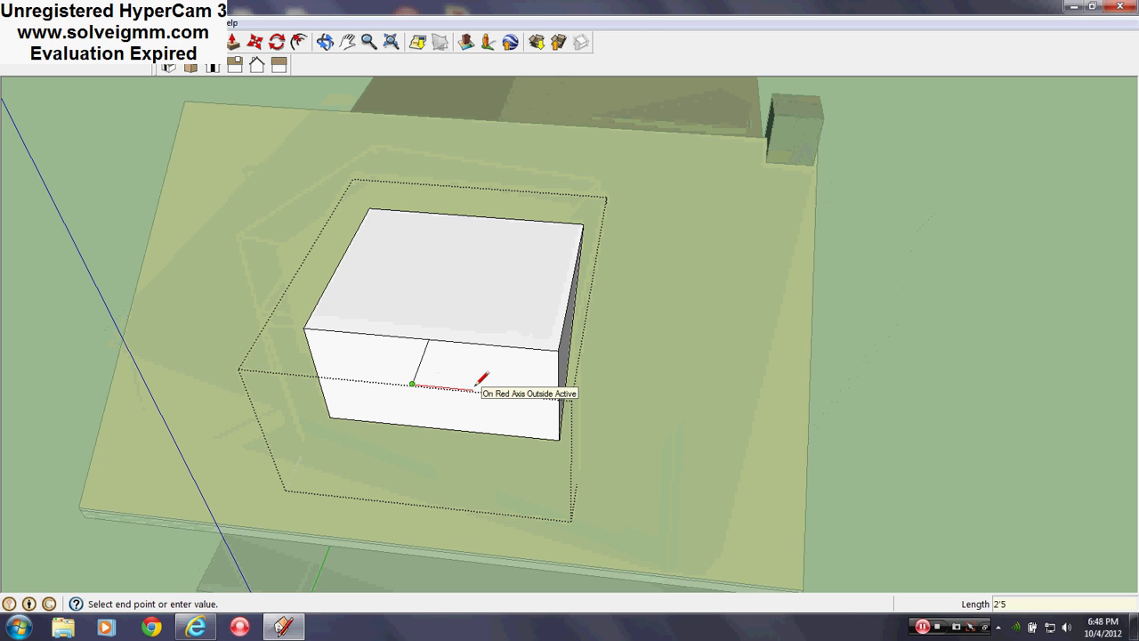
Step: Draw guide lines along the red axis from the outer end of that line, reaching 2' 6" to each side
{"action": "key", "text": "Escape"}
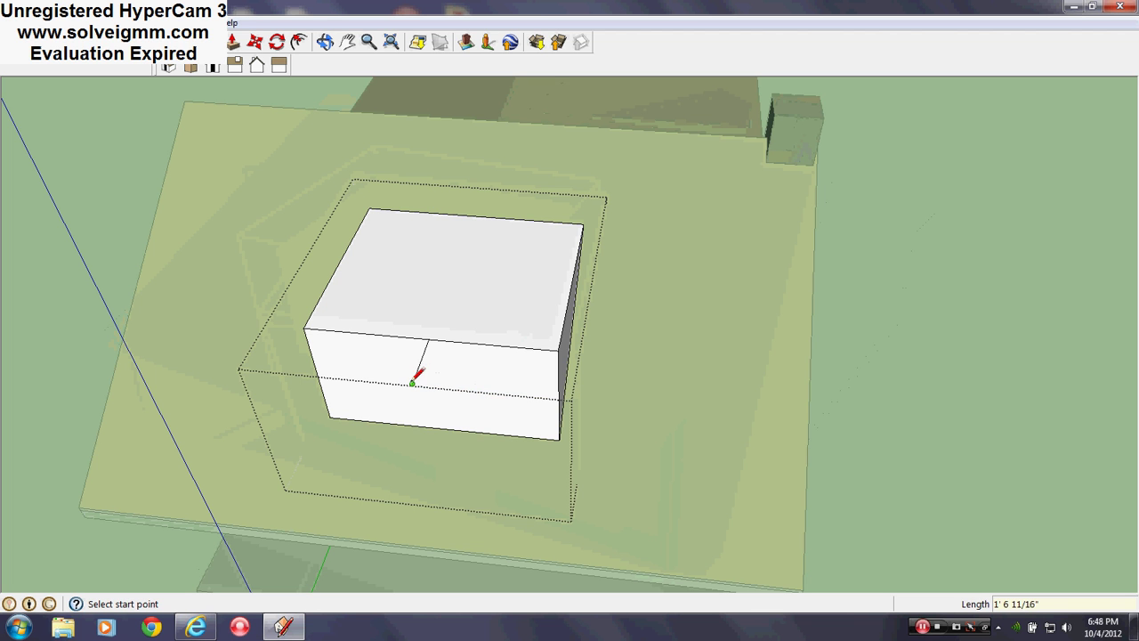
{"action": "left_click", "coordinate": [412, 383]}
{"action": "type", "text": "2"}
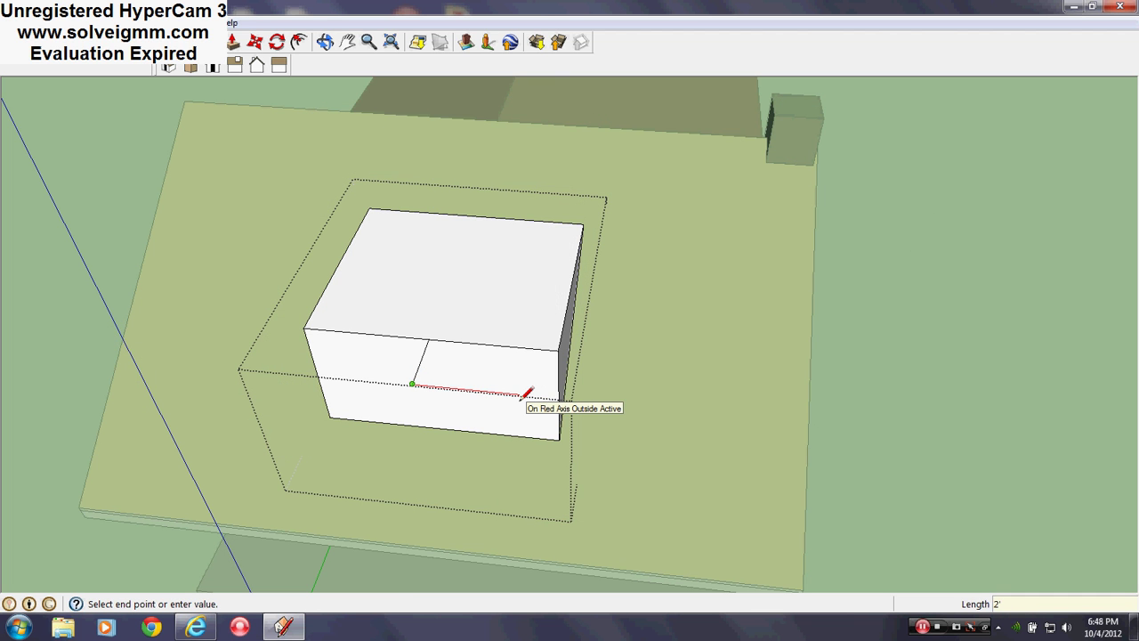
{"action": "type", "text": "'6"}
{"action": "key", "text": "Return"}
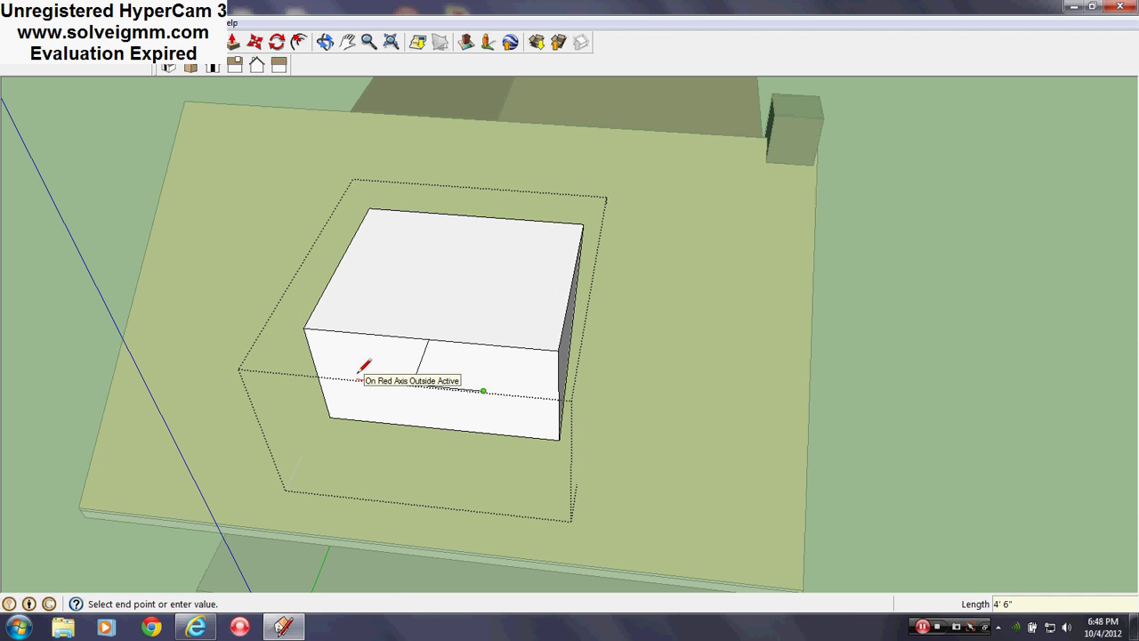
{"action": "key", "text": "Return"}
{"action": "middle_click_drag", "start_coordinate": [447, 376], "coordinate": [334, 399]}
{"action": "key", "text": "Escape"}
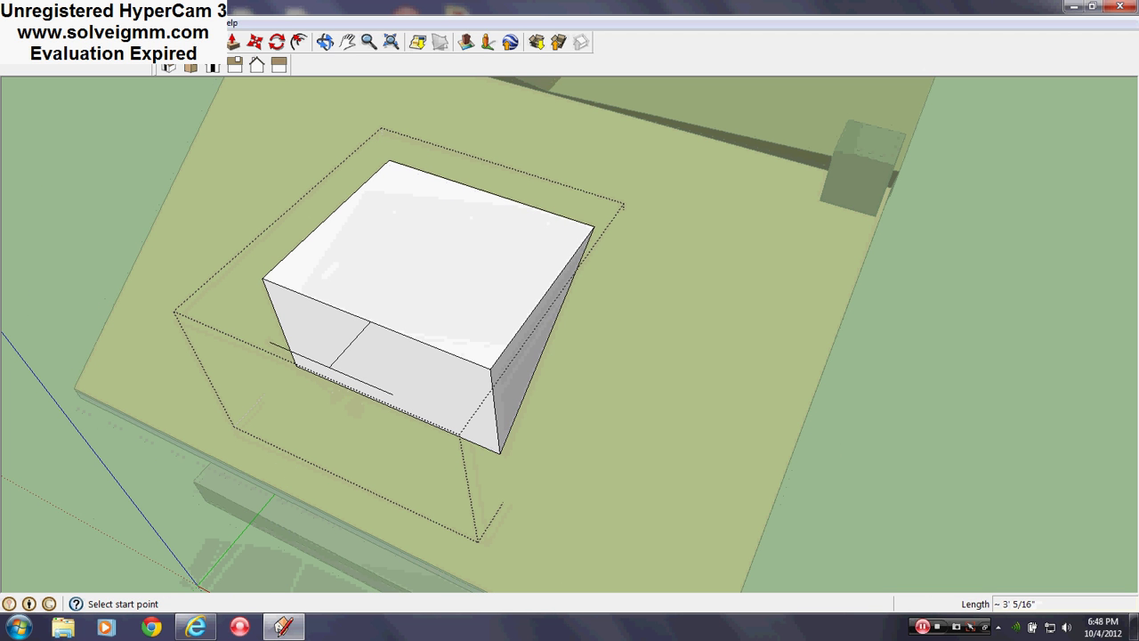
Step: Push both side faces of the dormer inward to the ends of the guide lines, making it 5' wide
{"action": "key", "text": "p"}
{"action": "left_click", "coordinate": [508, 394]}
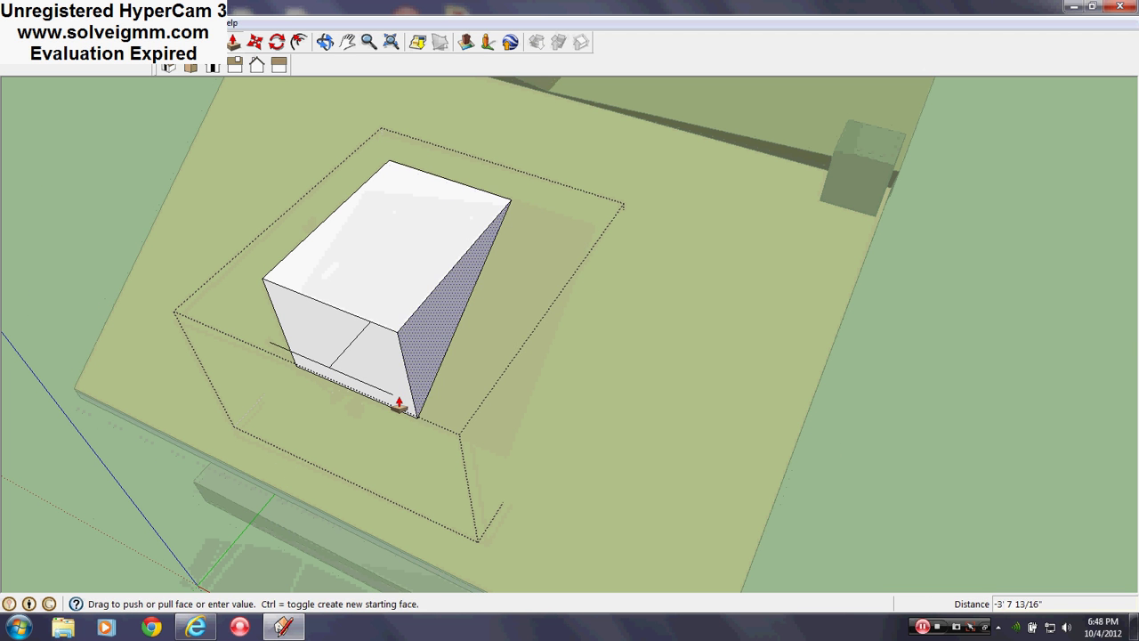
{"action": "left_click", "coordinate": [393, 398]}
{"action": "middle_click_drag", "start_coordinate": [393, 398], "coordinate": [443, 530]}
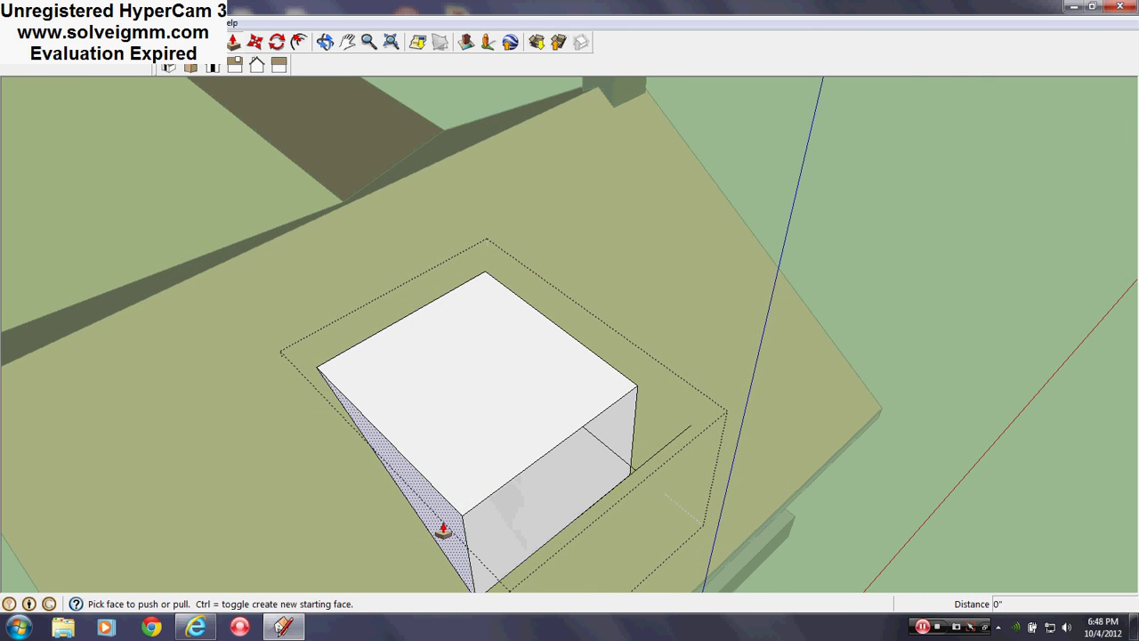
{"action": "left_click", "coordinate": [443, 530]}
{"action": "middle_click_drag", "start_coordinate": [555, 529], "coordinate": [615, 542]}
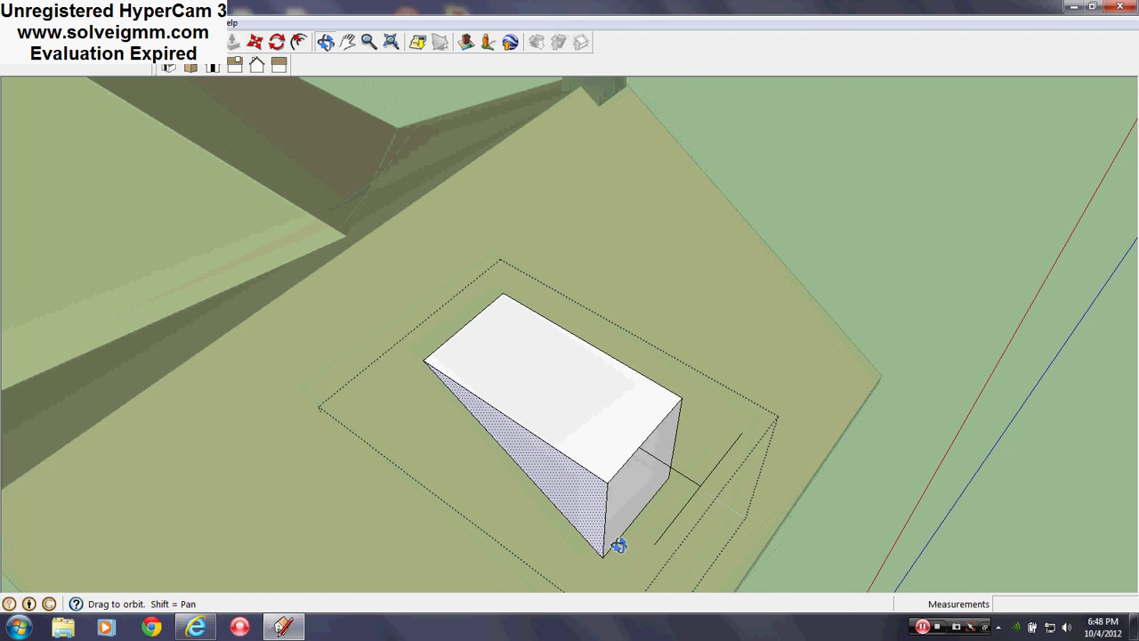
{"action": "left_click", "coordinate": [669, 555]}
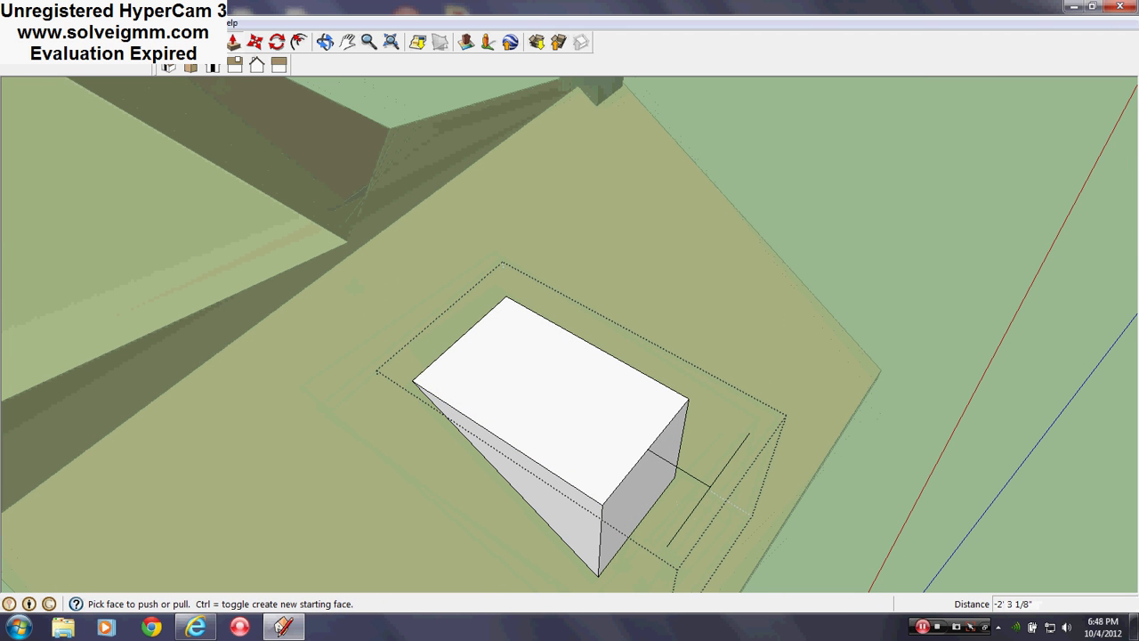
Step: Erase the guide lines in front of the dormer
{"action": "mouse_move", "coordinate": [622, 499]}
{"action": "middle_mouse_down"}
{"action": "mouse_move", "coordinate": [587, 445]}
{"action": "mouse_move", "coordinate": [193, 306]}
{"action": "mouse_move", "coordinate": [280, 262]}
{"action": "mouse_move", "coordinate": [233, 238]}
{"action": "mouse_move", "coordinate": [359, 284]}
{"action": "middle_mouse_up"}
{"action": "key", "text": "e"}
{"action": "left_click_drag", "start_coordinate": [310, 310], "coordinate": [322, 316]}
Step: Draw a horizontal line across the dormer's front just below the top edge and continue it along the side to the roof
{"action": "scroll", "coordinate": [485, 423], "scroll_direction": "down", "scroll_amount": 3}
{"action": "mouse_move", "coordinate": [481, 420]}
{"action": "middle_mouse_down"}
{"action": "mouse_move", "coordinate": [440, 417]}
{"action": "mouse_move", "coordinate": [338, 294]}
{"action": "middle_mouse_up"}
{"action": "key", "text": "l"}
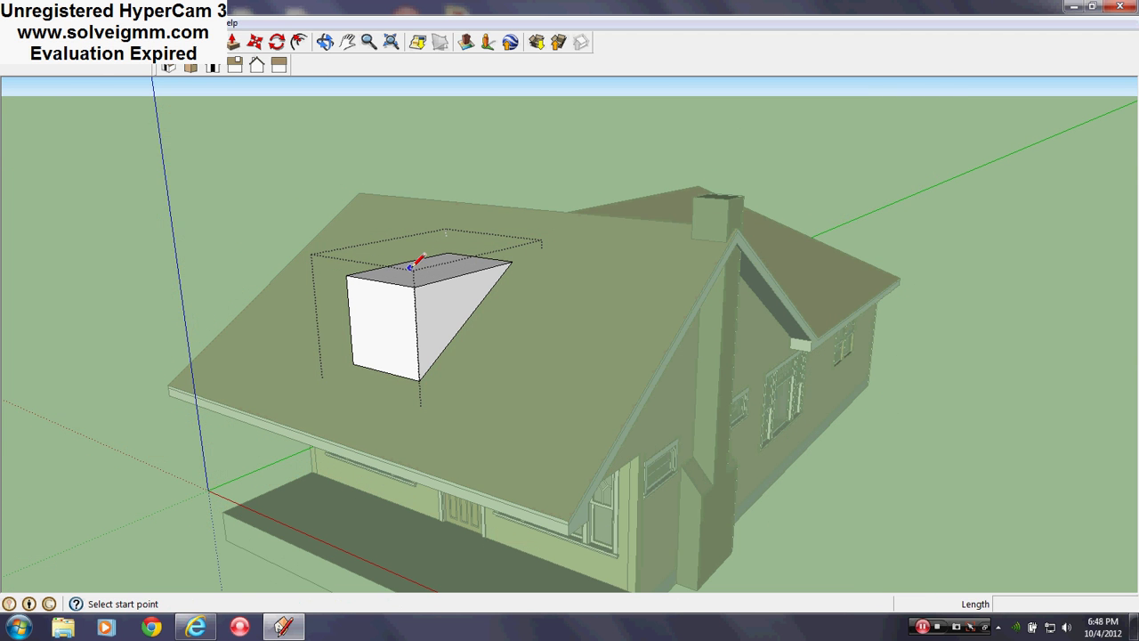
{"action": "scroll", "coordinate": [419, 262], "scroll_direction": "up", "scroll_amount": 3}
{"action": "left_click", "coordinate": [416, 302]}
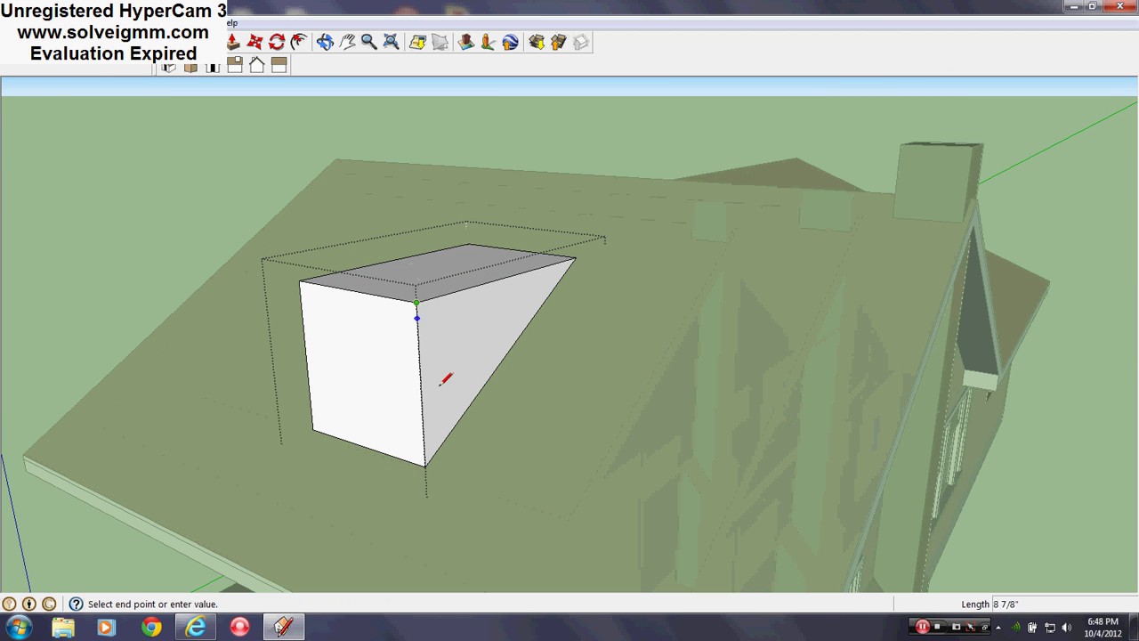
{"action": "left_click", "coordinate": [426, 463]}
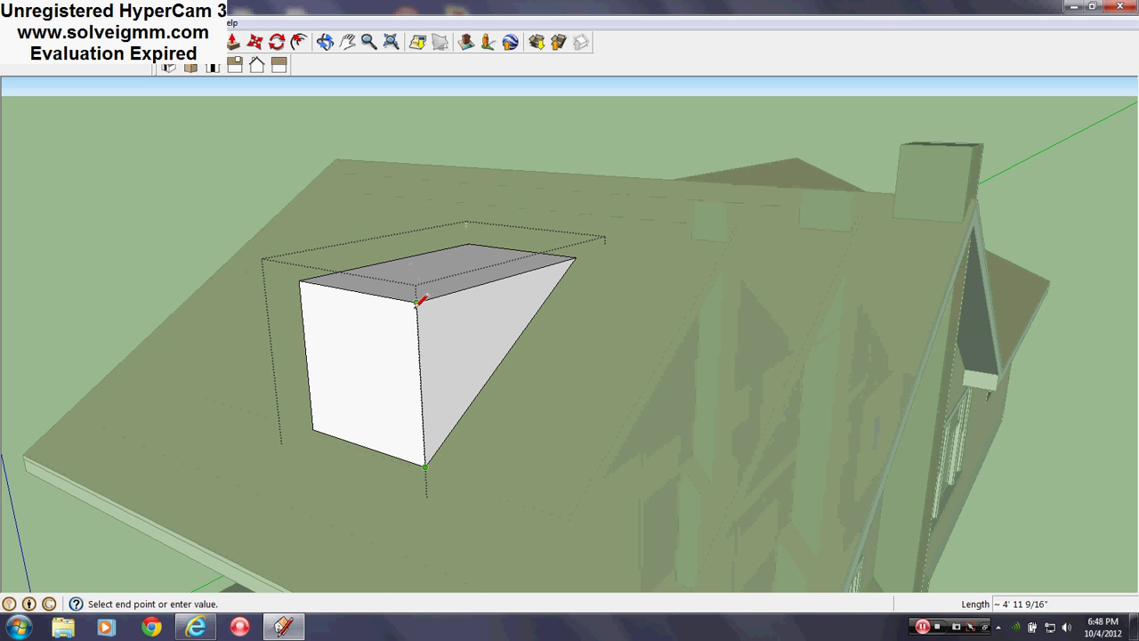
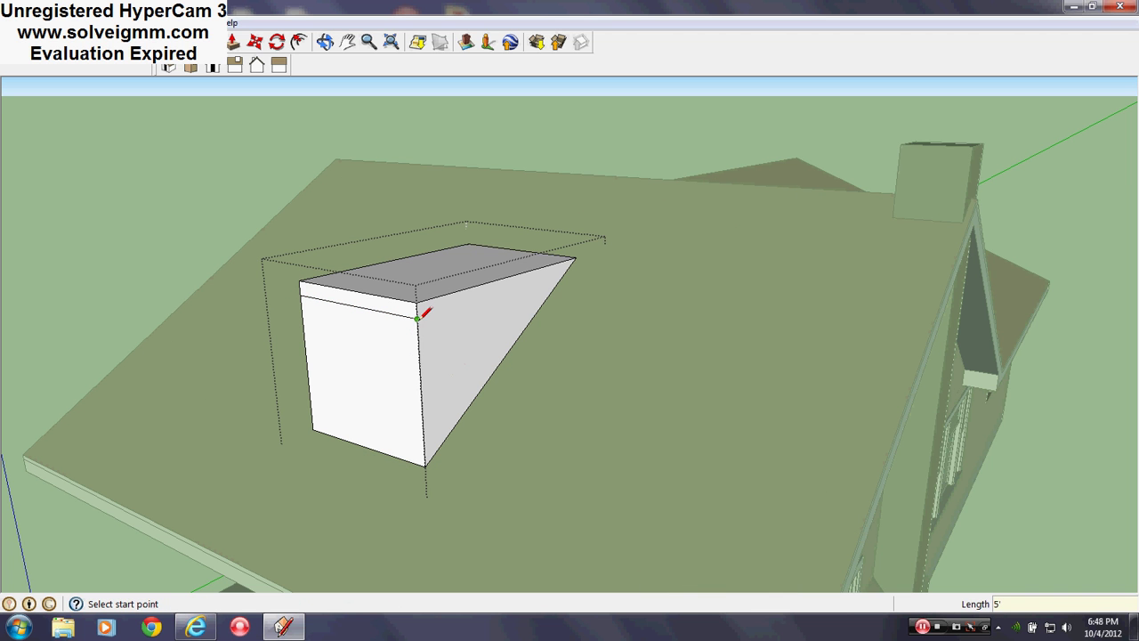
{"action": "left_click", "coordinate": [574, 260]}
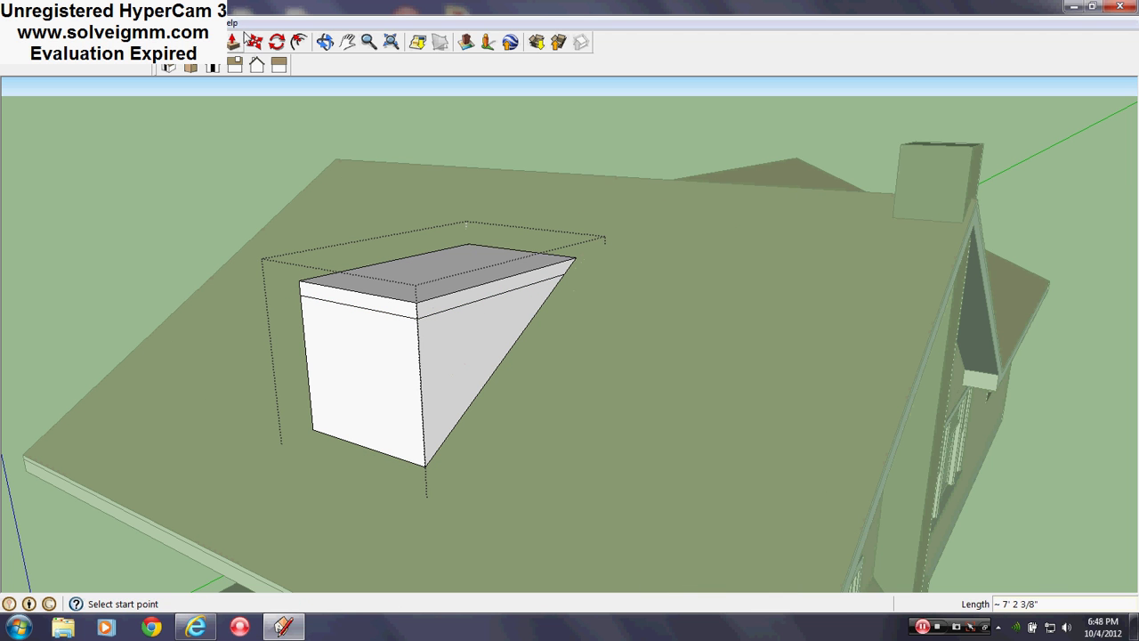
Step: Erase the line across the dormer's front and push the narrow side strip 5' through to cut off the top
{"action": "right_click", "coordinate": [405, 313]}
{"action": "key", "text": "Escape"}
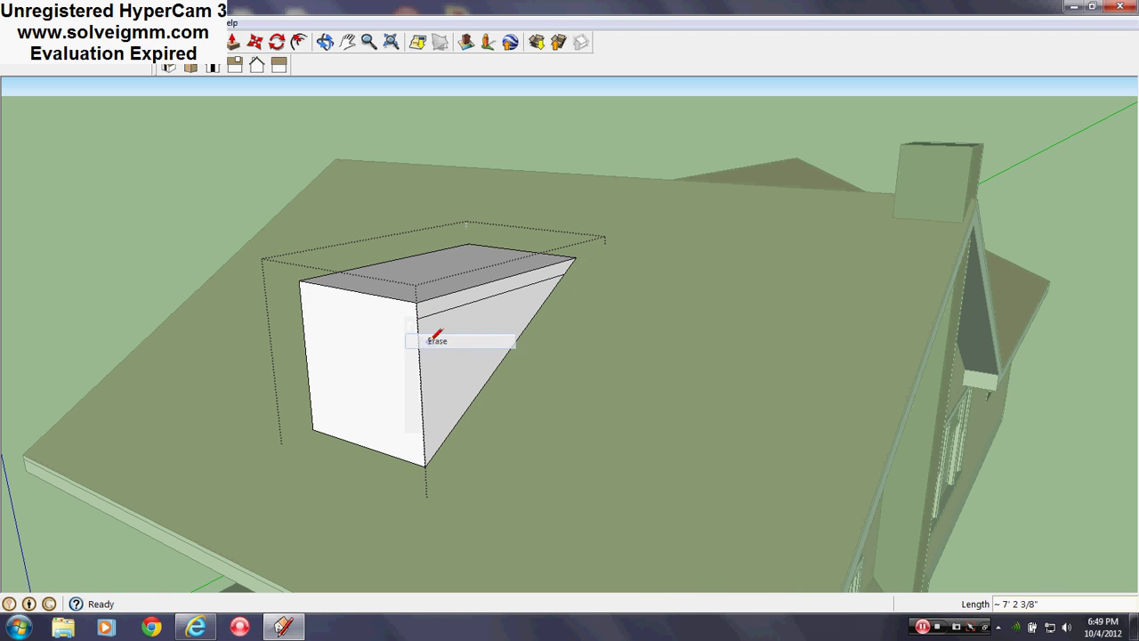
{"action": "left_click", "coordinate": [234, 65]}
{"action": "left_click_drag", "start_coordinate": [445, 315], "coordinate": [303, 300]}
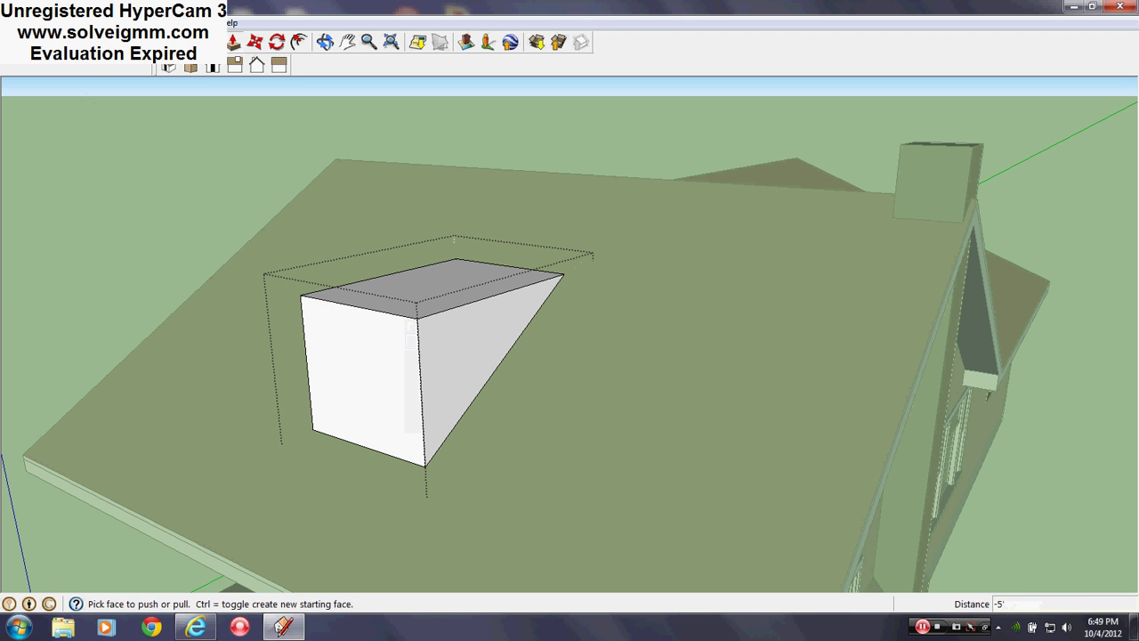
Step: Draw a 1' wide overhang along the chimney-side edge of the dormer's top, running back to the main roof
{"action": "key", "text": "l"}
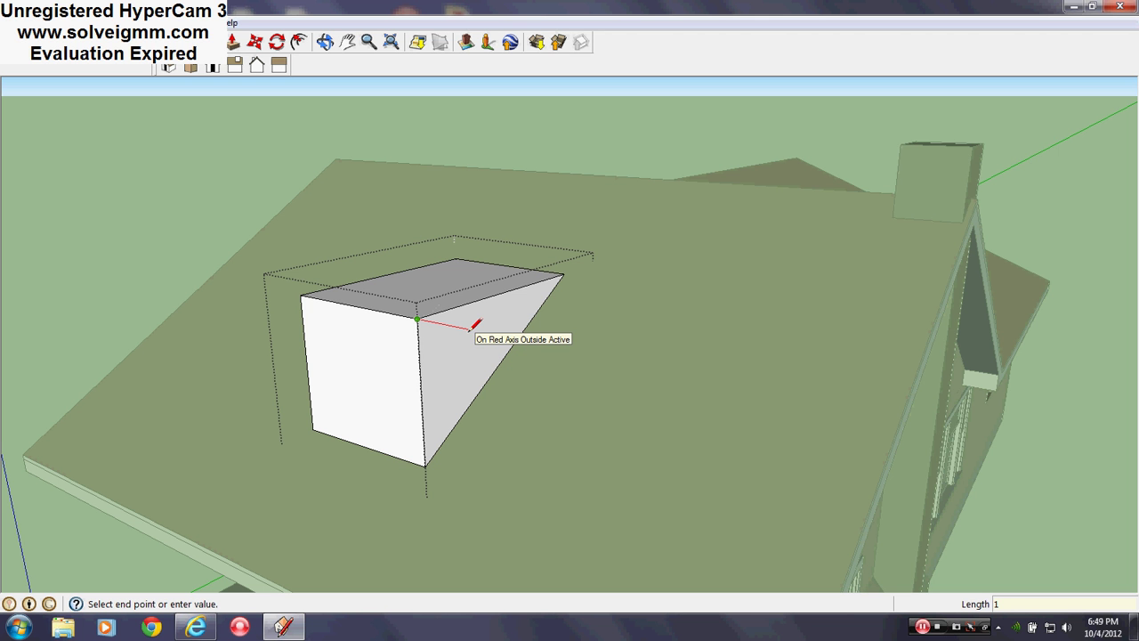
{"action": "type", "text": "1"}
{"action": "key", "text": "Return"}
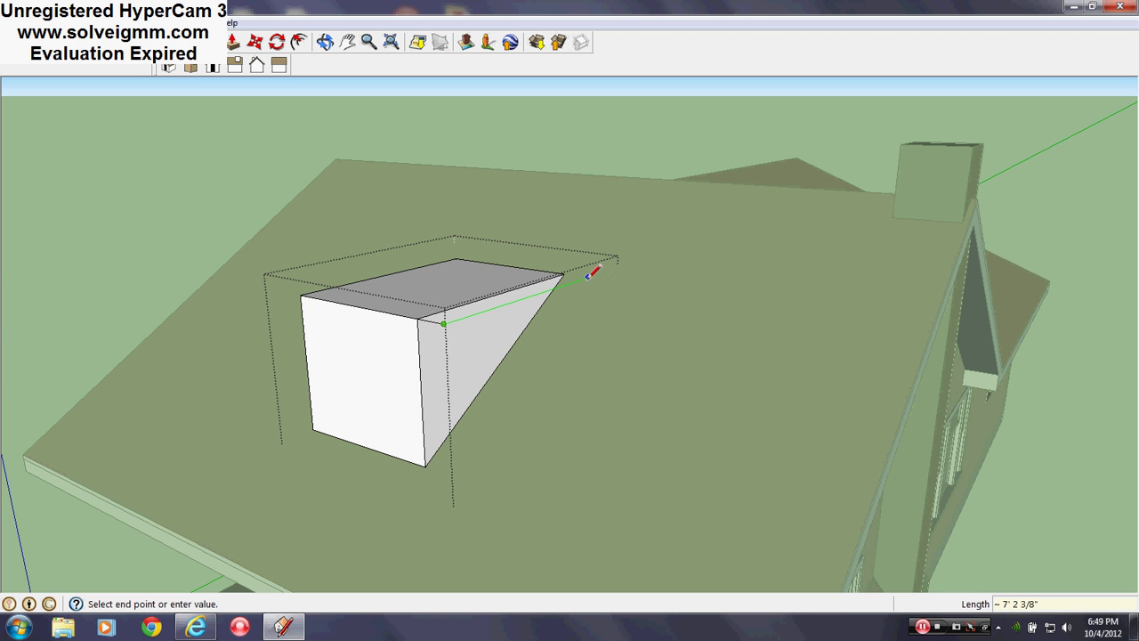
{"action": "key", "text": "Escape"}
Step: Draw a matching 1' wide overhang along the opposite side of the dormer's top, running back to the main roof
{"action": "middle_click_drag", "start_coordinate": [356, 293], "coordinate": [420, 364]}
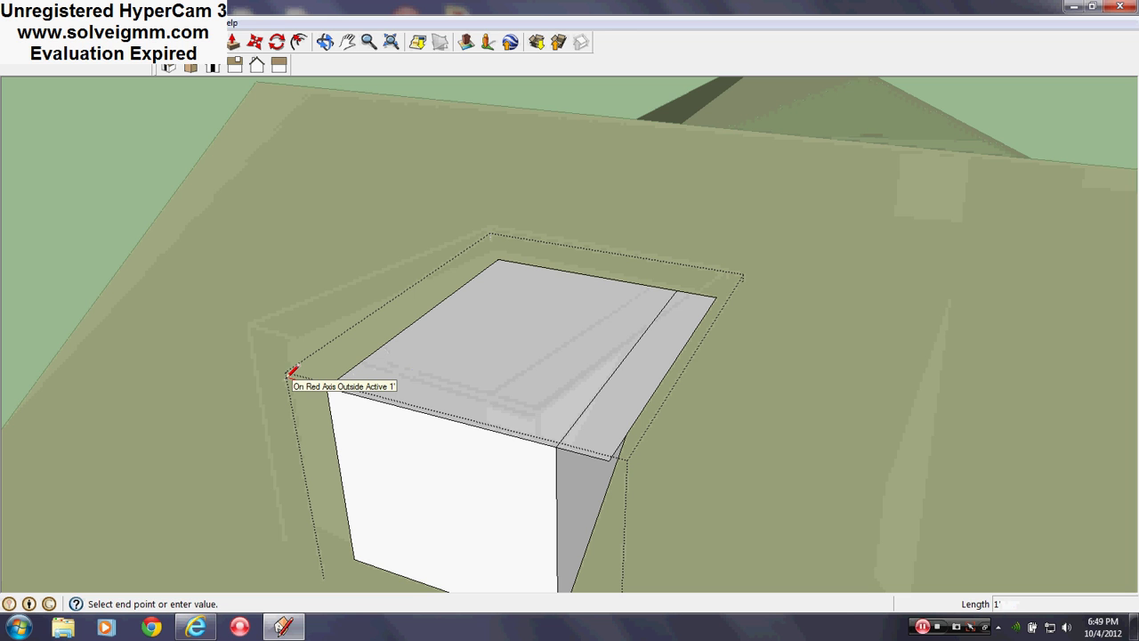
{"action": "type", "text": "4"}
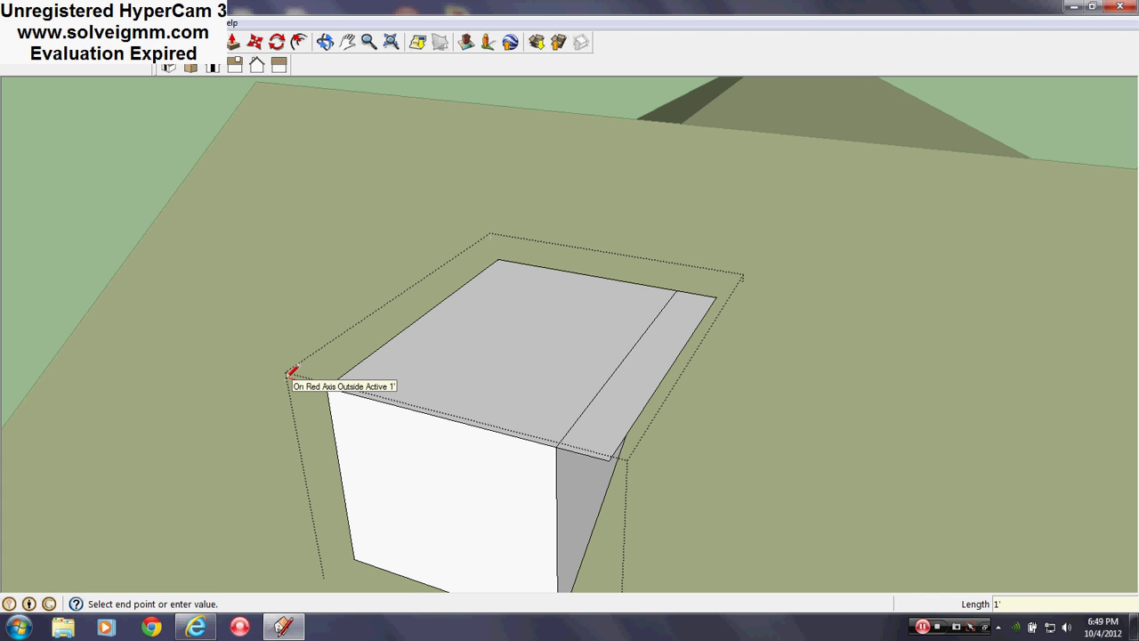
{"action": "left_click", "coordinate": [289, 373]}
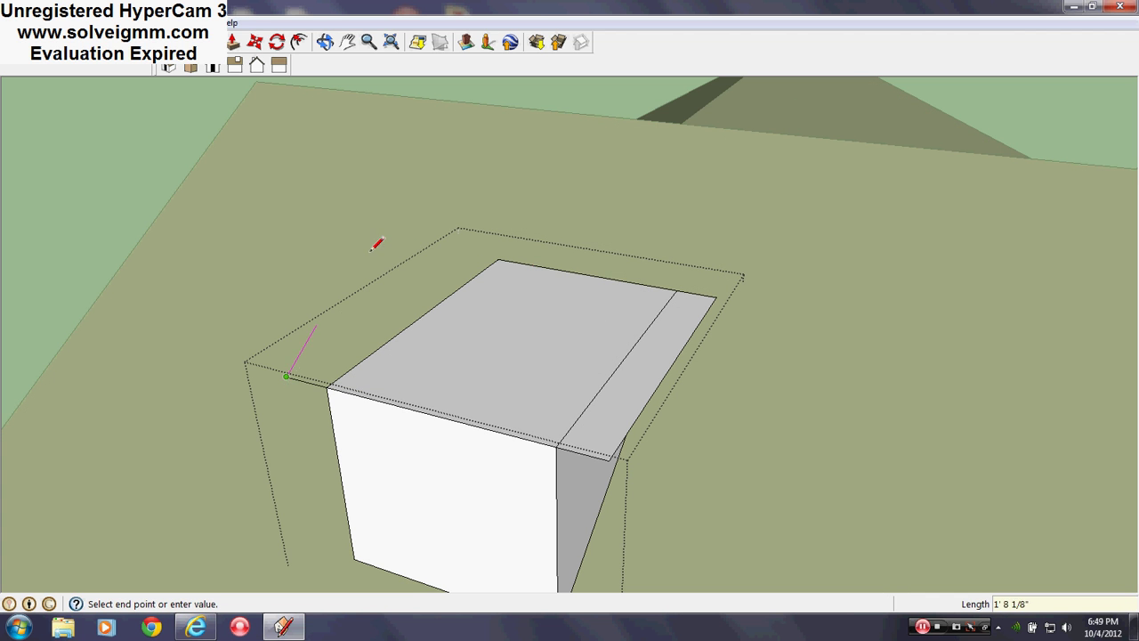
{"action": "left_click", "coordinate": [465, 256]}
Step: Extend the dormer's top 1' forward with a front overhang spanning the full width between the side overhangs
{"action": "key", "text": "o"}
{"action": "left_click_drag", "start_coordinate": [493, 370], "coordinate": [488, 366]}
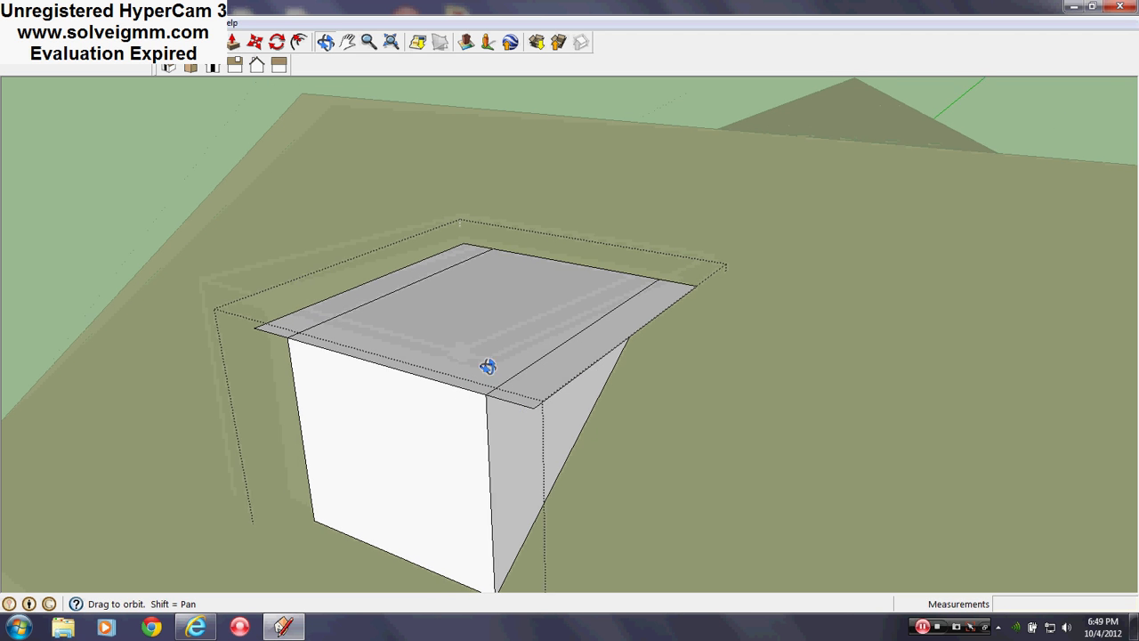
{"action": "key", "text": "l"}
{"action": "left_click", "coordinate": [540, 410]}
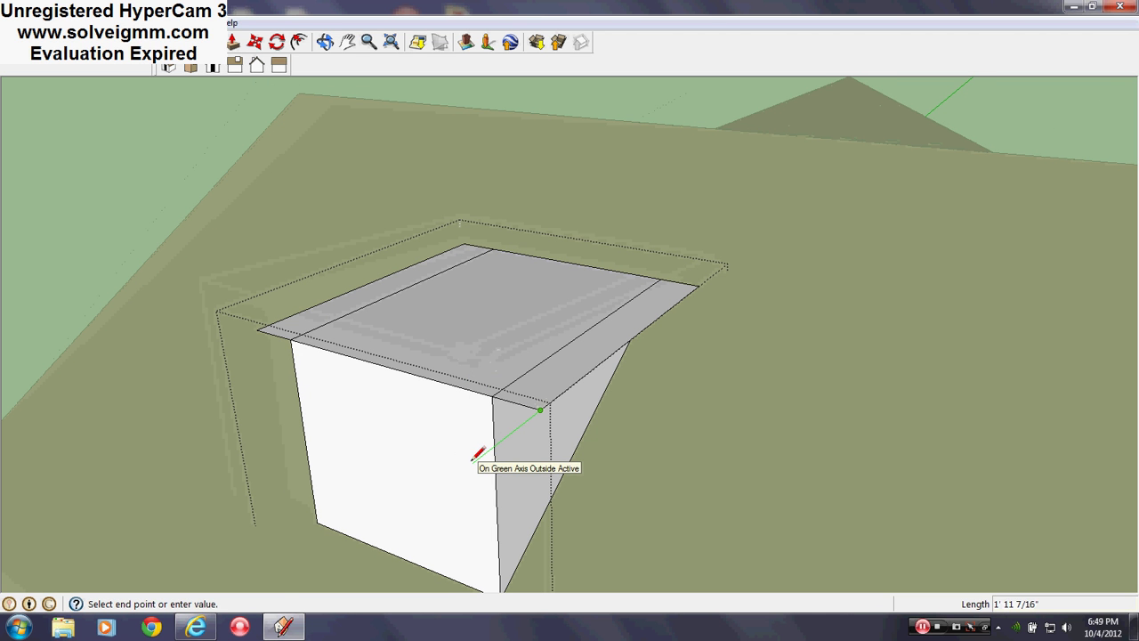
{"action": "key", "text": "Return"}
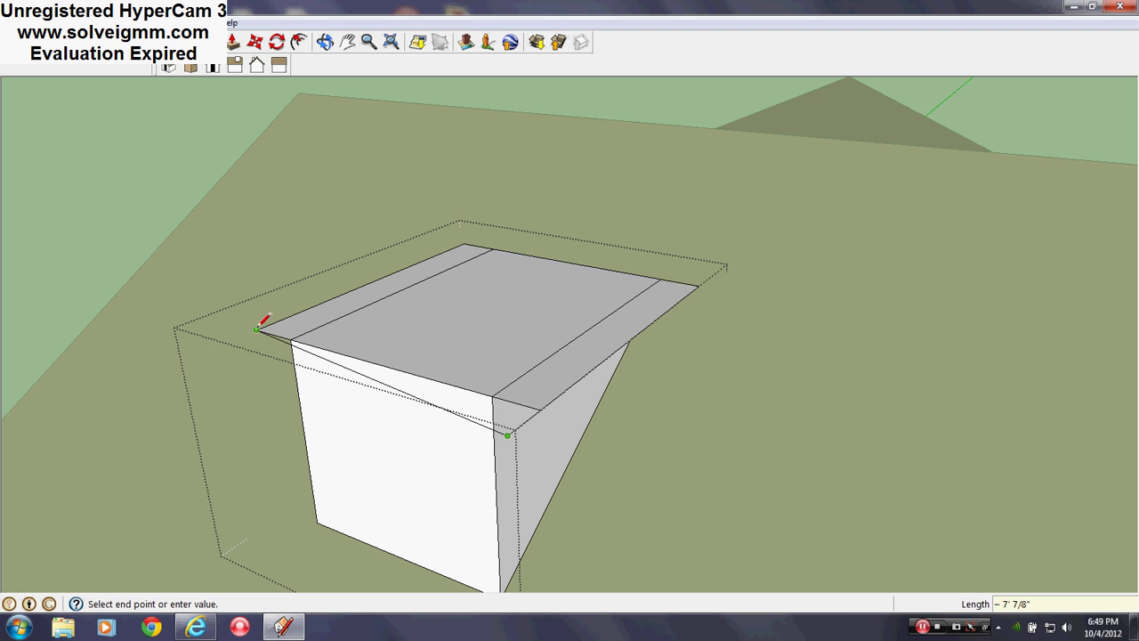
{"action": "left_click", "coordinate": [218, 346]}
{"action": "left_click", "coordinate": [261, 328]}
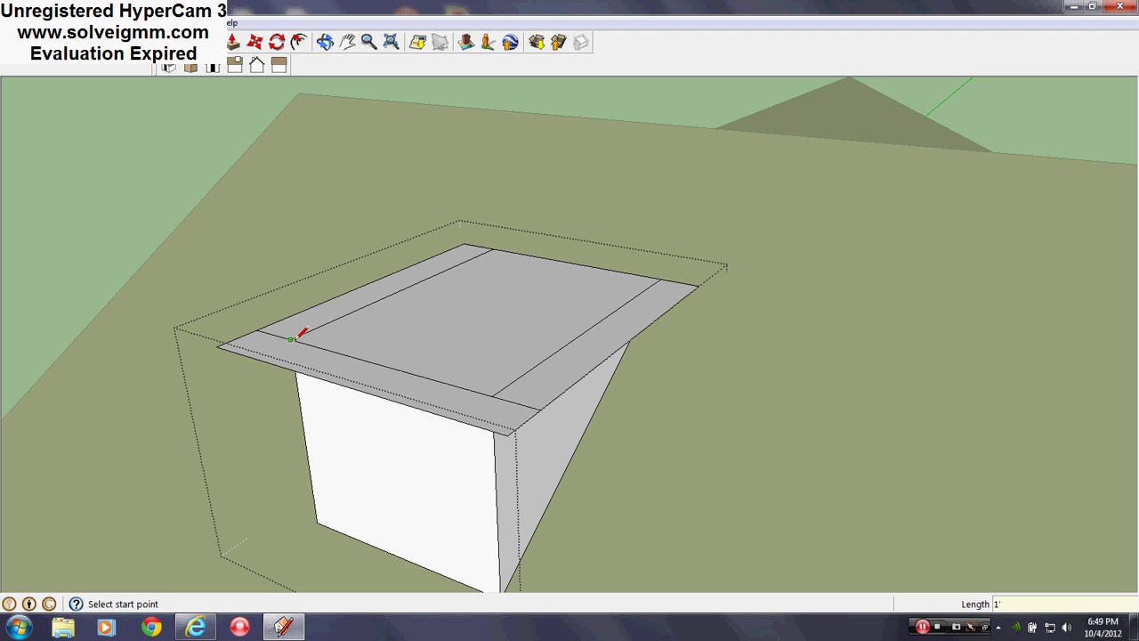
Step: Erase the two short edges separating the side overhangs from the front overhang
{"action": "right_click", "coordinate": [283, 335]}
{"action": "left_click", "coordinate": [315, 361]}
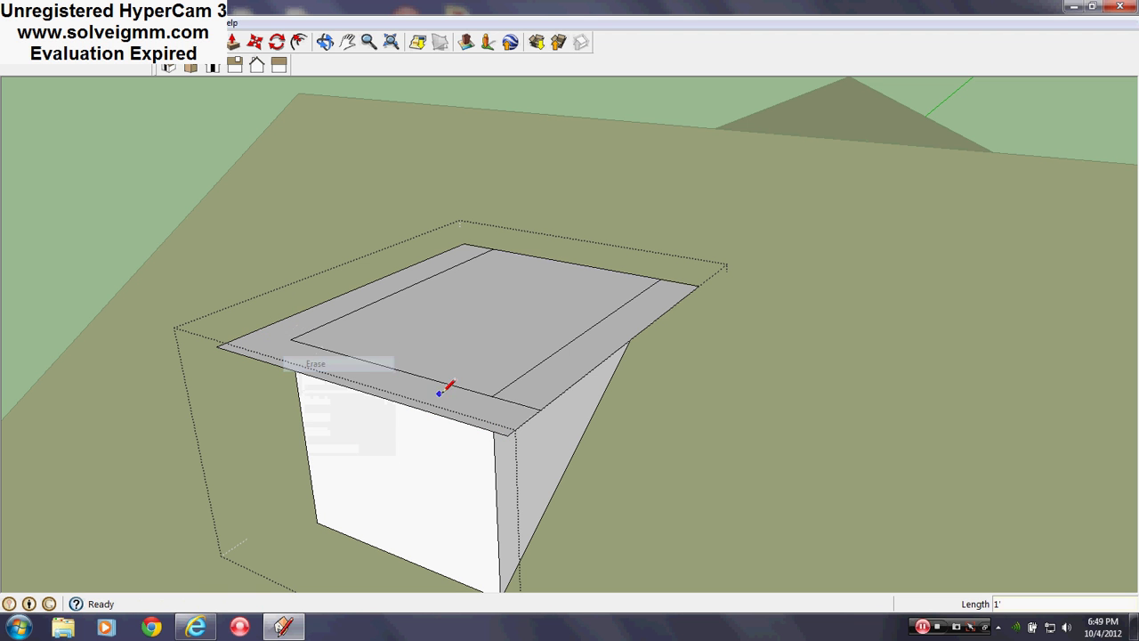
{"action": "right_click", "coordinate": [503, 400]}
{"action": "left_click", "coordinate": [523, 421]}
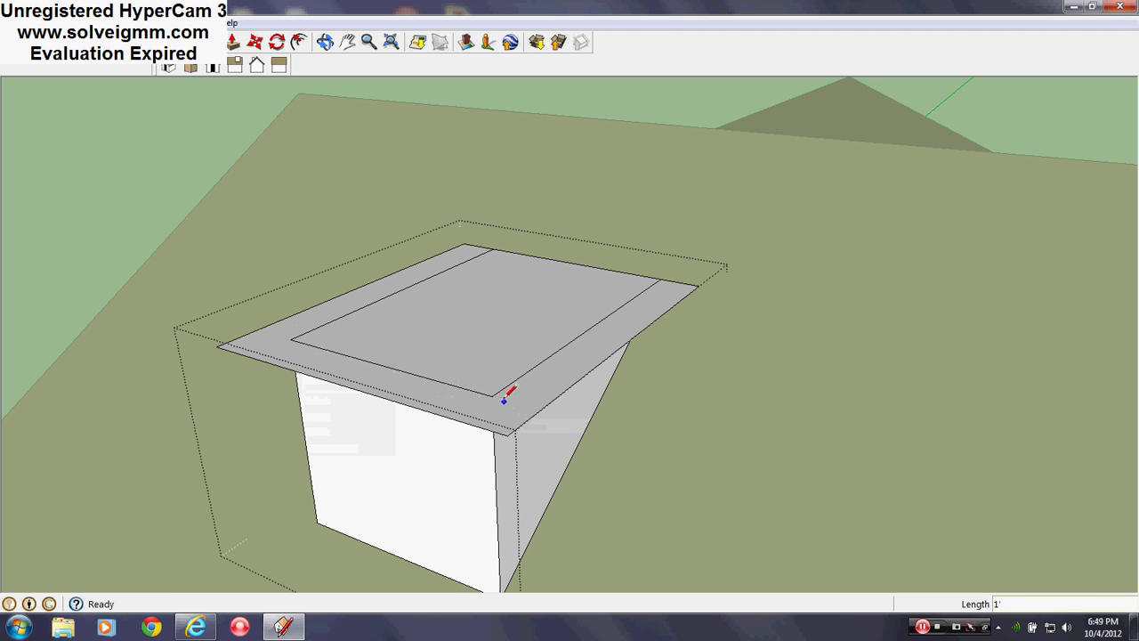
Step: Mark 1' 2" along the front overhang's edge from its chimney-side corner and join that point to the inner edge
{"action": "left_click", "coordinate": [492, 395]}
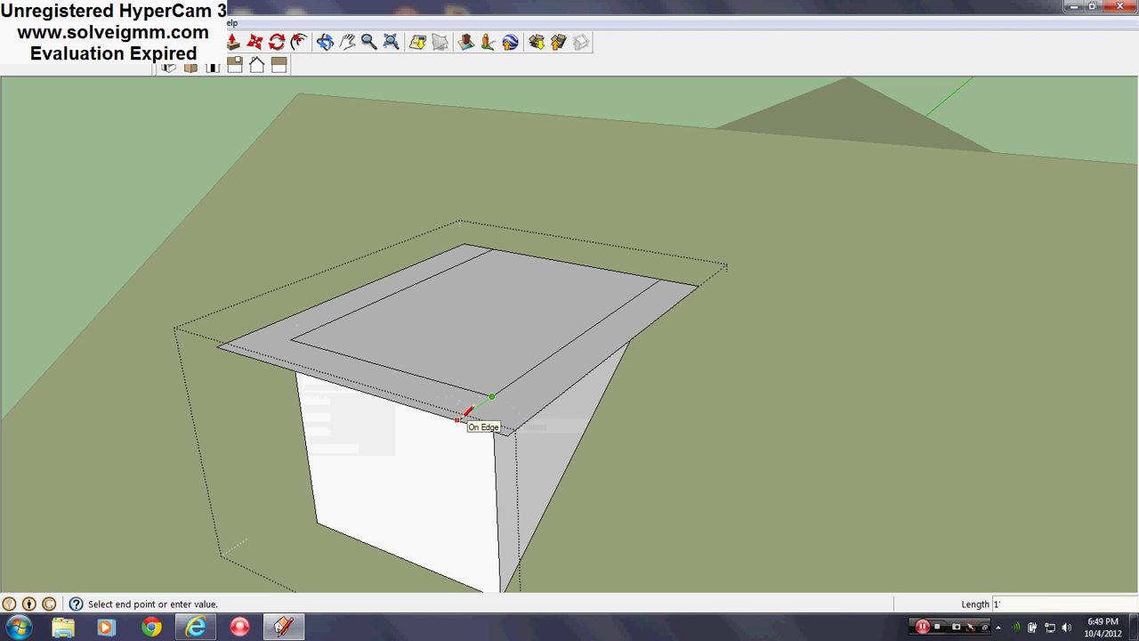
{"action": "left_click", "coordinate": [494, 423]}
{"action": "left_click", "coordinate": [508, 433]}
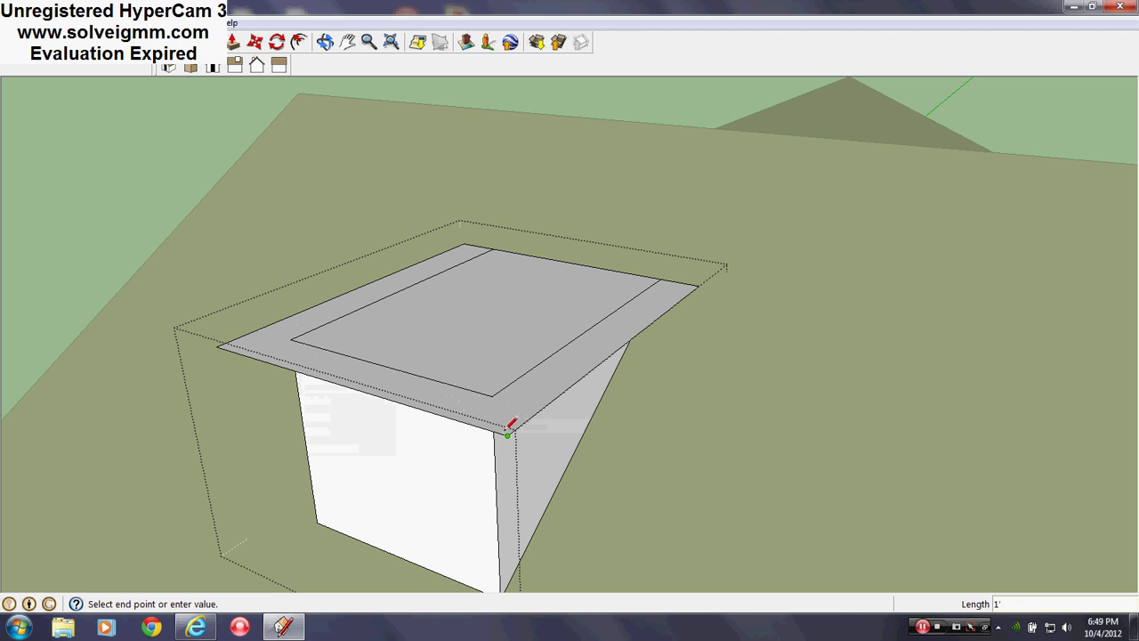
{"action": "left_click", "coordinate": [449, 417]}
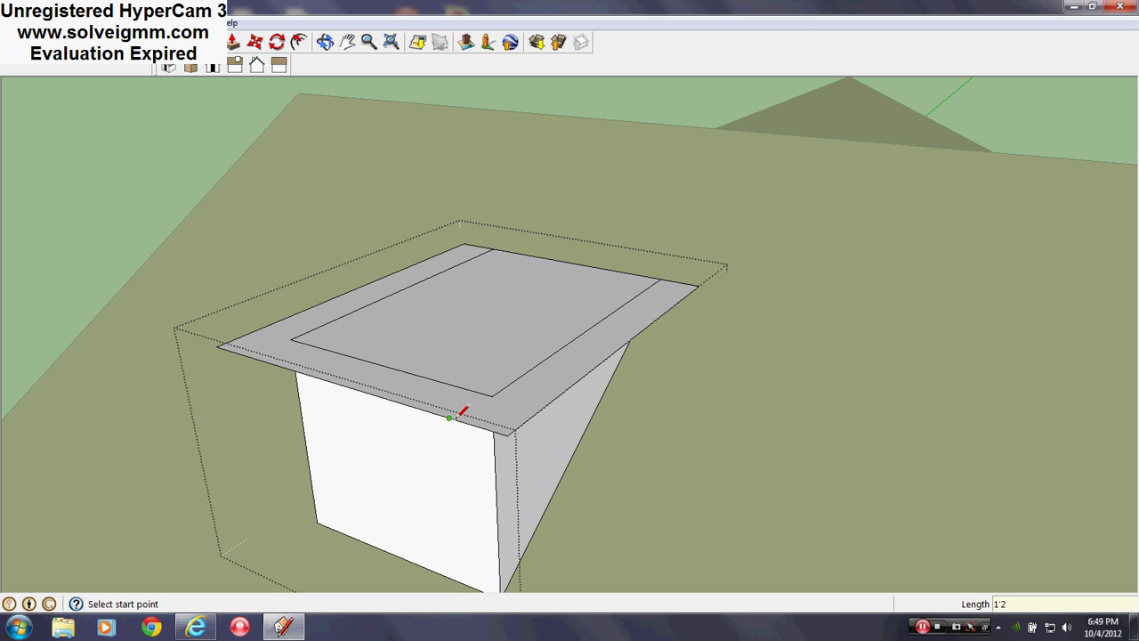
{"action": "left_click", "coordinate": [451, 416]}
{"action": "left_click", "coordinate": [492, 394]}
Step: Mark a point on the front overhang's edge near the corner away from the chimney and join it to the inner outline
{"action": "left_click", "coordinate": [218, 346]}
{"action": "left_click", "coordinate": [255, 353]}
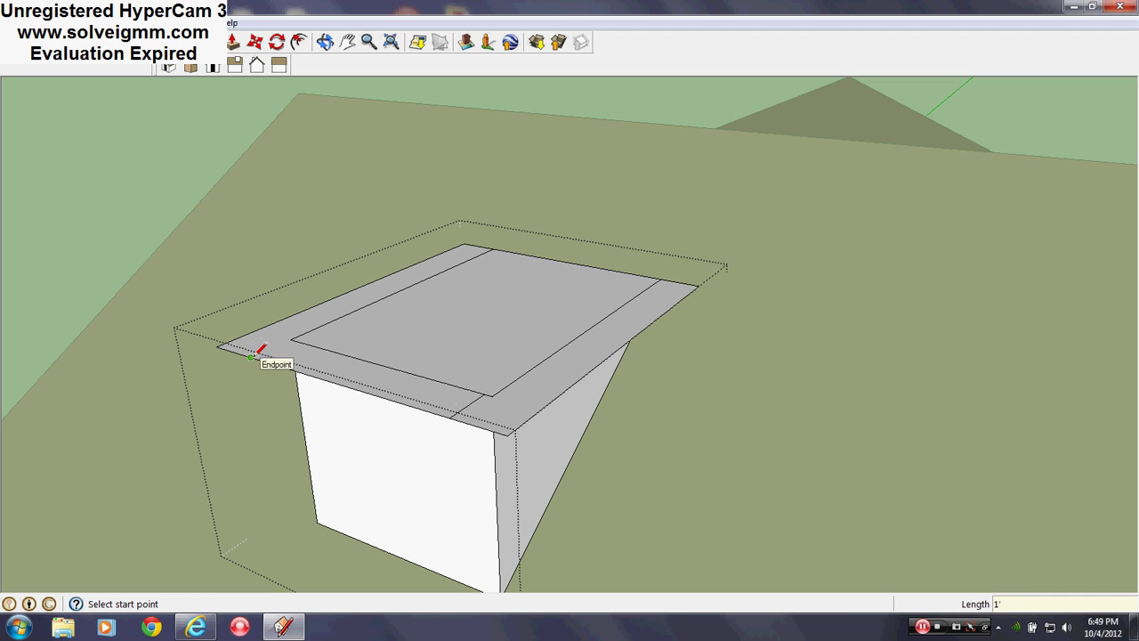
{"action": "left_click", "coordinate": [219, 345]}
{"action": "left_click", "coordinate": [257, 355]}
{"action": "left_click", "coordinate": [257, 356]}
{"action": "left_click", "coordinate": [292, 339]}
{"action": "scroll", "coordinate": [432, 448], "scroll_direction": "down", "scroll_amount": 2}
{"action": "scroll", "coordinate": [465, 445], "scroll_direction": "up", "scroll_amount": 1}
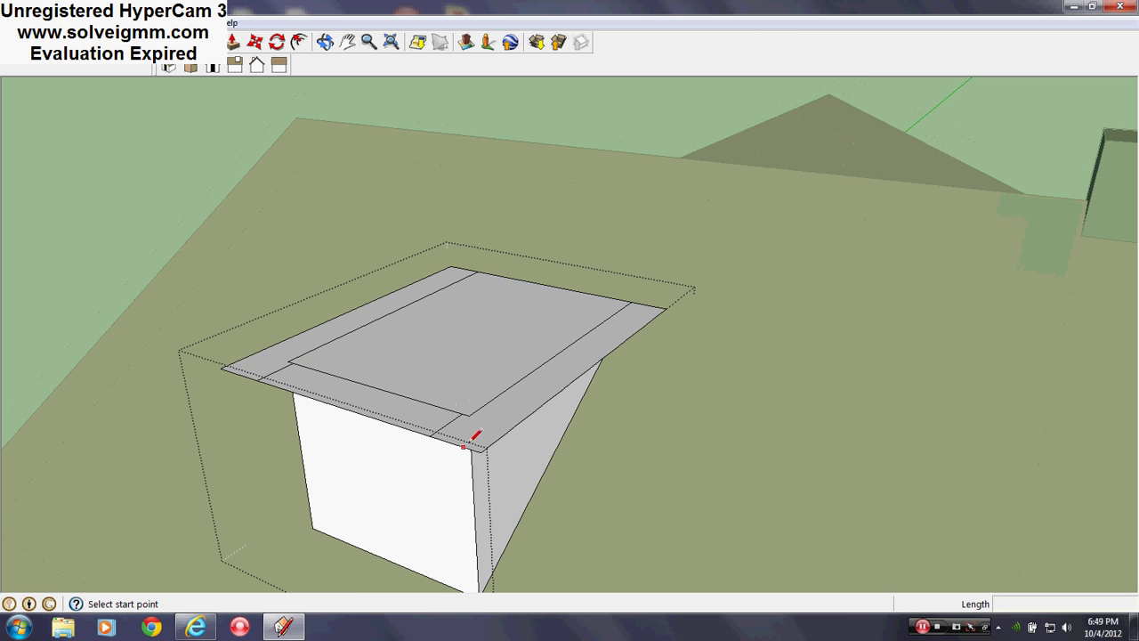
Step: Draw an 8" high vertical face along the chimney-side overhang's outer edge, running its top edge about 9' 3" back to the roof slope
{"action": "left_click", "coordinate": [481, 451]}
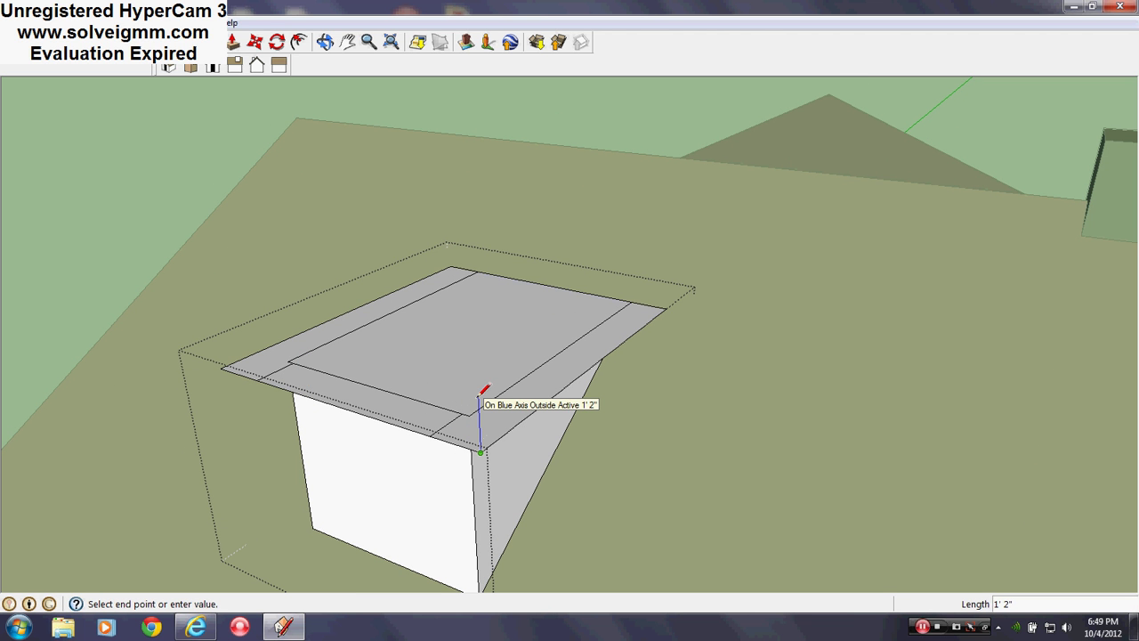
{"action": "type", "text": "8"}
{"action": "key", "text": "Return"}
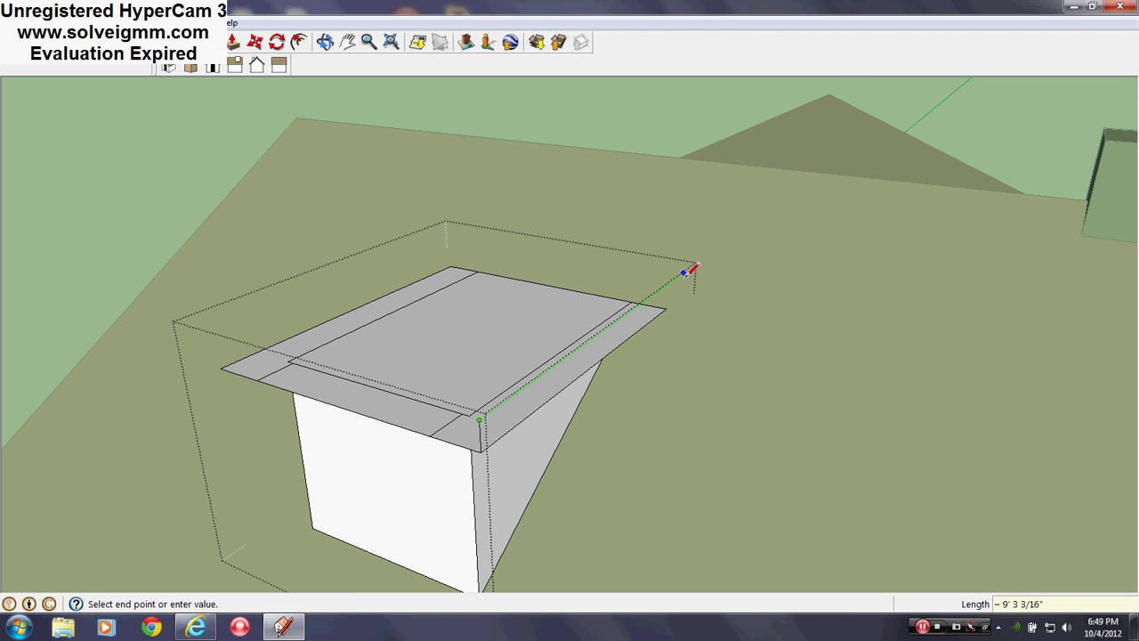
{"action": "left_click", "coordinate": [684, 273]}
{"action": "left_click", "coordinate": [668, 310]}
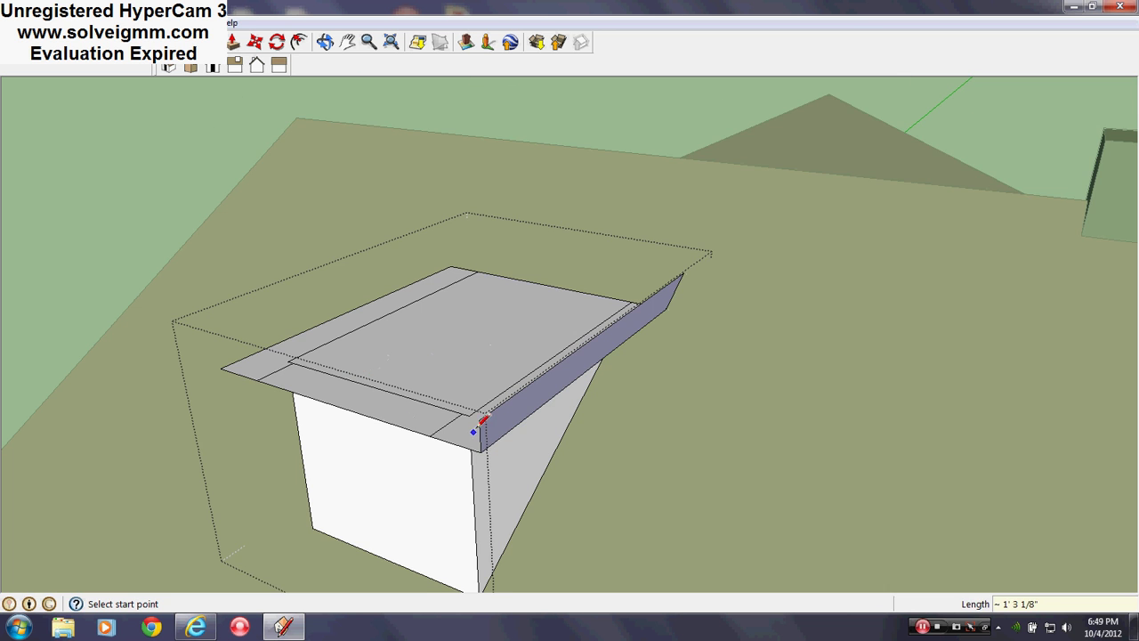
Step: Copy the vertical side face to the outer edge of the opposite side overhang, aligning it at the rear corner
{"action": "scroll", "coordinate": [489, 418], "scroll_direction": "up", "scroll_amount": 2}
{"action": "right_click", "coordinate": [518, 424]}
{"action": "left_click", "coordinate": [502, 396]}
{"action": "left_click", "coordinate": [249, 46]}
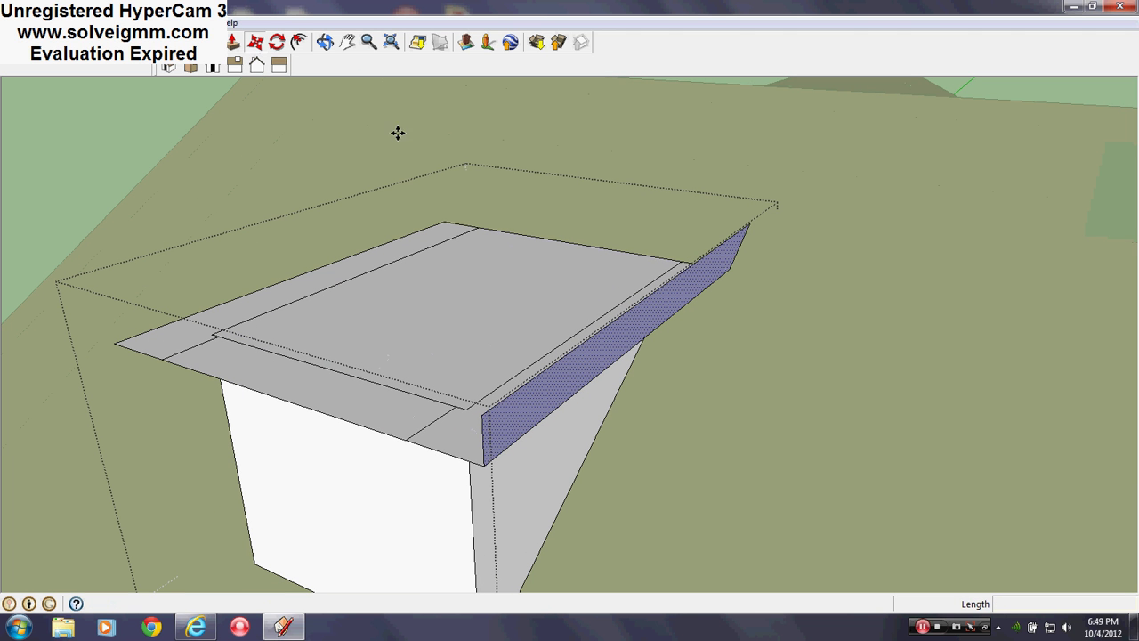
{"action": "left_click", "coordinate": [729, 267]}
{"action": "key", "text": "ctrl"}
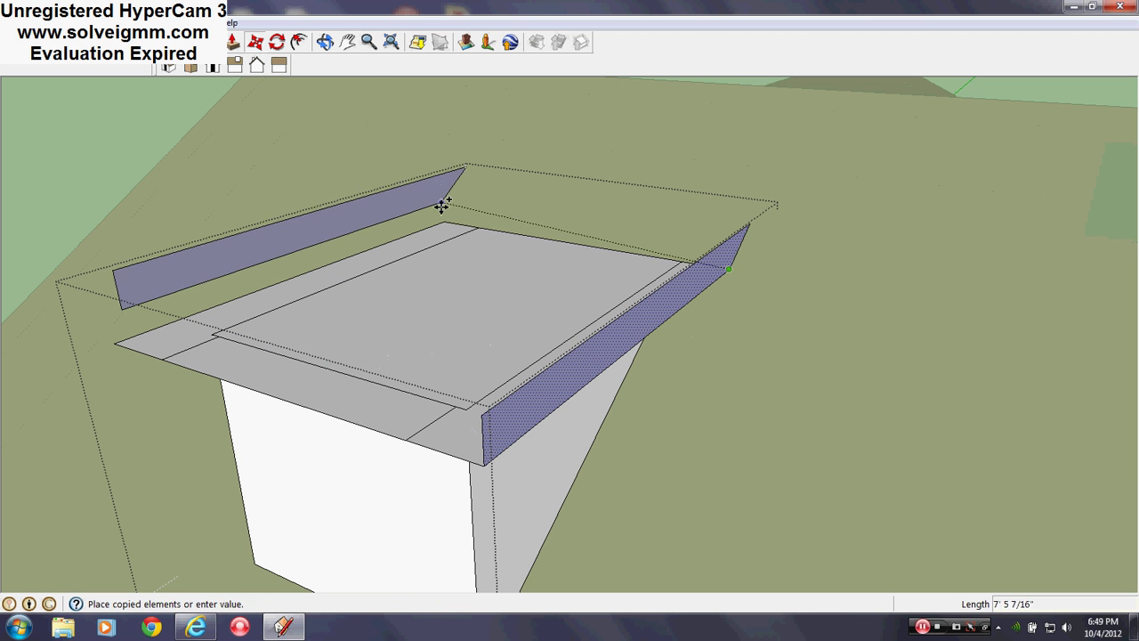
{"action": "left_click", "coordinate": [448, 216]}
Step: Erase the middle stretch of the front overhang's outer edge, between the two corner pieces
{"action": "scroll", "coordinate": [486, 233], "scroll_direction": "down", "scroll_amount": 2}
{"action": "scroll", "coordinate": [486, 232], "scroll_direction": "down", "scroll_amount": 1}
{"action": "scroll", "coordinate": [448, 305], "scroll_direction": "down", "scroll_amount": 1}
{"action": "scroll", "coordinate": [432, 254], "scroll_direction": "up", "scroll_amount": 2}
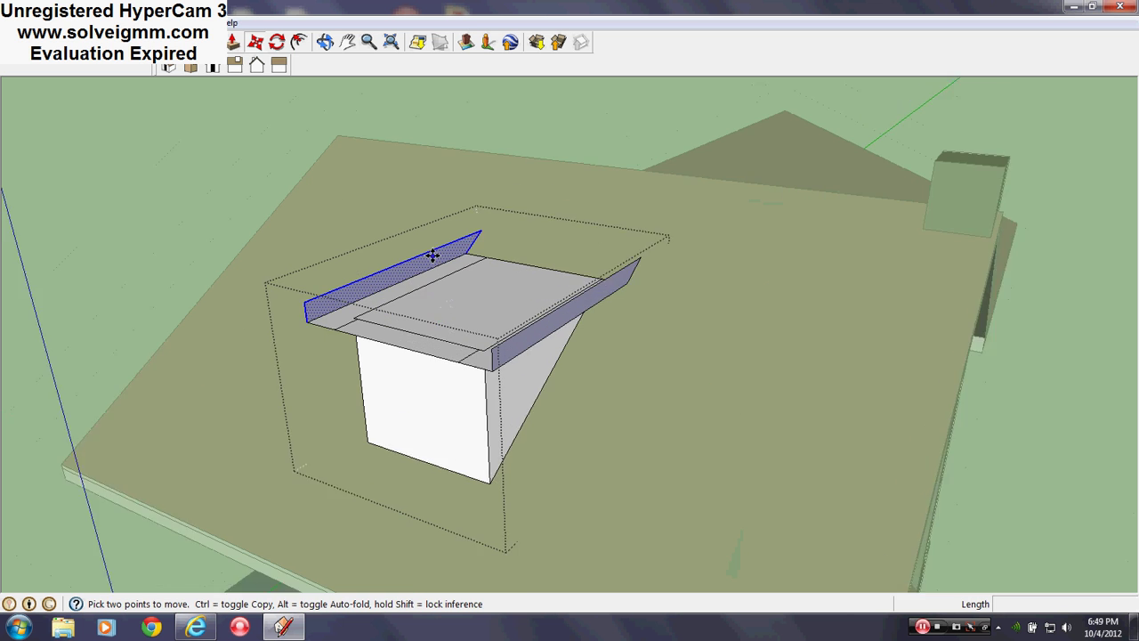
{"action": "key", "text": "e"}
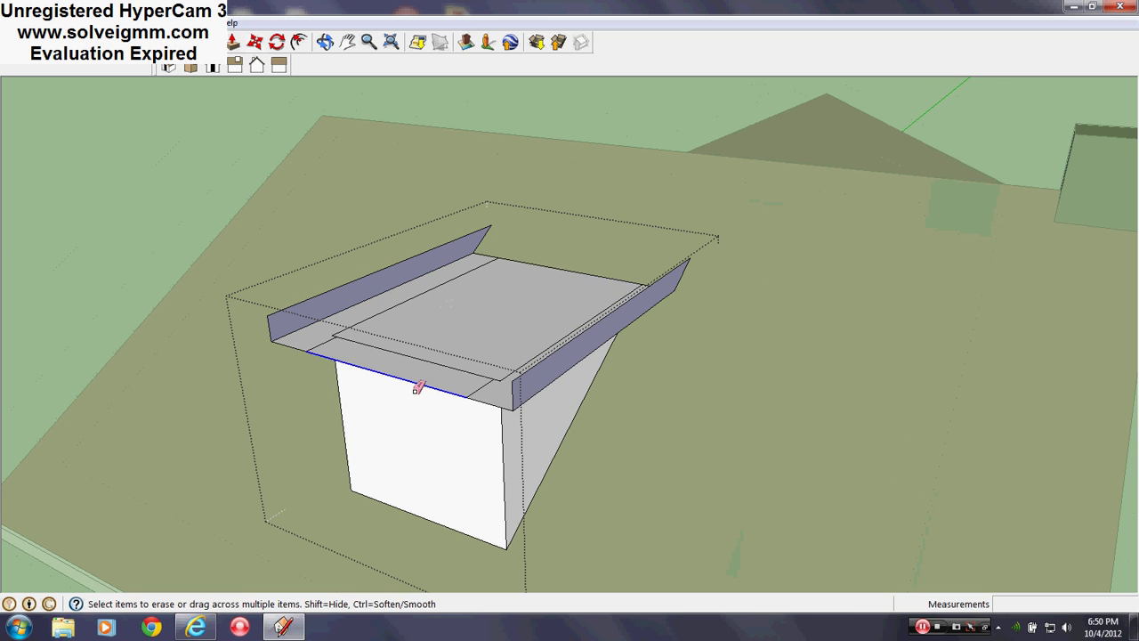
{"action": "left_click", "coordinate": [415, 381]}
Step: Finish editing the dormer group and return to the whole house model
{"action": "key", "text": "l"}
{"action": "scroll", "coordinate": [500, 330], "scroll_direction": "down", "scroll_amount": 3}
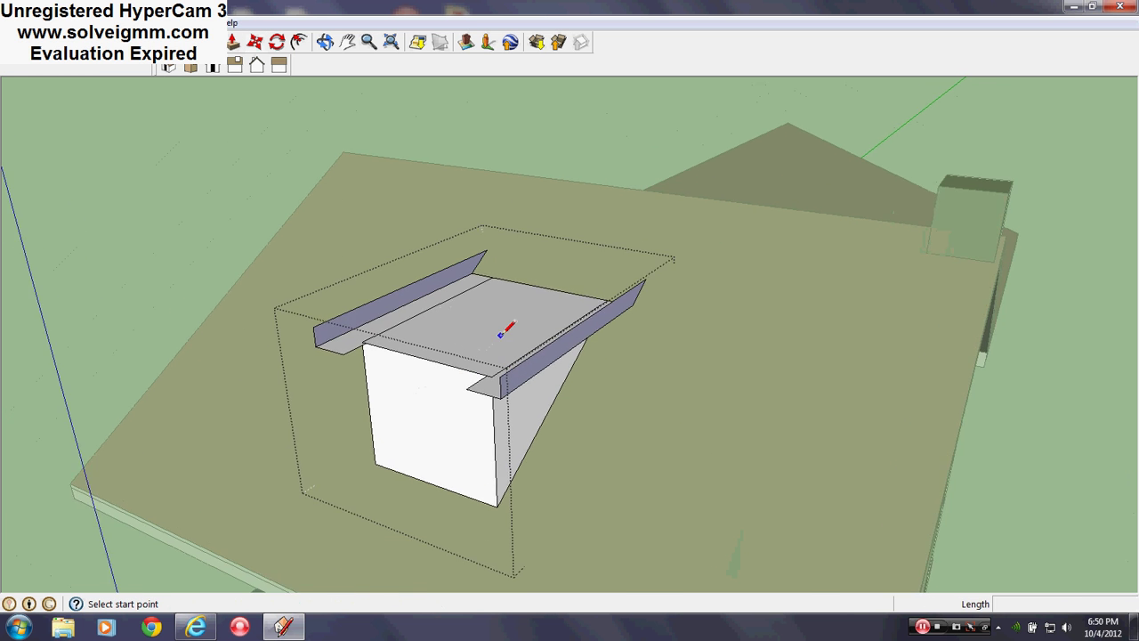
{"action": "middle_click_drag", "start_coordinate": [521, 336], "coordinate": [569, 450]}
{"action": "scroll", "coordinate": [470, 280], "scroll_direction": "up", "scroll_amount": 3}
{"action": "scroll", "coordinate": [481, 337], "scroll_direction": "down", "scroll_amount": 2}
{"action": "scroll", "coordinate": [481, 335], "scroll_direction": "down", "scroll_amount": 2}
{"action": "middle_click_drag", "start_coordinate": [640, 380], "coordinate": [726, 370]}
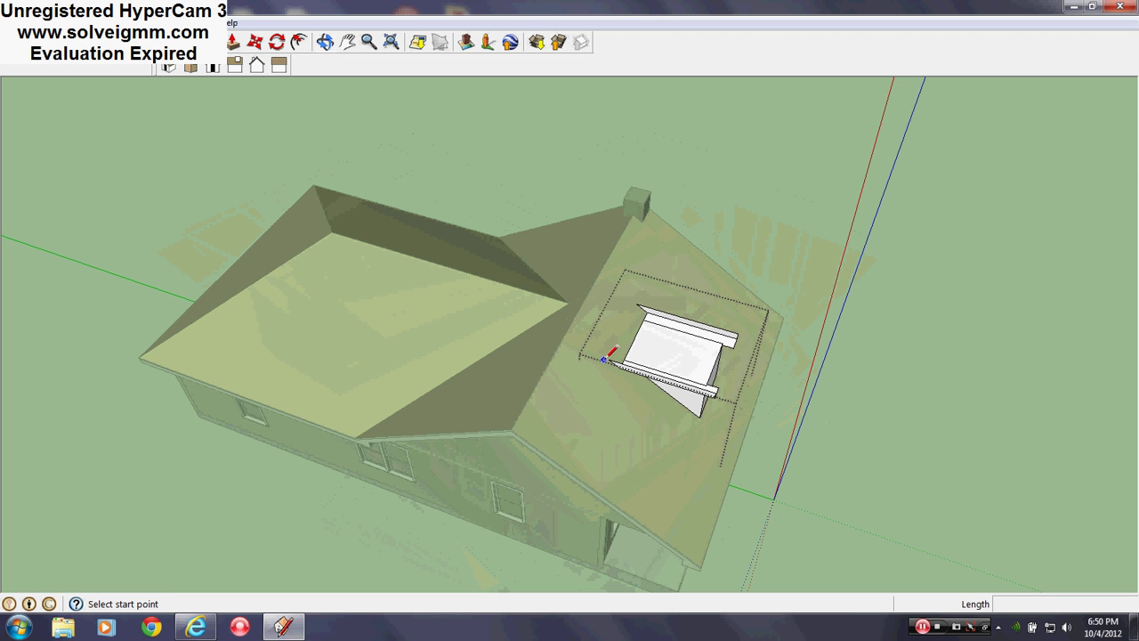
{"action": "middle_click_drag", "start_coordinate": [649, 306], "coordinate": [641, 323]}
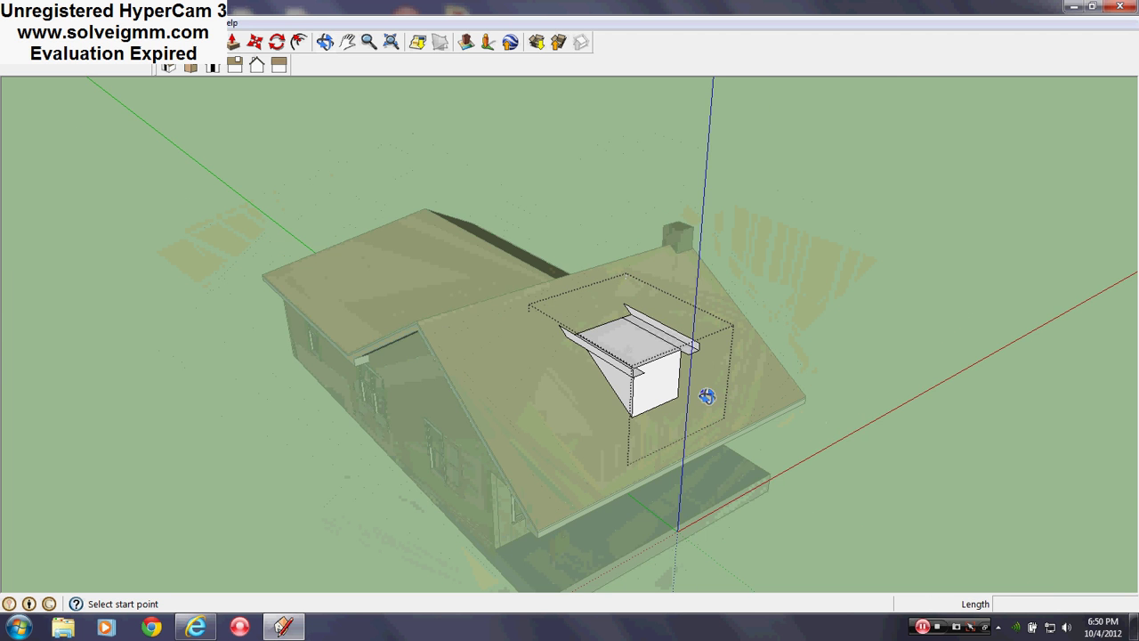
{"action": "middle_click_drag", "start_coordinate": [706, 396], "coordinate": [657, 365]}
{"action": "right_click", "coordinate": [657, 365]}
{"action": "left_click", "coordinate": [669, 374]}
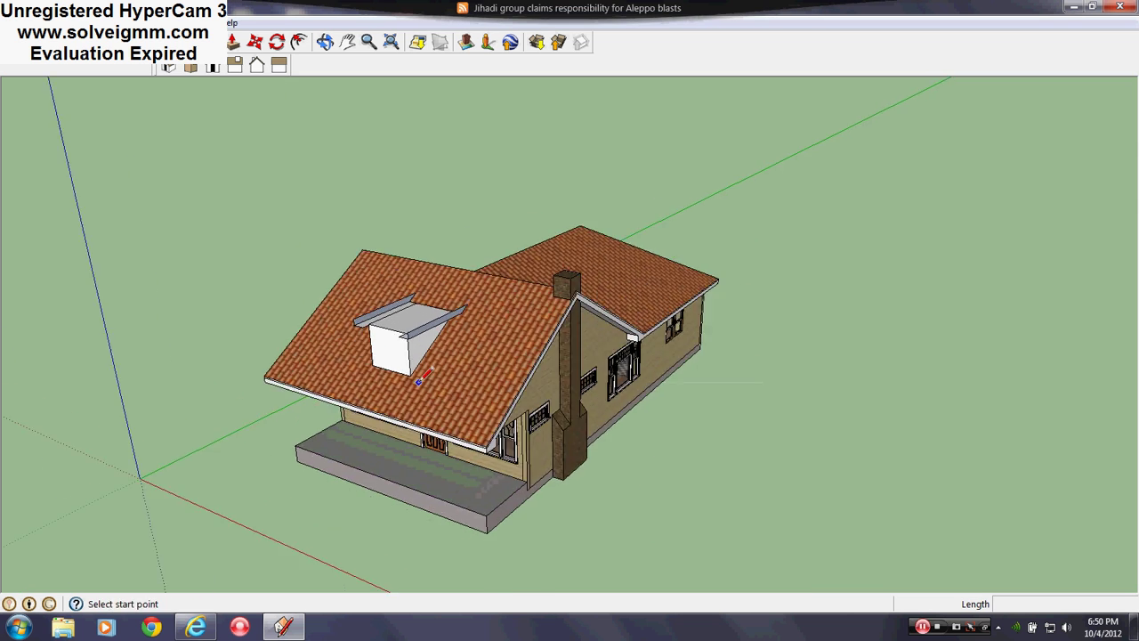
Step: Examine the dormer and its overhangs on the front roof slope from the chimney side of the house
{"action": "scroll", "coordinate": [415, 365], "scroll_direction": "up", "scroll_amount": 3}
{"action": "middle_click_drag", "start_coordinate": [418, 382], "coordinate": [444, 359]}
{"action": "scroll", "coordinate": [436, 382], "scroll_direction": "down", "scroll_amount": 2}
{"action": "scroll", "coordinate": [431, 392], "scroll_direction": "down", "scroll_amount": 2}
{"action": "scroll", "coordinate": [418, 403], "scroll_direction": "up", "scroll_amount": 3}
{"action": "middle_click_drag", "start_coordinate": [402, 411], "coordinate": [655, 485]}
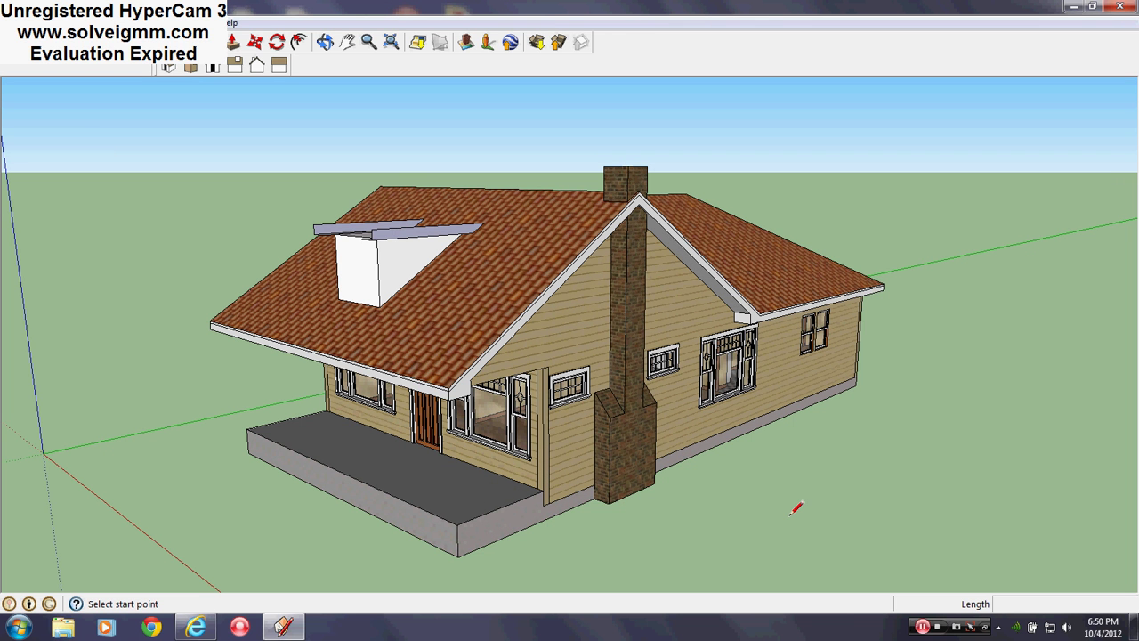
{"action": "mouse_move", "coordinate": [563, 310]}
{"action": "middle_mouse_down"}
{"action": "mouse_move", "coordinate": [487, 388]}
{"action": "mouse_move", "coordinate": [489, 368]}
{"action": "middle_mouse_up"}
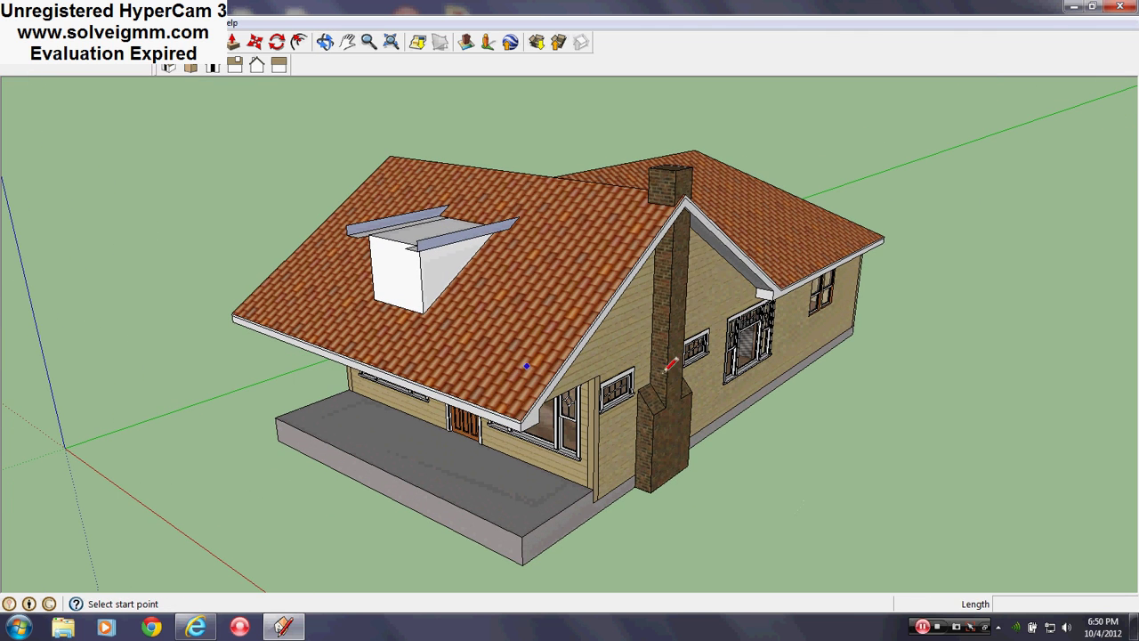